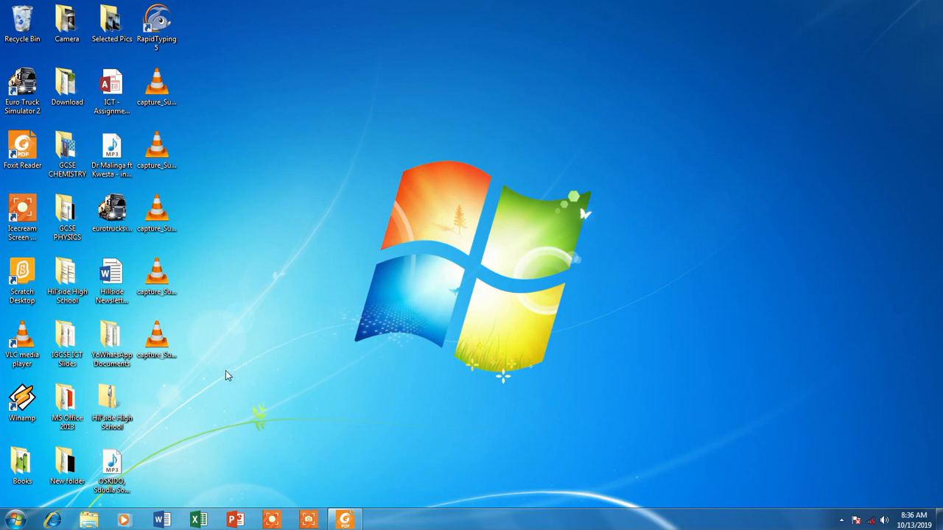
click(16, 521)
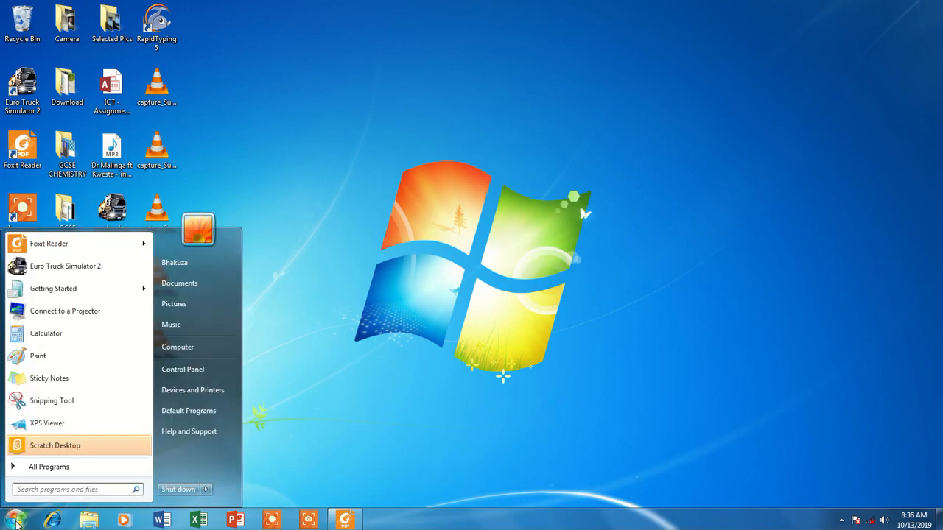
click(37, 469)
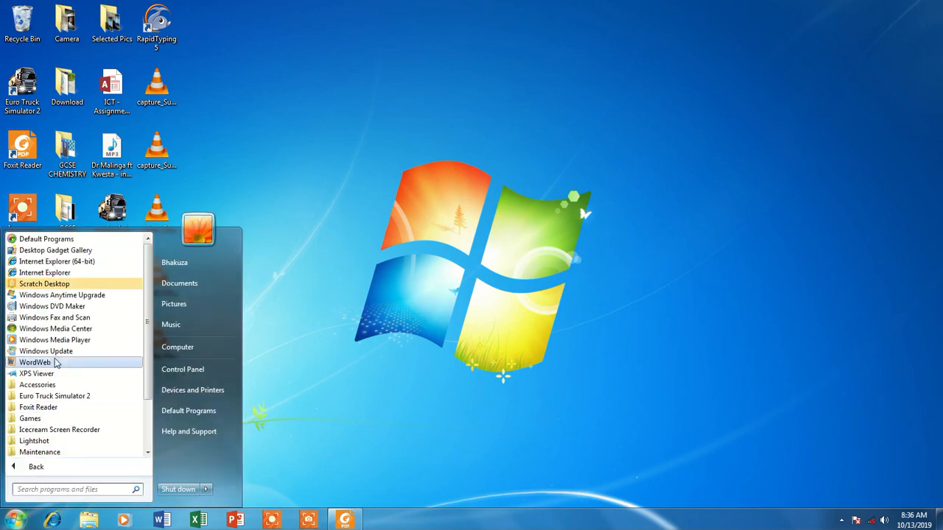
scroll(57, 363, down, 2)
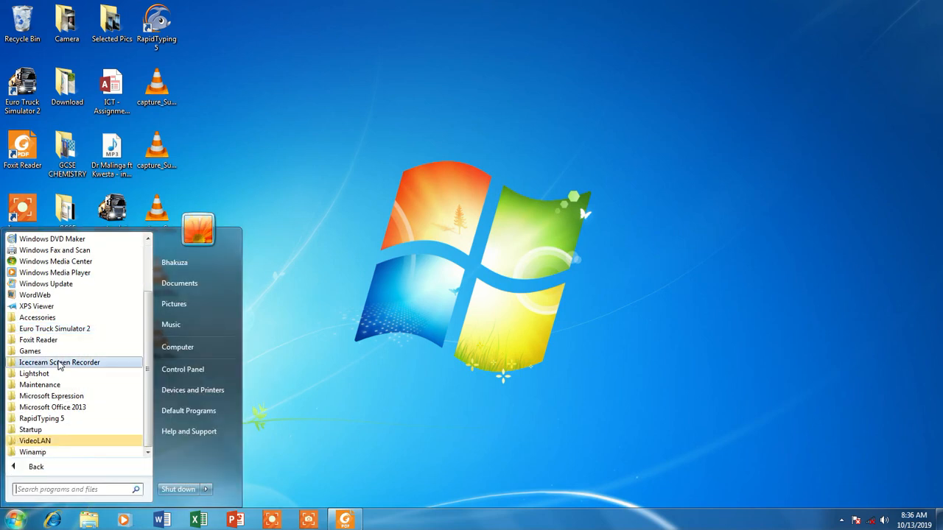
click(73, 411)
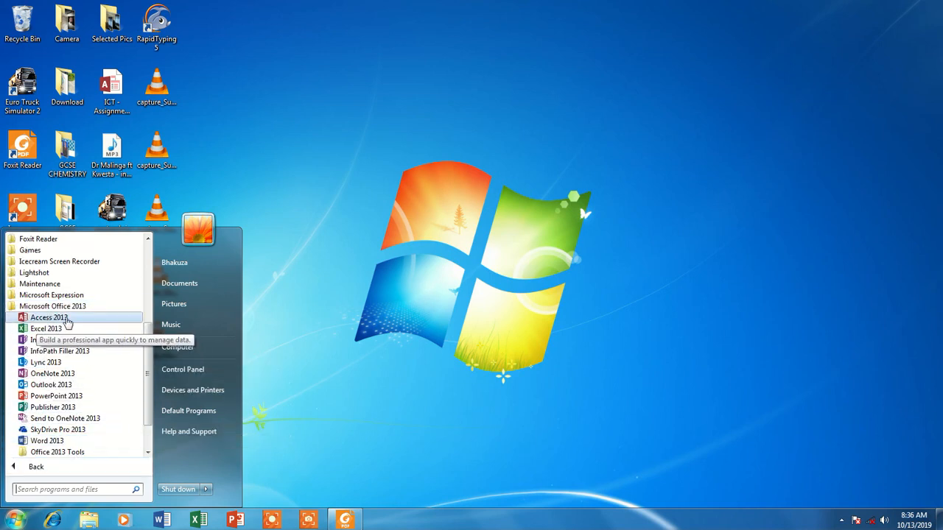
click(49, 317)
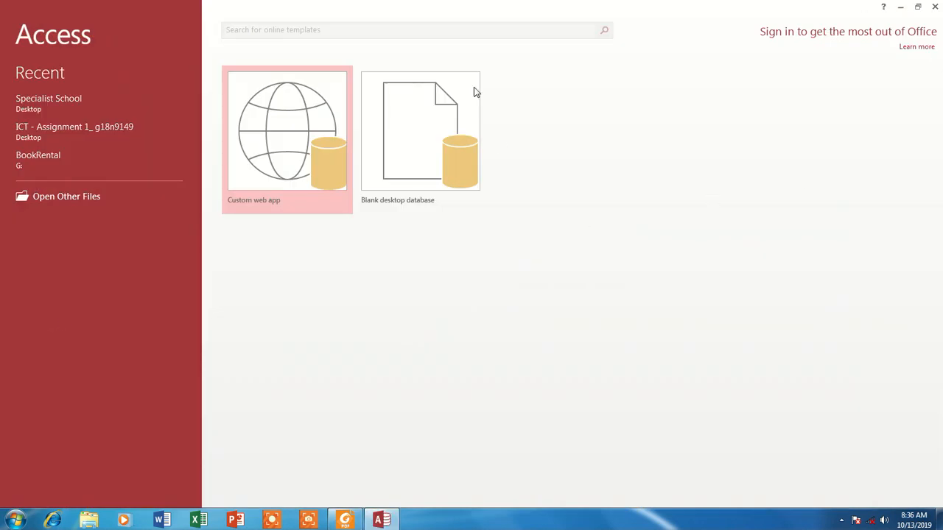
click(936, 7)
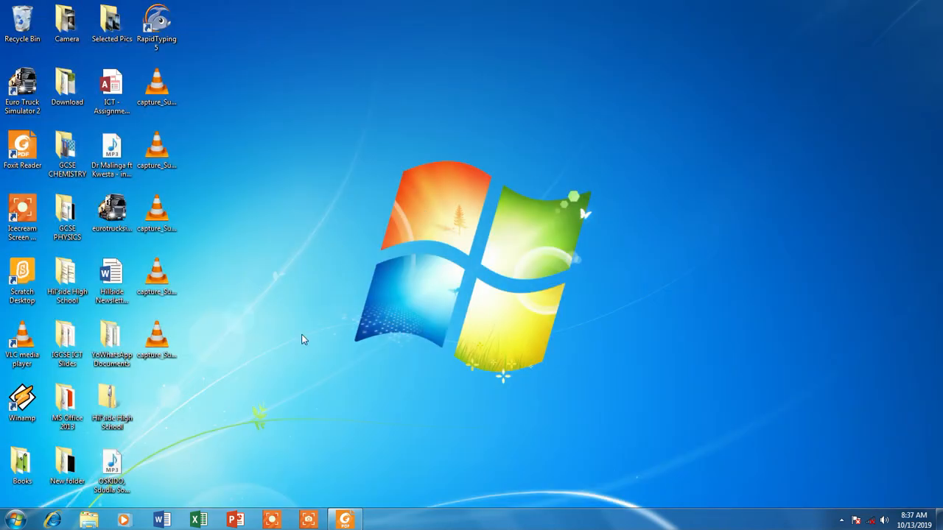
Create a new Microsoft Access database file on the desktop and name it Specialist School
right_click(278, 414)
mouse_move(319, 357)
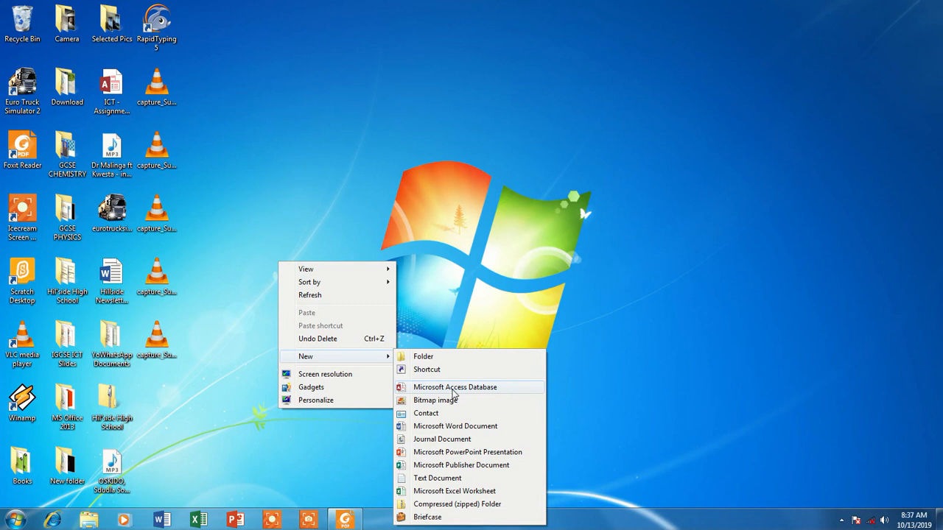
click(479, 389)
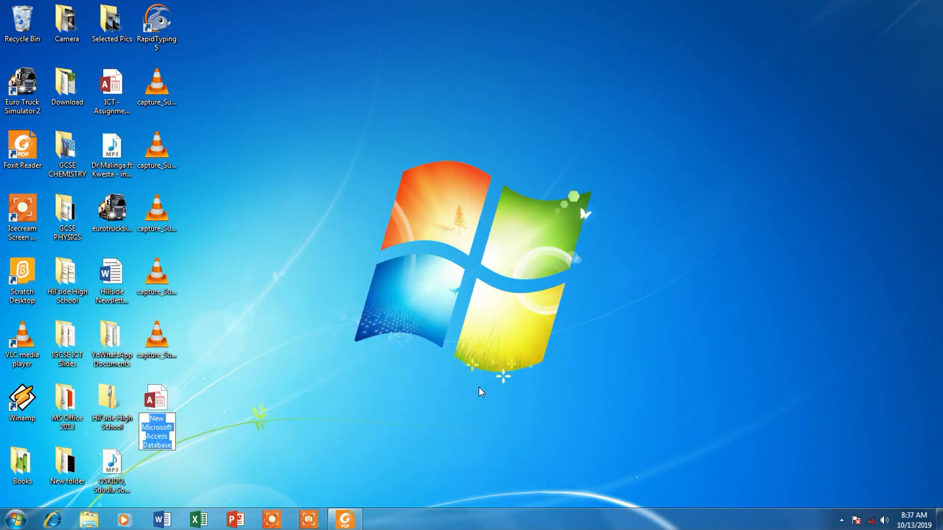
text(Spe)
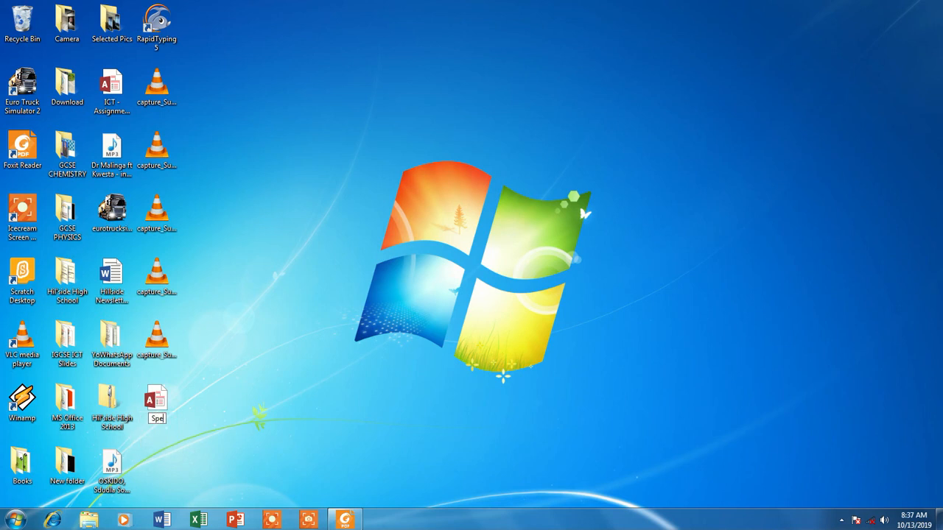
text(cialist School)
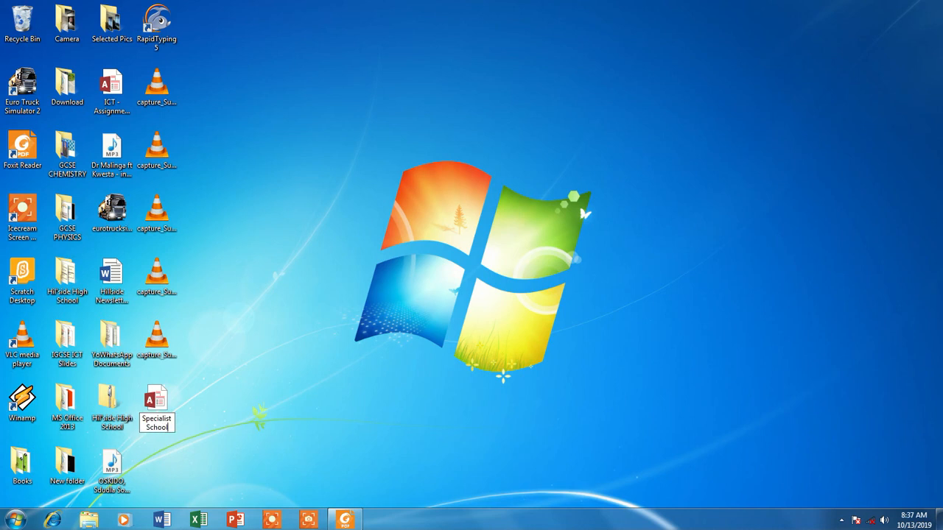
click(391, 382)
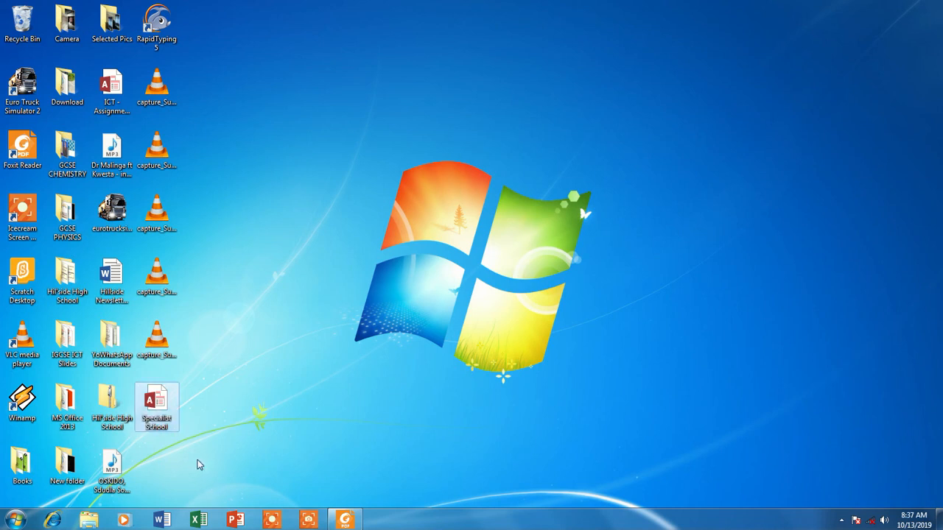
Open the Specialist School database in Access and enable its disabled content
double_click(175, 402)
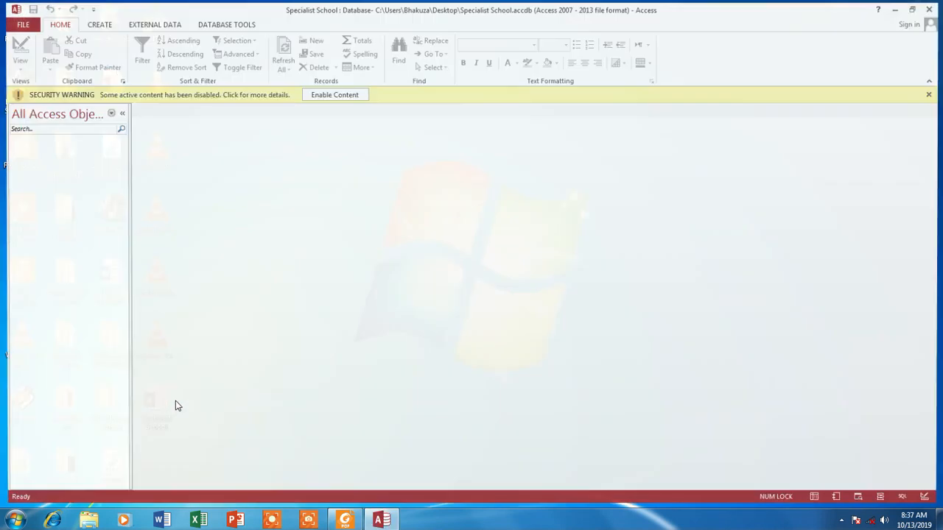
click(332, 93)
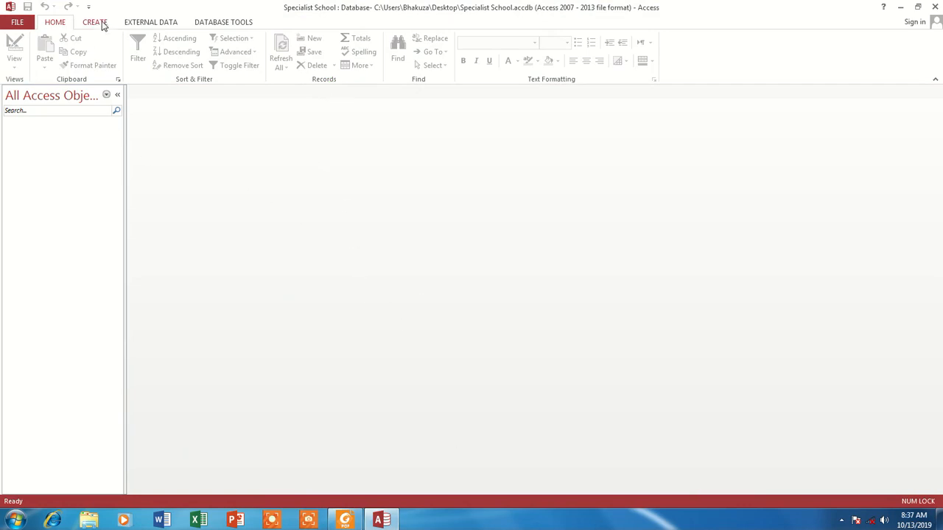
Switch to Foxit Reader and review the database question's tasks and the field list for the Student Table
mouse_move(385, 523)
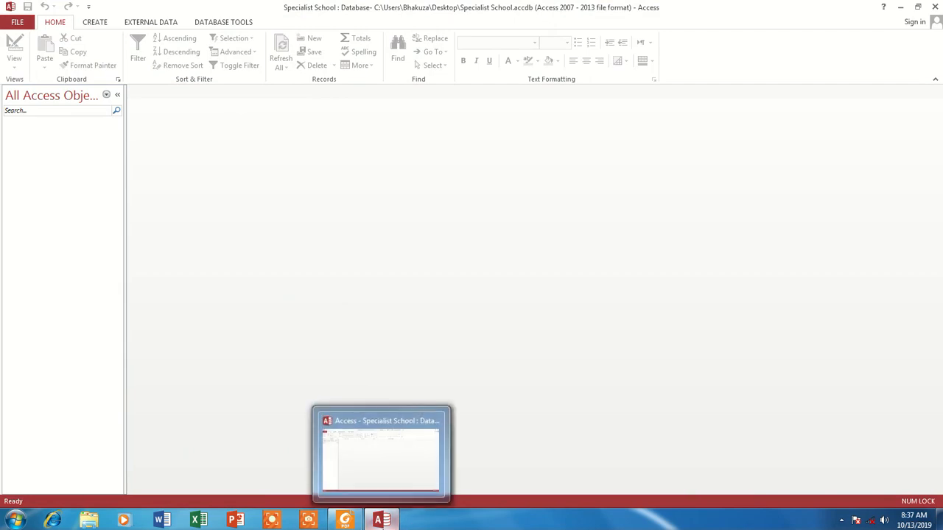
click(345, 520)
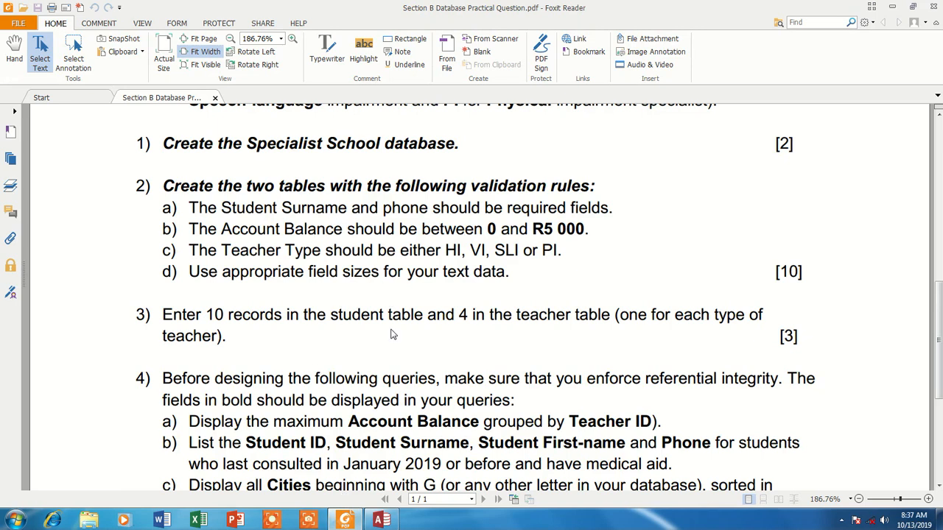
scroll(393, 335, down, 2)
scroll(389, 334, down, 1)
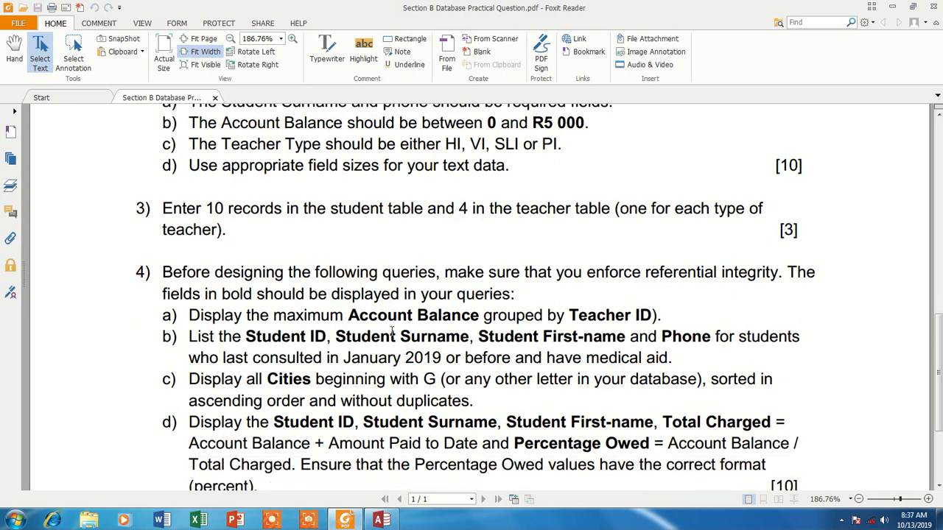
scroll(394, 329, up, 3)
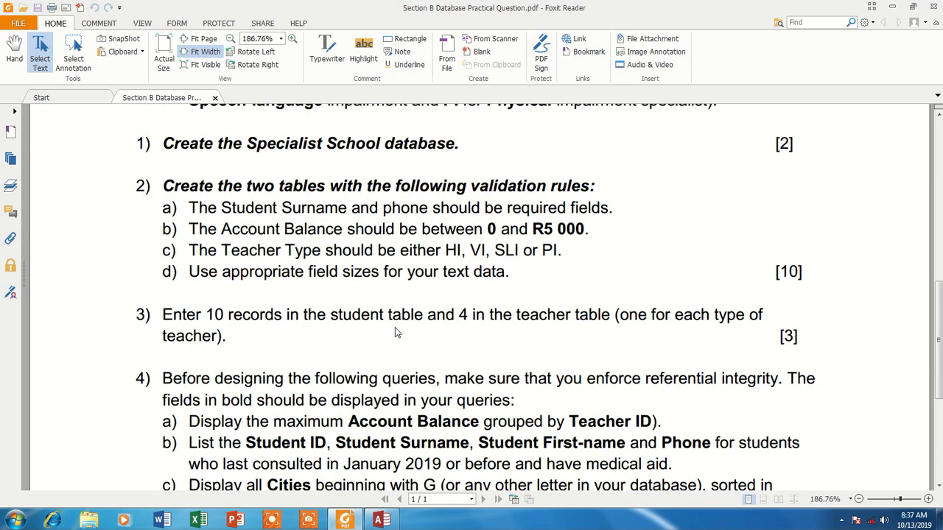
scroll(395, 332, up, 7)
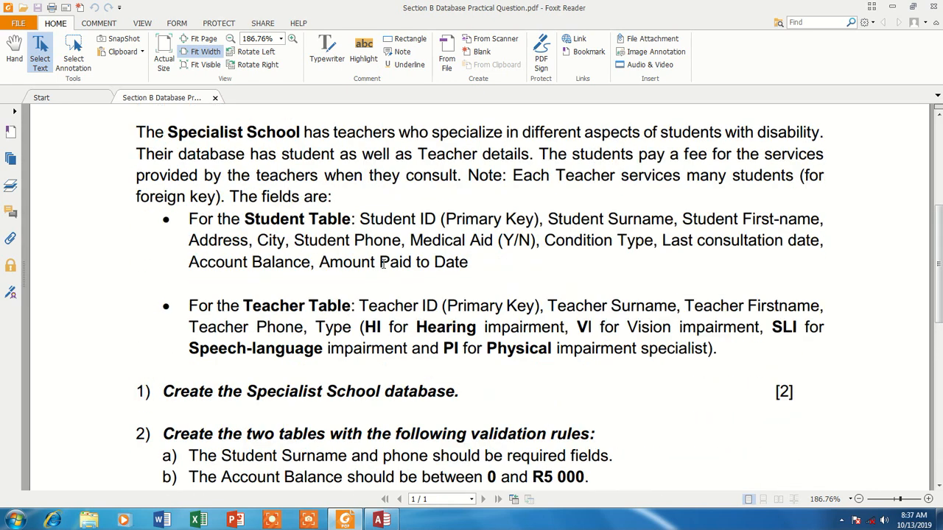
Select and copy the text "Student ID" from the Student Table field list, returning to Access
drag(437, 219, 360, 219)
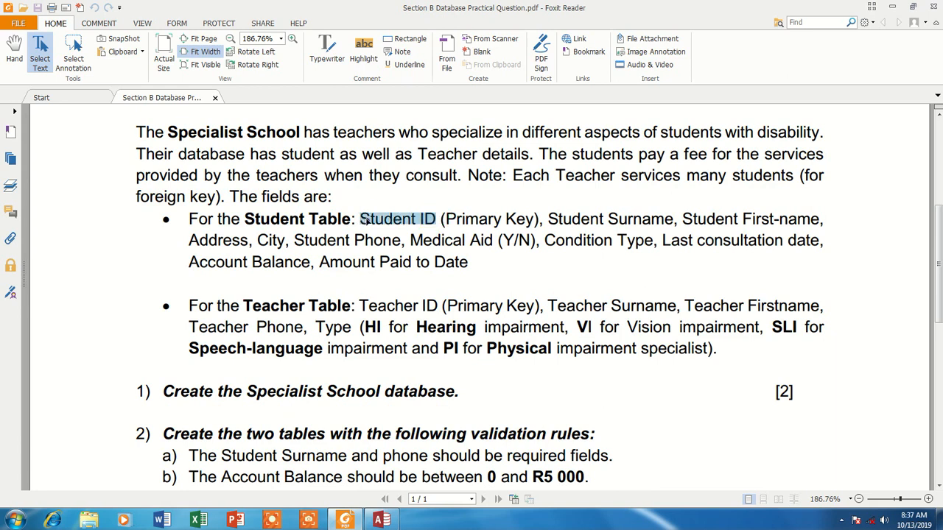
right_click(364, 220)
click(401, 220)
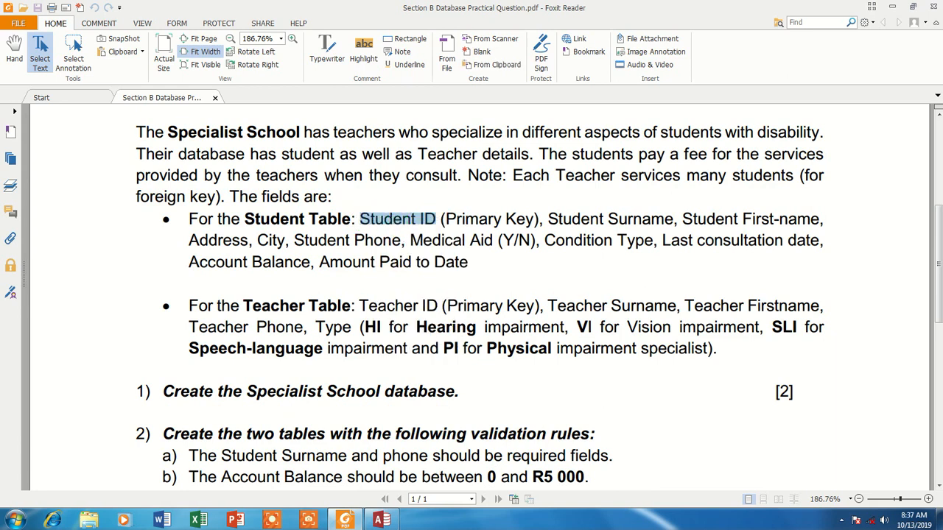
click(382, 521)
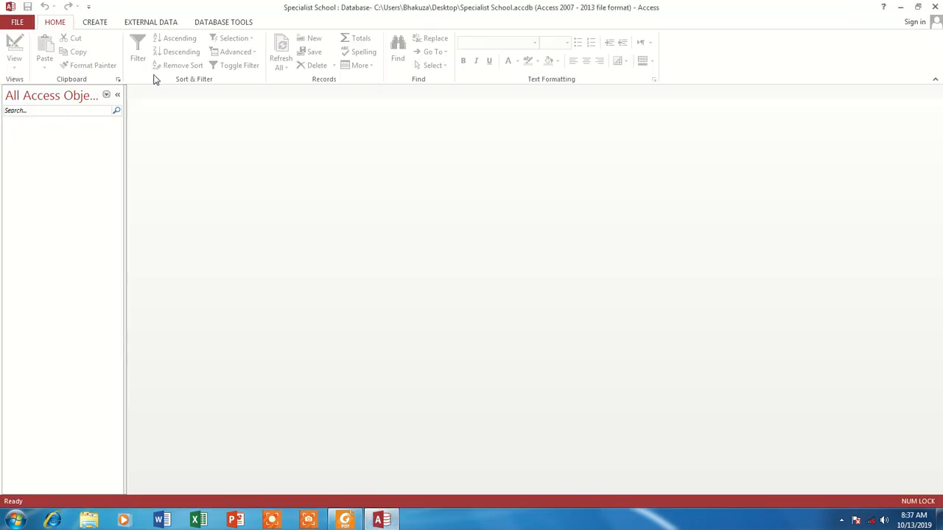
click(103, 23)
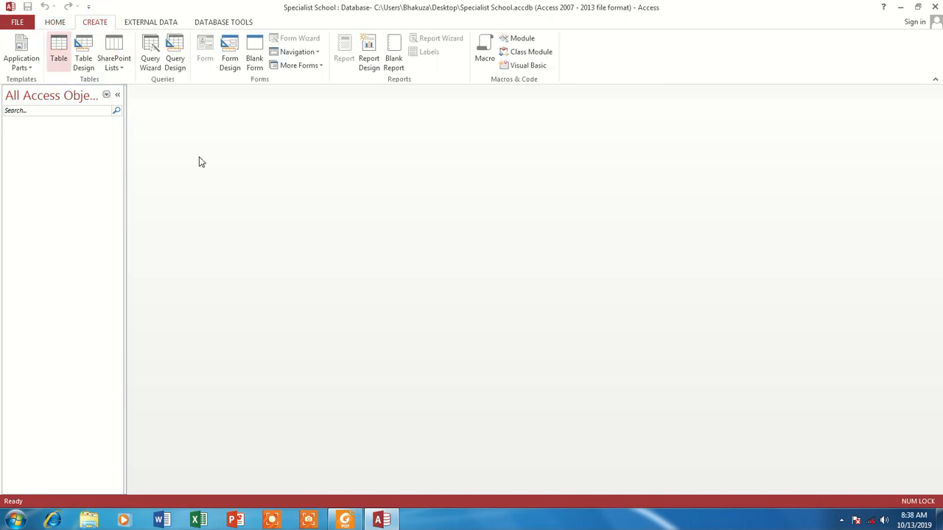
click(841, 521)
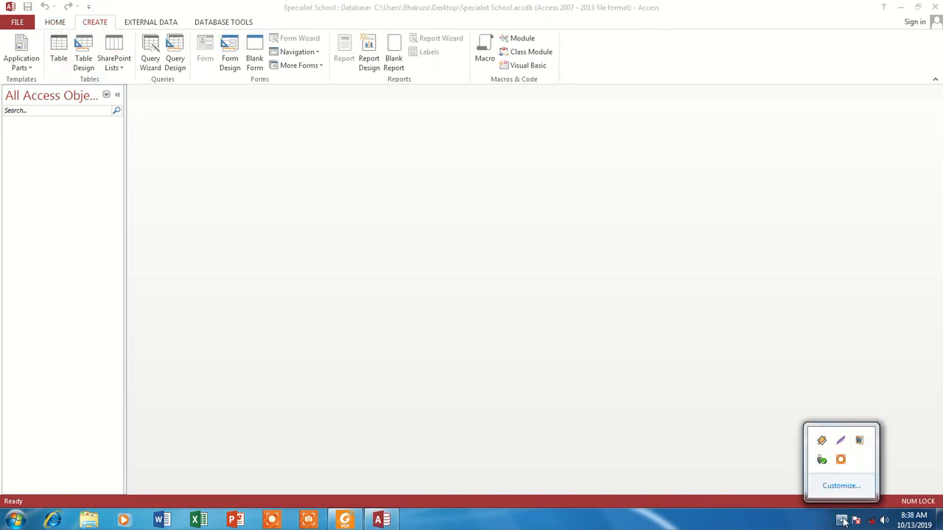
click(841, 463)
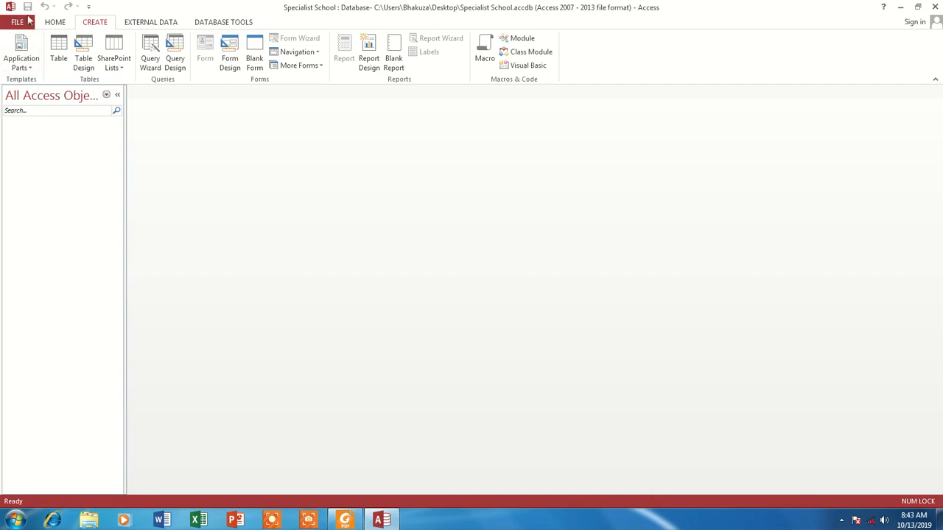
click(49, 22)
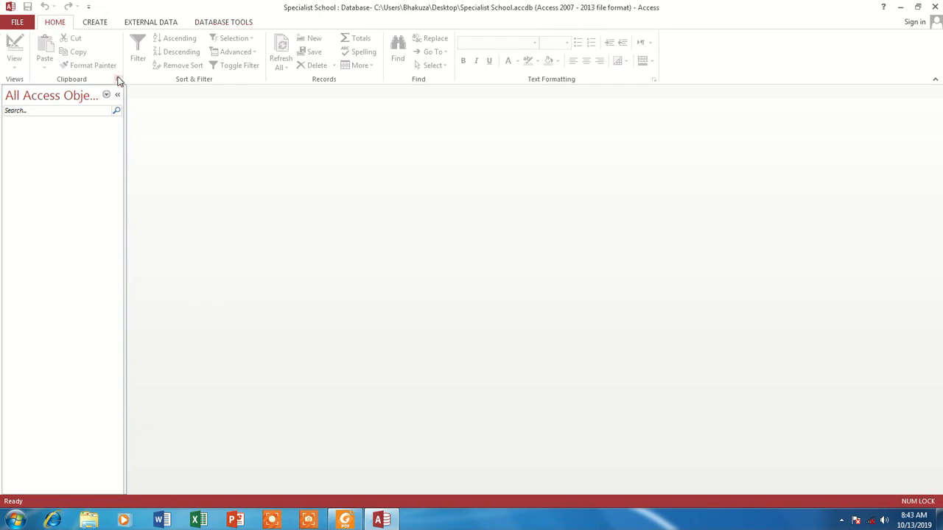
Create a new table in the Specialist School database and save it as Student
click(101, 24)
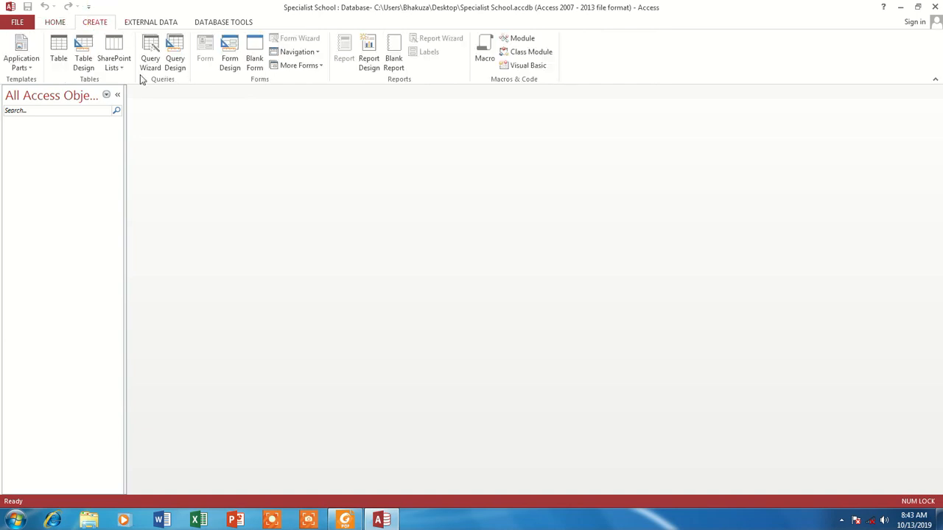
click(59, 46)
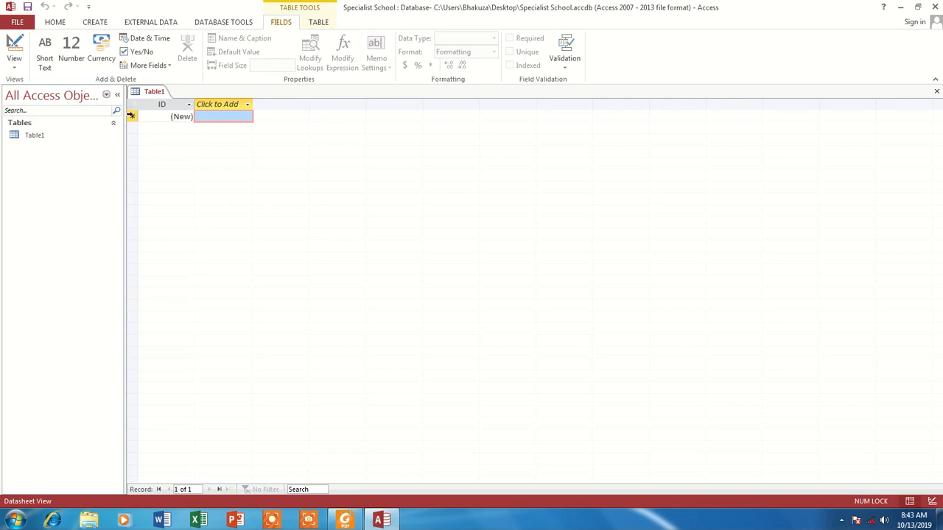
click(28, 6)
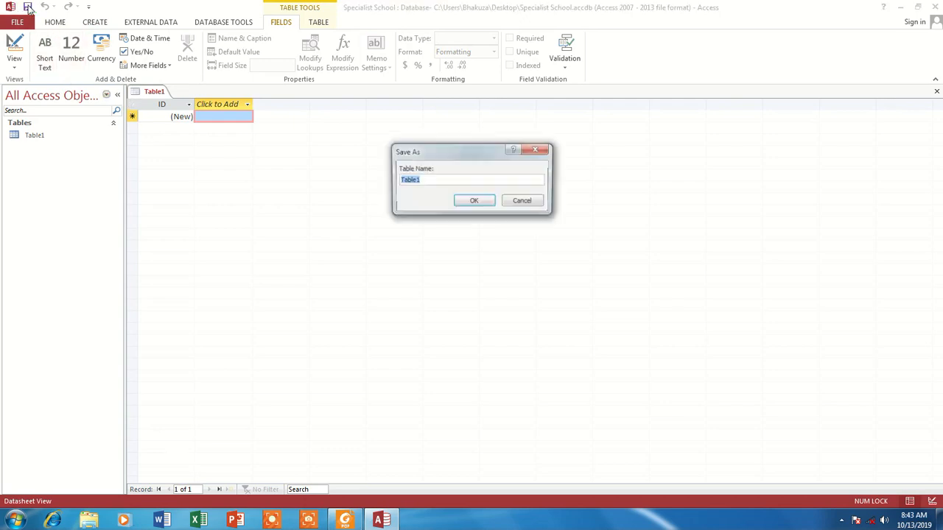
text(Student)
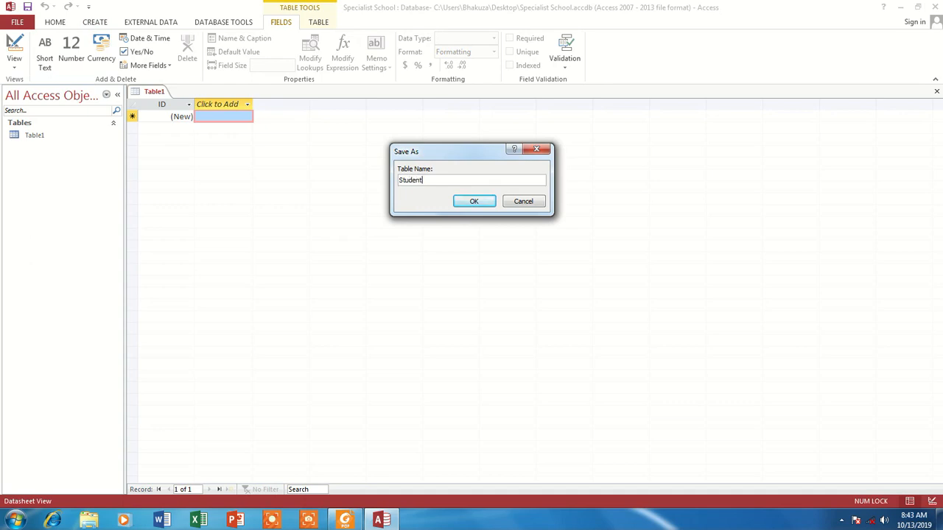
click(475, 201)
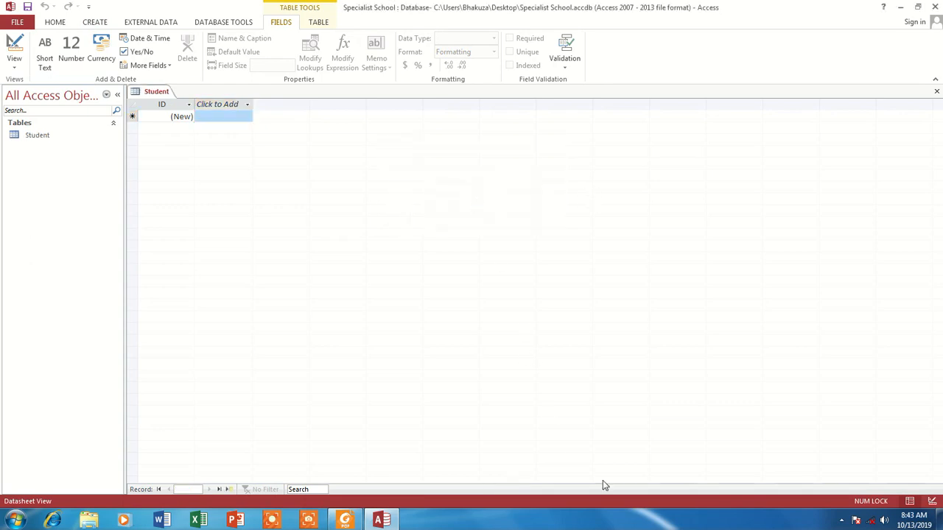
Switch to Foxit Reader and copy the already selected "Student ID" text again
click(345, 520)
right_click(411, 219)
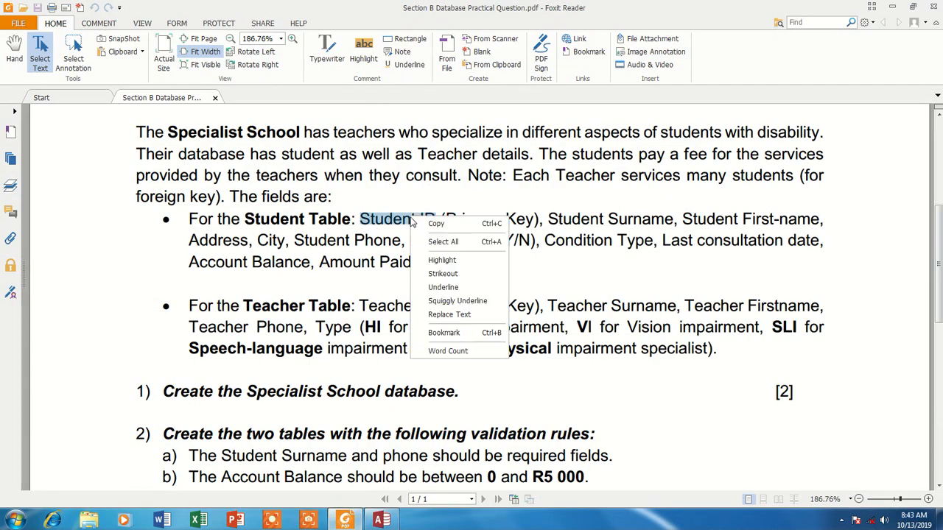
click(425, 221)
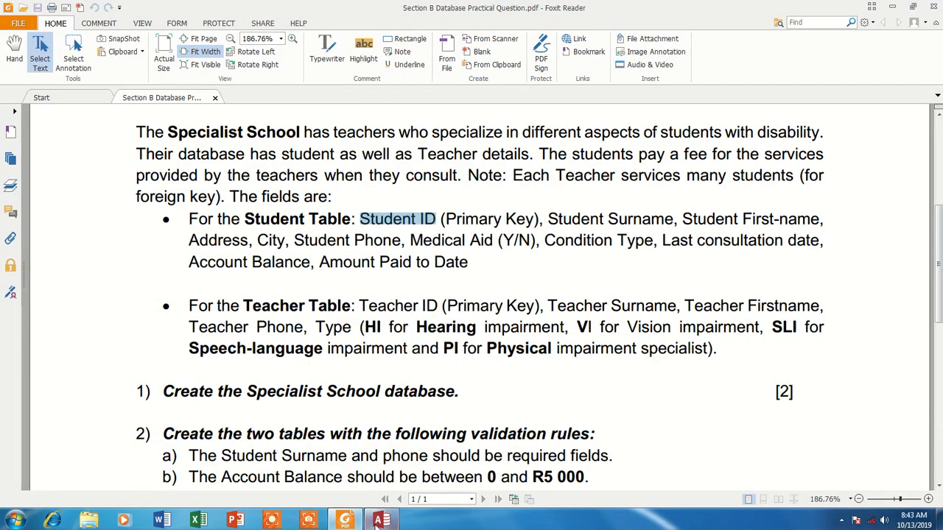
Switch back to Access, show the Student table in Design view and rename its primary key field as Student ID
click(382, 520)
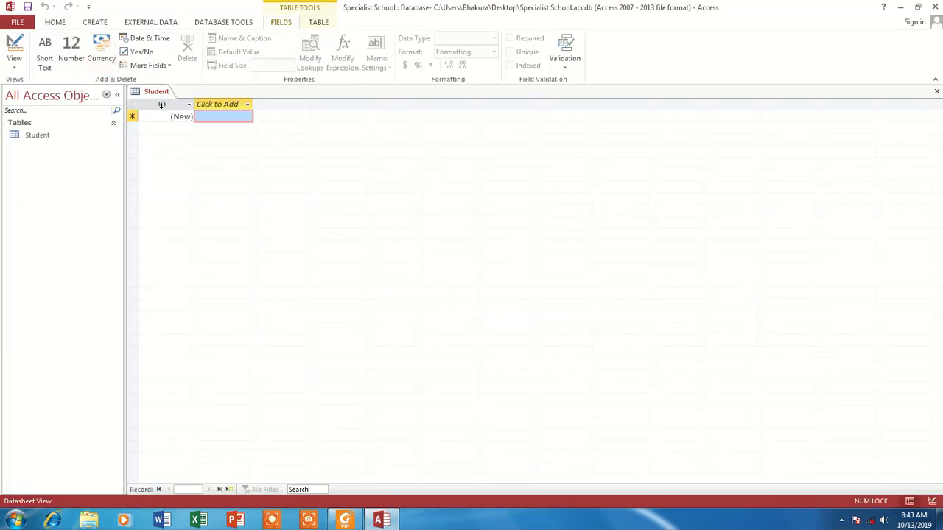
click(17, 38)
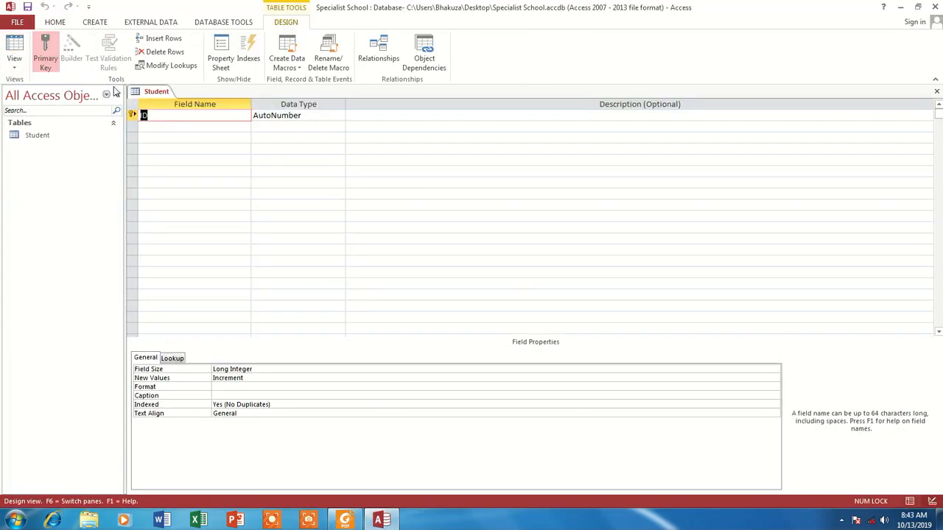
click(165, 116)
text(Student ID)
click(151, 125)
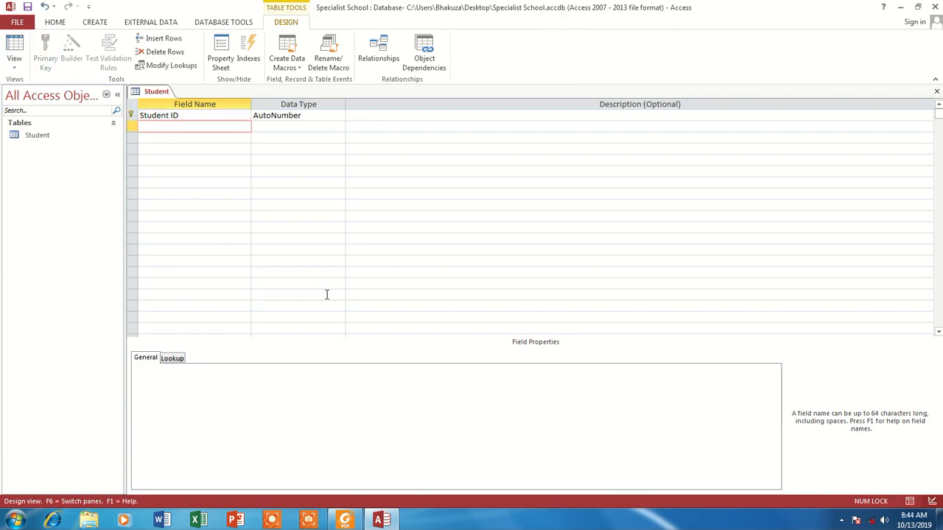
Copy "Student Surname" from the Student Table list in Foxit Reader and add it in Access as the field below Student ID
click(386, 521)
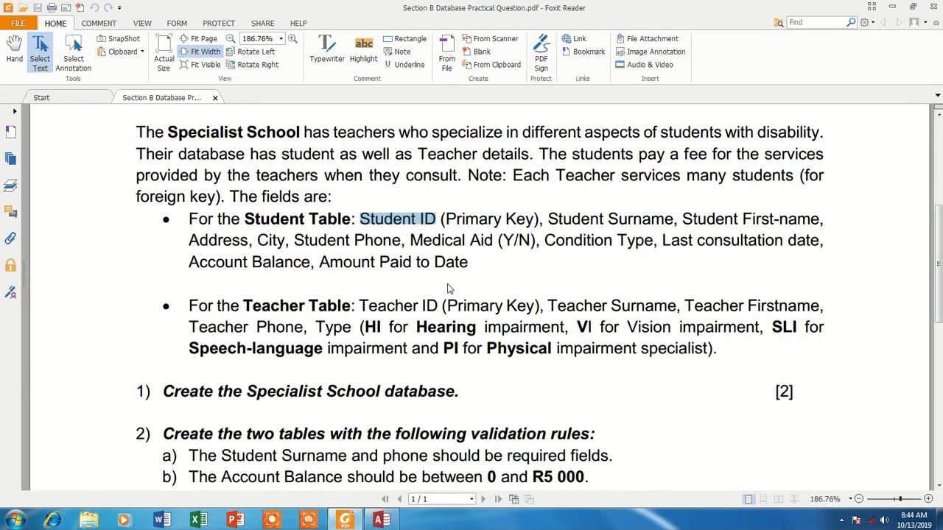
drag(674, 219, 549, 219)
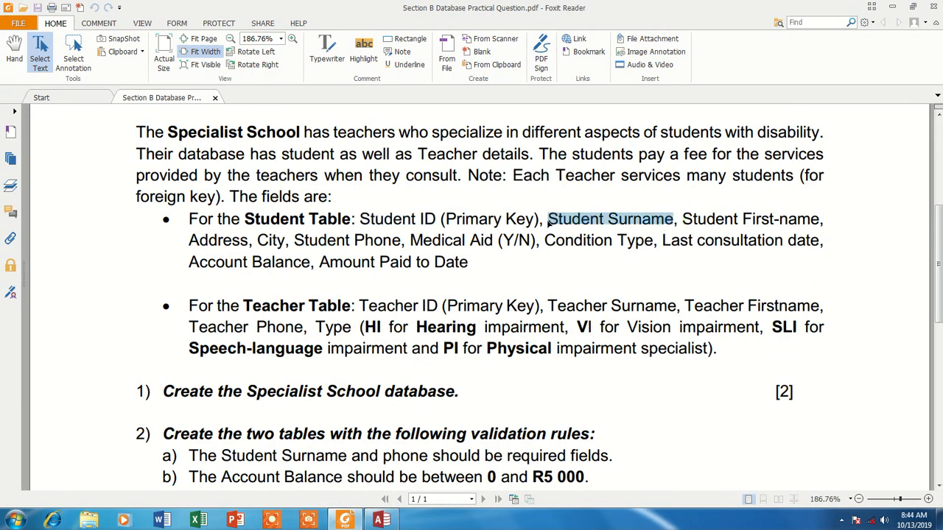
click(382, 521)
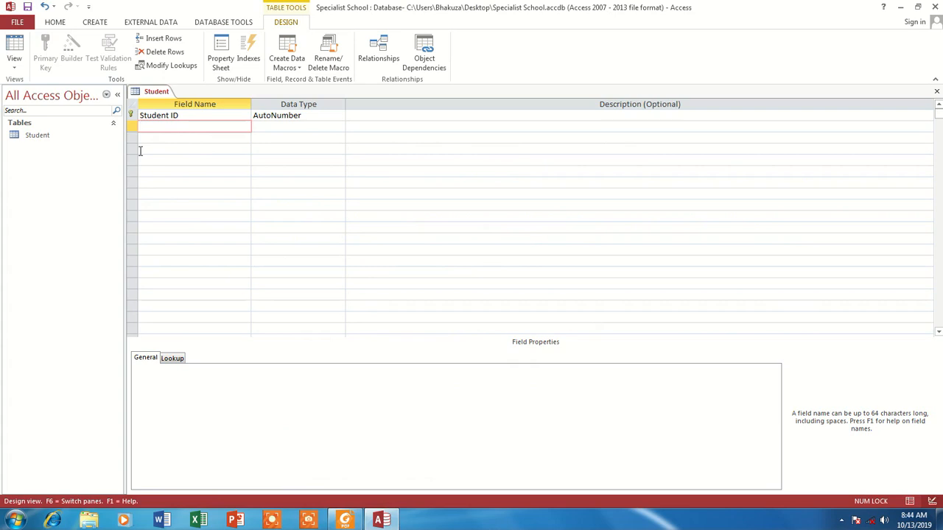
key(ctrl+v)
Copy "Student First-name" from the PDF in Foxit Reader and add it as the next field of the Student table in Access
click(345, 521)
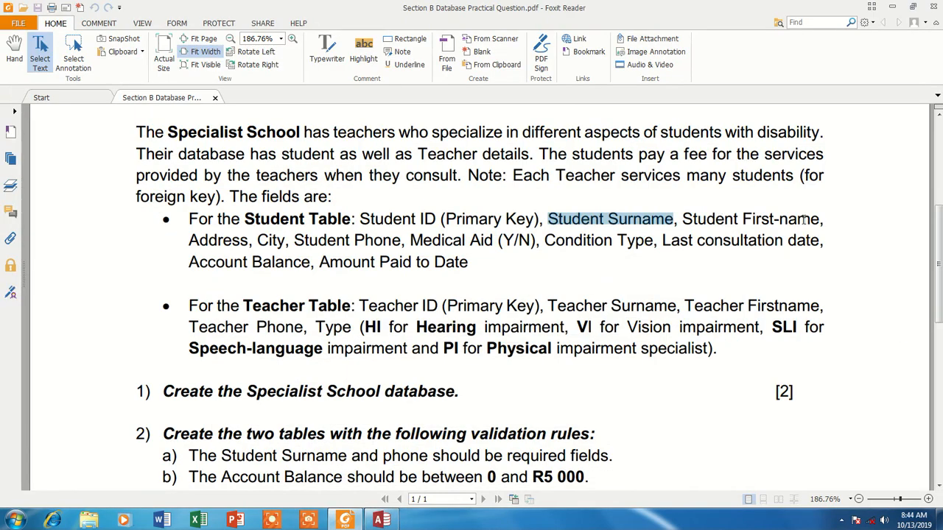
drag(820, 218, 689, 220)
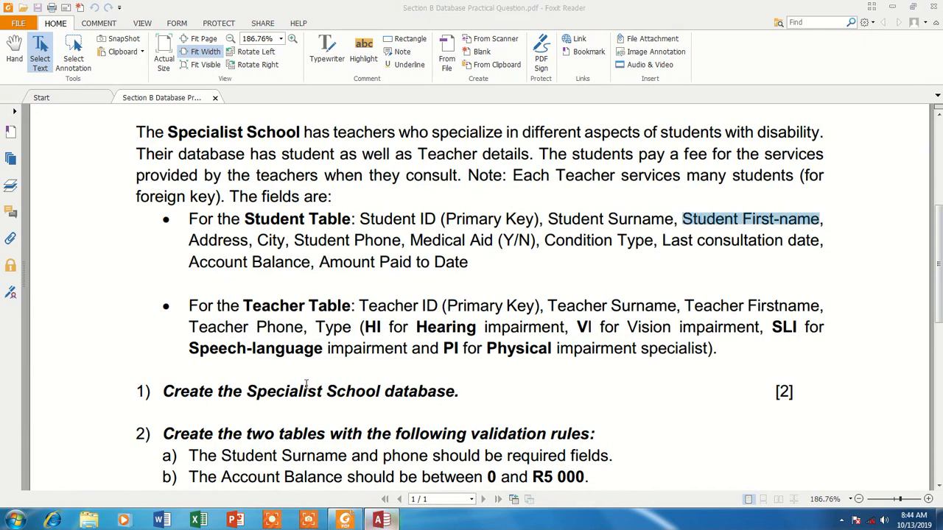
click(382, 520)
click(189, 137)
key(ctrl+v)
Copy "Address" from the field list in Foxit Reader and add it in Access as the field below Student First-name
click(345, 520)
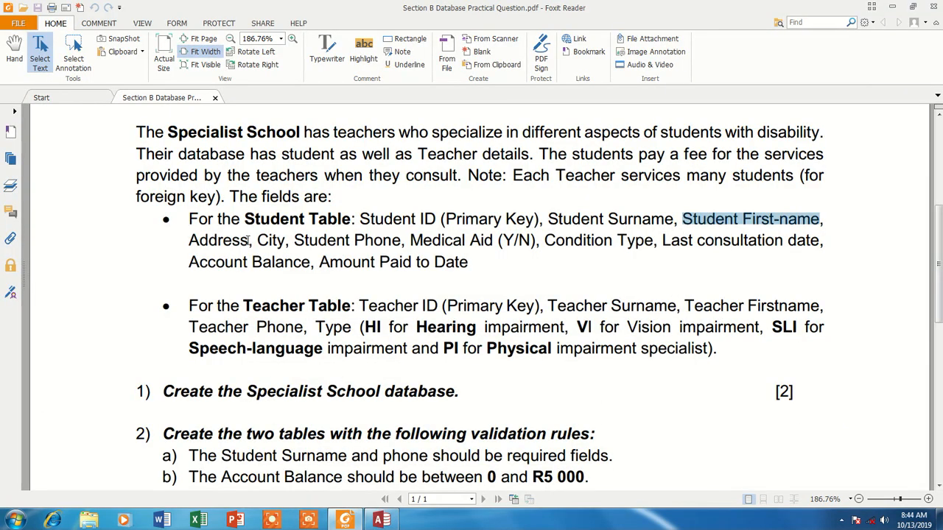
drag(249, 240, 188, 239)
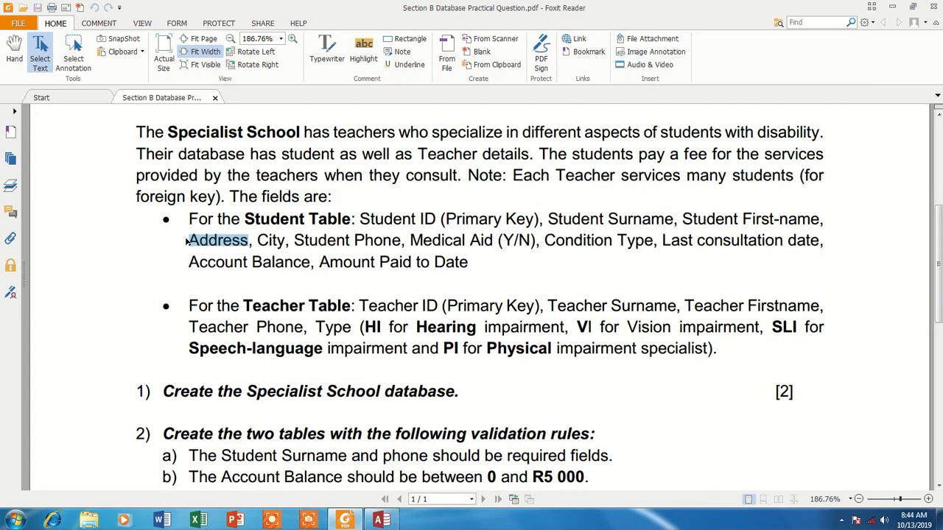
click(382, 520)
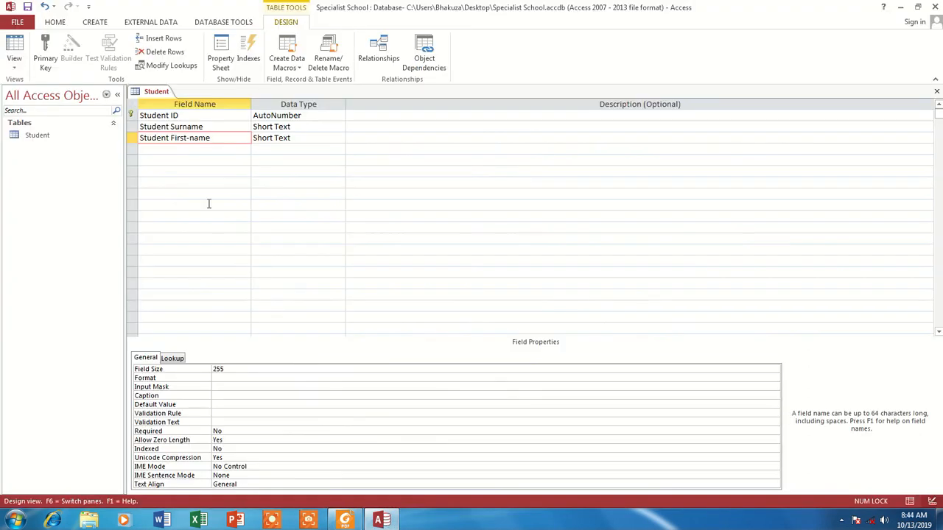
click(191, 149)
key(ctrl+v)
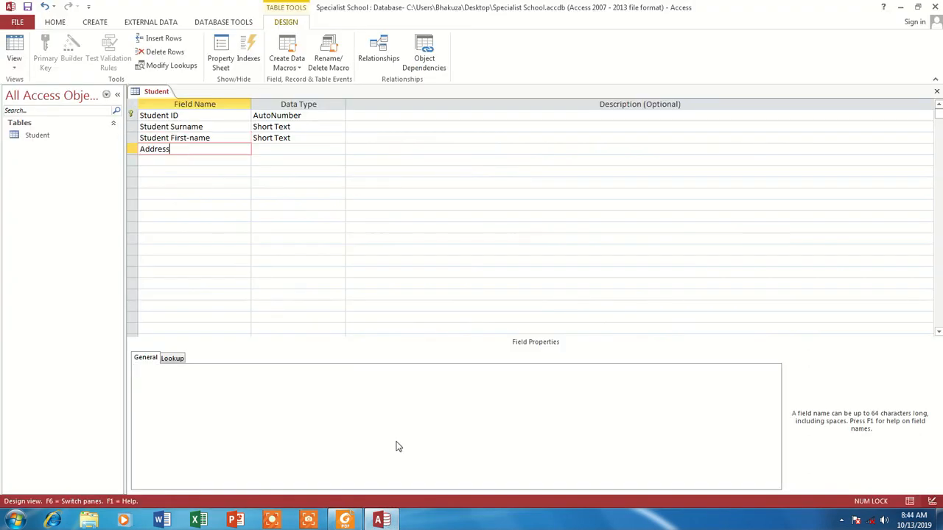
Copy "City" from the field list in Foxit Reader and add it in Access as the field below Address
click(344, 520)
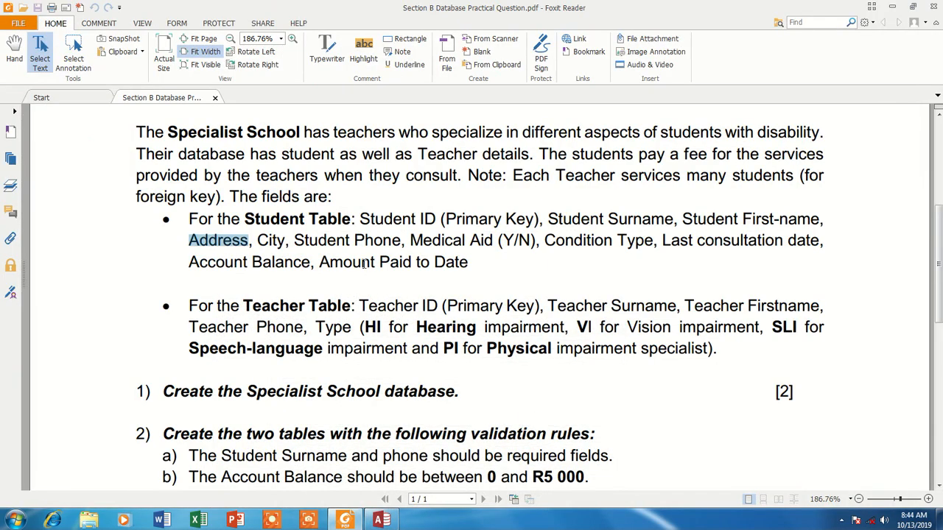
drag(287, 240, 257, 240)
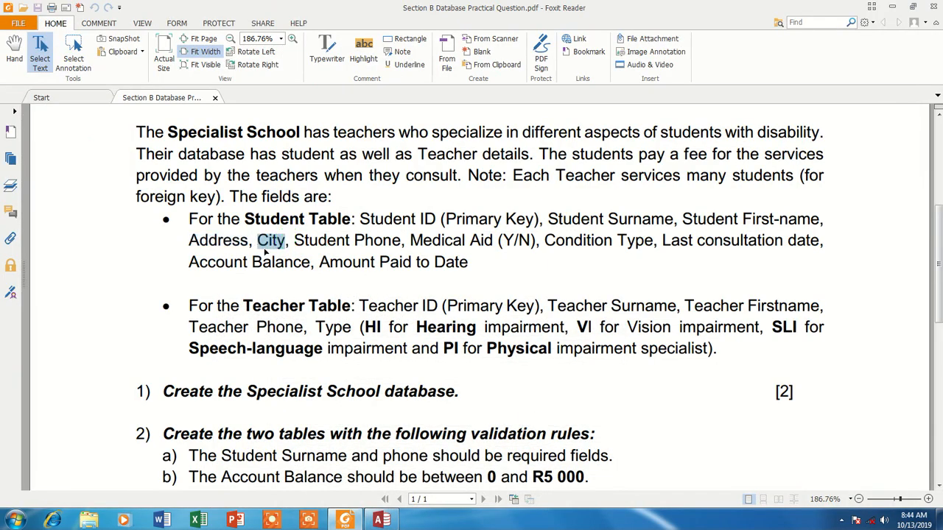
click(381, 520)
click(174, 160)
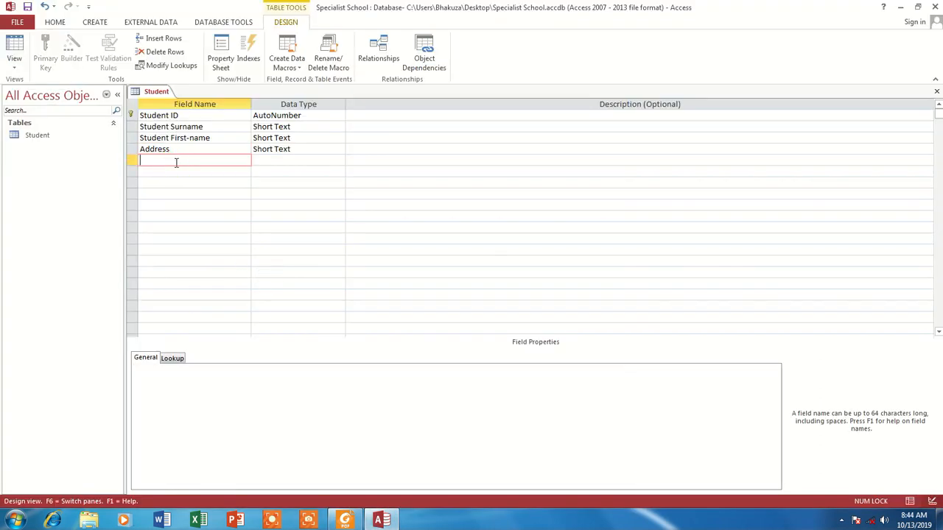
key(ctrl+v)
Copy "Student Phone" from the field list in Foxit Reader and add it in Access as the field below City
click(345, 520)
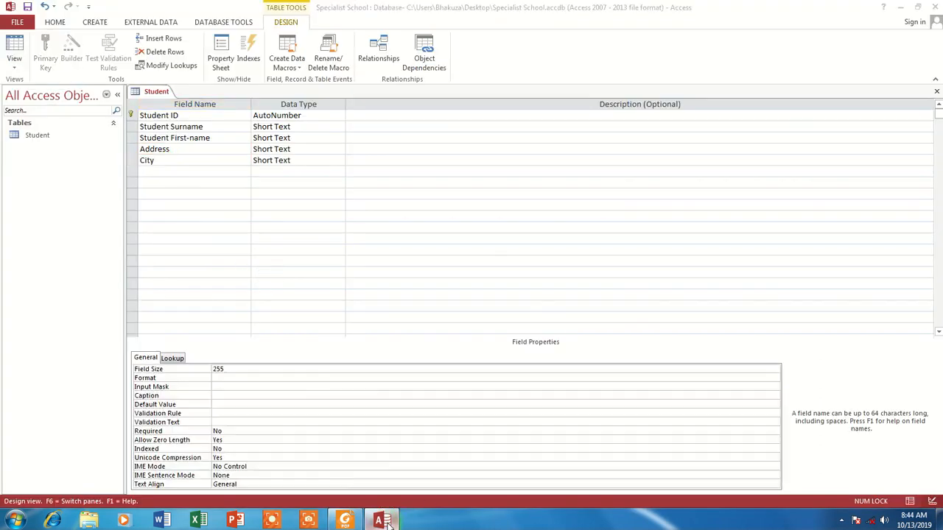
drag(402, 241, 298, 240)
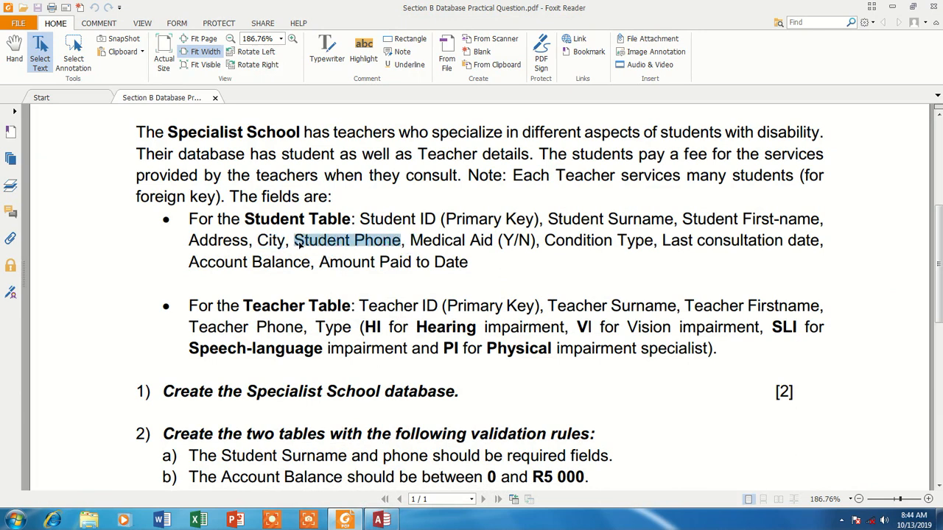
click(382, 520)
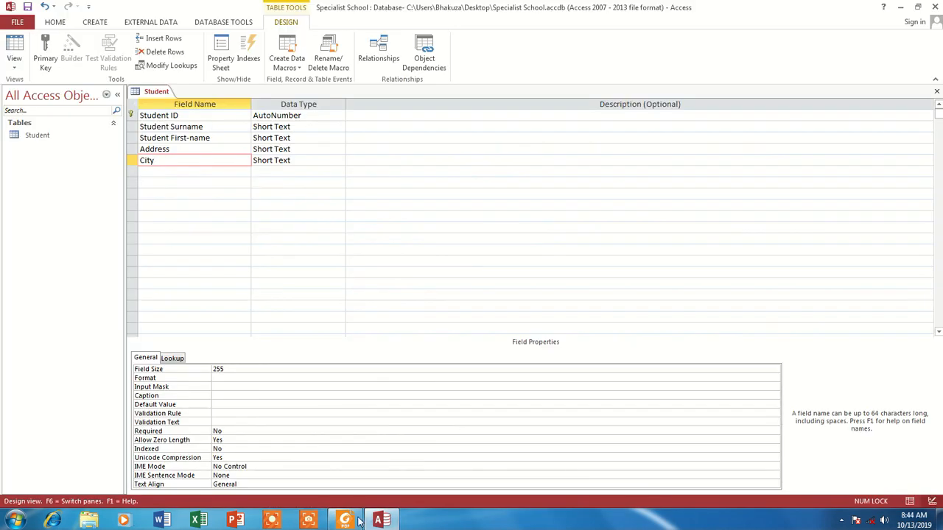
click(174, 172)
key(ctrl+v)
Copy "Medical Aid" without the (Y/N) note from Foxit Reader and add it in Access as the field below Student Phone
click(379, 519)
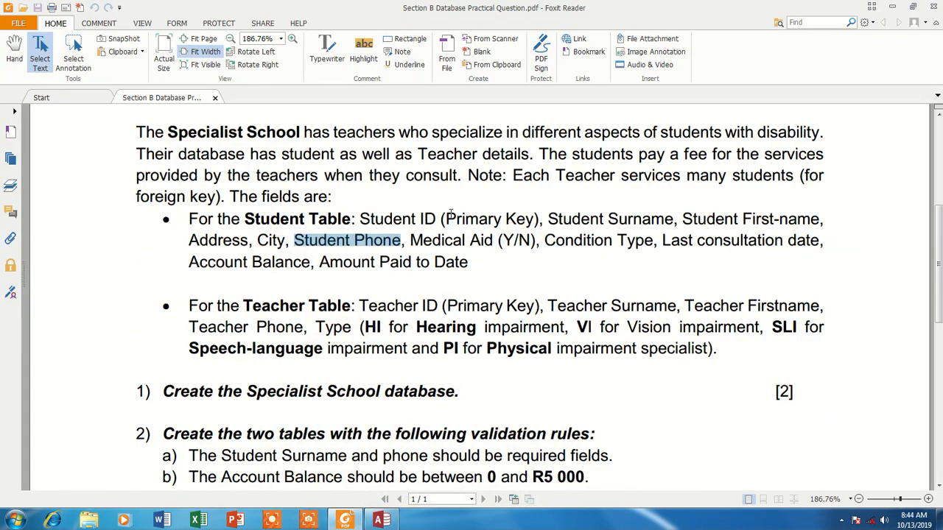
drag(492, 240, 415, 237)
key(ctrl+c)
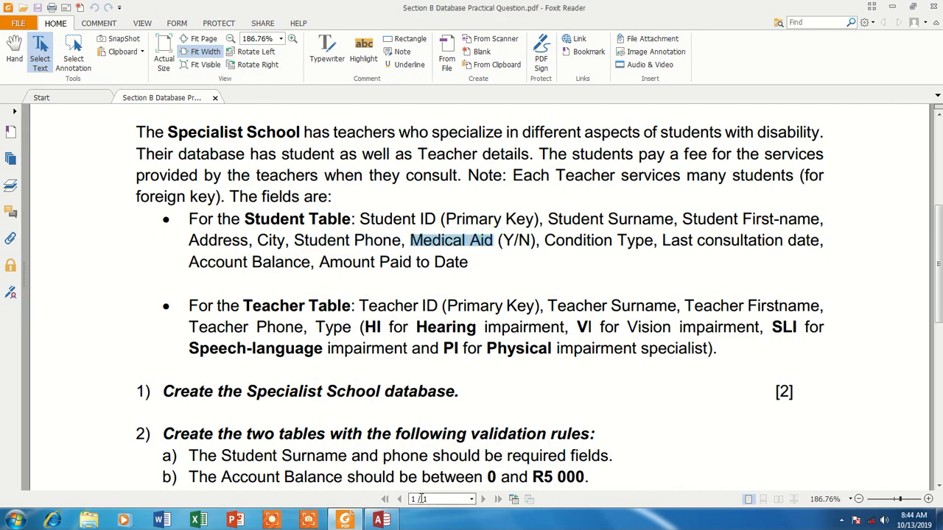
click(381, 519)
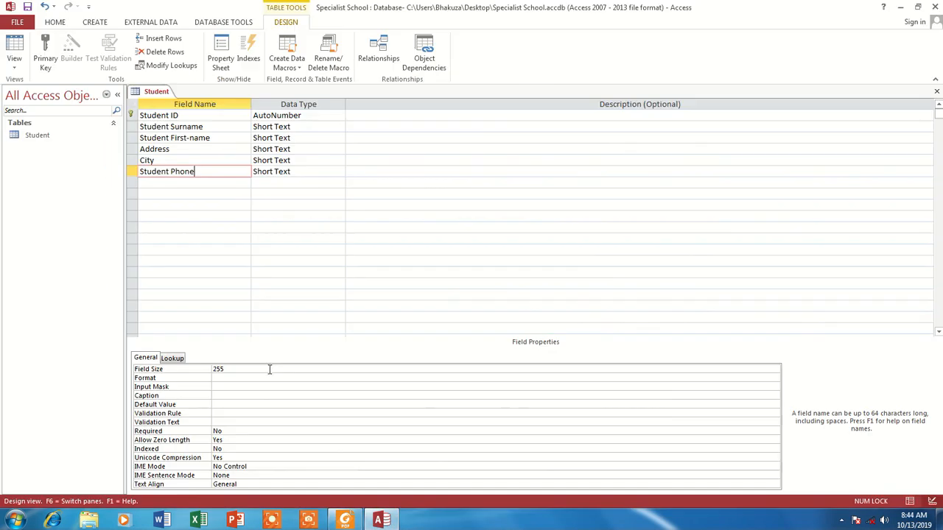
click(152, 186)
key(ctrl+v)
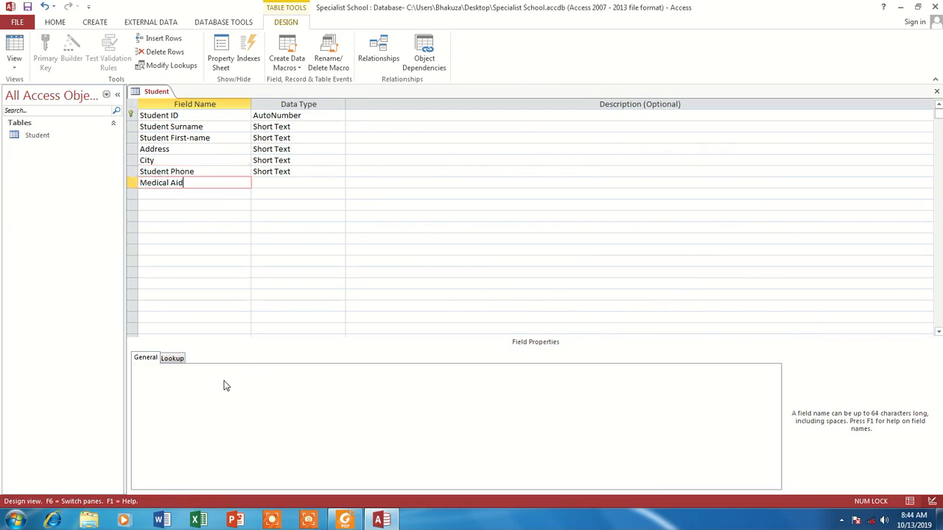
Copy "Condition Type" from the field list in Foxit Reader and add it in Access as the field below Medical Aid
click(345, 519)
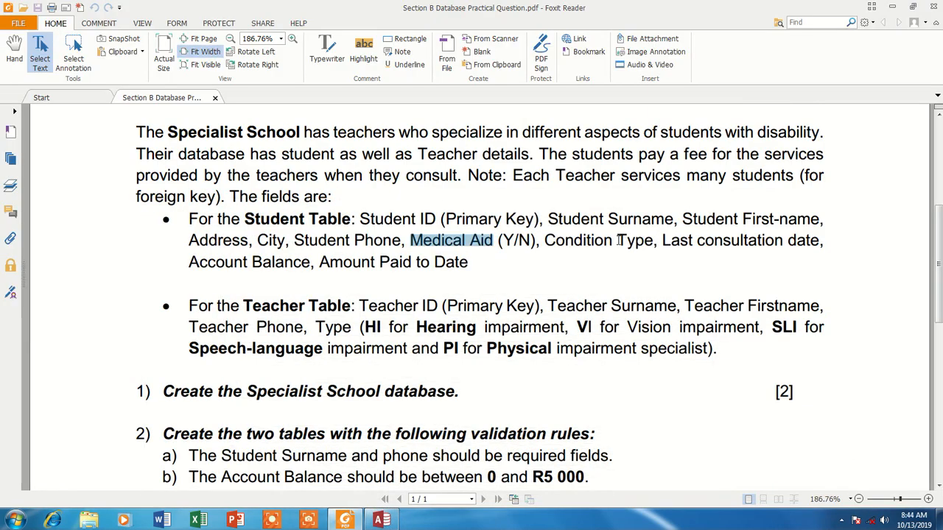
drag(652, 242, 545, 240)
key(ctrl+c)
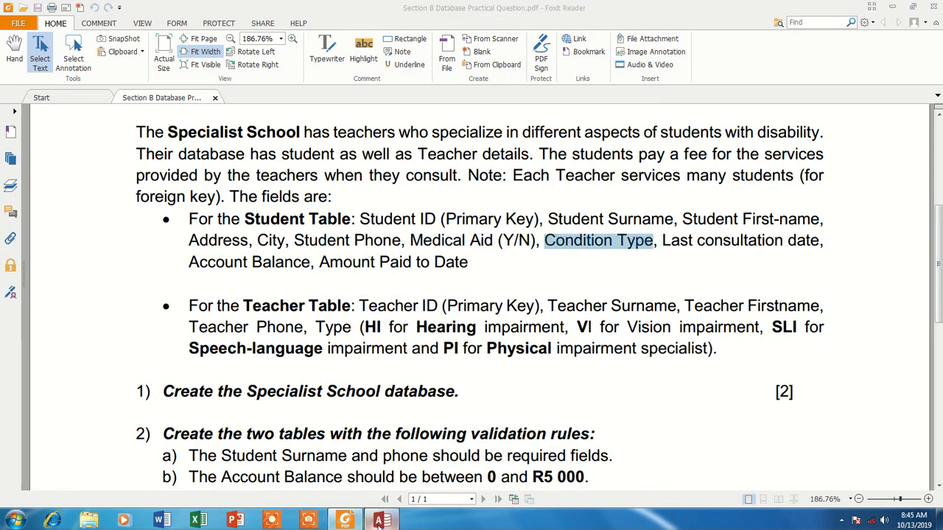
click(382, 519)
click(173, 192)
key(ctrl+v)
Copy "Last consultation date" from Foxit Reader and add it in Access as the field below Condition Type
click(383, 521)
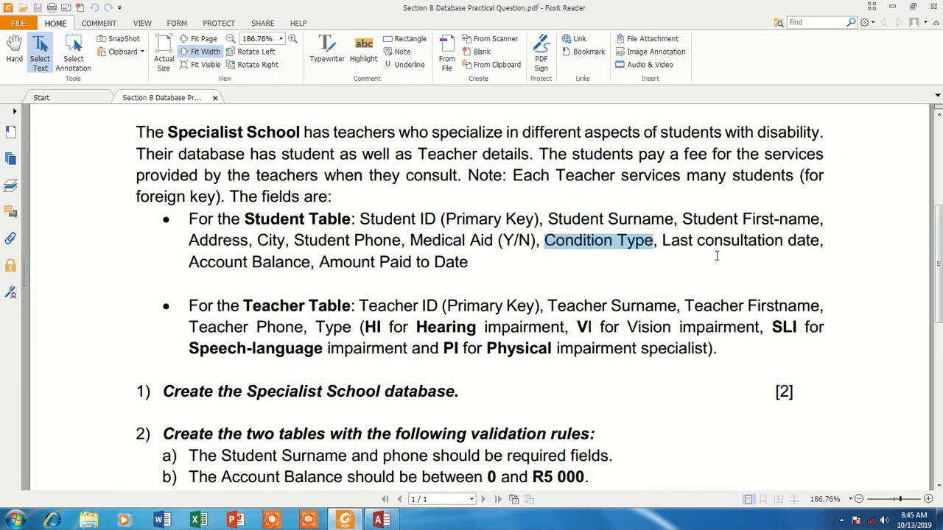
drag(819, 241, 666, 241)
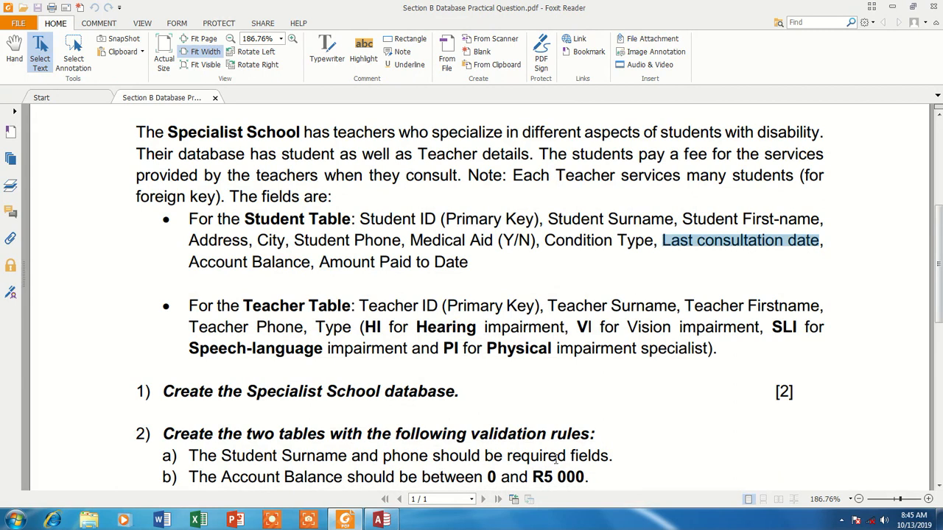
click(381, 520)
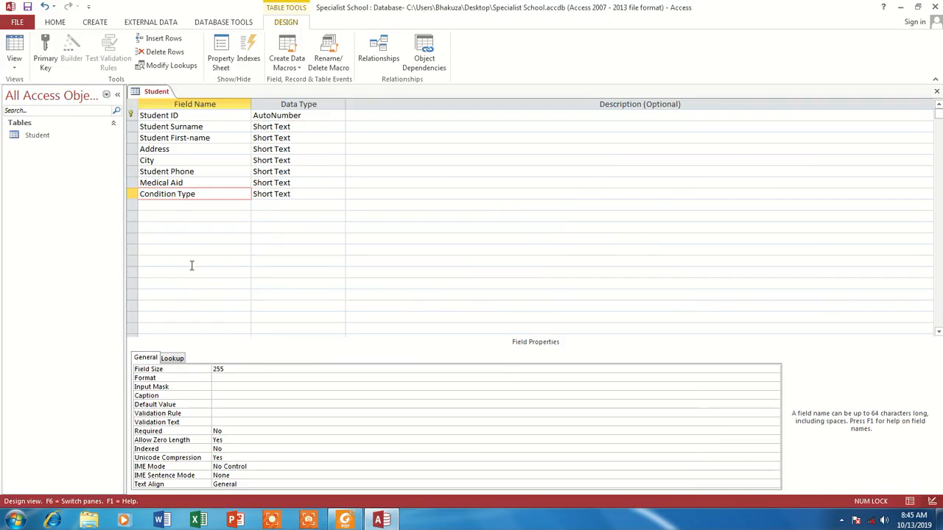
click(184, 209)
text(Last consultation date)
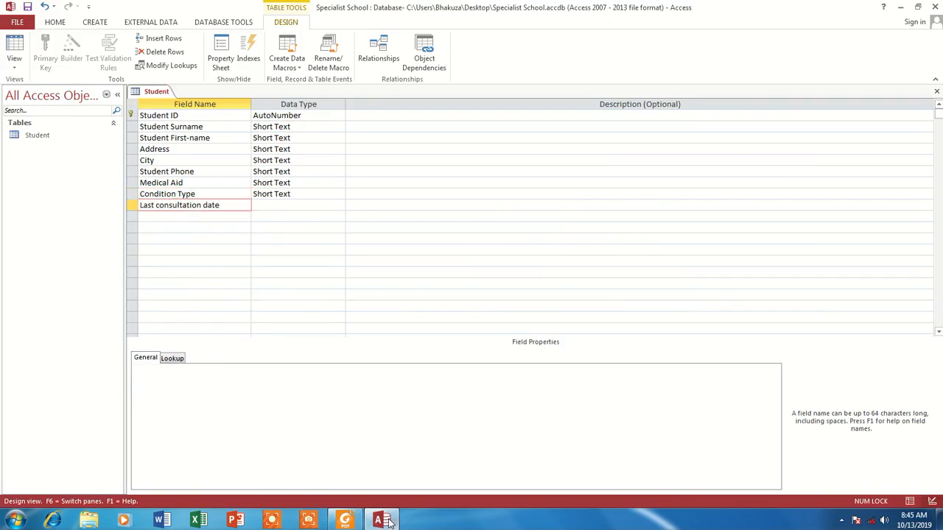
Copy "Account Balance" from the field list in Foxit Reader and add it in Access as the field below Last consultation date
click(397, 521)
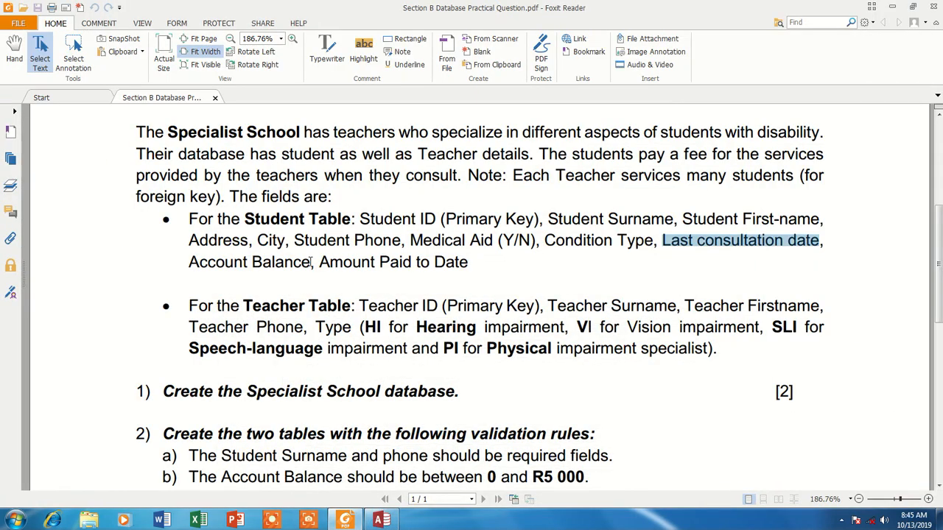
drag(311, 262, 190, 259)
key(ctrl+c)
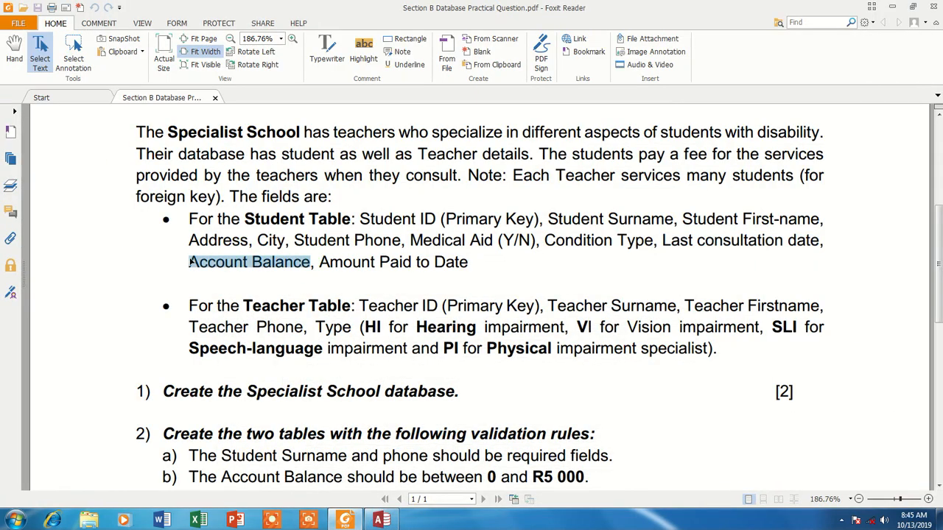
click(382, 520)
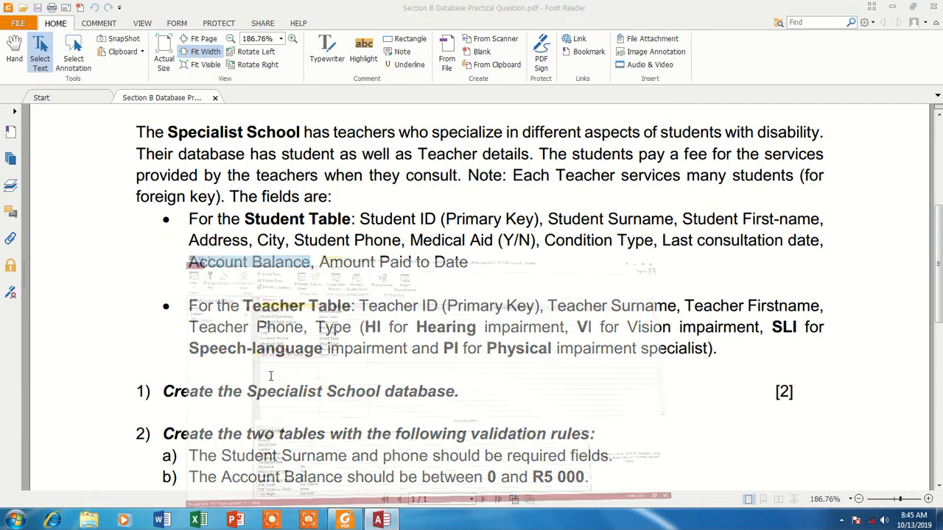
click(163, 217)
key(ctrl+v)
Copy "Amount Paid to Date" from Foxit Reader, add it in Access as the last field of the Student table and save the table
click(390, 520)
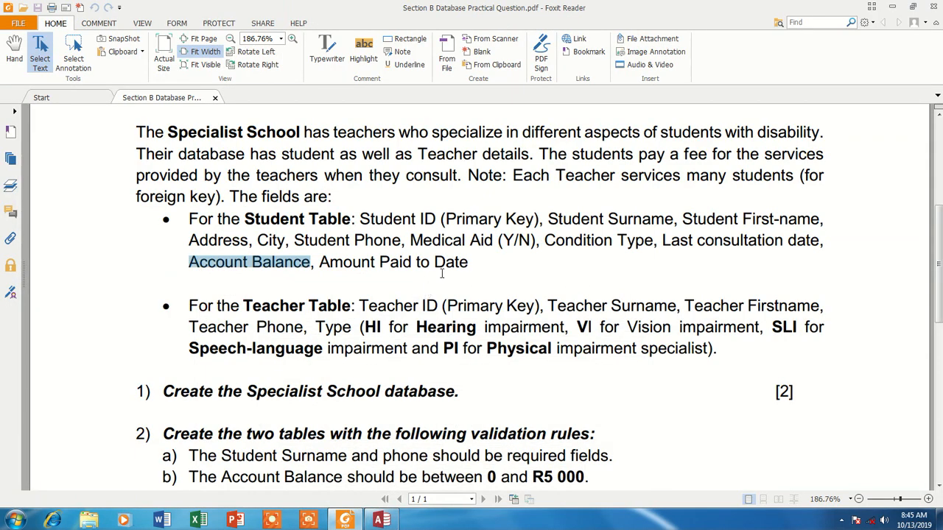
drag(468, 263, 322, 263)
key(ctrl+c)
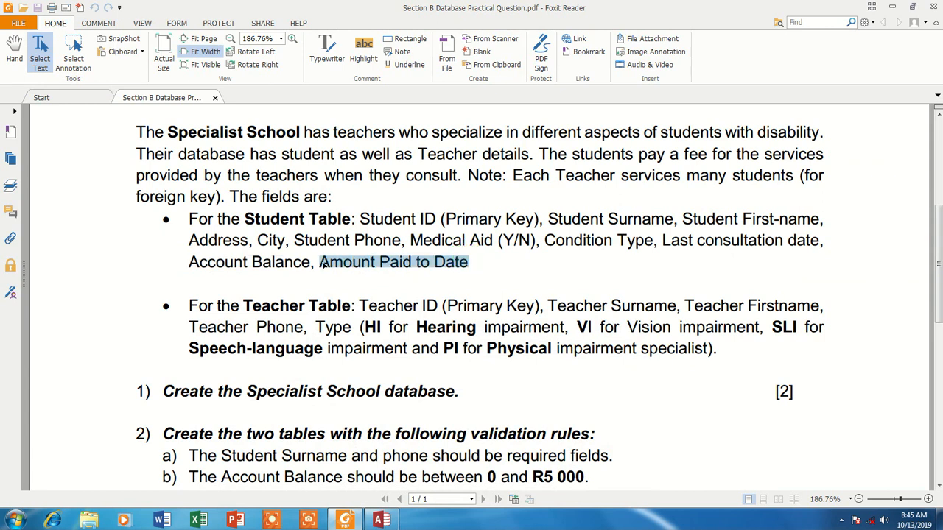
click(381, 521)
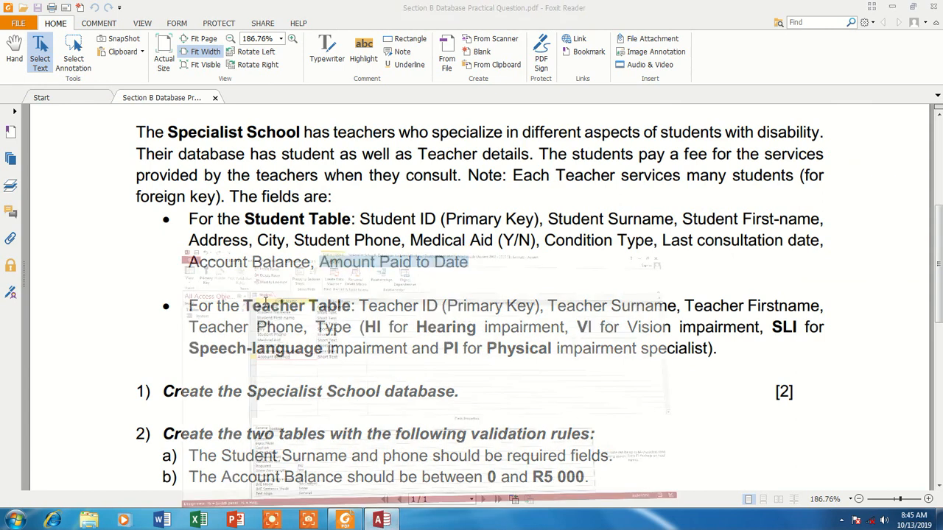
click(201, 229)
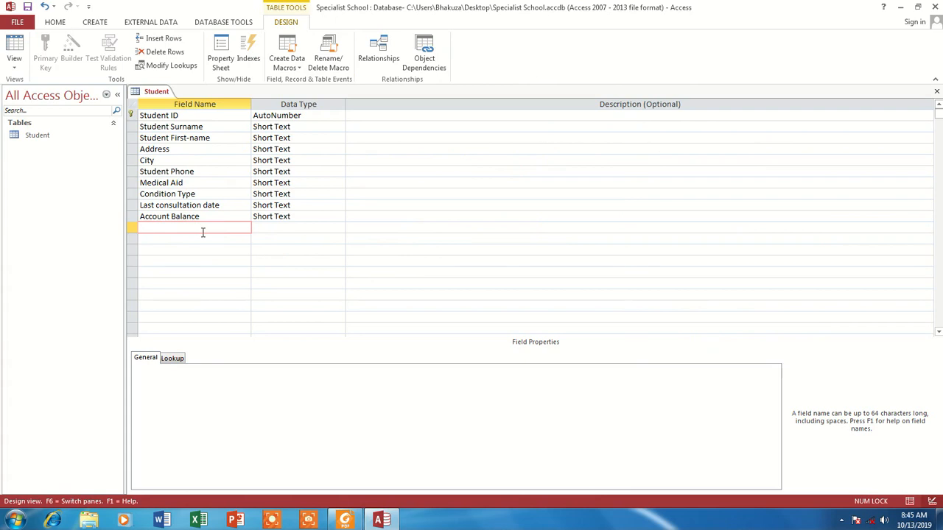
key(ctrl+v)
click(236, 249)
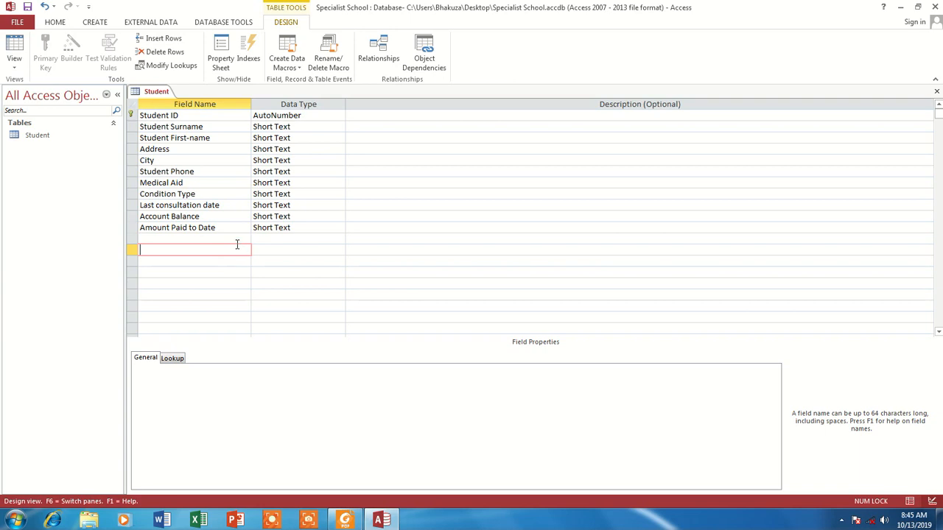
click(28, 8)
Check the field list in Foxit Reader and set the Student ID field's data type to Short Text in Access
click(346, 520)
click(349, 521)
click(304, 114)
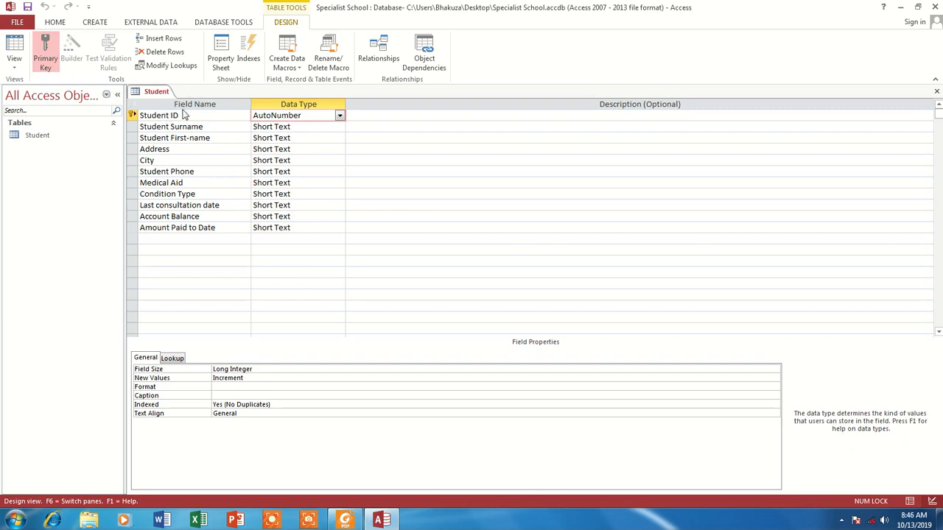
click(339, 115)
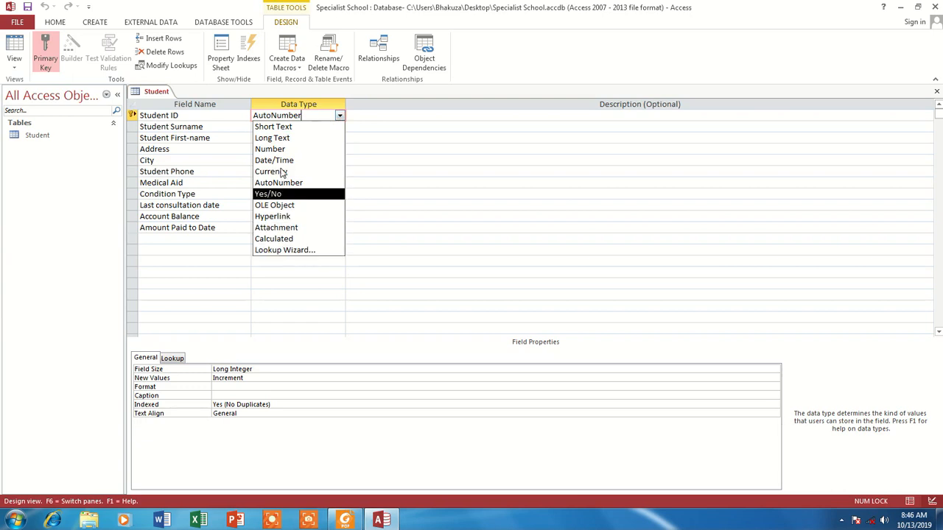
click(273, 127)
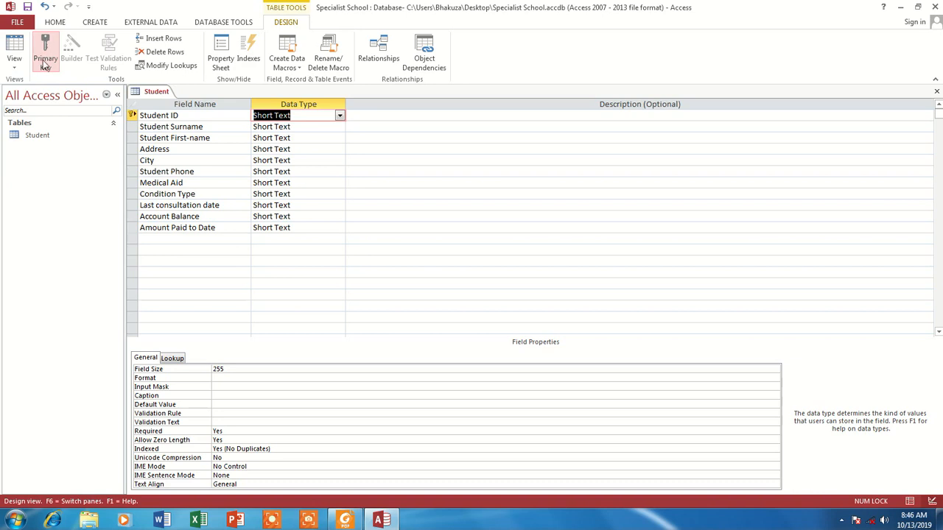
Try City as the primary key, check the PDF's field list, and make Student ID the primary key again
click(133, 161)
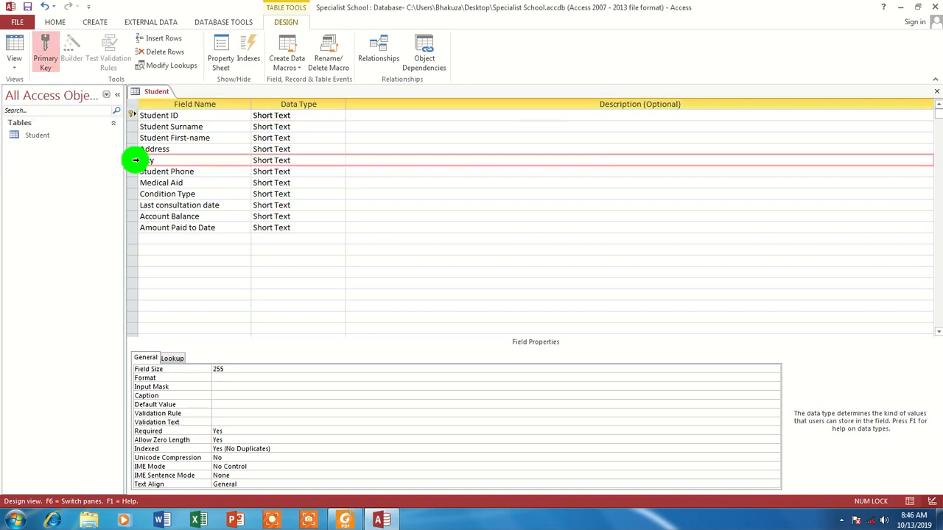
click(47, 46)
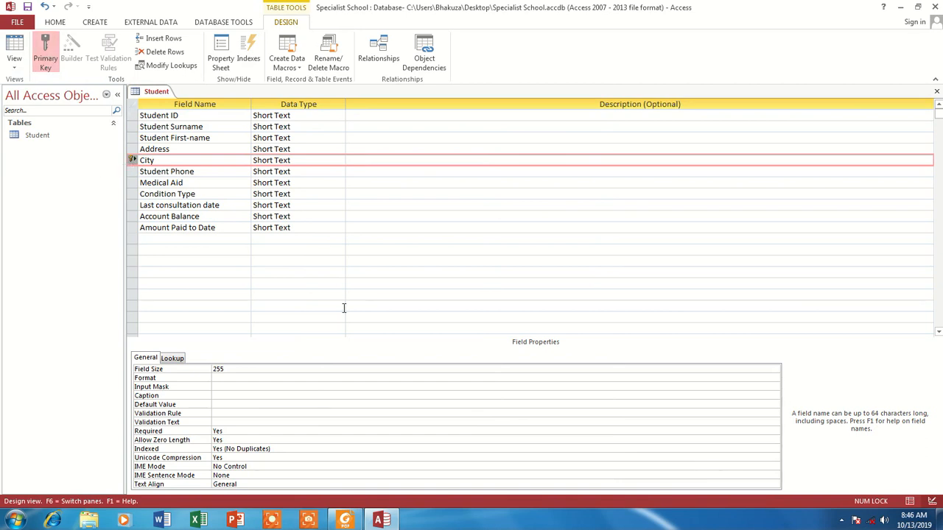
click(343, 520)
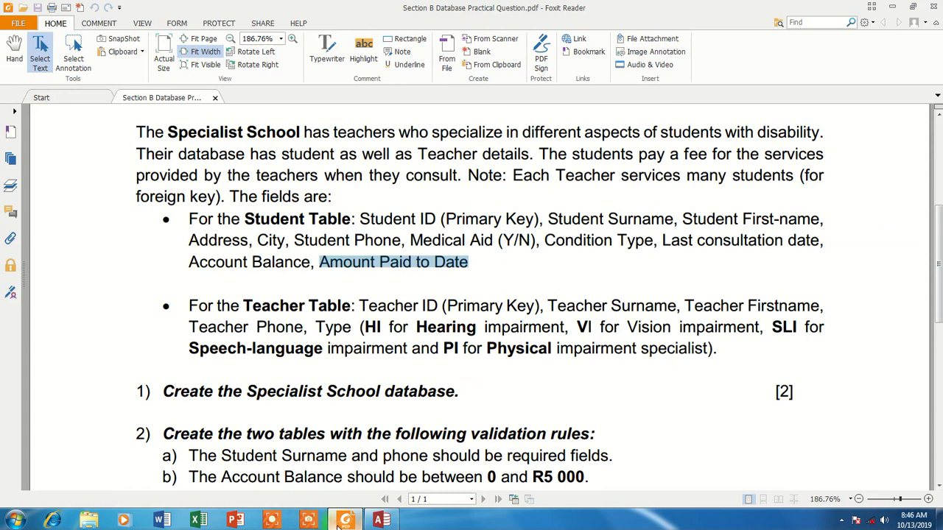
click(339, 524)
click(133, 116)
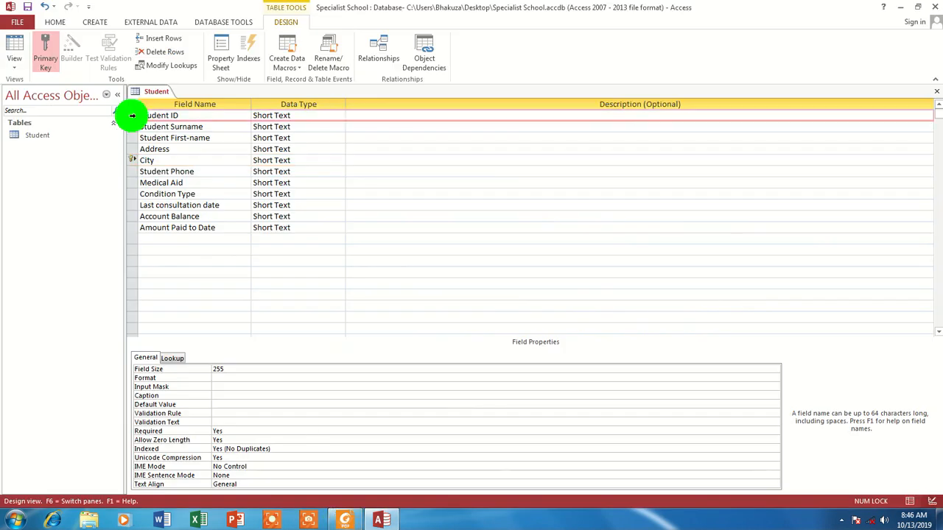
click(46, 50)
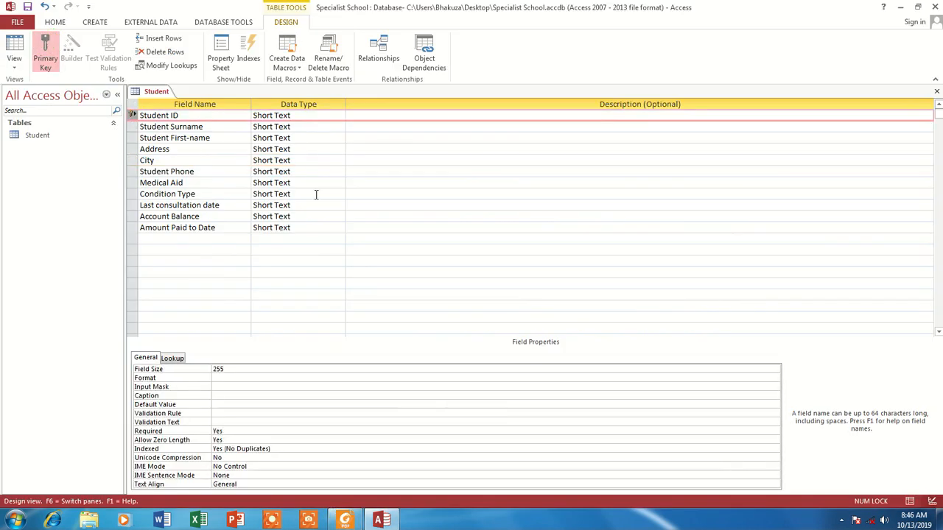
Go through the data types from Student Surname to Student Phone and, per the PDF, set Medical Aid to Yes/No
click(308, 123)
click(301, 139)
click(300, 148)
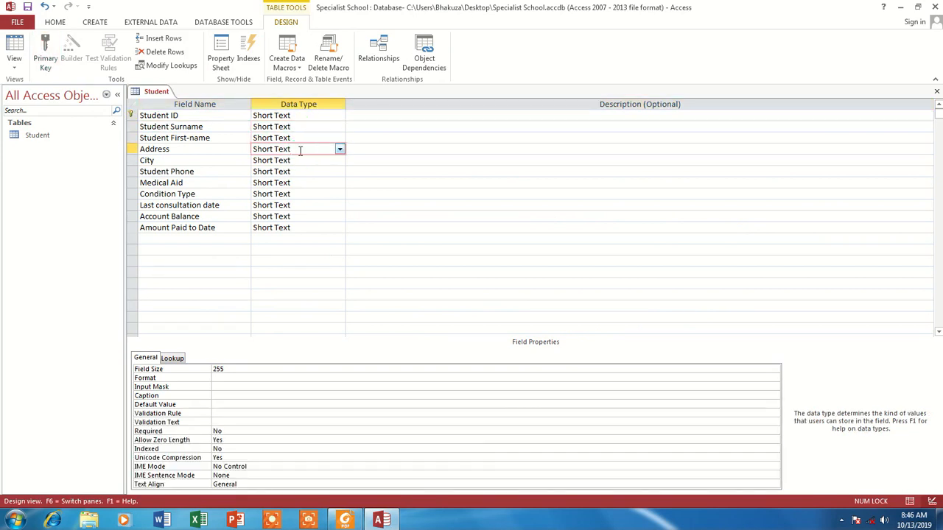
click(298, 160)
click(299, 172)
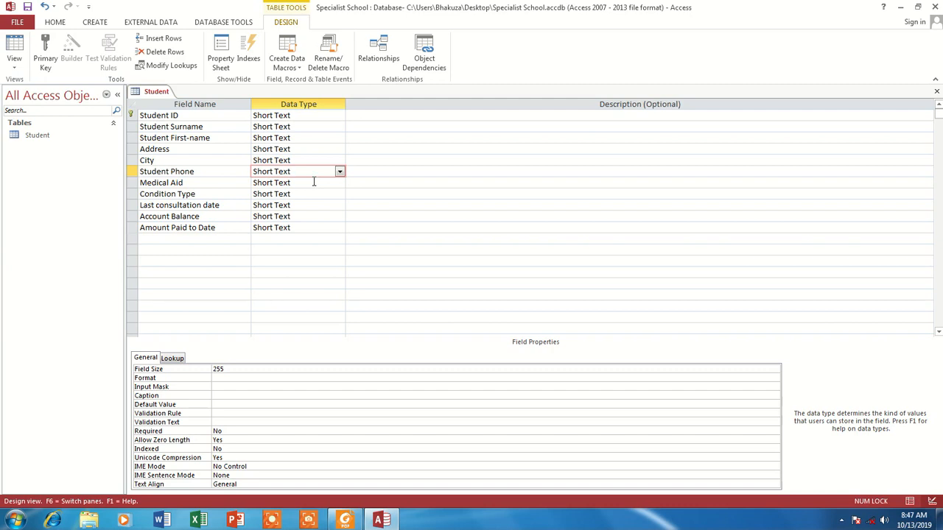
click(316, 182)
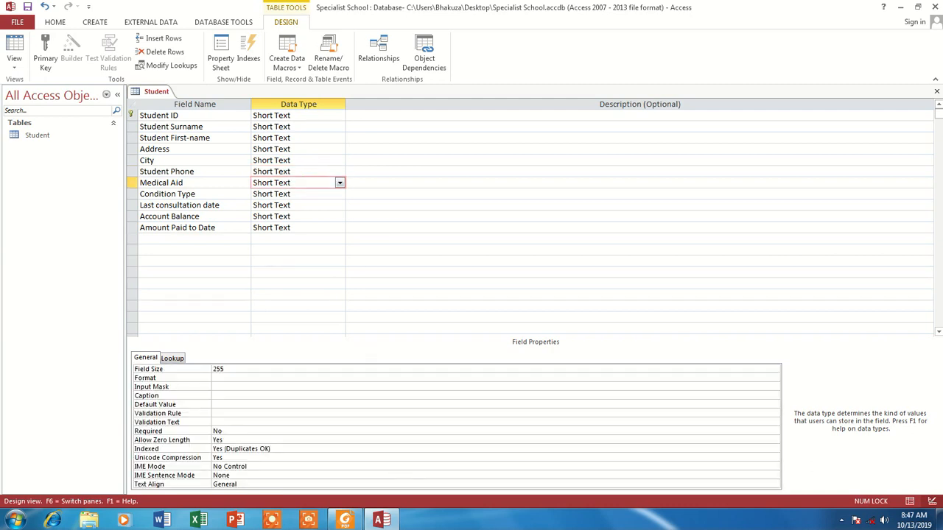
click(347, 520)
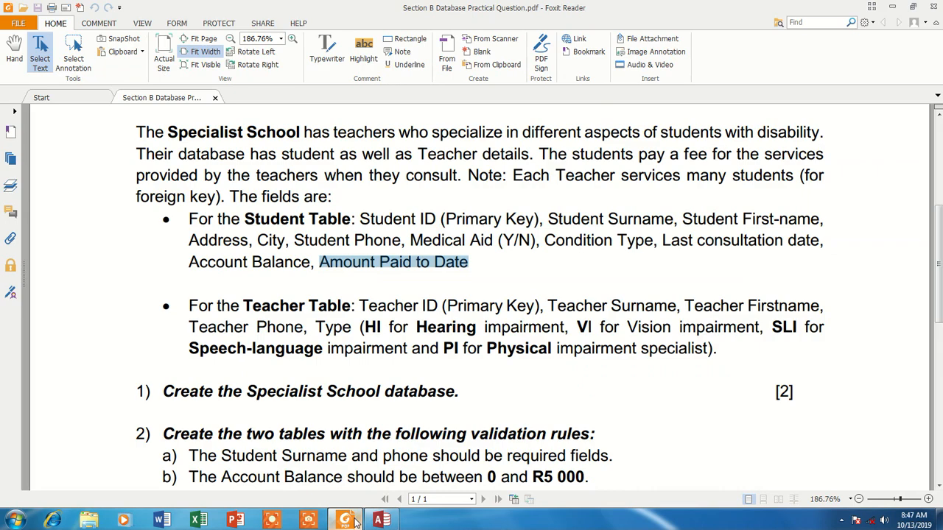
click(356, 520)
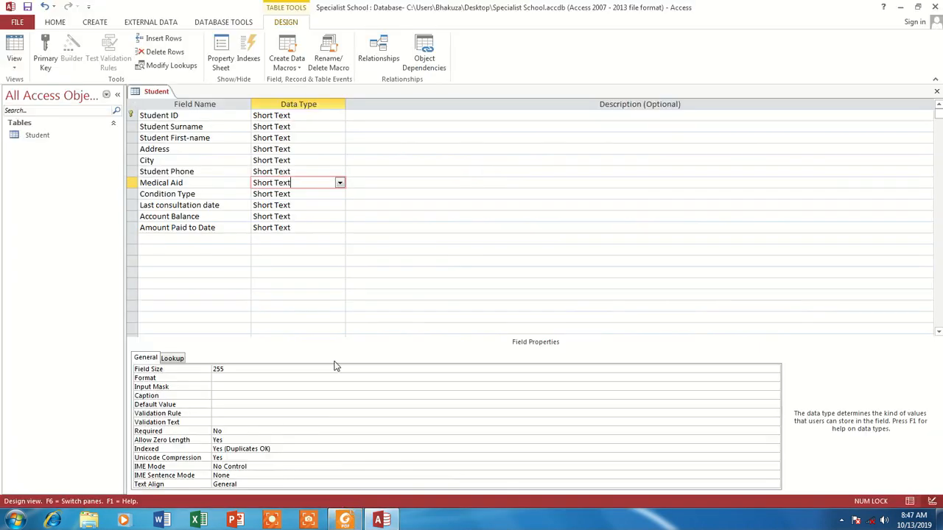
click(340, 183)
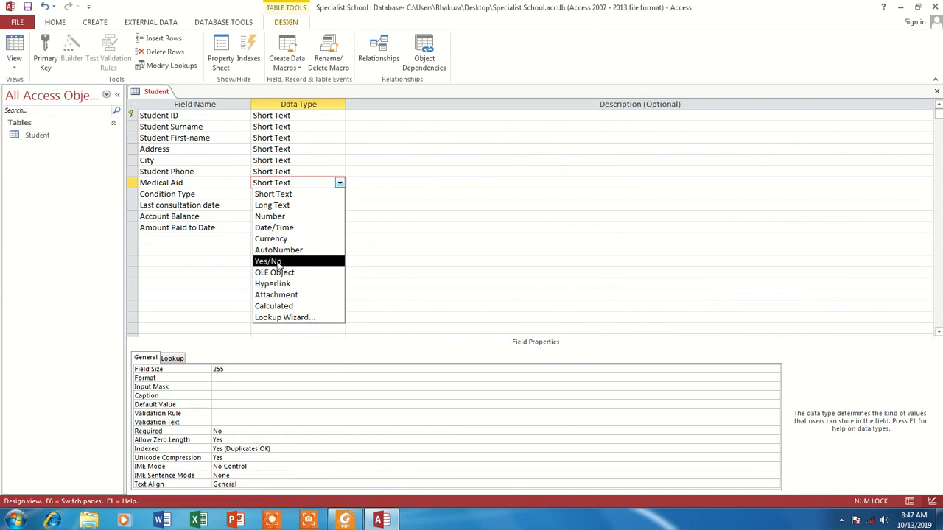
click(278, 262)
click(259, 369)
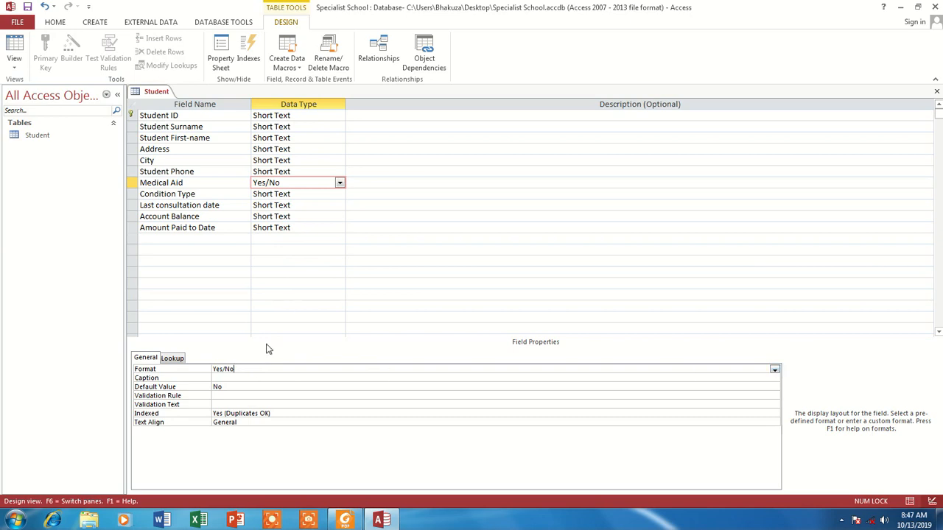
Check Condition Type against the PDF in Foxit Reader and set the Last consultation date field to Date/Time in Access
click(305, 199)
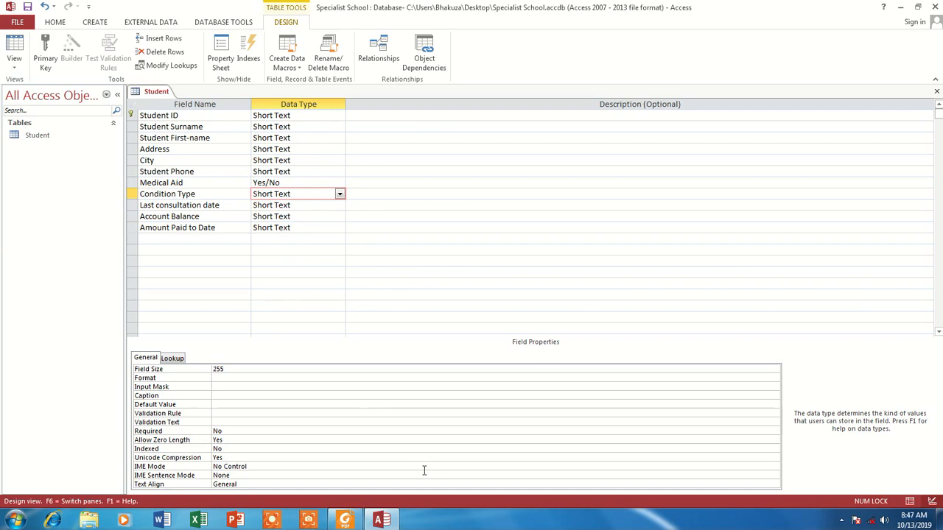
click(345, 520)
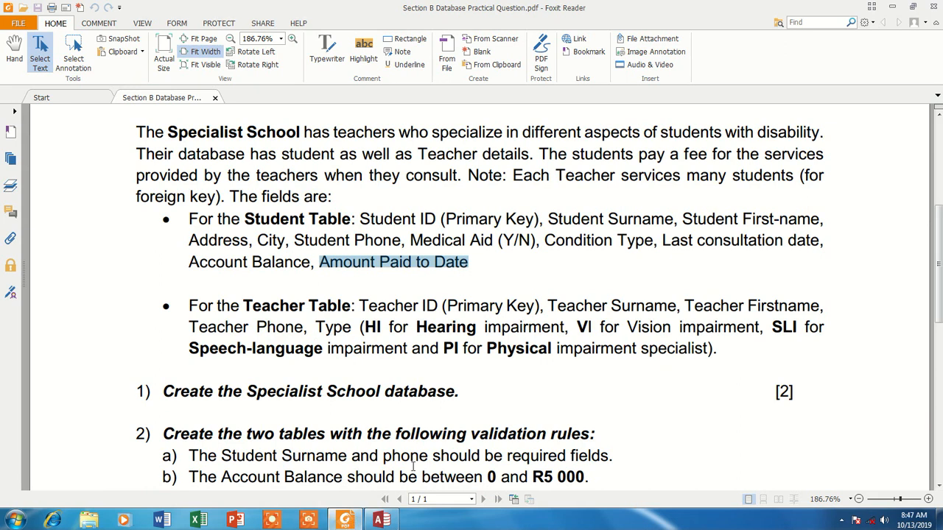
click(381, 520)
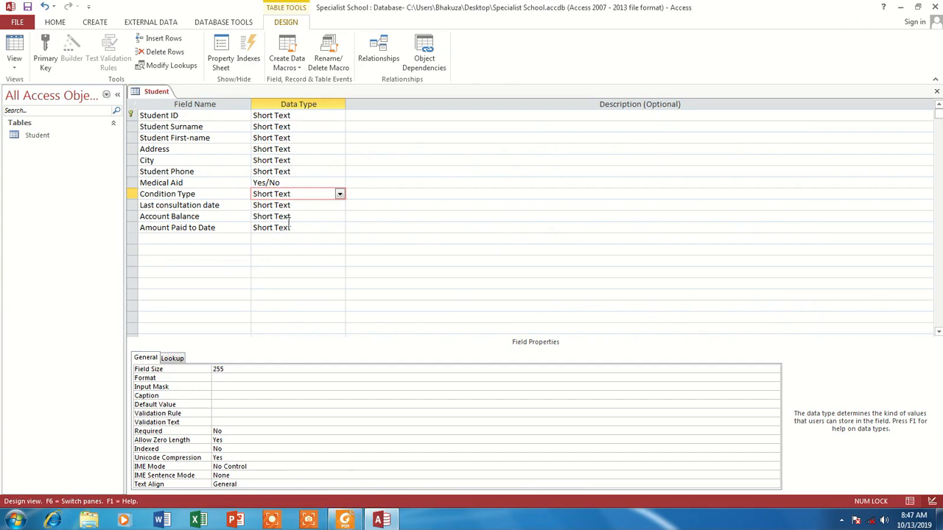
click(302, 205)
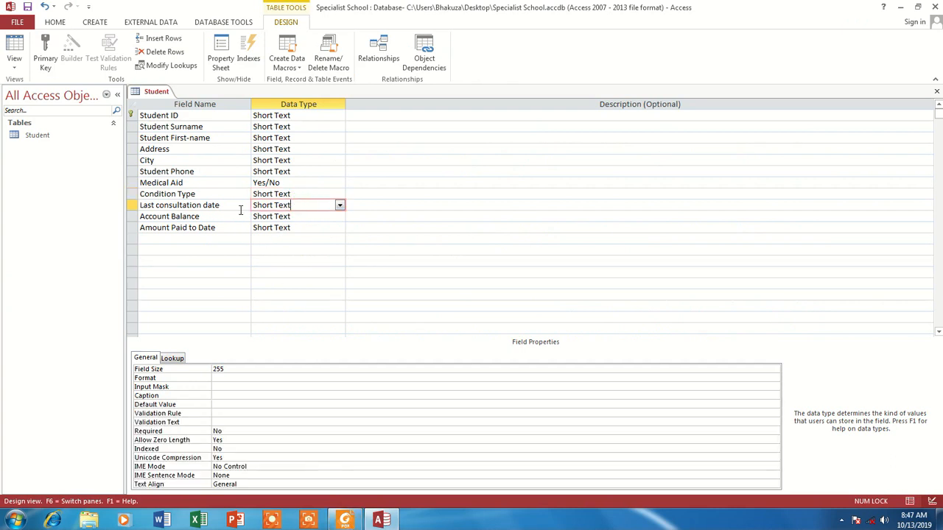
click(340, 205)
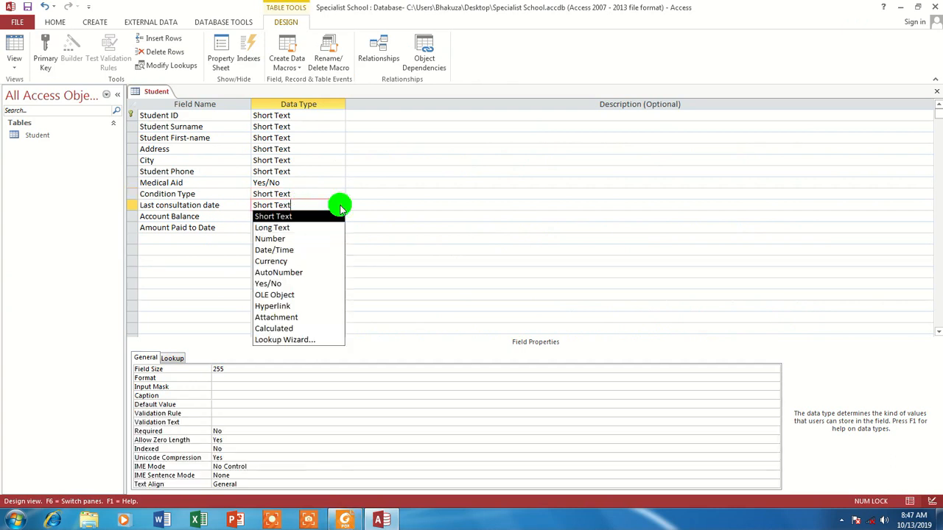
click(282, 249)
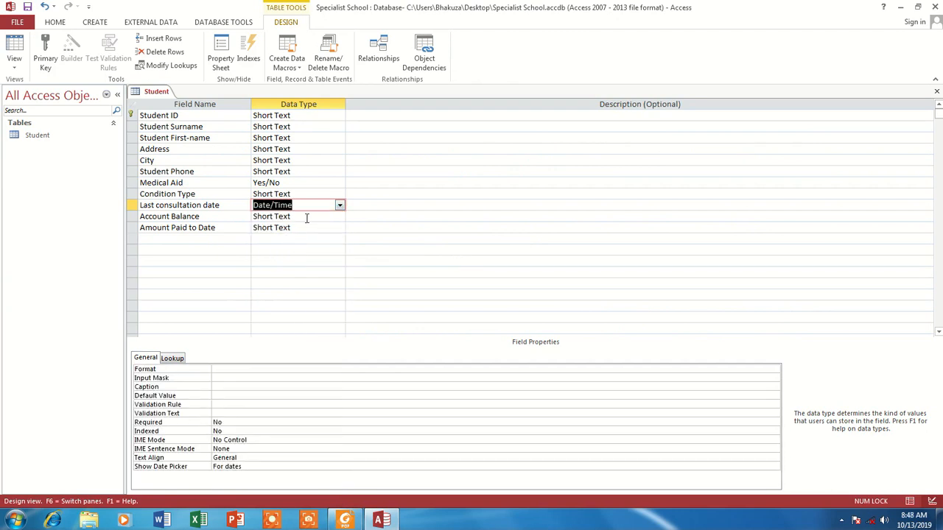
Set the data type of the Account Balance field to Currency
click(306, 217)
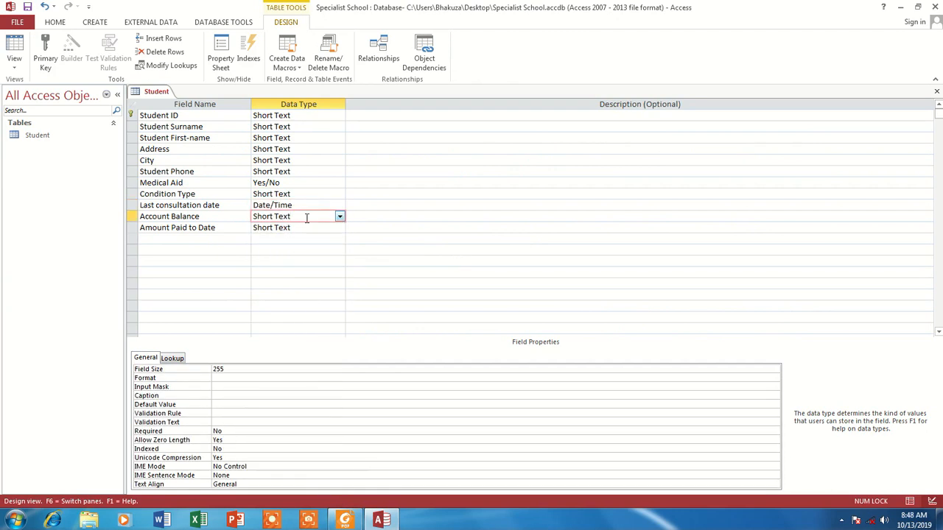
click(339, 216)
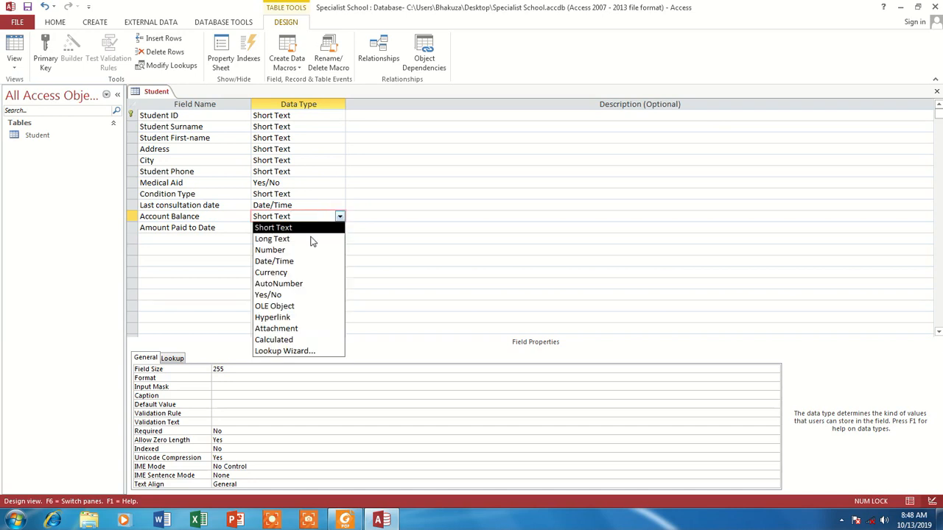
click(284, 272)
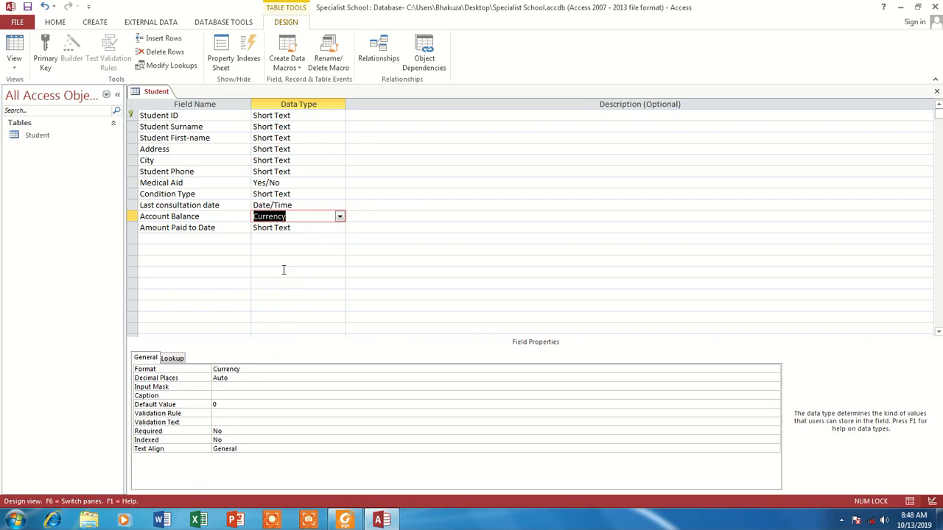
Give the Account Balance field the Euro display format with 2 decimal places
click(242, 368)
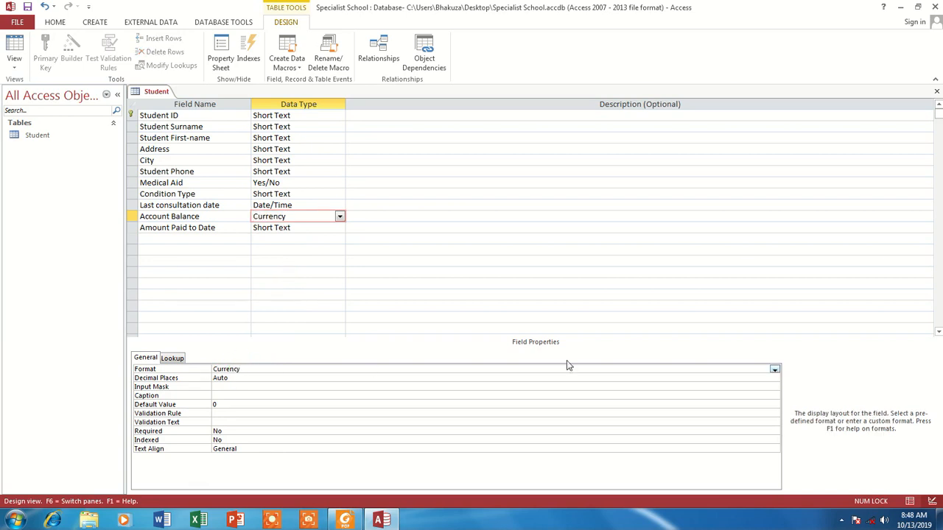
click(774, 369)
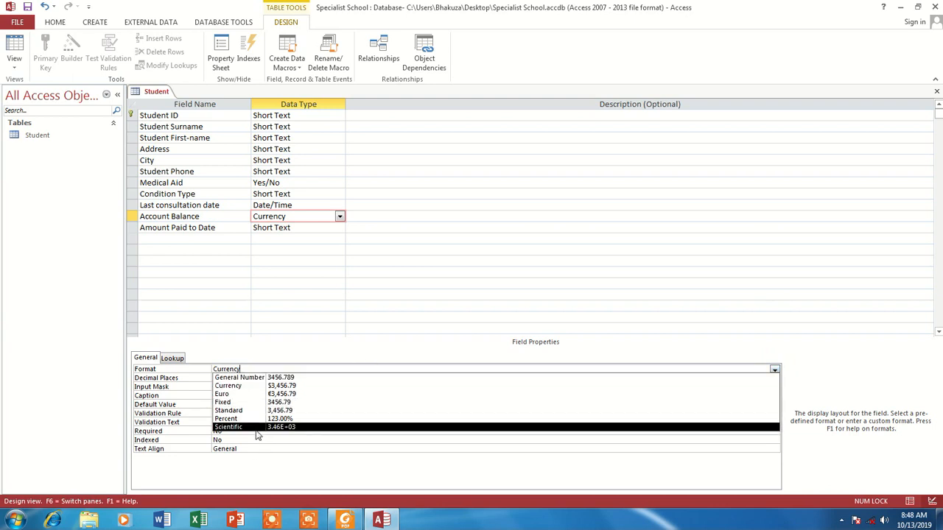
click(237, 397)
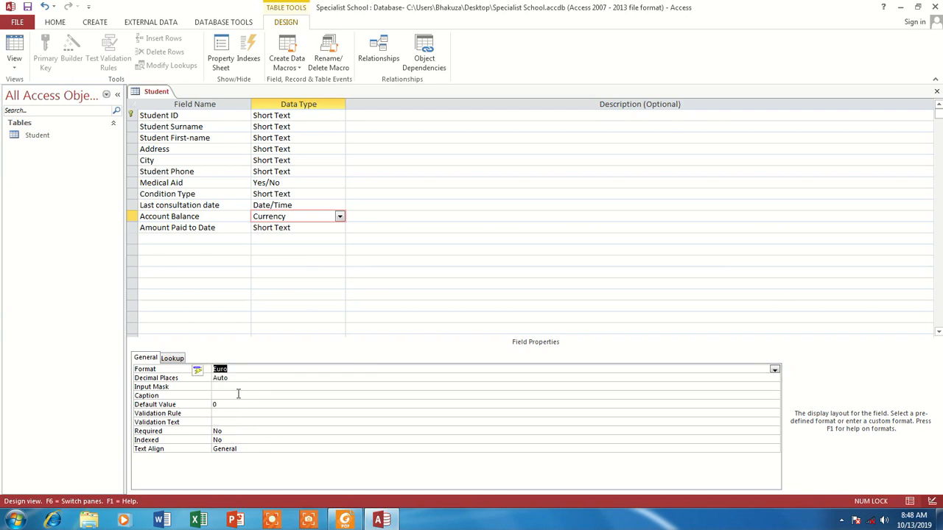
click(238, 378)
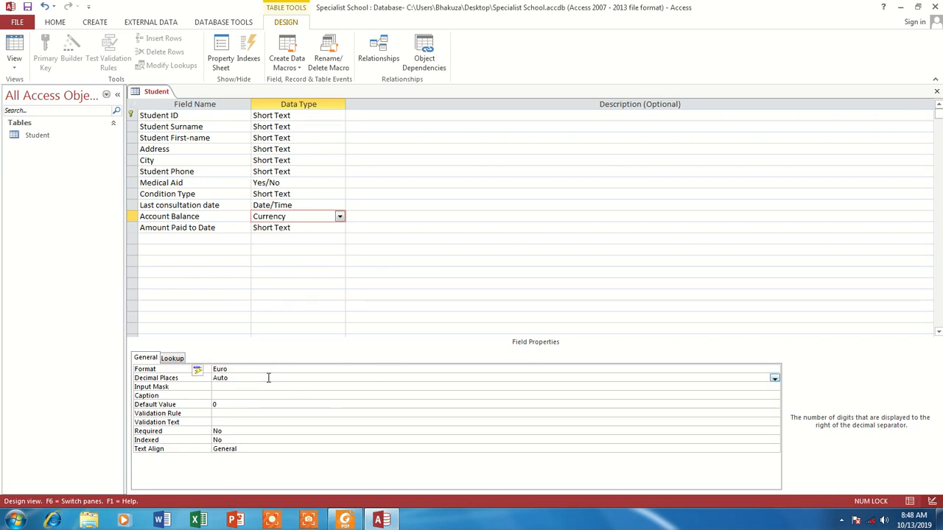
click(774, 378)
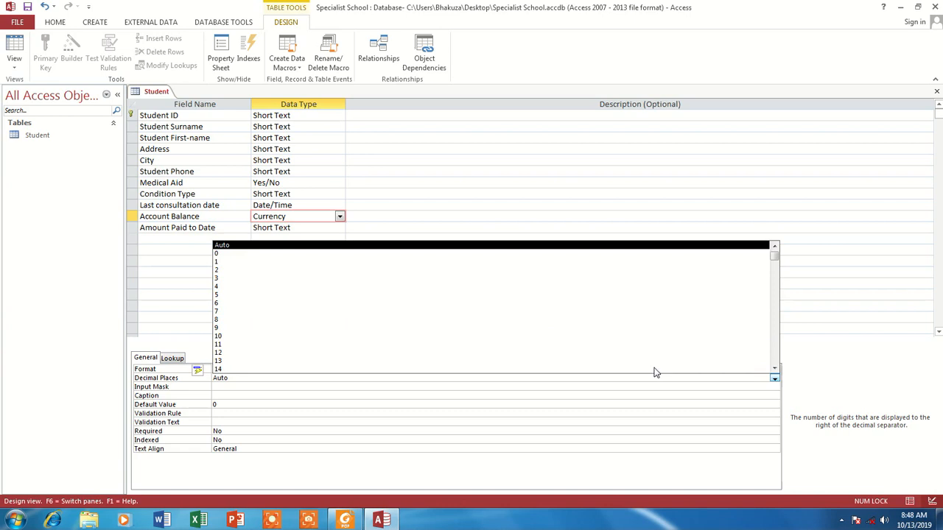
click(225, 270)
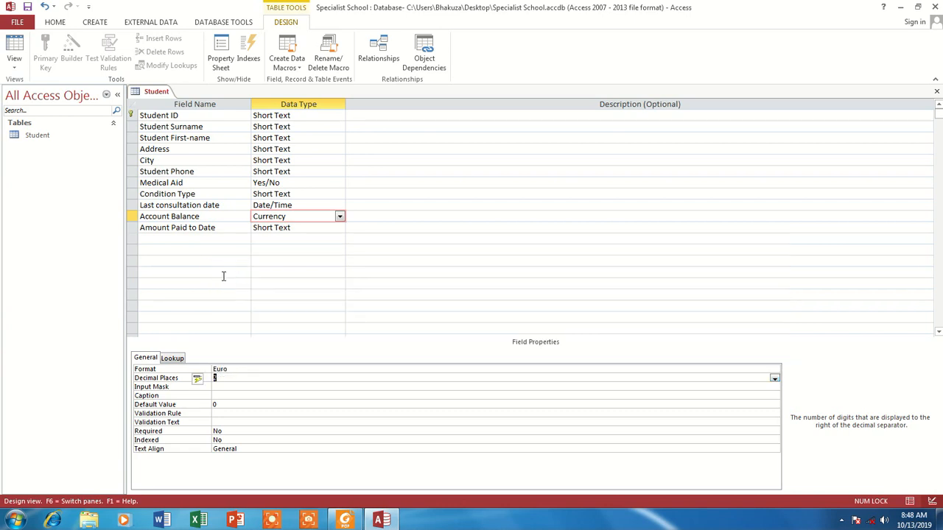
Set the data type of the Amount Paid to Date field to Currency
click(284, 228)
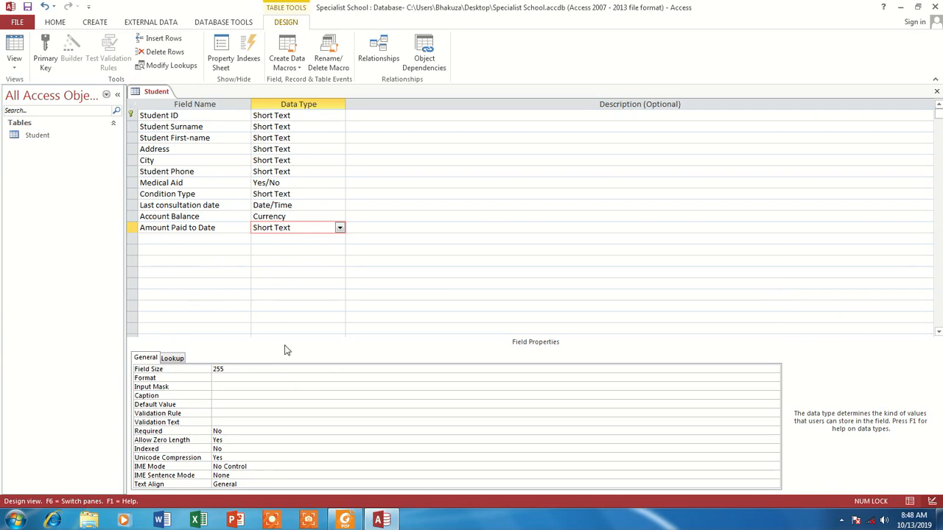
click(340, 230)
click(278, 287)
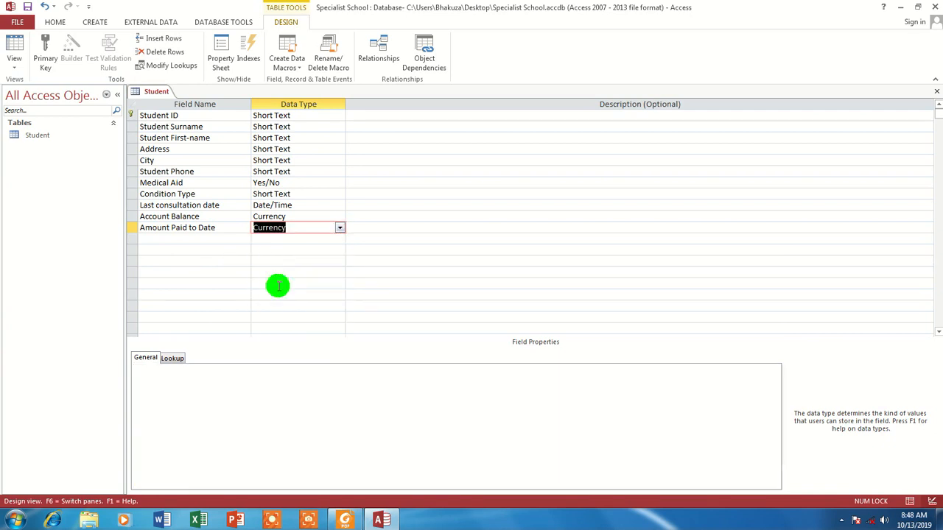
Give the Amount Paid to Date field the Euro format with 2 decimal places, then save and close the Student table
click(262, 368)
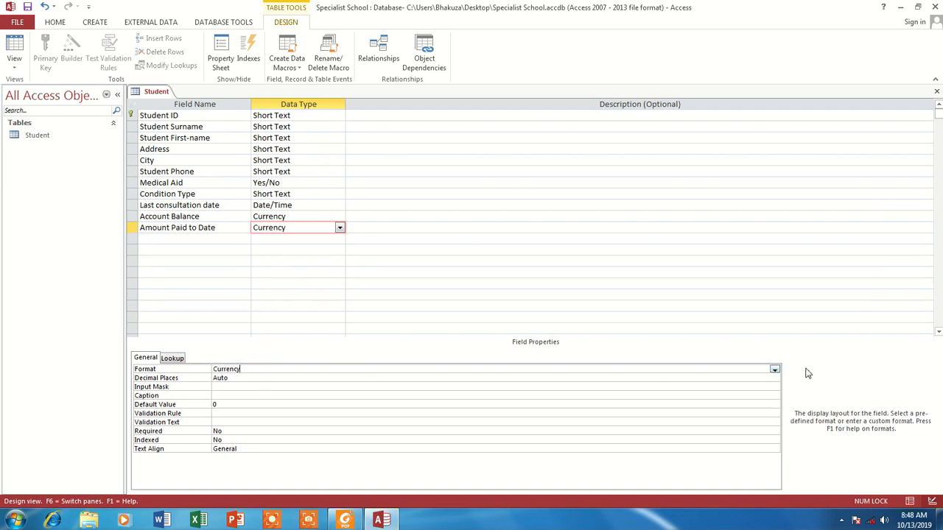
click(774, 369)
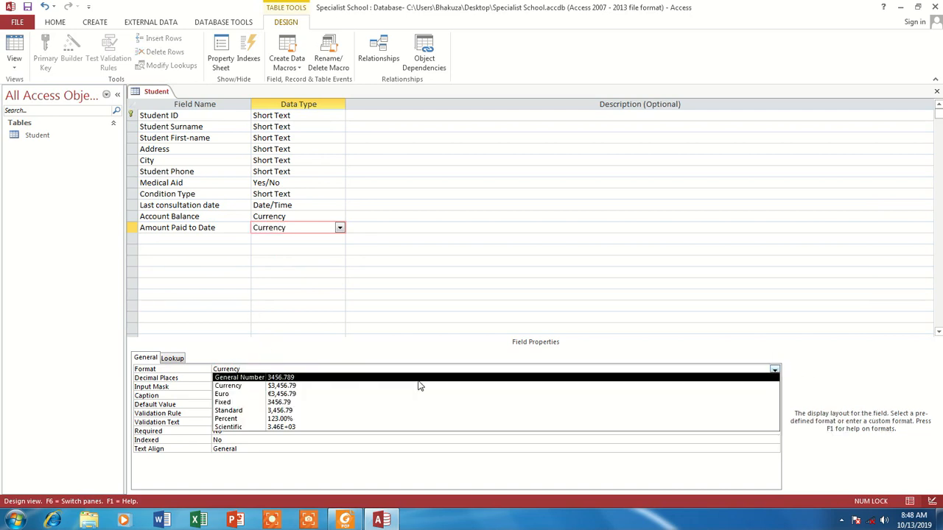
click(262, 395)
click(264, 379)
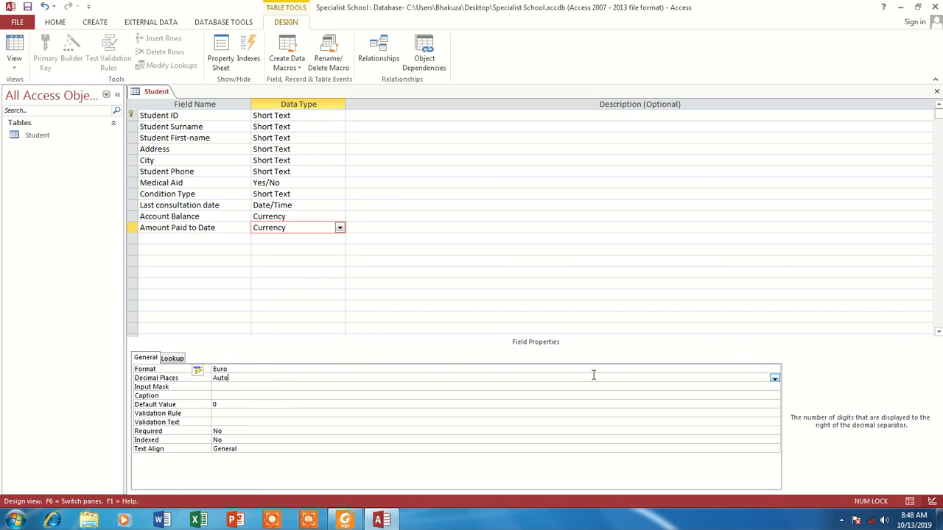
click(775, 378)
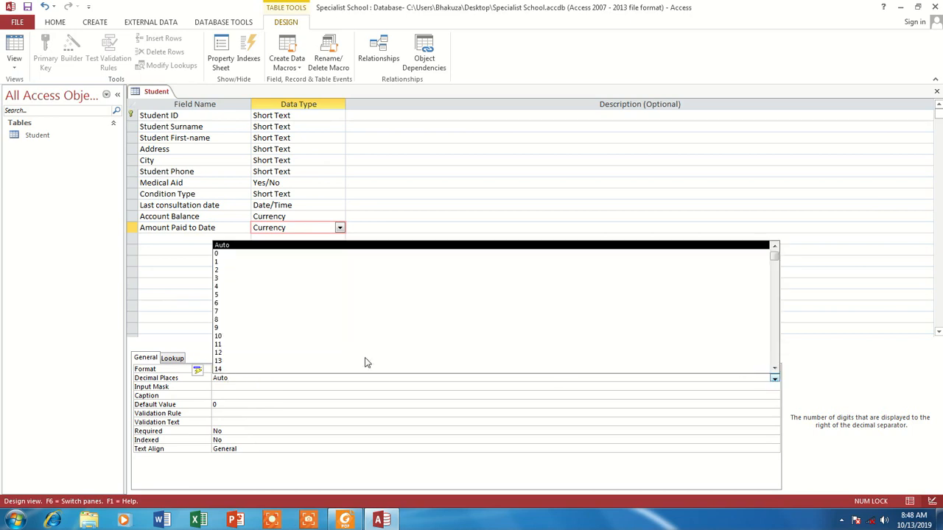
click(219, 269)
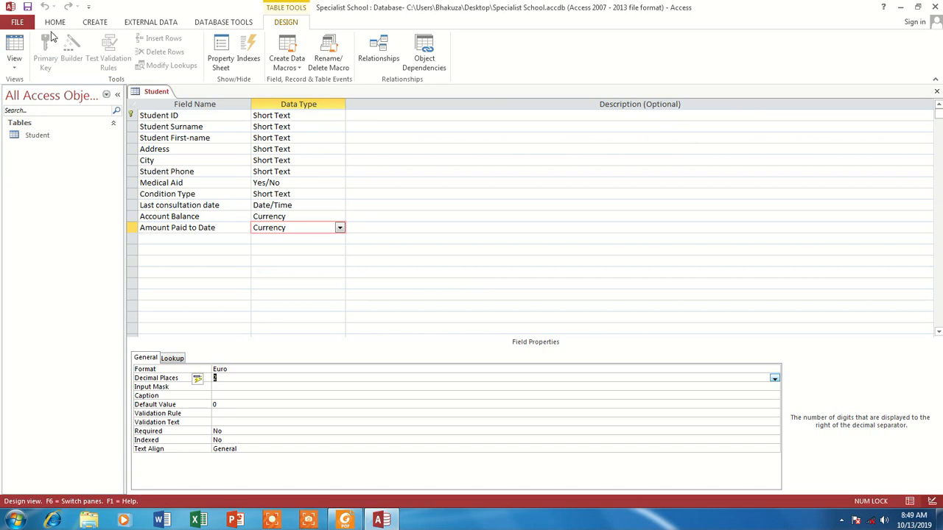
click(26, 6)
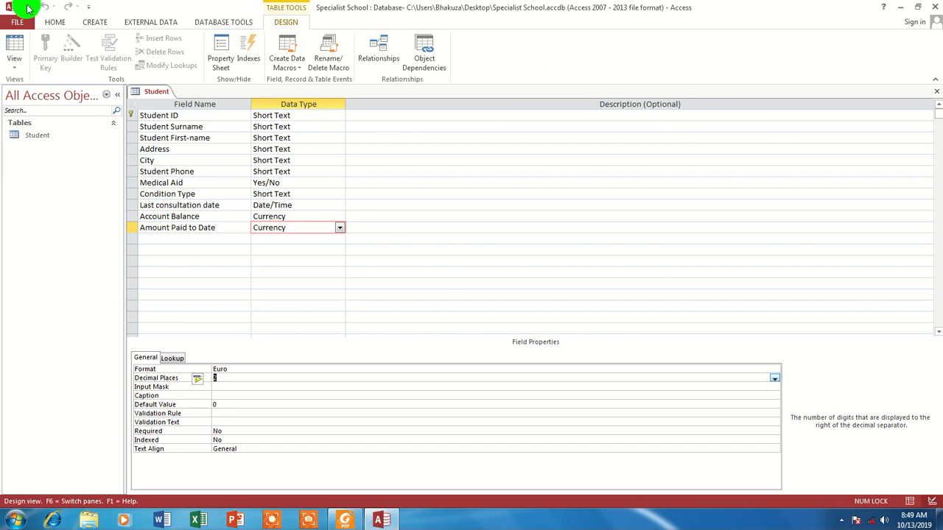
click(936, 93)
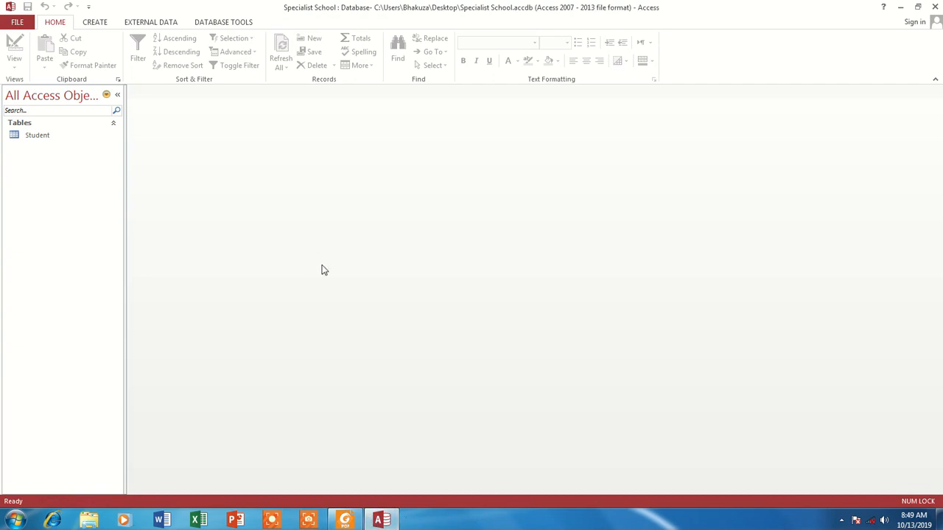
Create a new table, save it as Teacher and open it in Design view
click(95, 22)
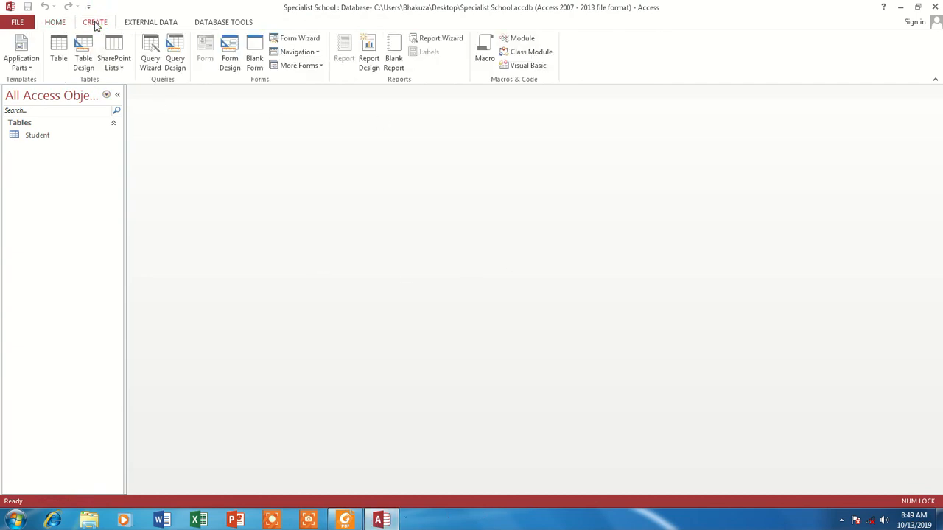
click(60, 45)
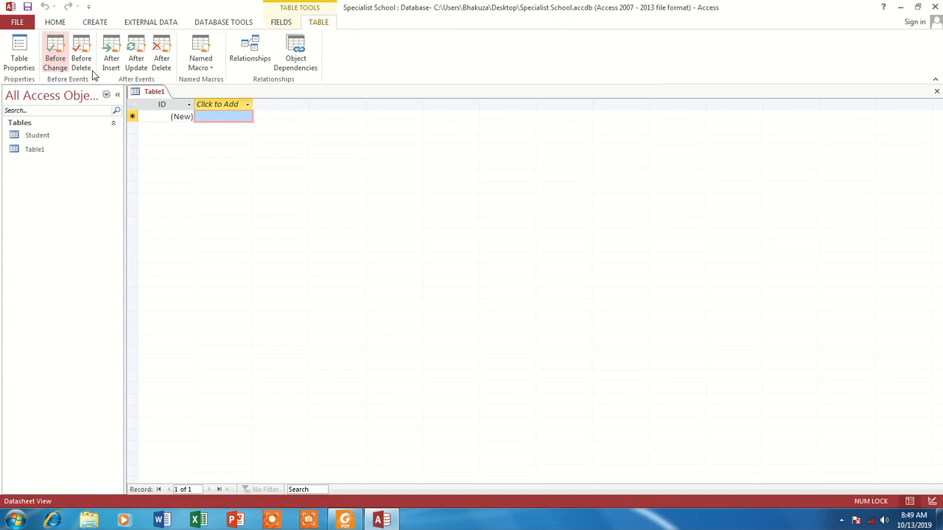
click(28, 8)
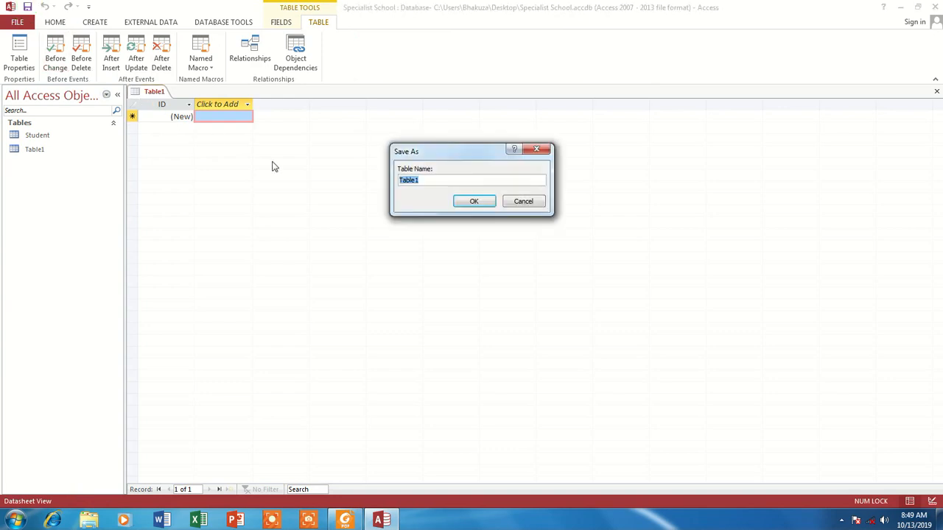
text(T)
click(473, 201)
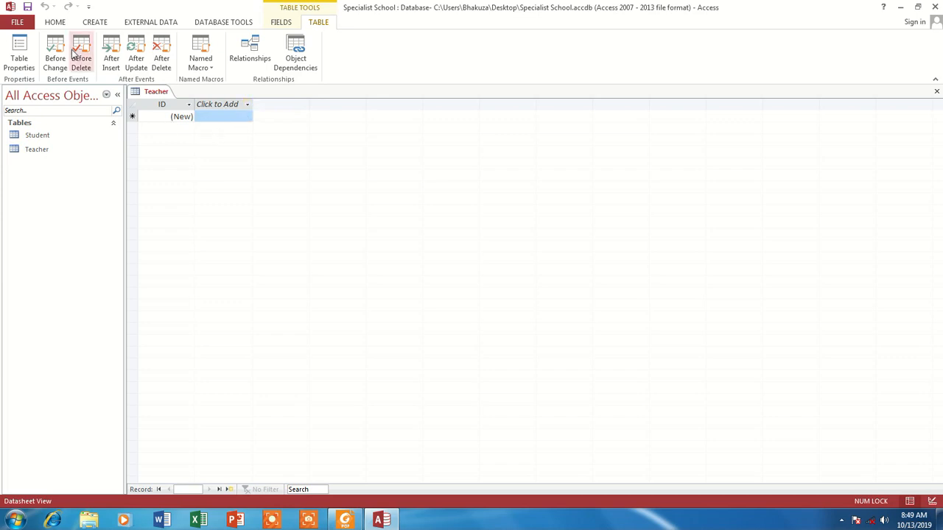
click(57, 23)
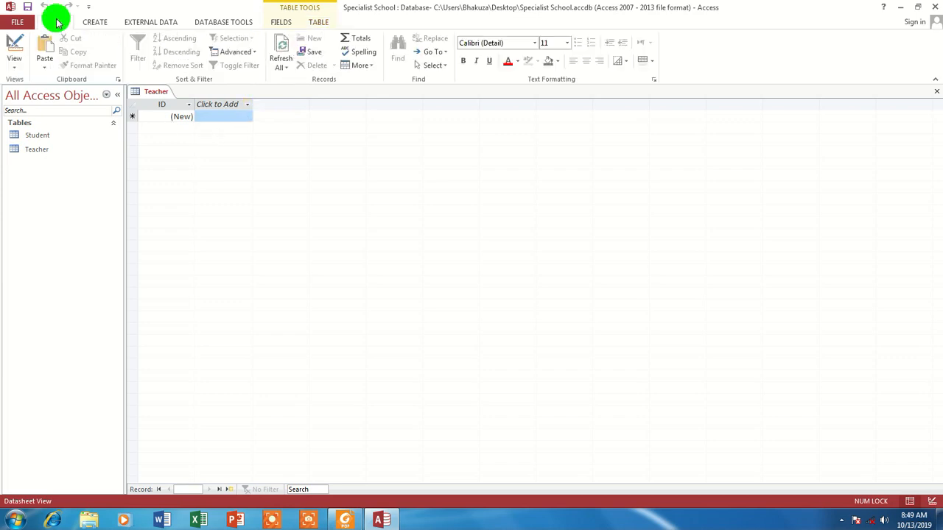
click(10, 38)
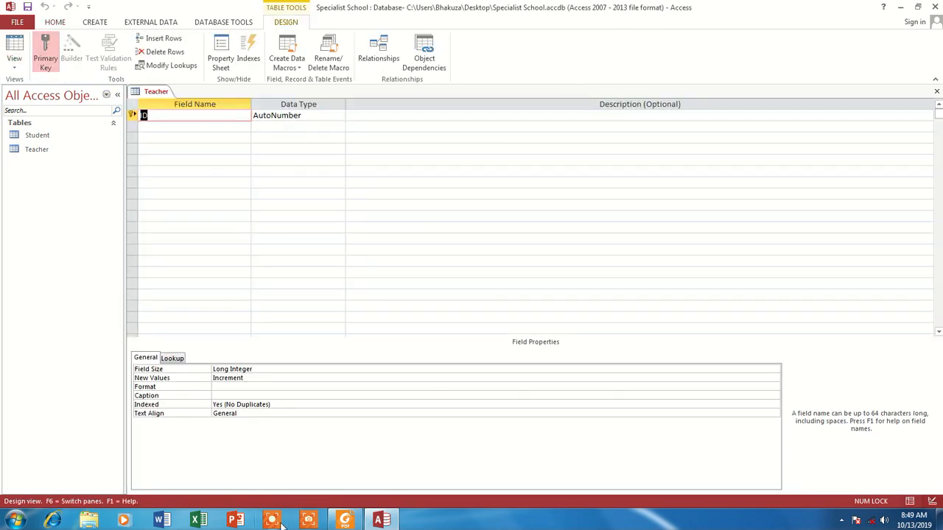
Copy Teacher ID from the PDF in Foxit Reader and use it to rename the Teacher table's ID field in Access
click(351, 521)
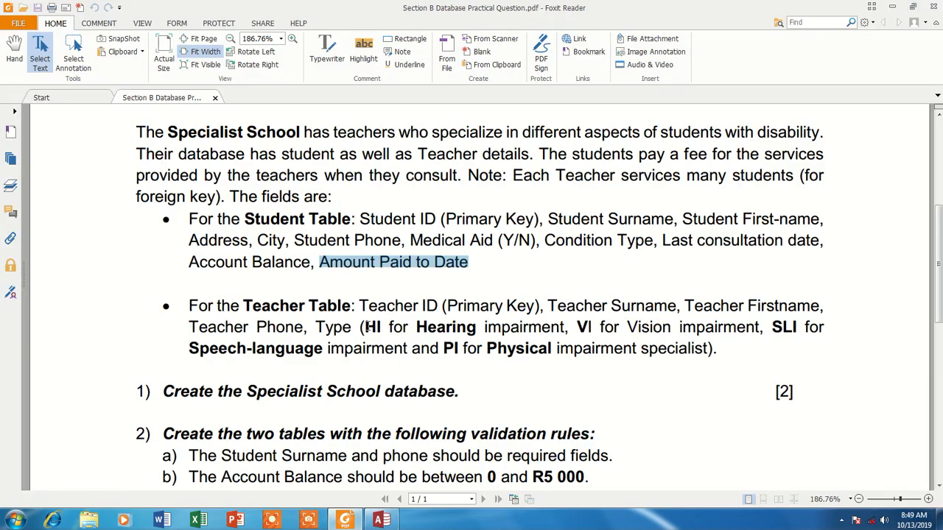
drag(436, 304, 362, 304)
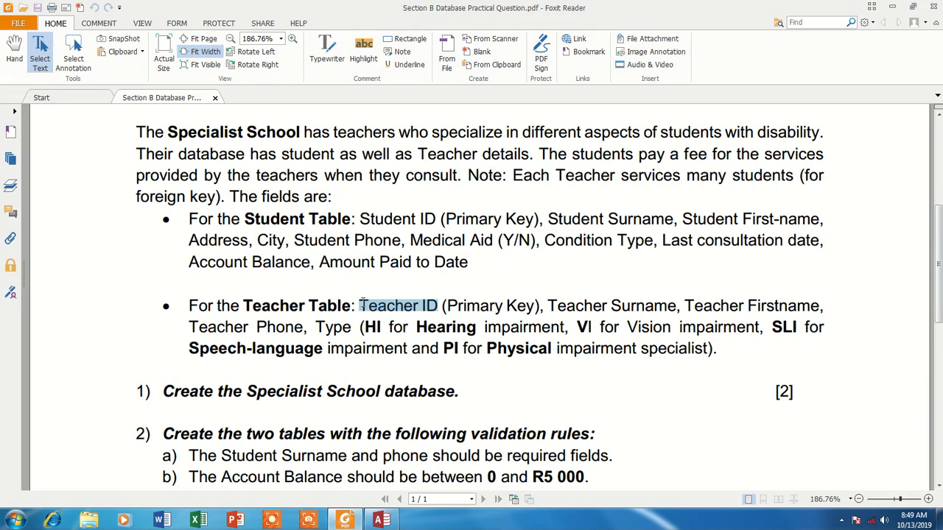
right_click(372, 308)
click(386, 310)
click(377, 521)
click(175, 119)
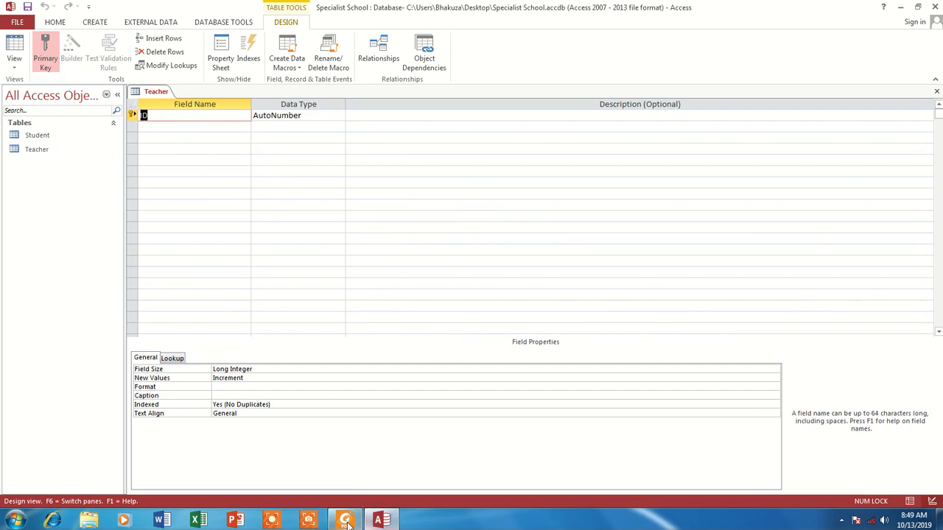
click(345, 520)
right_click(401, 304)
click(420, 316)
click(382, 521)
key(ctrl+v)
Add a Teacher Surname field below Teacher ID in Access, copying its name from the PDF in Foxit Reader
click(169, 127)
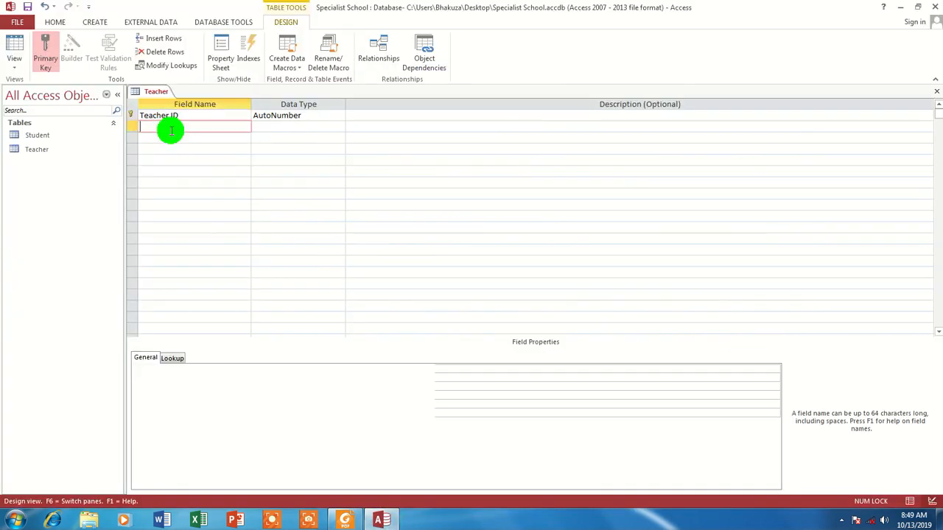
click(383, 520)
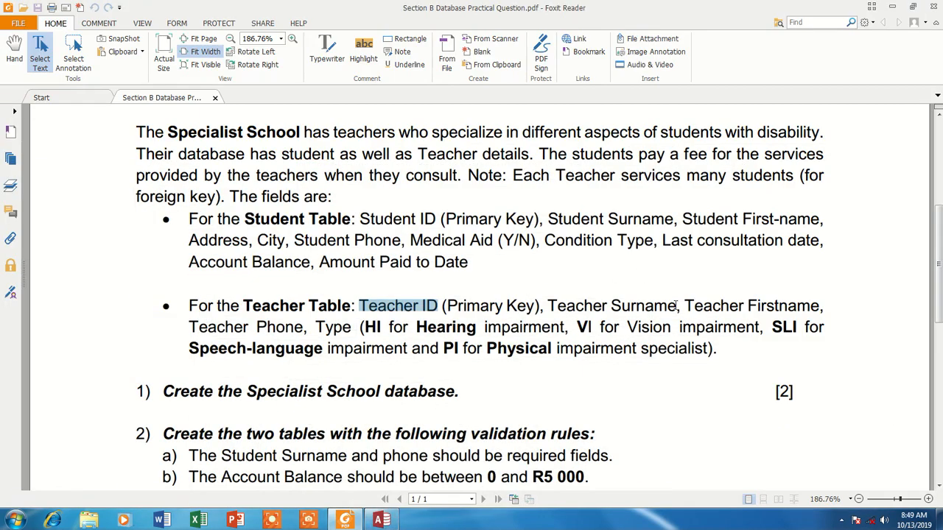
drag(676, 305, 549, 306)
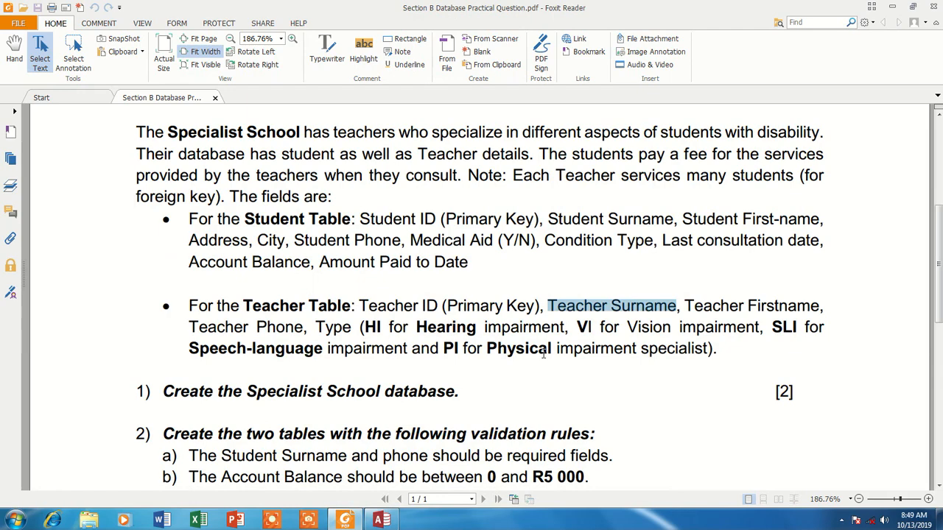
click(349, 520)
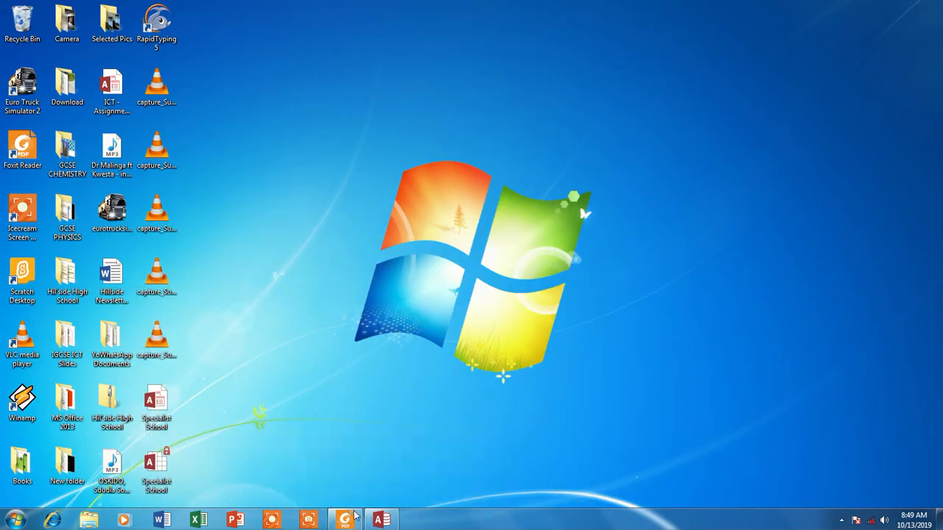
click(344, 520)
key(alt+Tab)
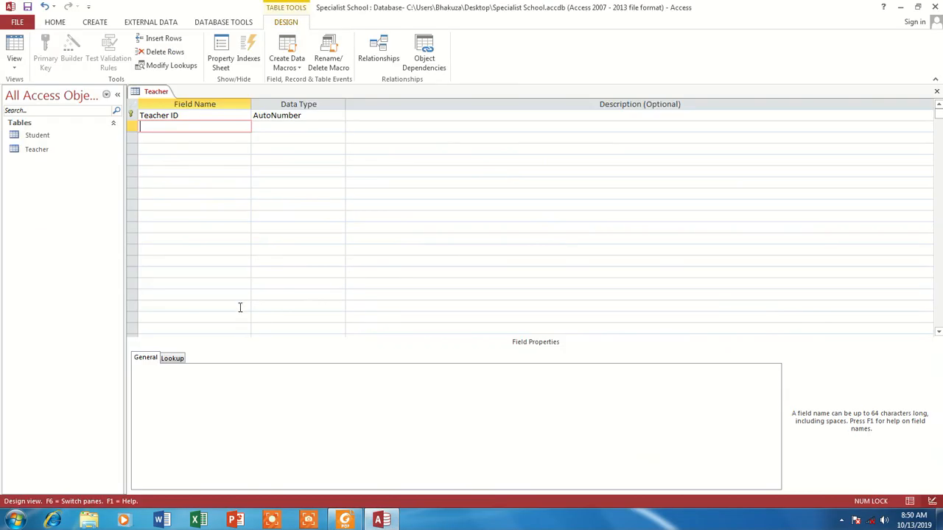
key(ctrl+v)
Add a Teacher Firstname field below Teacher Surname in Access, copying its name from the PDF in Foxit Reader
click(203, 137)
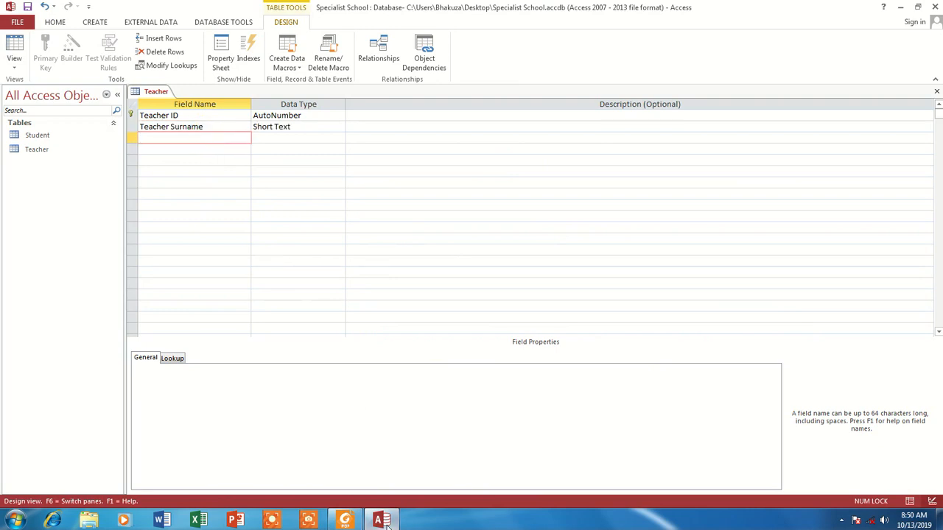
key(alt+Tab)
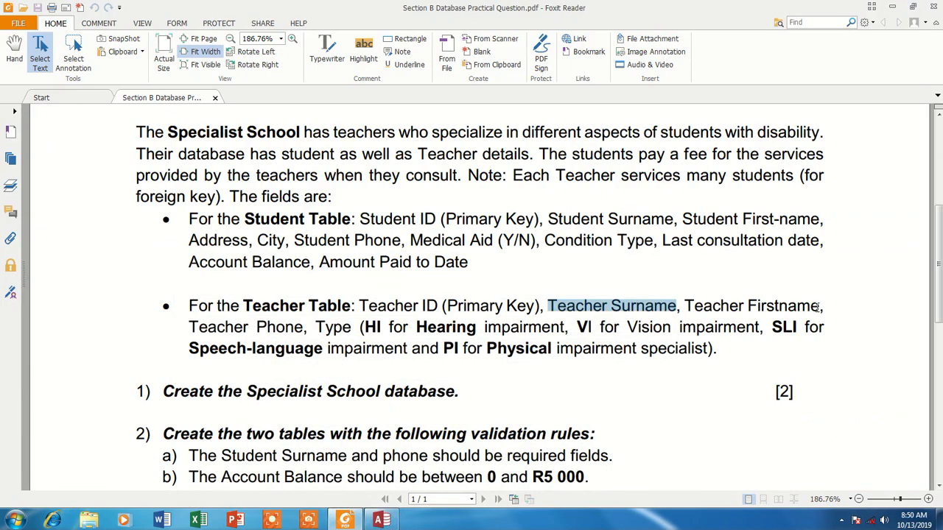
drag(819, 305, 687, 307)
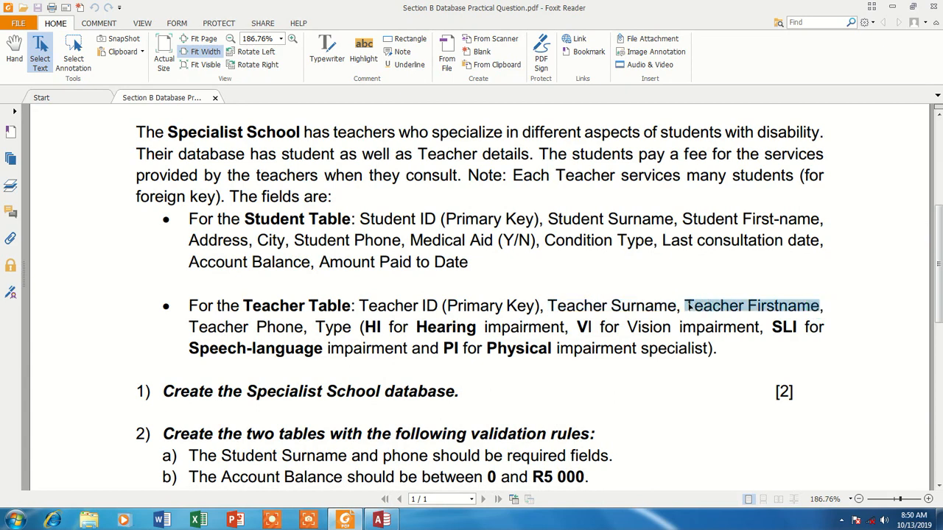
click(381, 520)
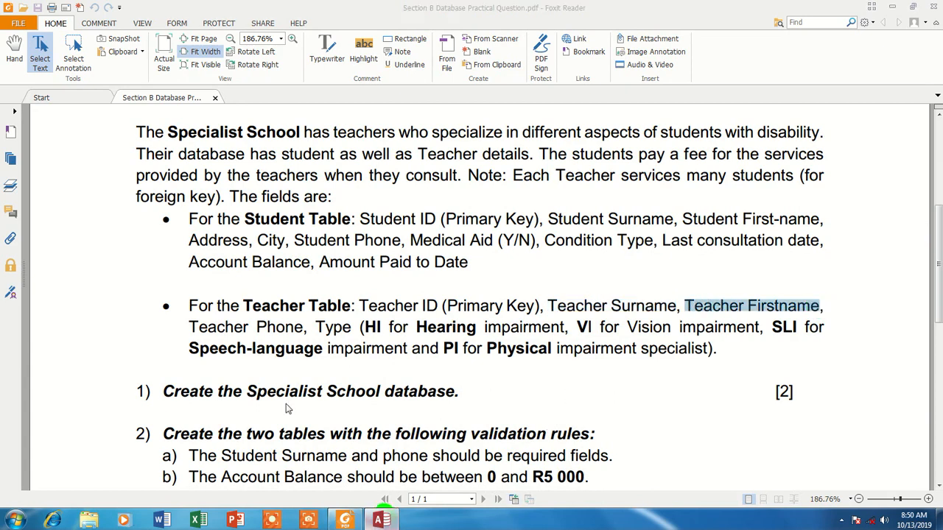
click(180, 143)
key(ctrl+v)
Copy Teacher Phone from the PDF in Foxit Reader and add it as the fourth field of the Teacher table in Access
click(372, 520)
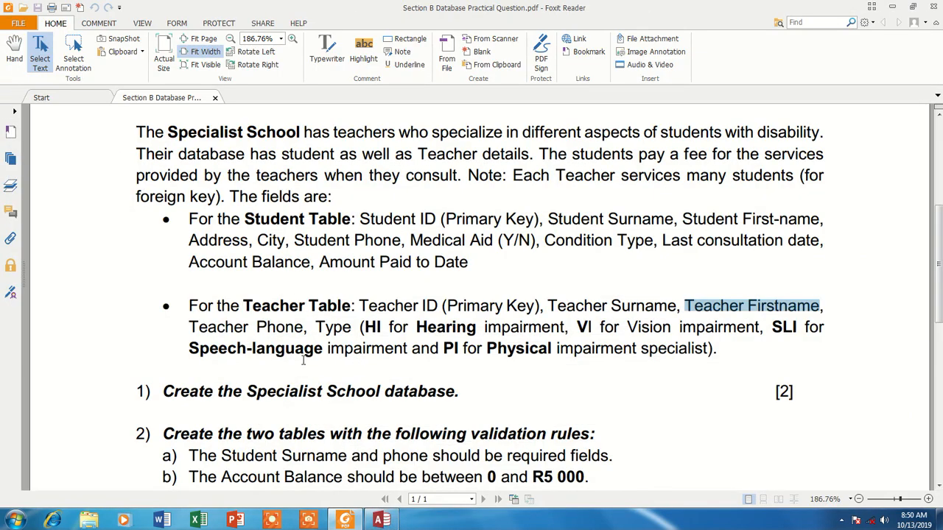
drag(301, 326, 190, 329)
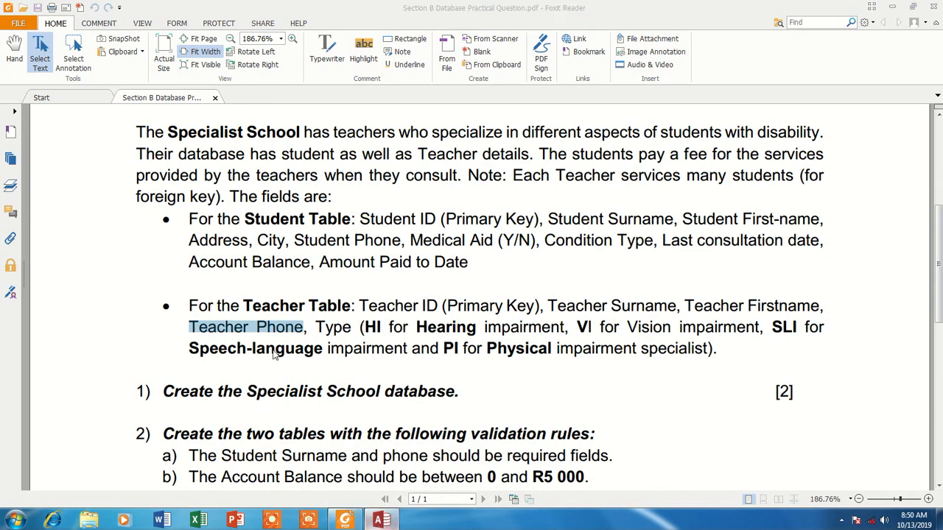
click(381, 520)
click(177, 151)
key(ctrl+v)
click(187, 162)
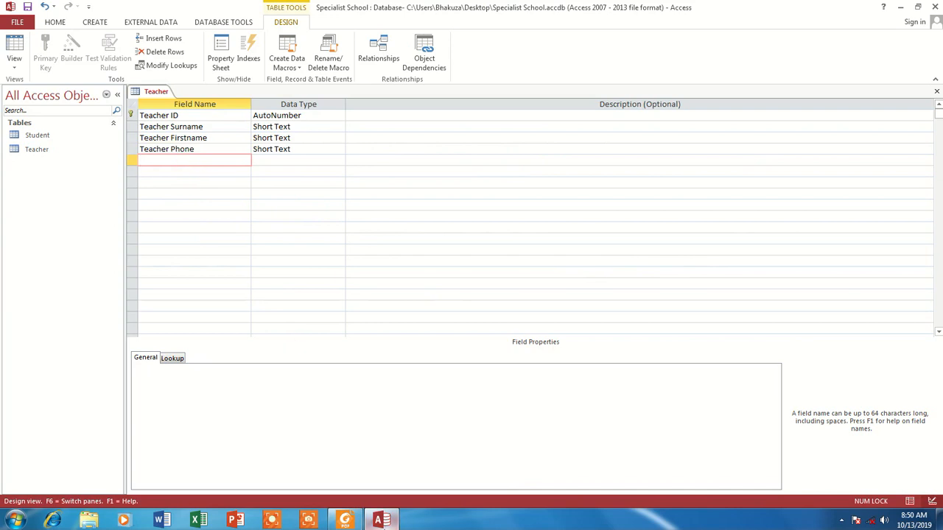
Find the last Teacher field in the Foxit Reader PDF and add it in Access as a field named Type
click(381, 520)
drag(349, 329, 318, 327)
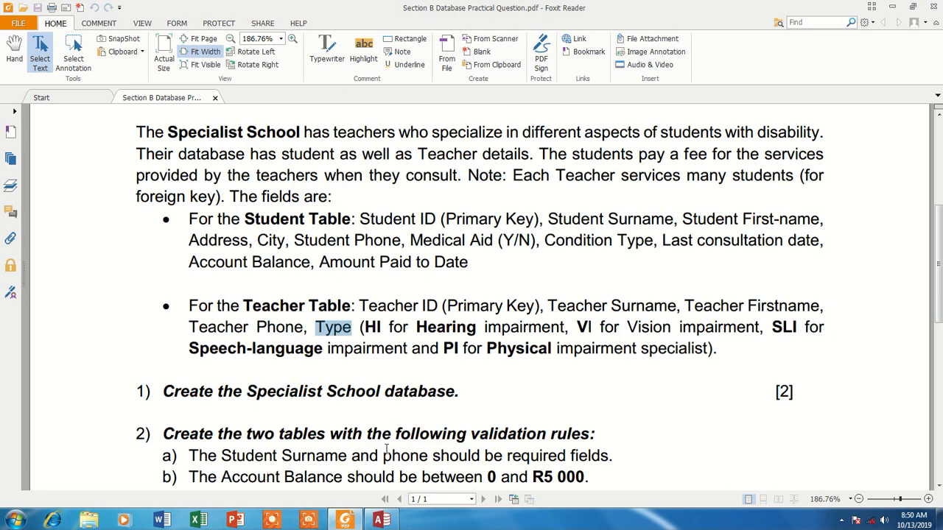
click(381, 520)
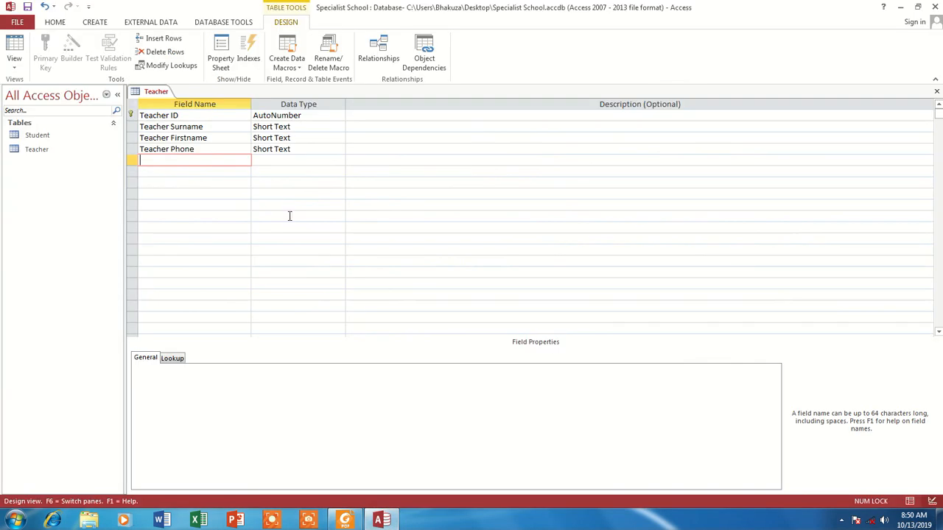
text(Type)
click(205, 171)
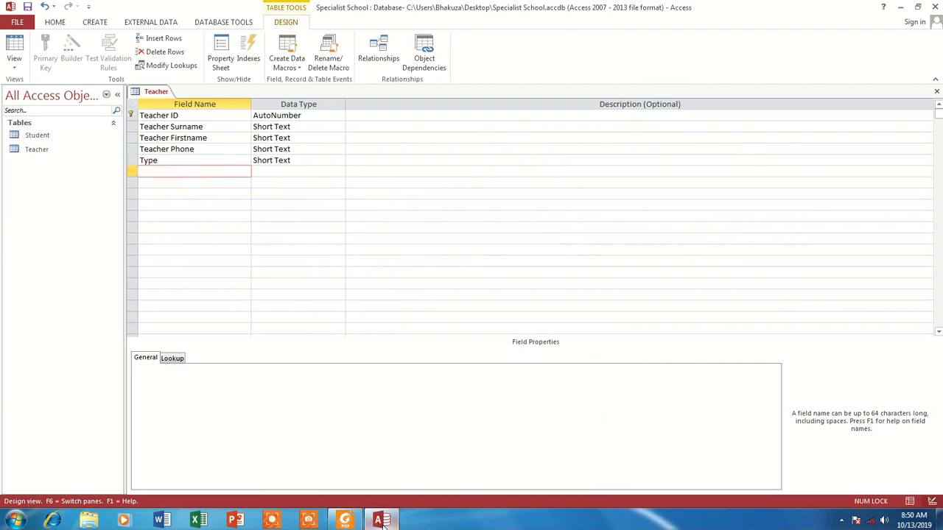
Compare the Teacher table's fields in Access with the field list in the Foxit Reader PDF, including Type and Teacher ID
click(345, 520)
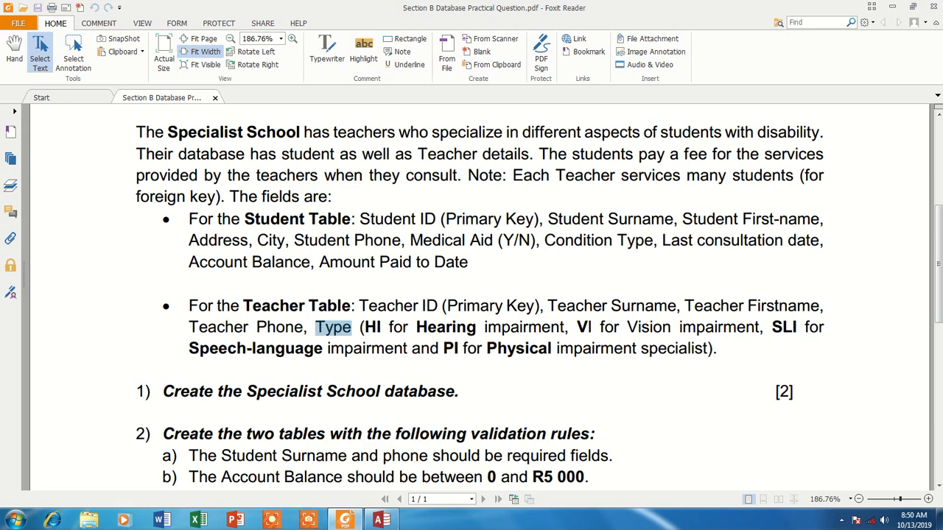
click(381, 520)
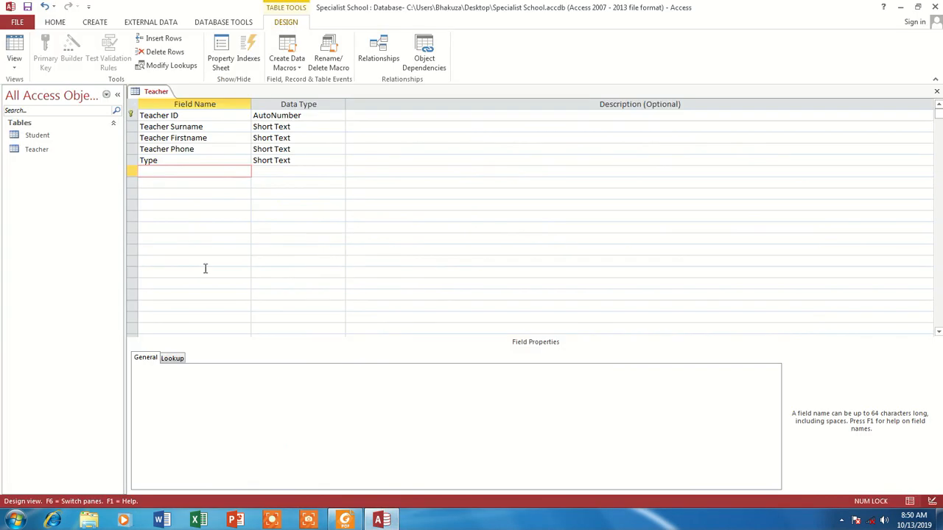
click(170, 160)
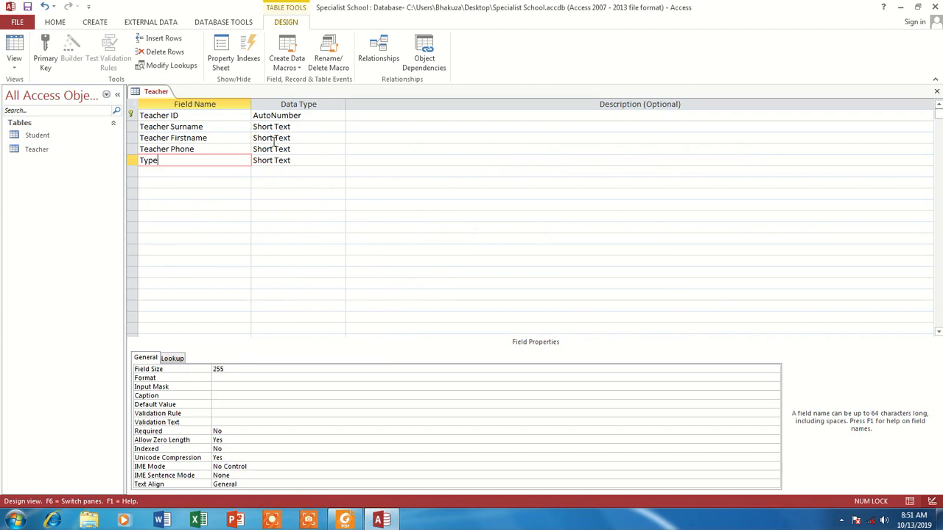
click(195, 115)
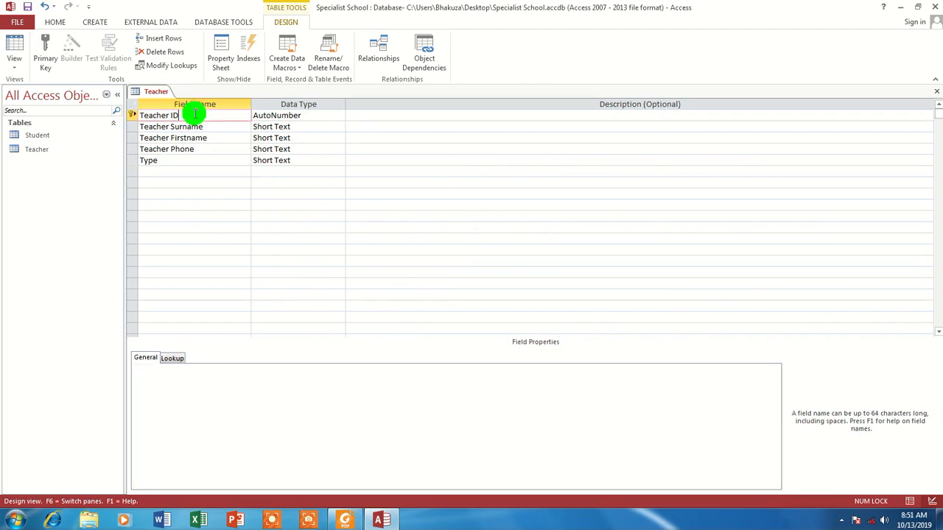
Set the Teacher ID field's data type to Short Text and check the data types of the remaining Teacher fields
click(279, 115)
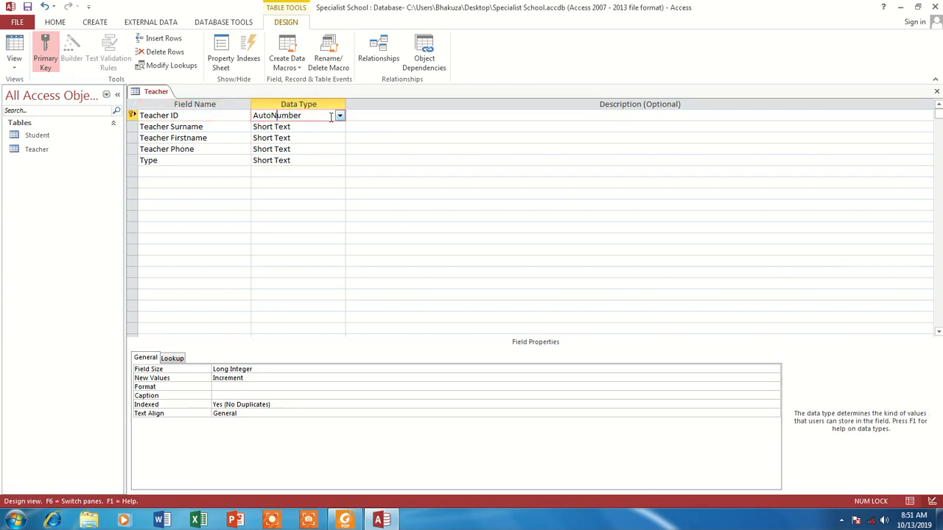
click(339, 115)
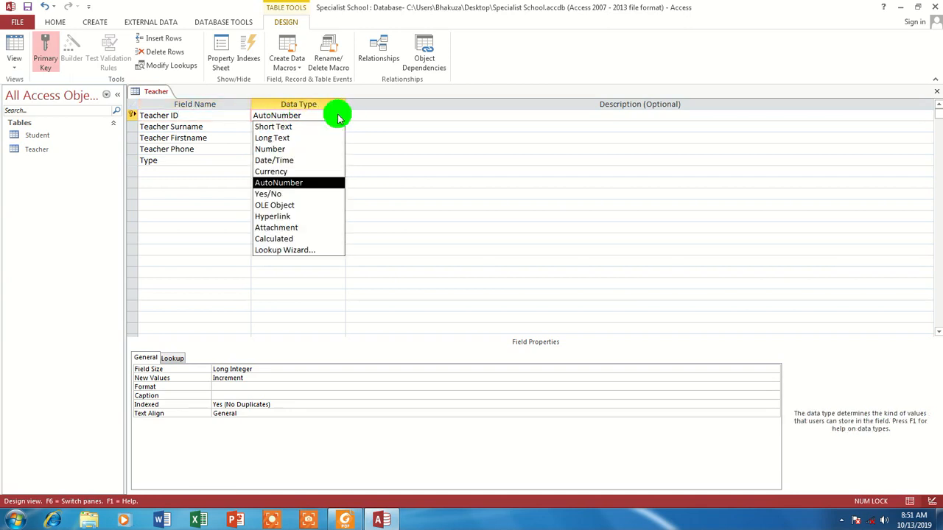
click(274, 127)
click(274, 127)
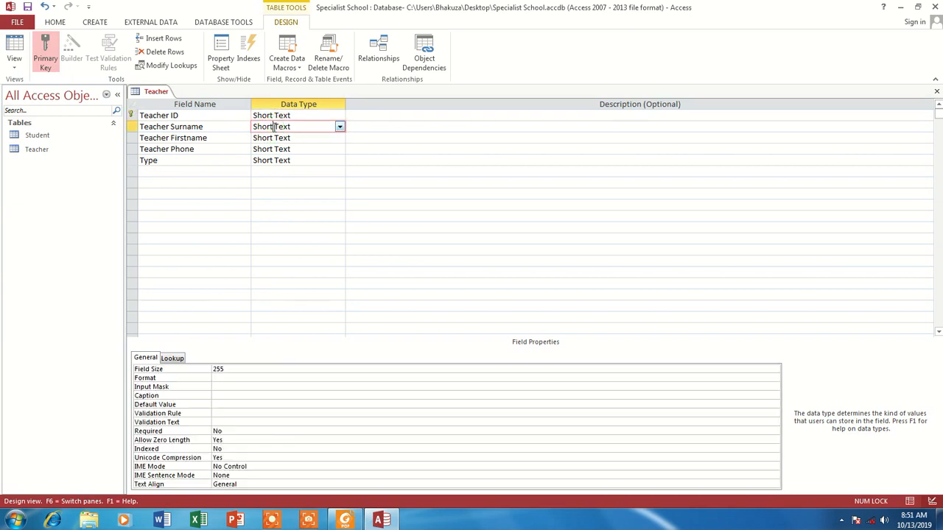
click(291, 140)
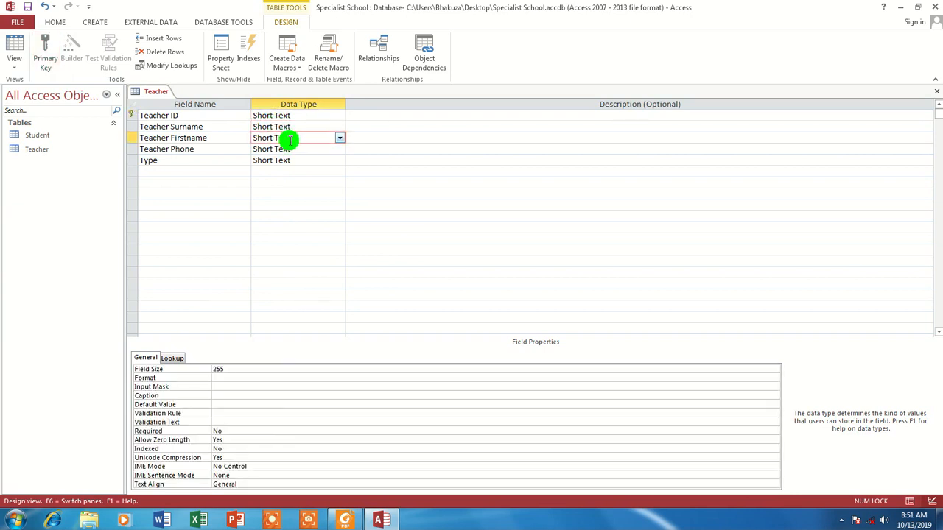
click(290, 148)
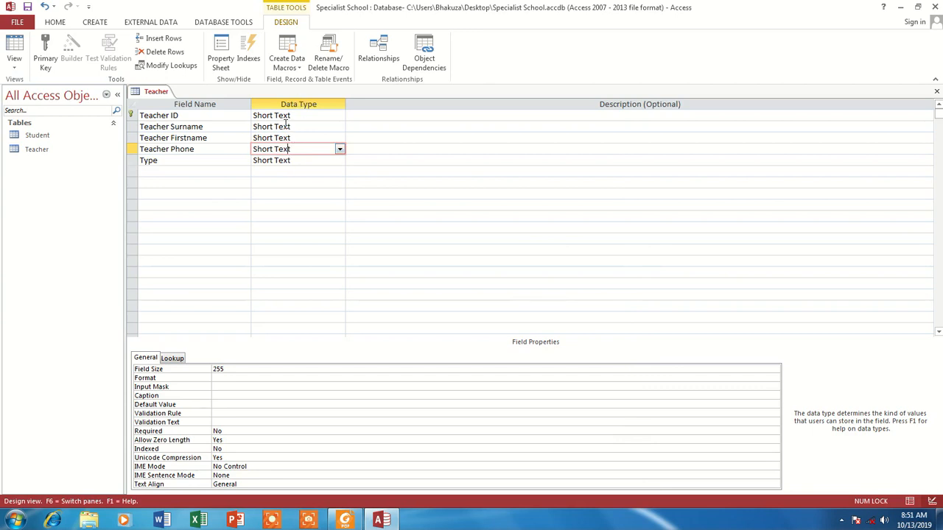
click(295, 160)
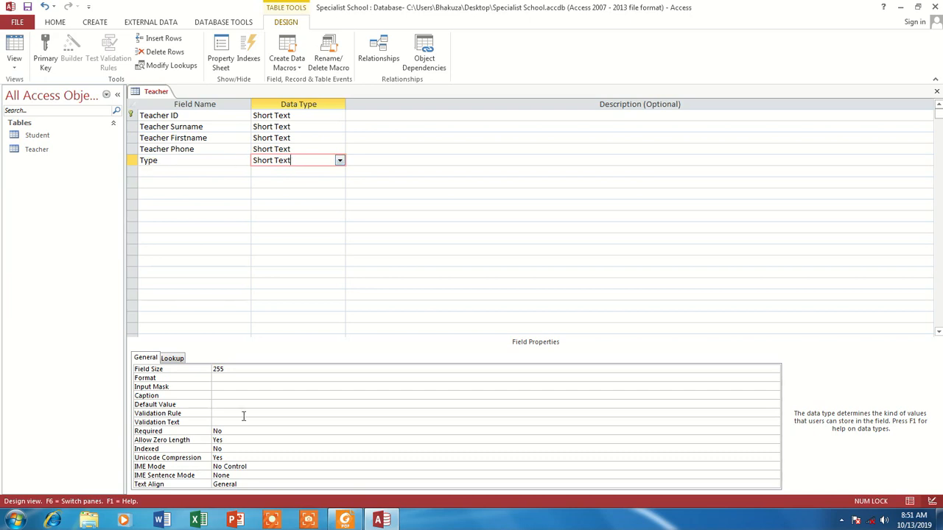
Look up the specialist codes for the Teacher Type field in the Foxit Reader PDF, copy SLI, and return to Access
click(344, 520)
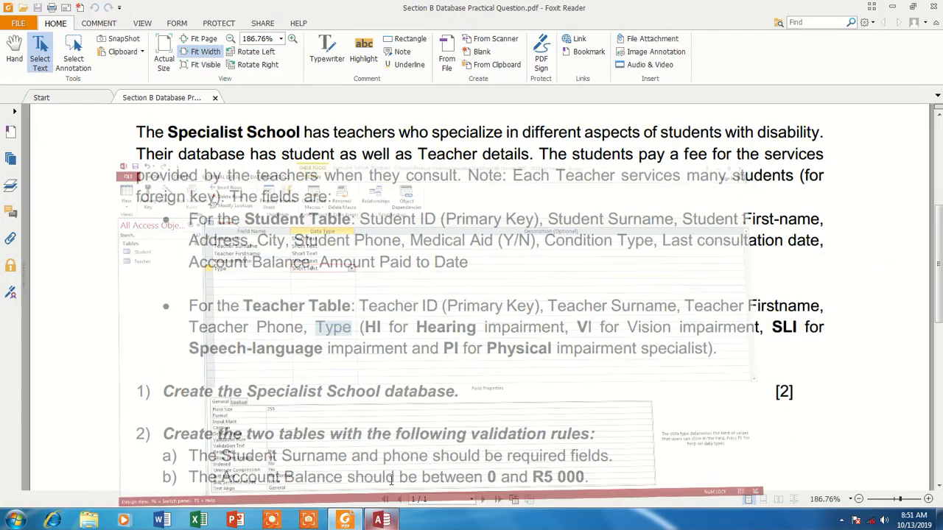
drag(384, 330, 369, 327)
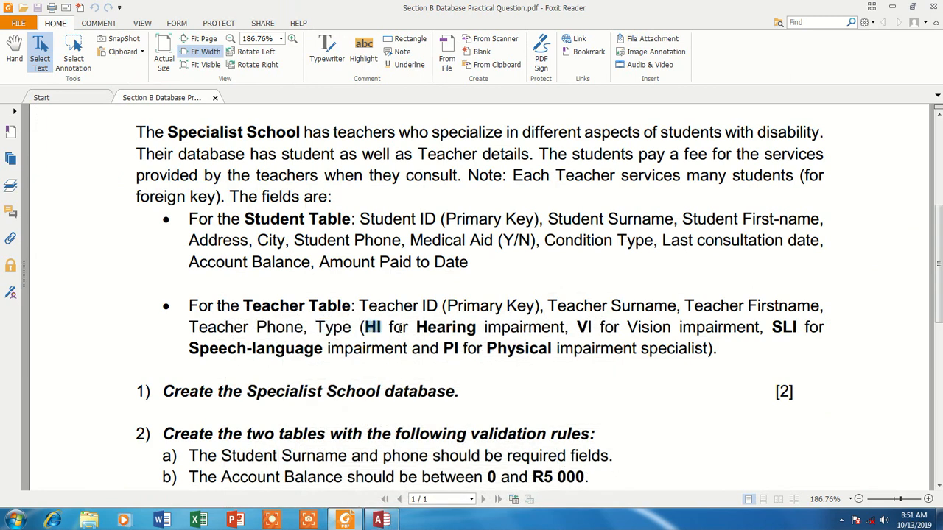
drag(798, 327, 777, 329)
right_click(782, 328)
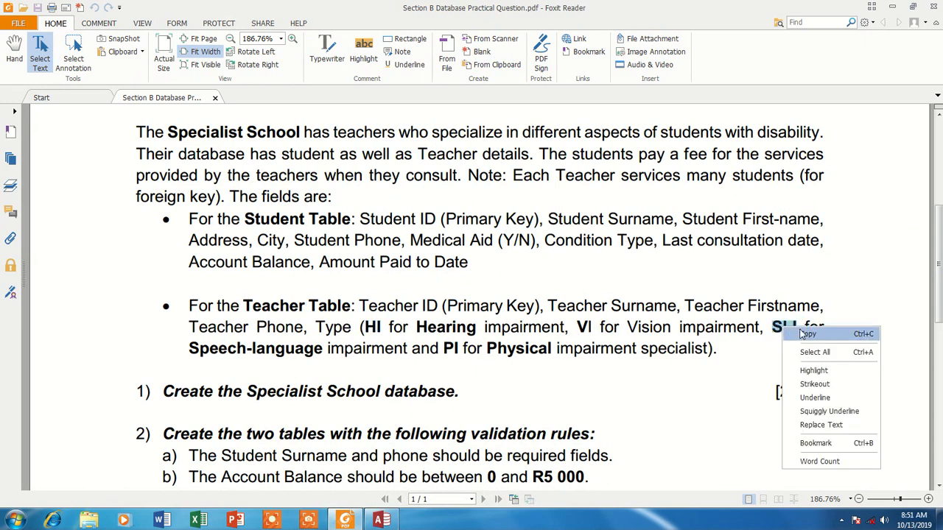
click(794, 333)
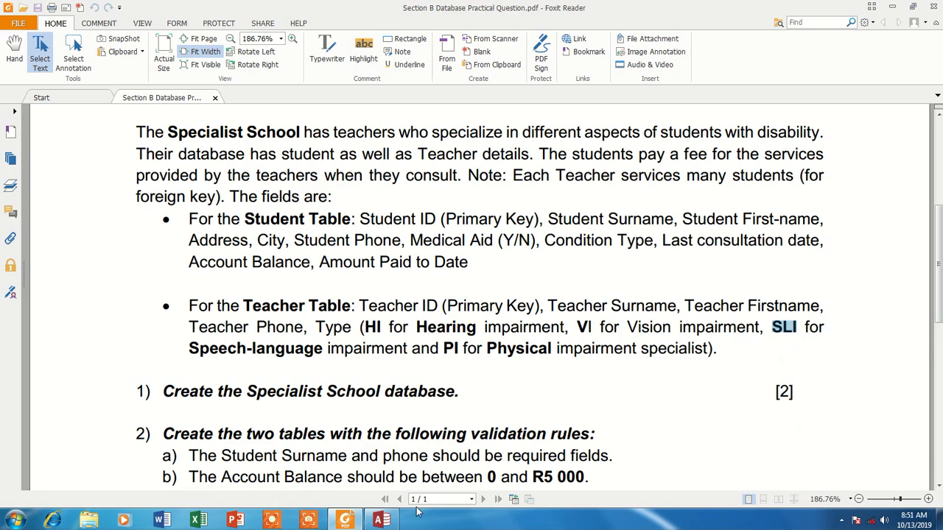
click(381, 521)
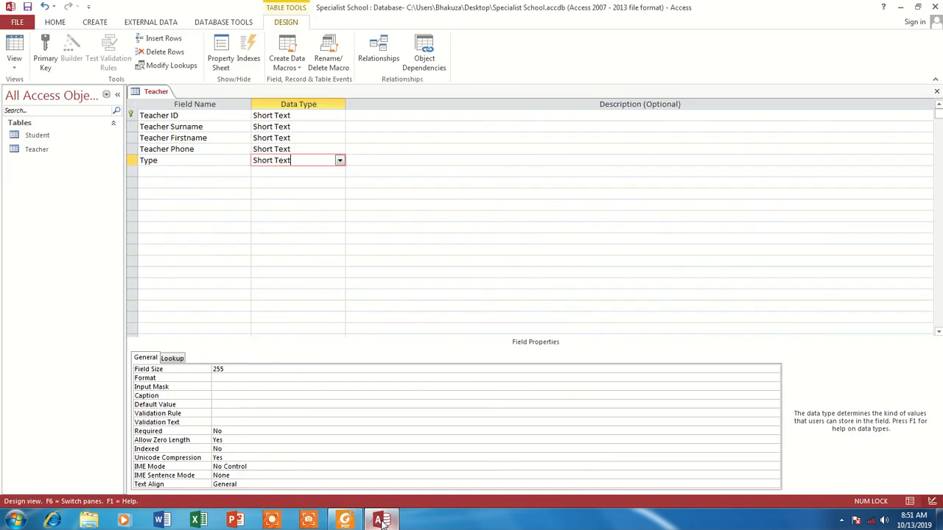
Start the Lookup Wizard for the Type field and choose to enter the list values manually
click(339, 160)
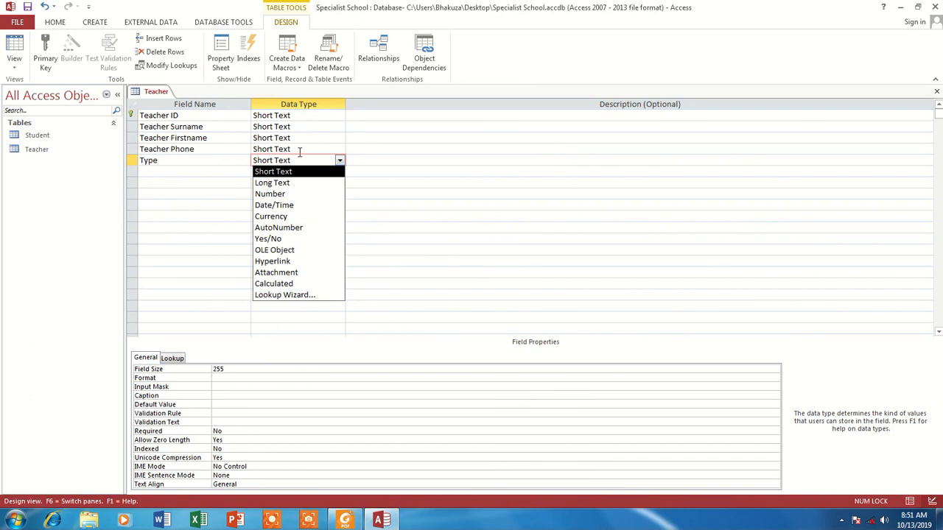
click(299, 296)
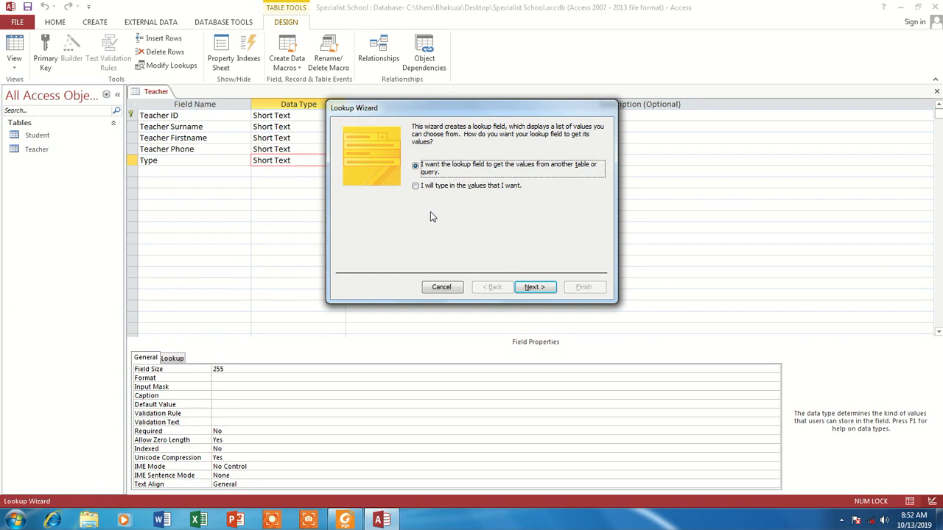
click(431, 187)
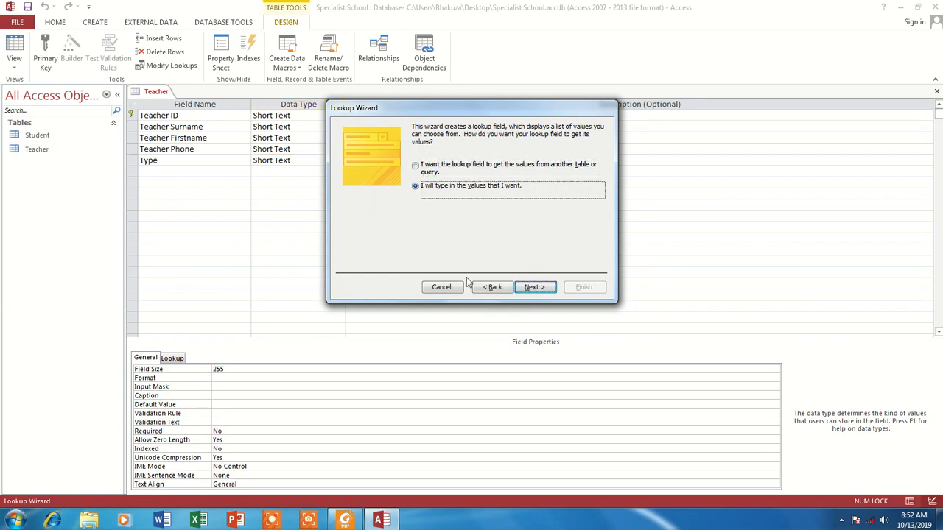
key(Return)
Enter HI, VI, SLI and PI as the lookup values in one column, leaving the first row blank above them
click(364, 195)
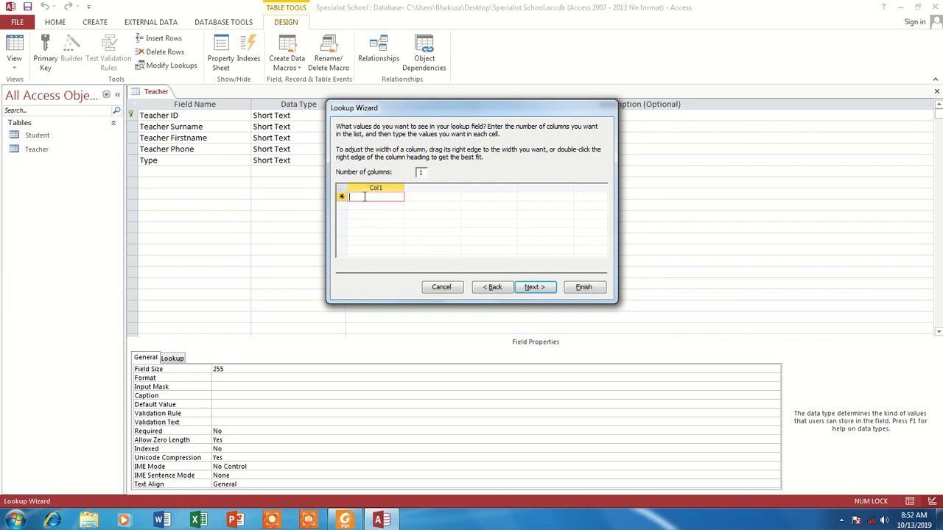
text(.)
click(355, 205)
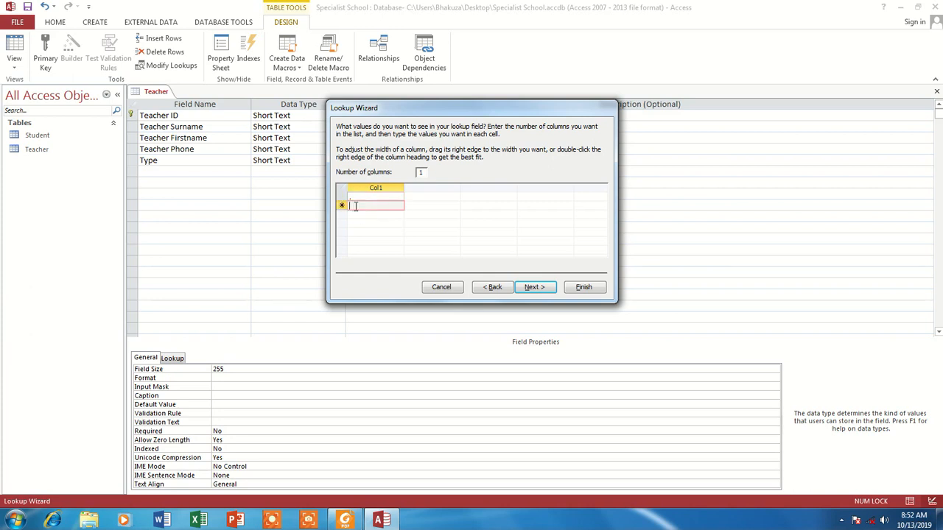
text(HI)
click(373, 214)
text(V)
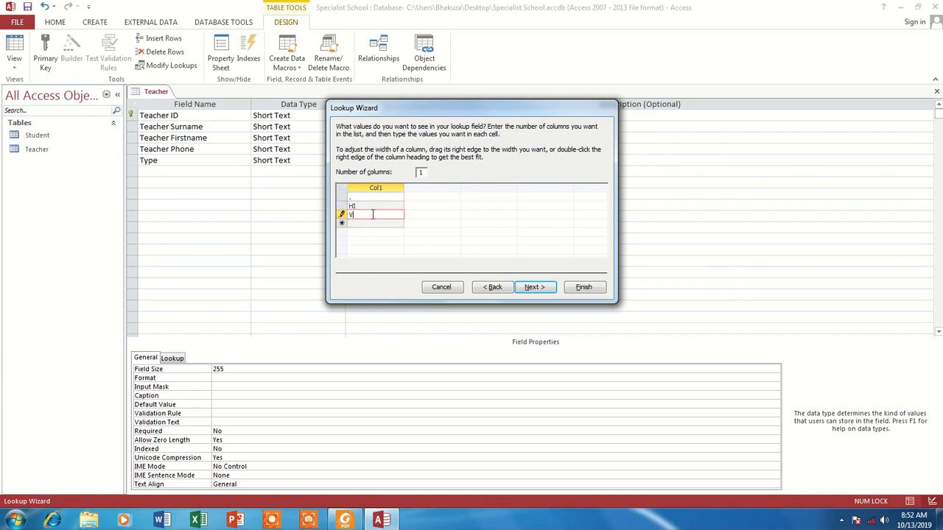
text(I)
click(375, 223)
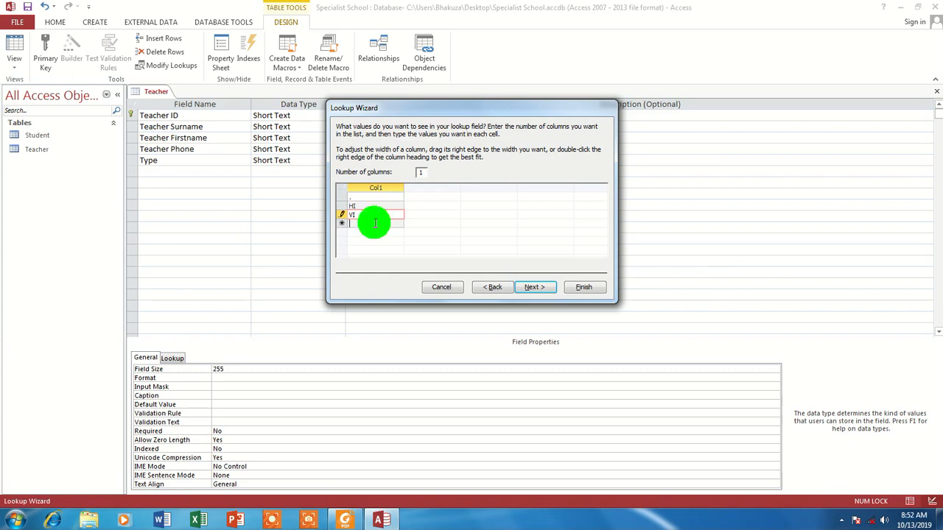
text(SLI)
click(363, 232)
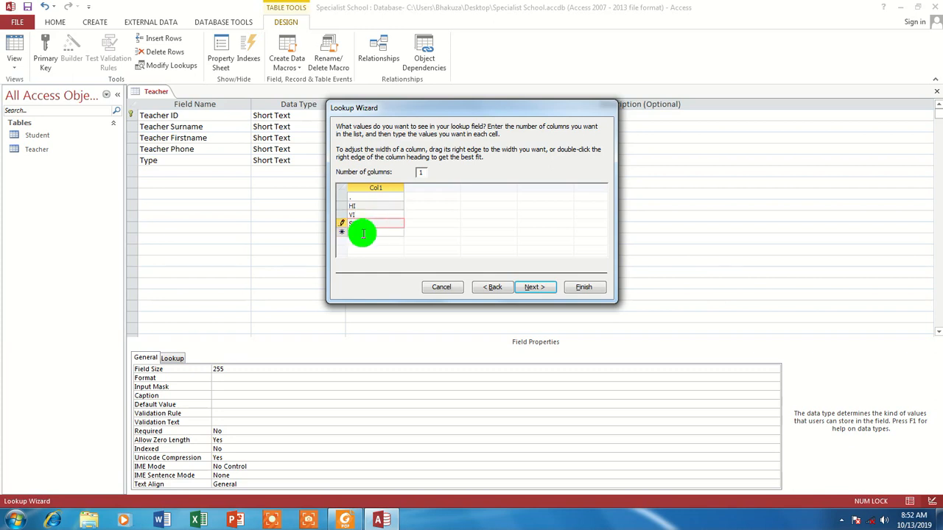
text(PI)
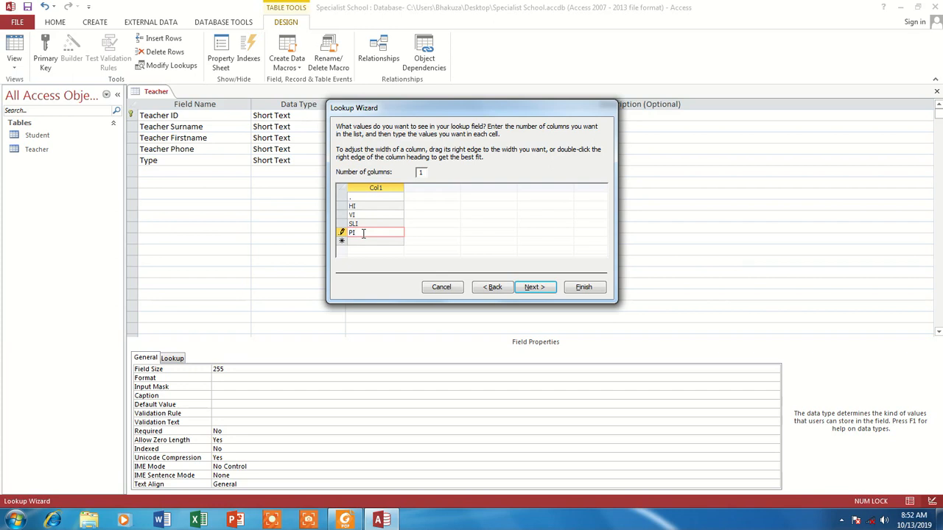
click(365, 197)
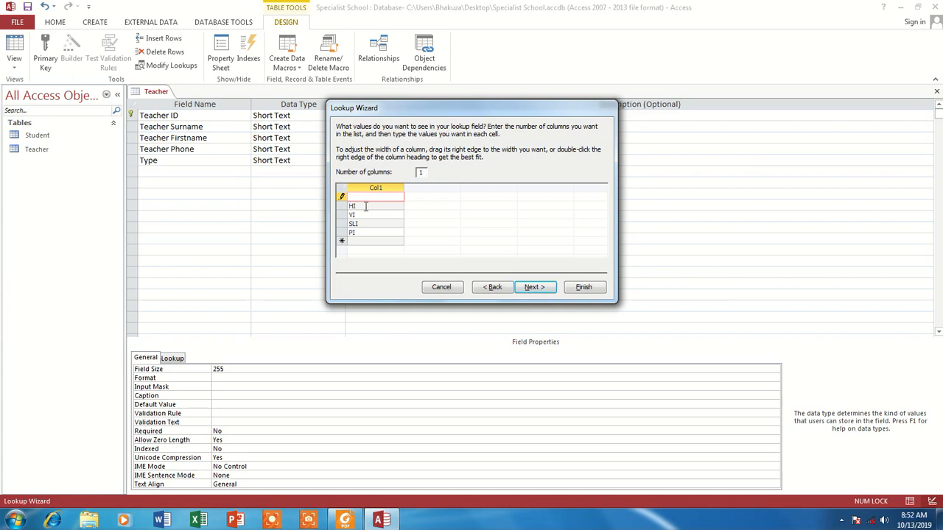
Limit the Type lookup to its list, finish the wizard with the label Type, and save the Teacher table
click(543, 289)
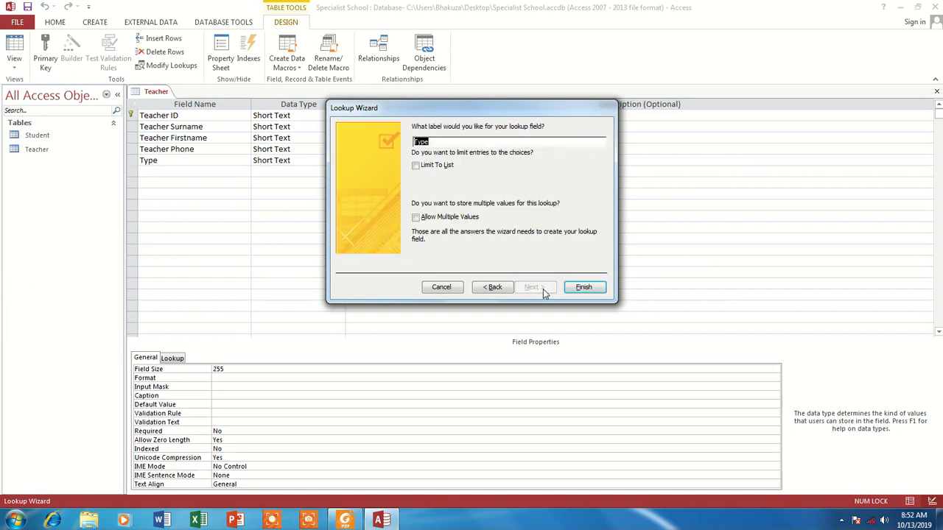
click(426, 167)
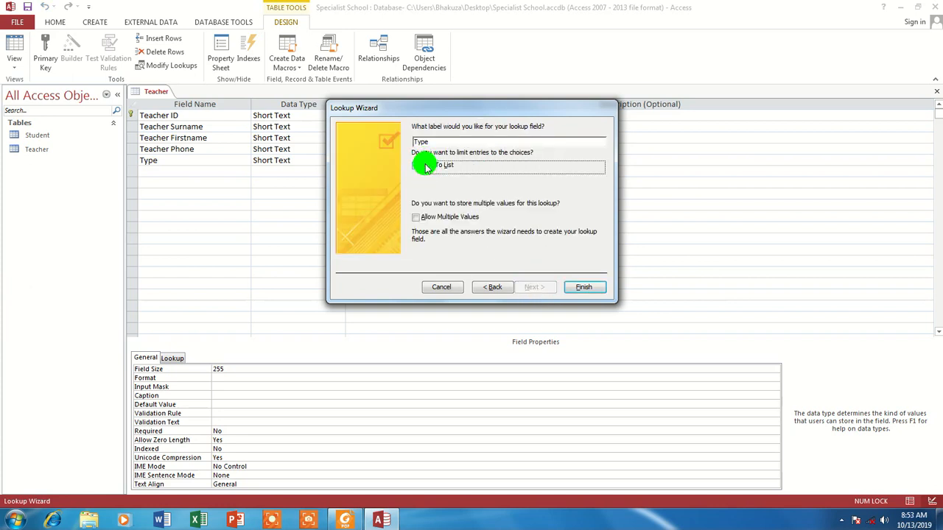
click(583, 287)
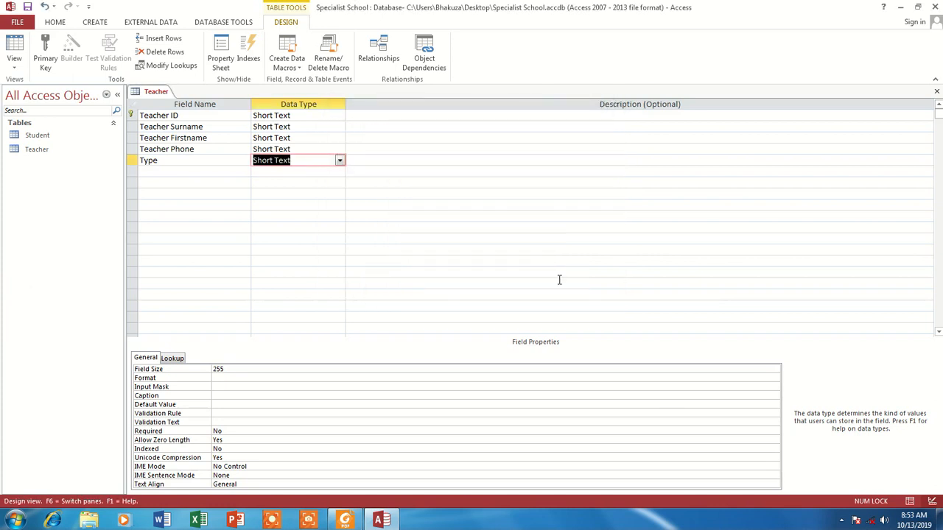
click(28, 9)
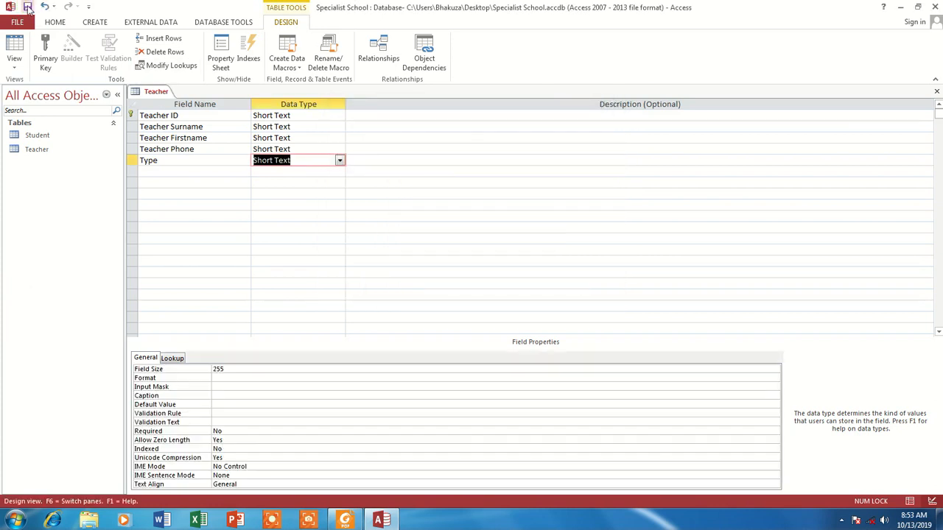
Read the validation rules for the two tables in the Foxit Reader PDF, then return to Access
click(345, 520)
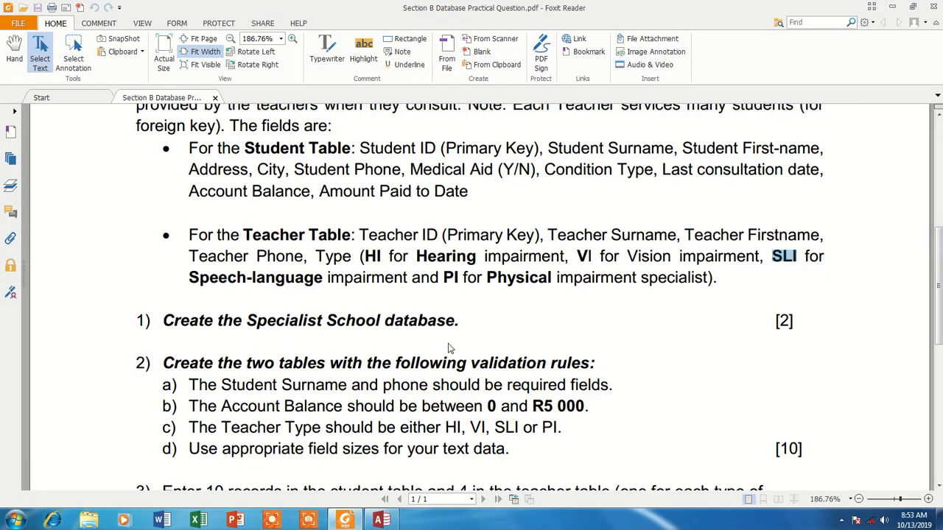
scroll(450, 352, down, 2)
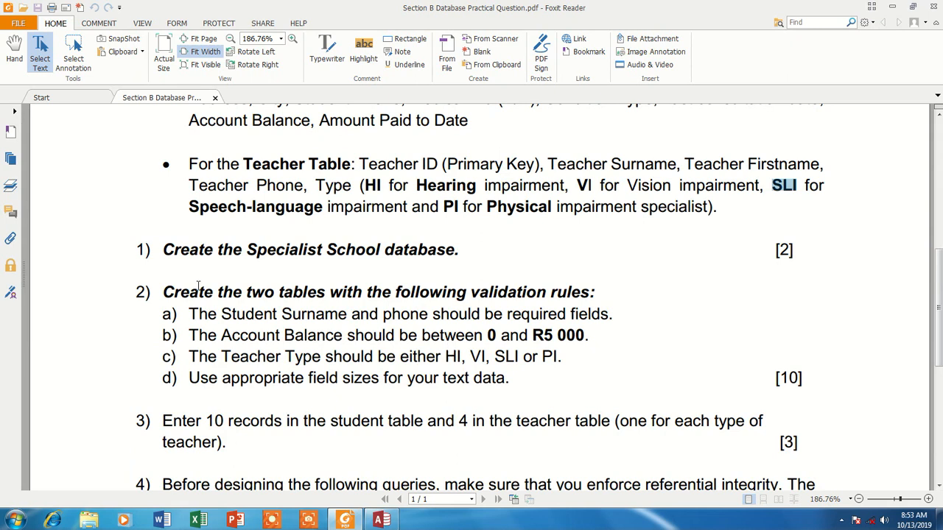
scroll(290, 284, down, 2)
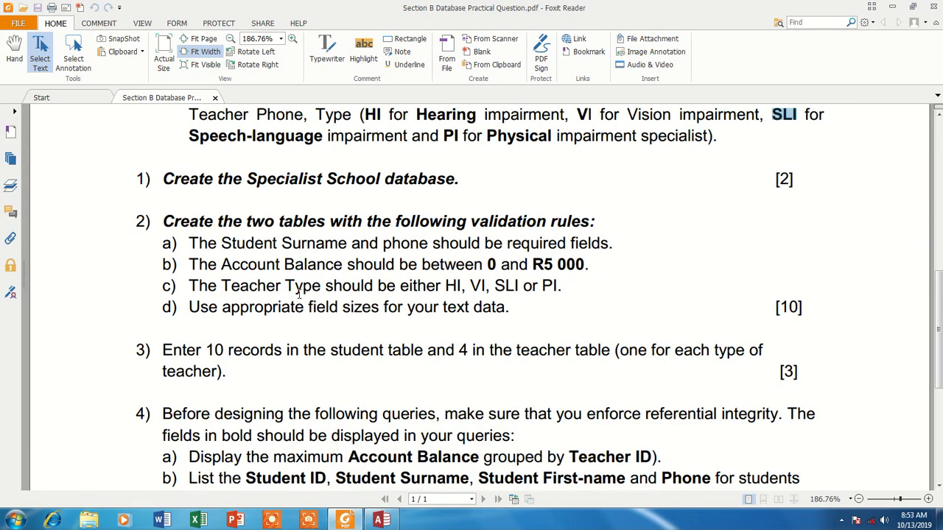
scroll(299, 299, down, 1)
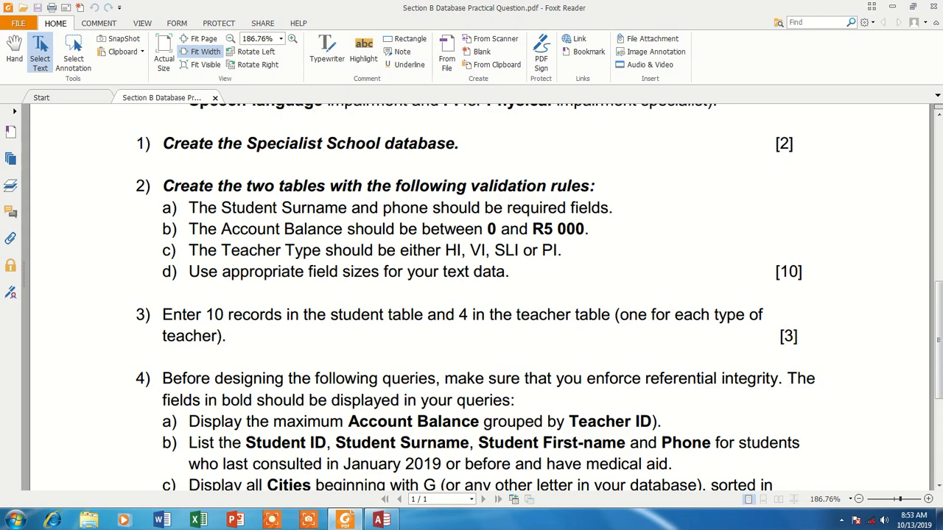
click(383, 520)
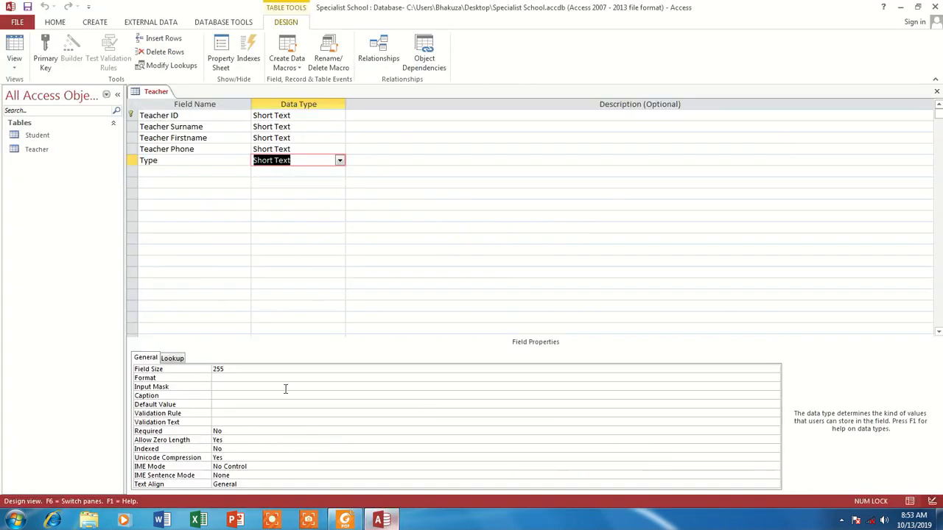
Close the Teacher table and open the Student table in Design view
click(936, 91)
double_click(44, 138)
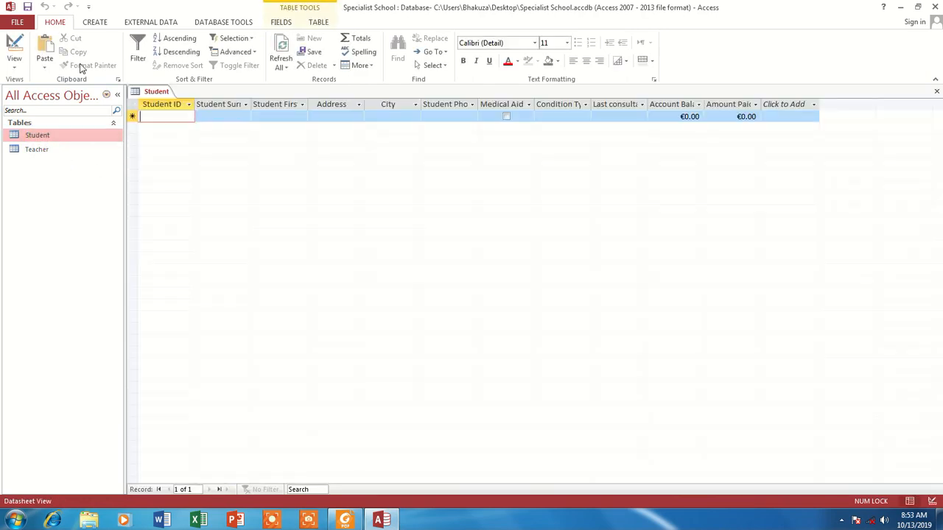
click(16, 46)
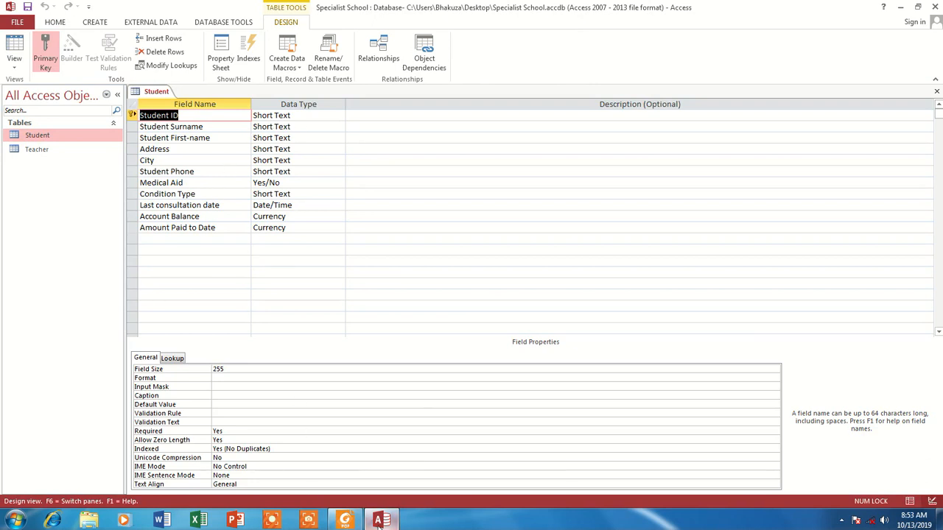
Check the required-field rule in the Foxit Reader PDF, then return to Access and make Student Surname a required field
click(344, 520)
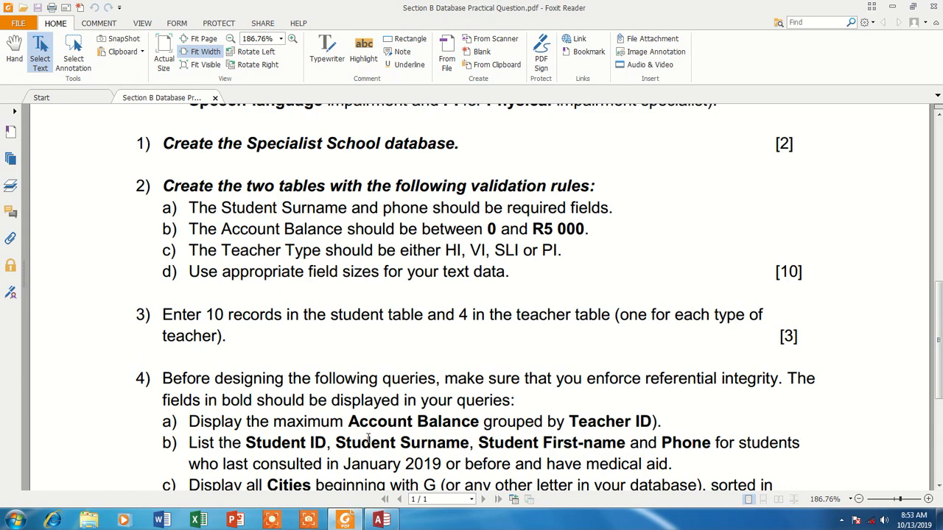
click(381, 520)
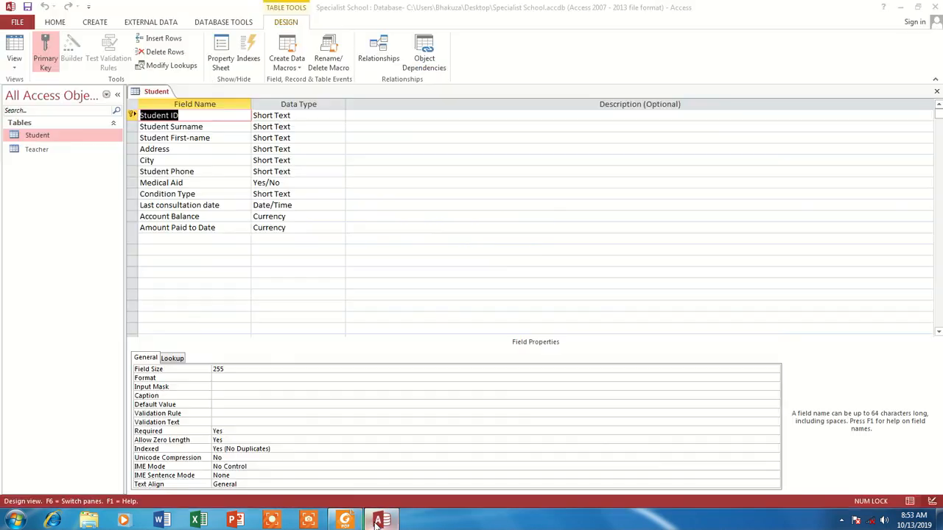
click(303, 125)
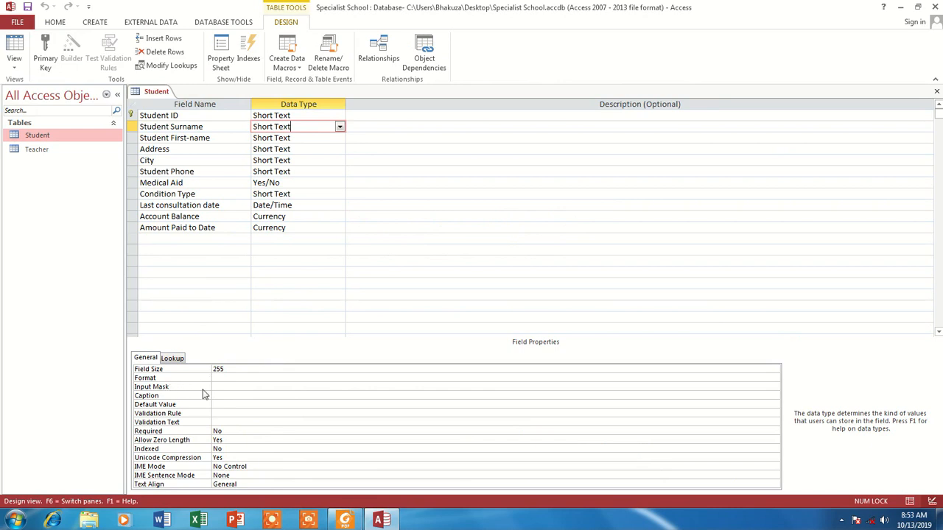
click(226, 433)
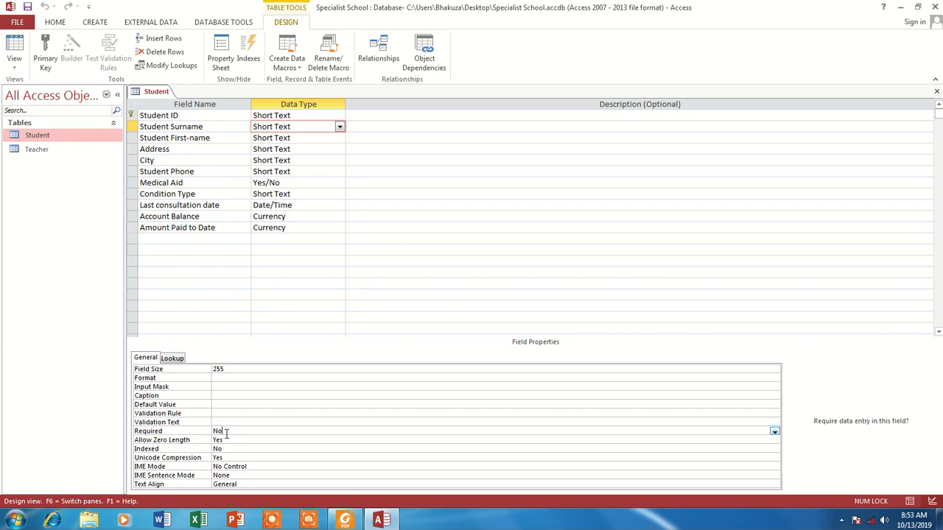
click(774, 433)
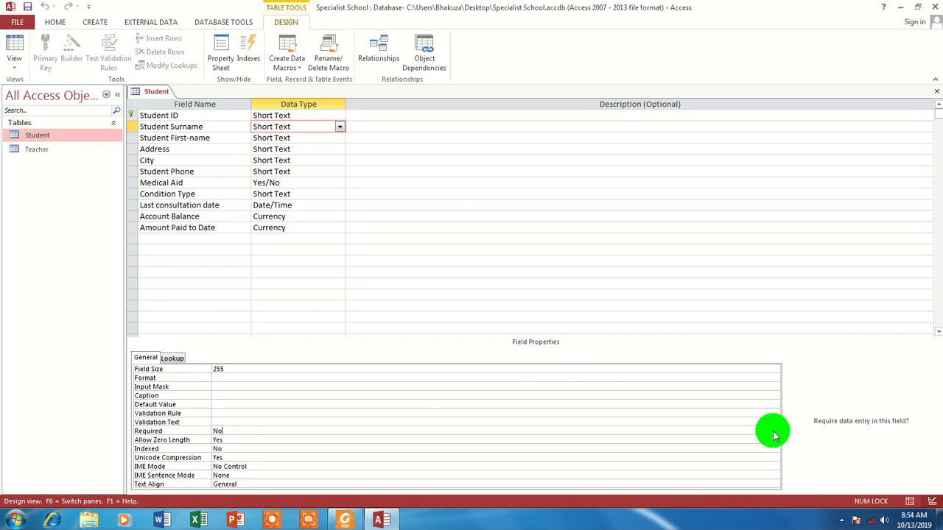
click(239, 440)
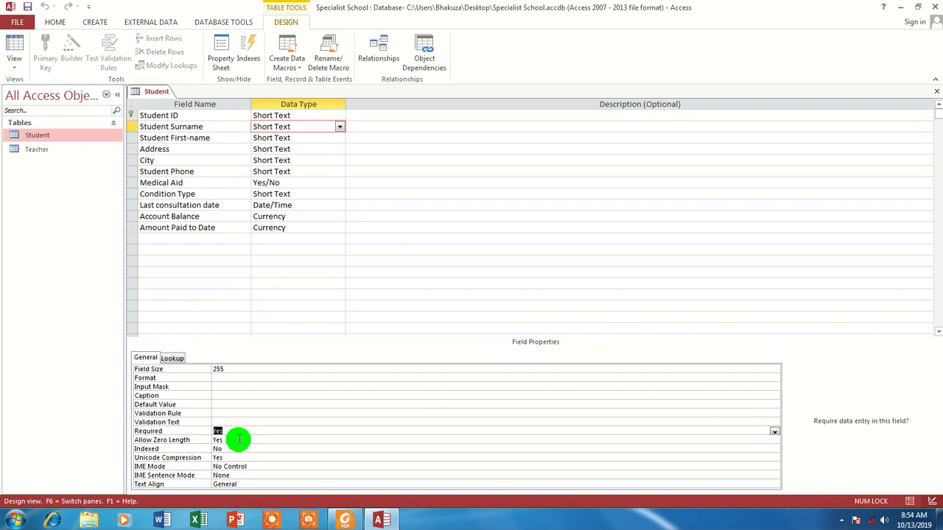
Give Student Surname the validation rule Is Not Null and the validation text "Enter Surname", and copy that text
click(216, 413)
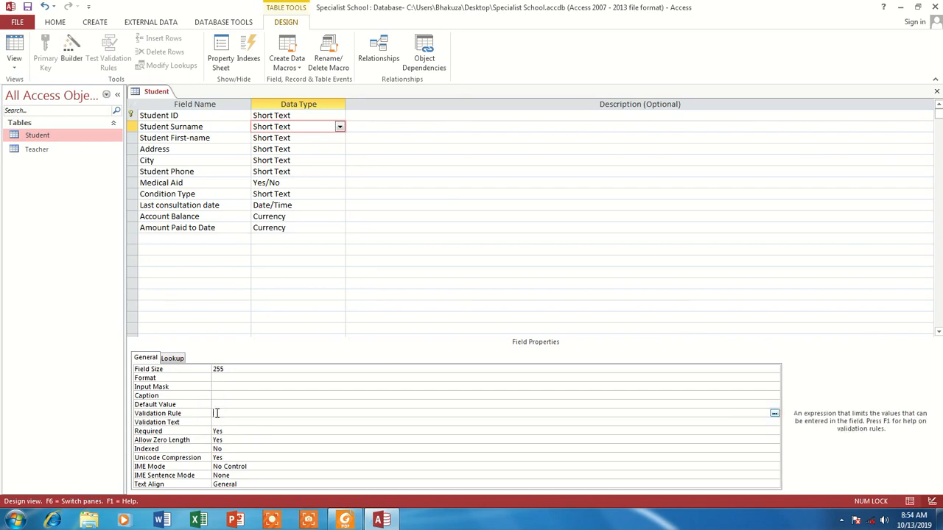
text(not nu)
click(241, 405)
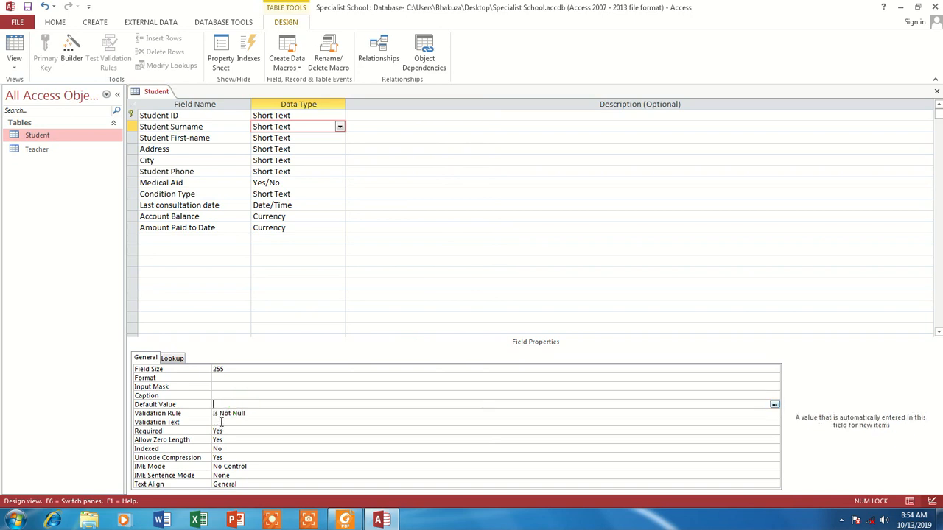
click(221, 422)
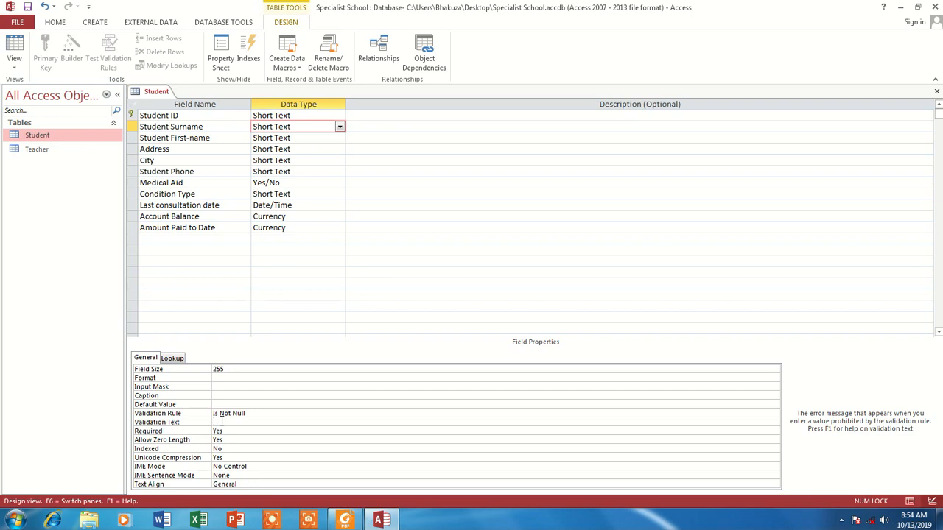
text(Enter Surname)
triple_click(267, 420)
key(ctrl+c)
click(279, 414)
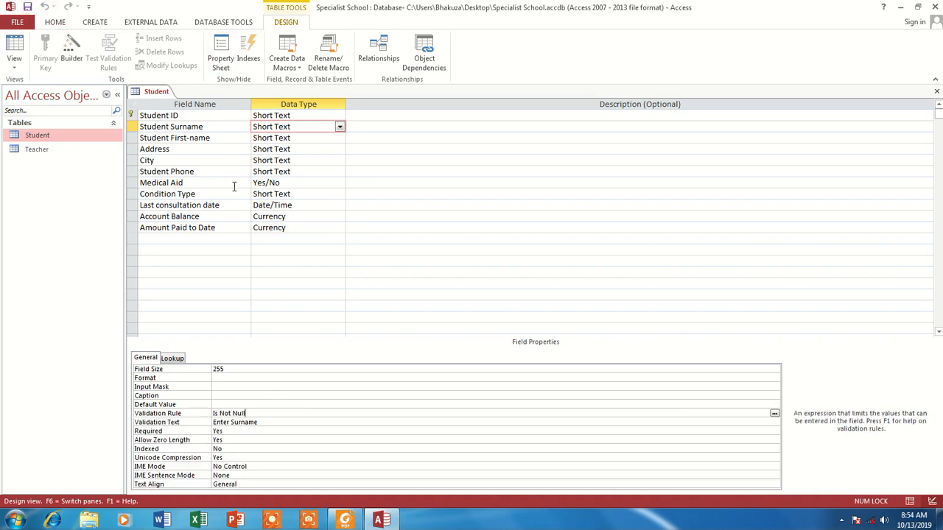
Make the Student Phone field required
click(298, 171)
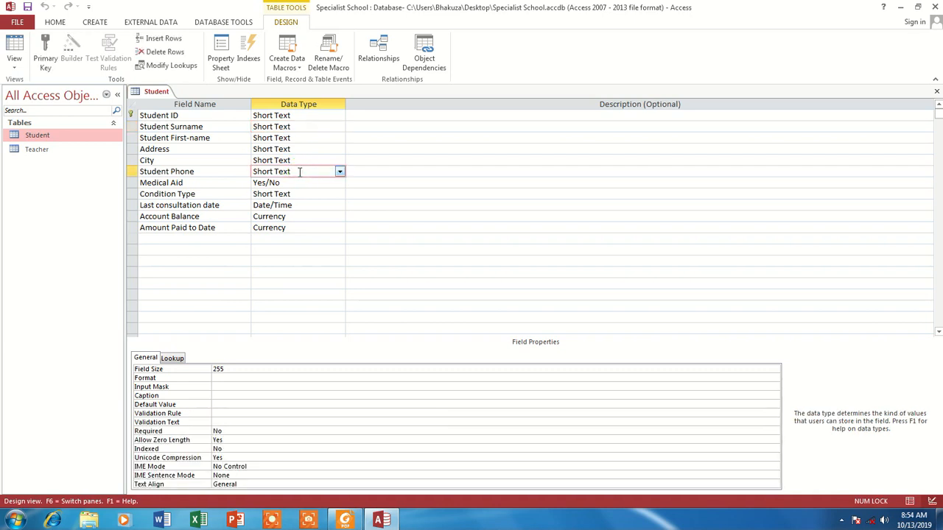
click(239, 433)
click(773, 433)
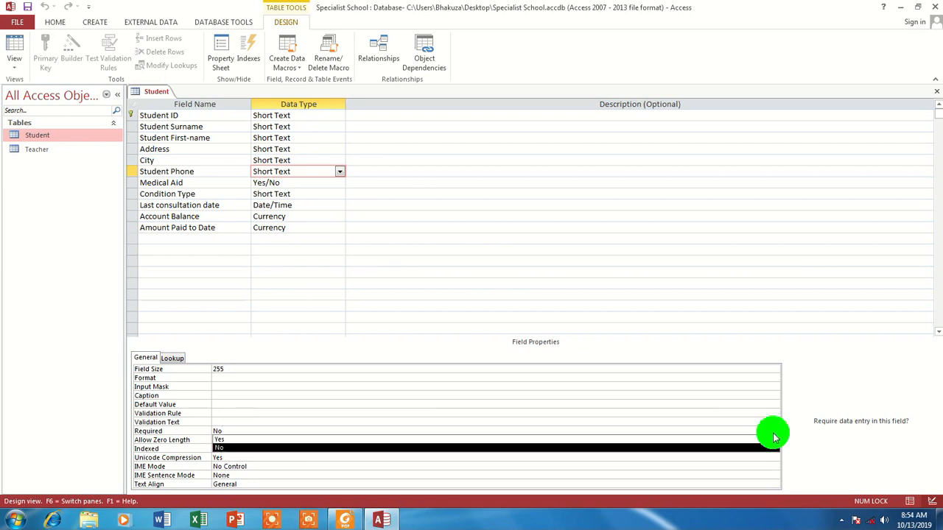
click(230, 440)
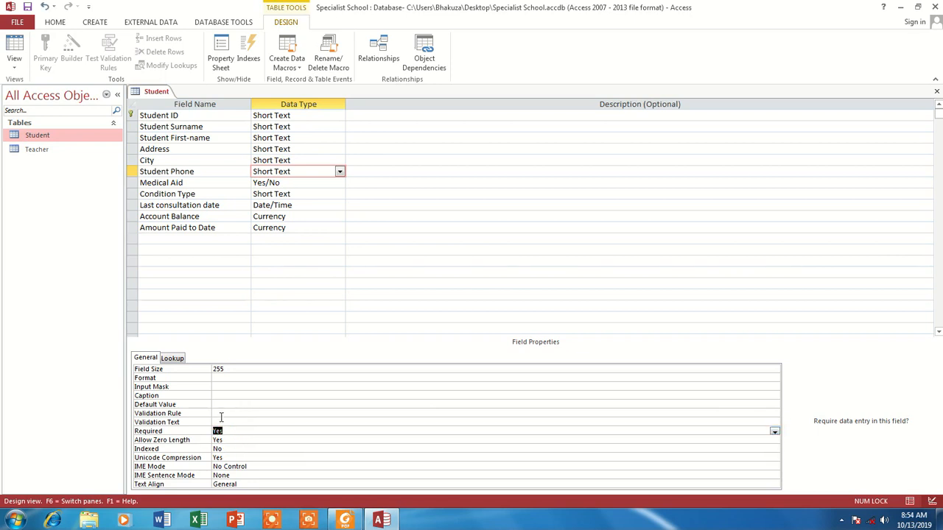
Give Student Phone the validation rule Is Not Null and adapt the copied validation text to "Enter Phone Number"
click(221, 414)
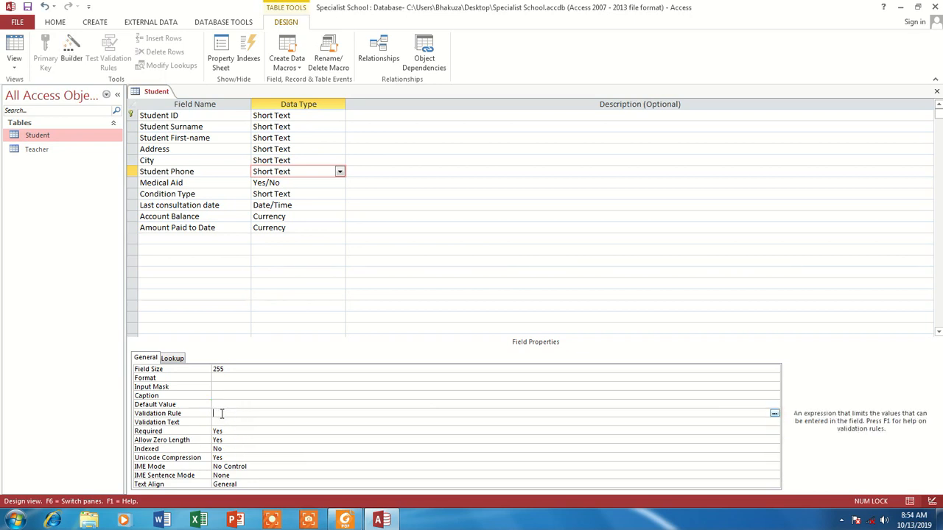
text(not null)
click(242, 422)
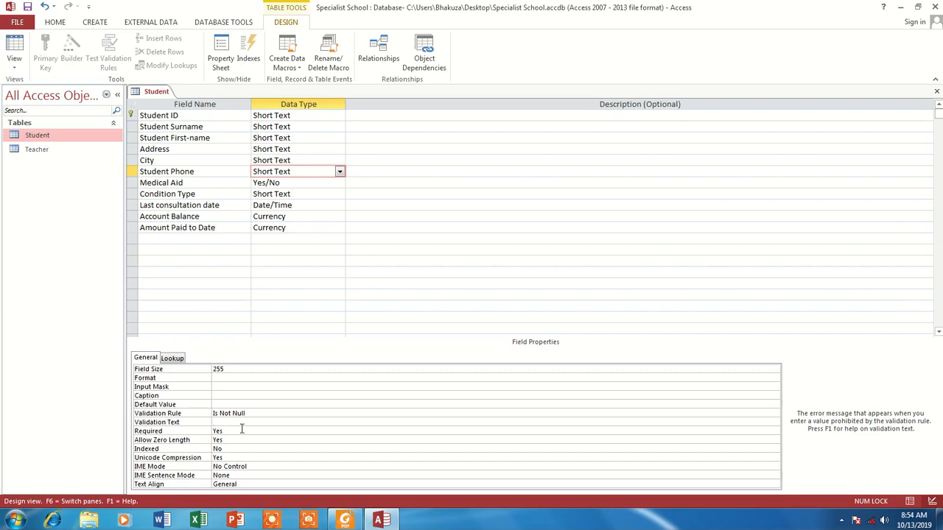
key(ctrl+v)
drag(258, 422, 231, 422)
key(BackSpace)
text(Phone Num)
Switch to the Foxit Reader PDF, copy the Account Balance condition "between 0 and R5 000", and return to Access
click(345, 520)
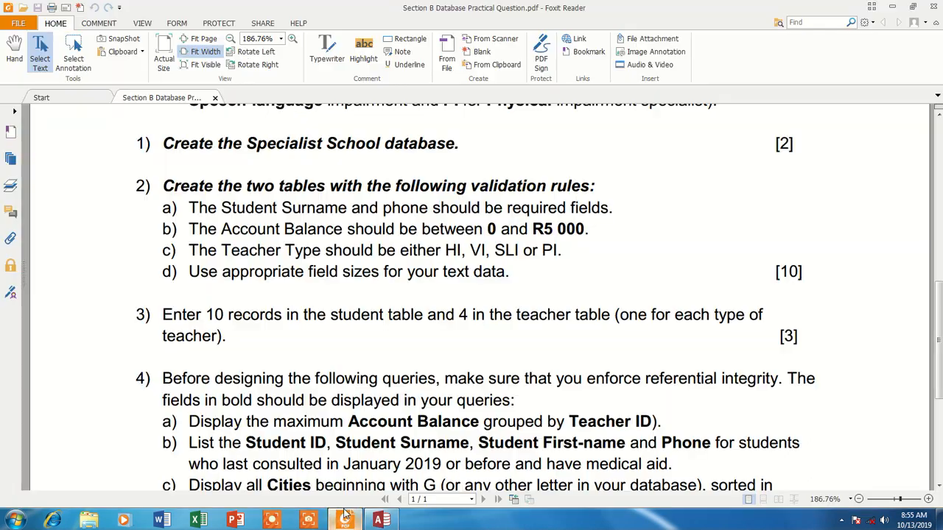
drag(190, 230, 295, 229)
drag(307, 229, 456, 229)
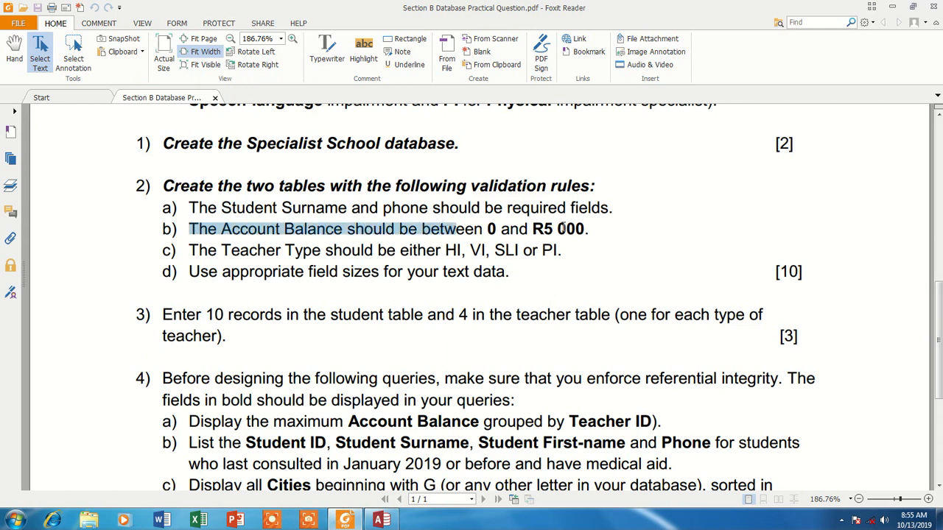
drag(586, 229, 422, 229)
right_click(435, 226)
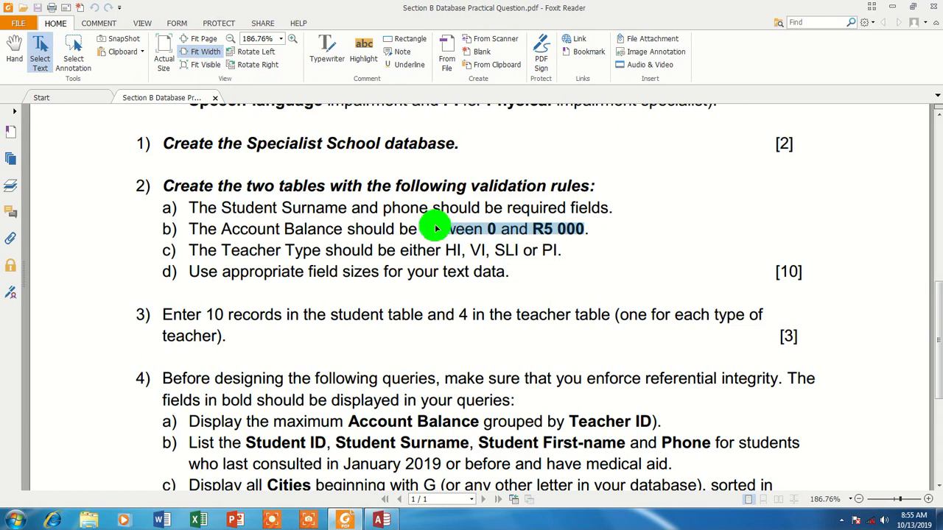
click(461, 233)
click(380, 520)
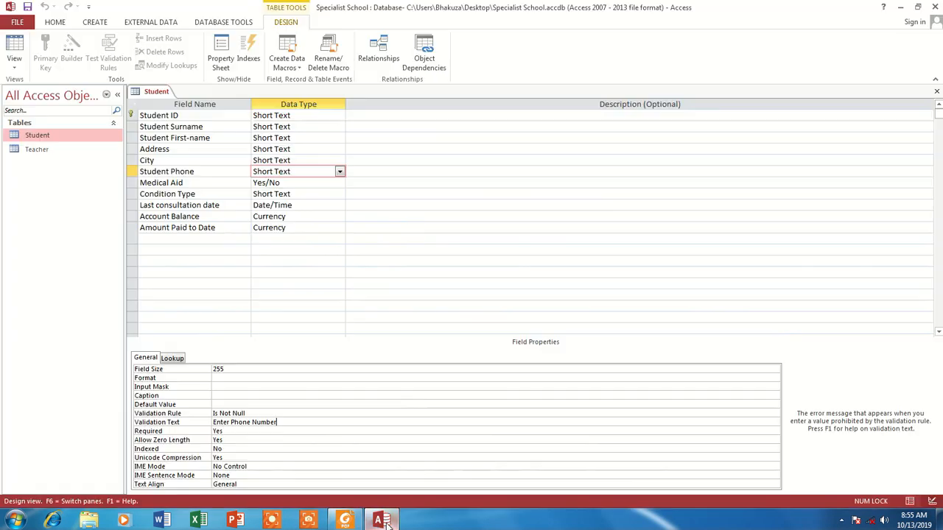
Try to use the copied text "between 0 and R5 000" as the validation rule of the Account Balance field
click(298, 217)
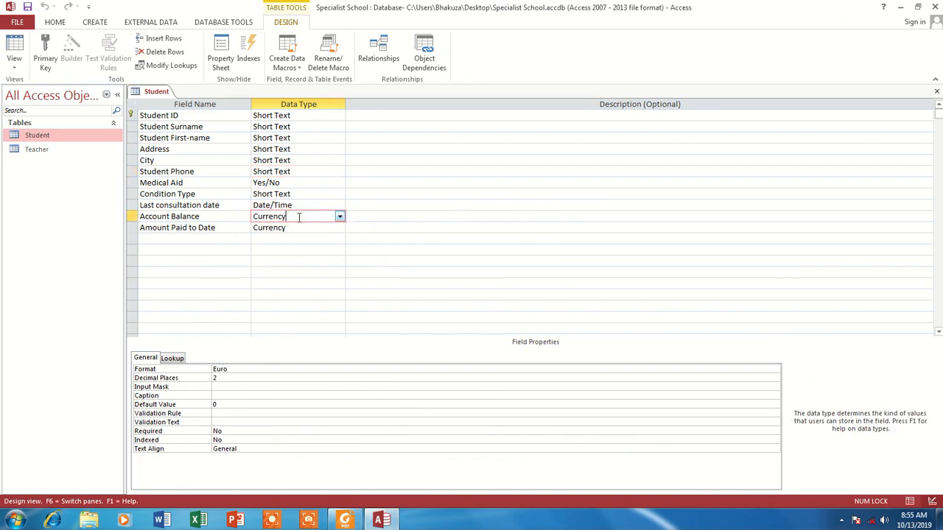
click(244, 413)
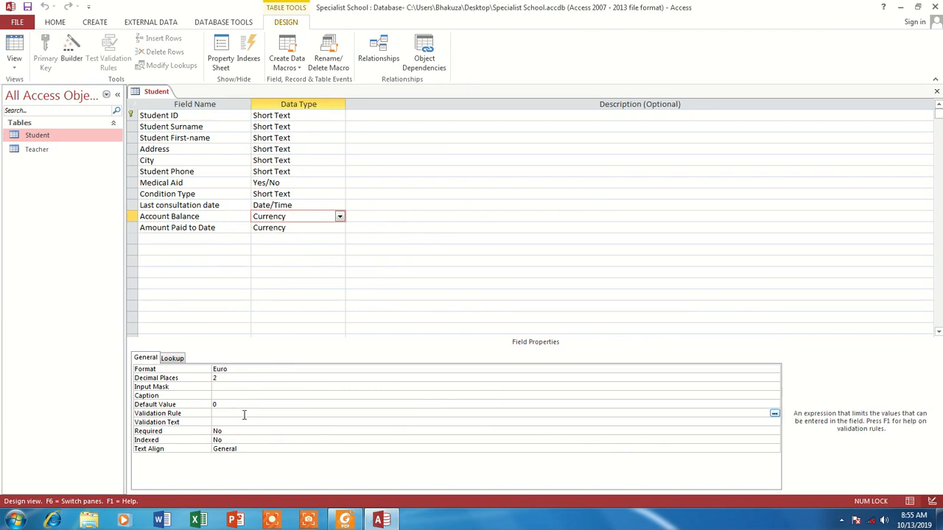
key(ctrl+v)
click(233, 424)
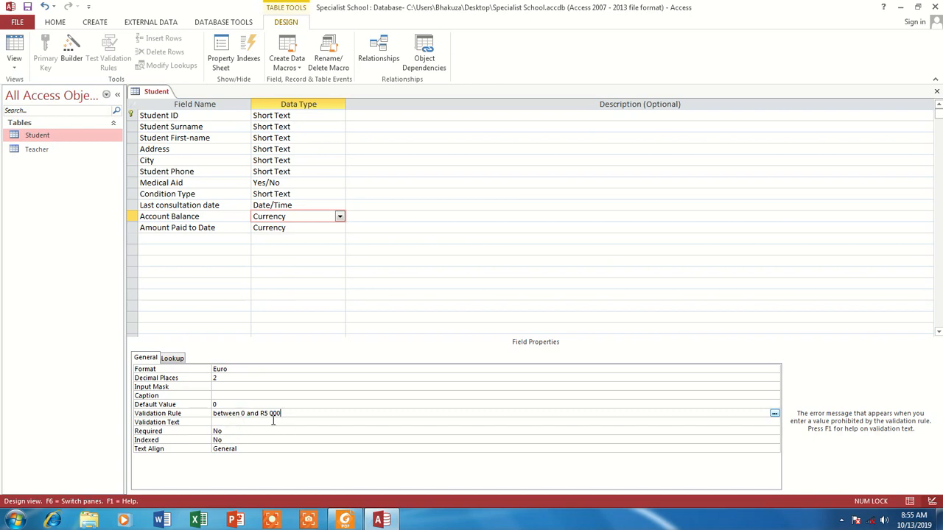
click(264, 405)
click(249, 424)
click(842, 520)
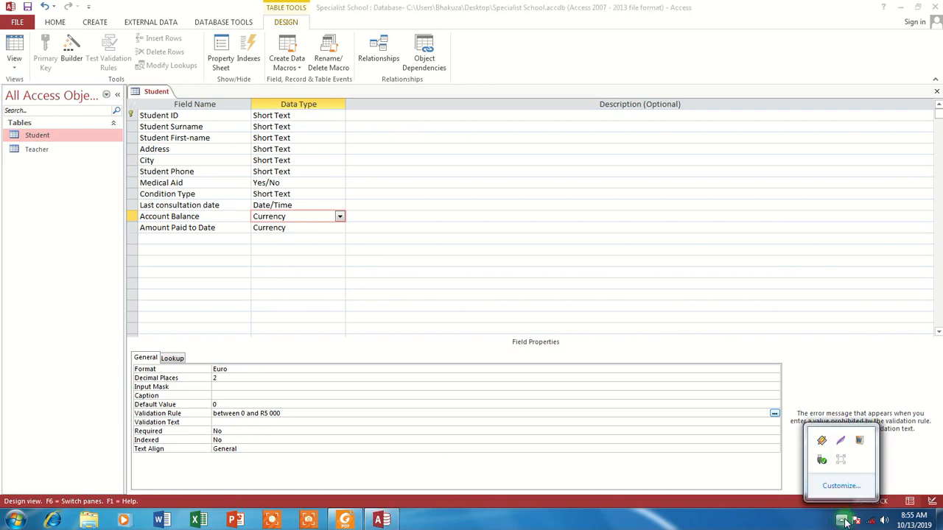
click(236, 422)
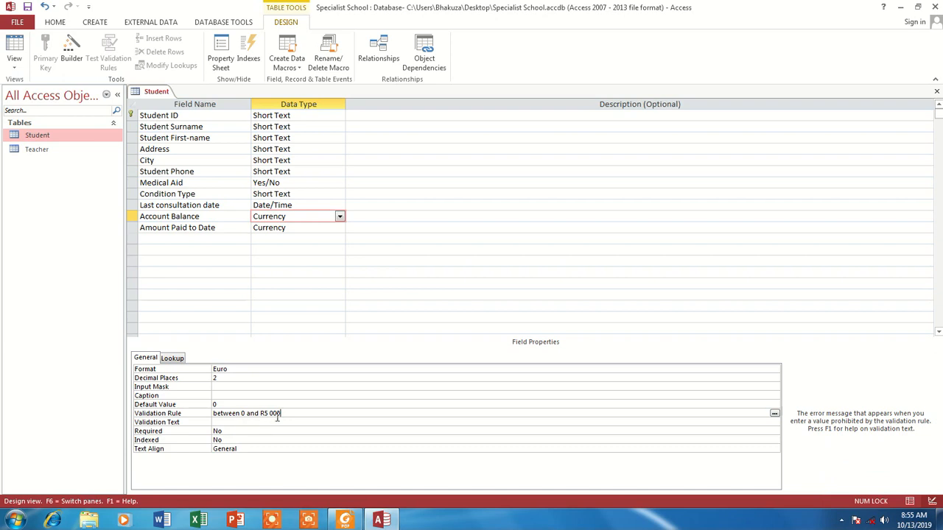
Replace Account Balance's validation rule with Between 0 And 5000 and set its validation text to "Enter from 0 - 5000"
drag(305, 411, 200, 413)
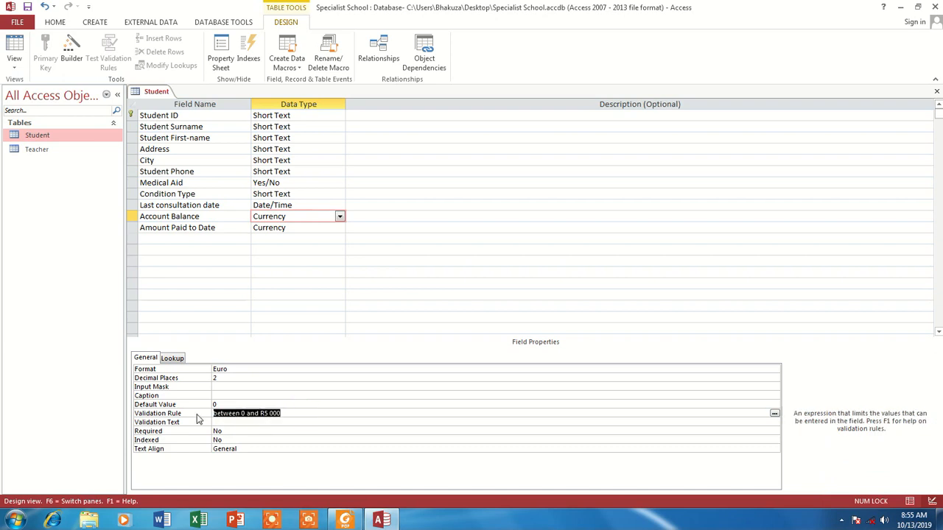
text(p)
key(BackSpace)
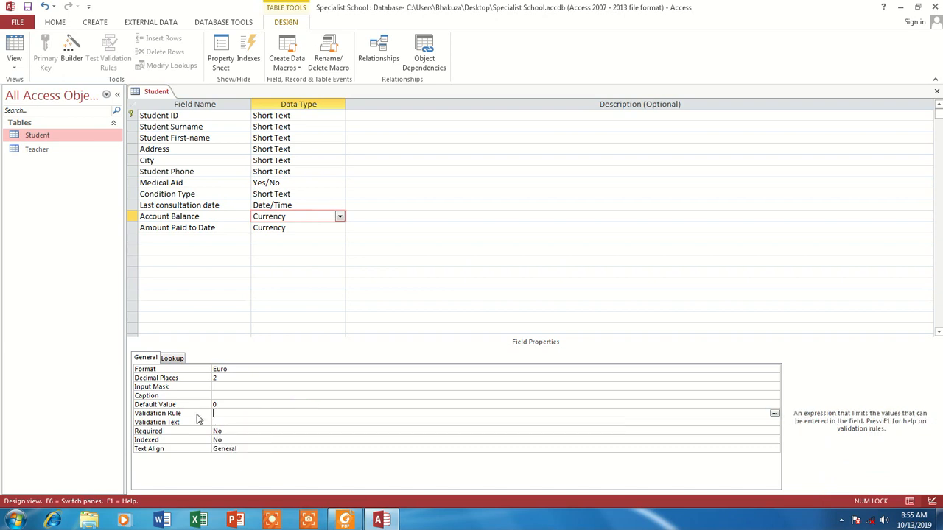
text(betw)
text(een 0 and 5000)
click(220, 423)
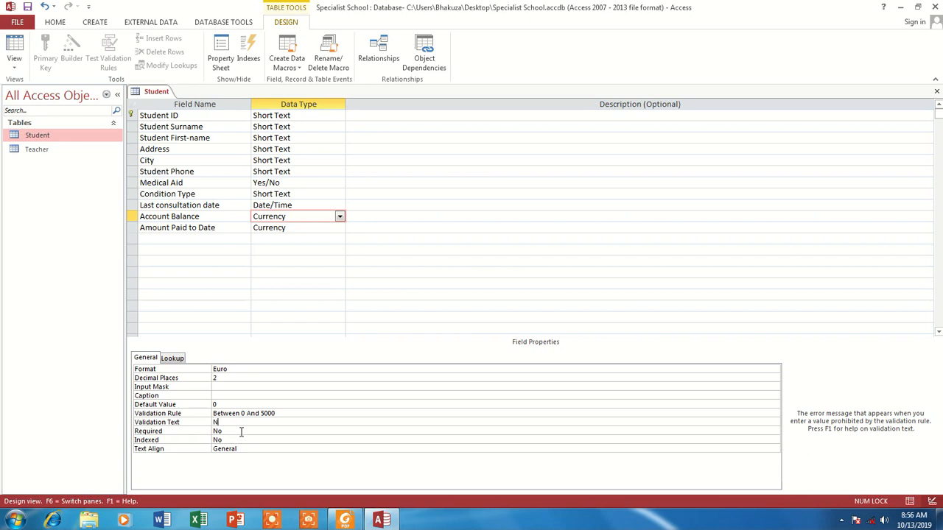
text(ter from 0 - 5000)
Switch to the Foxit Reader PDF, copy the allowed teacher types "HI, VI, SLI or PI", and return to Access
click(345, 520)
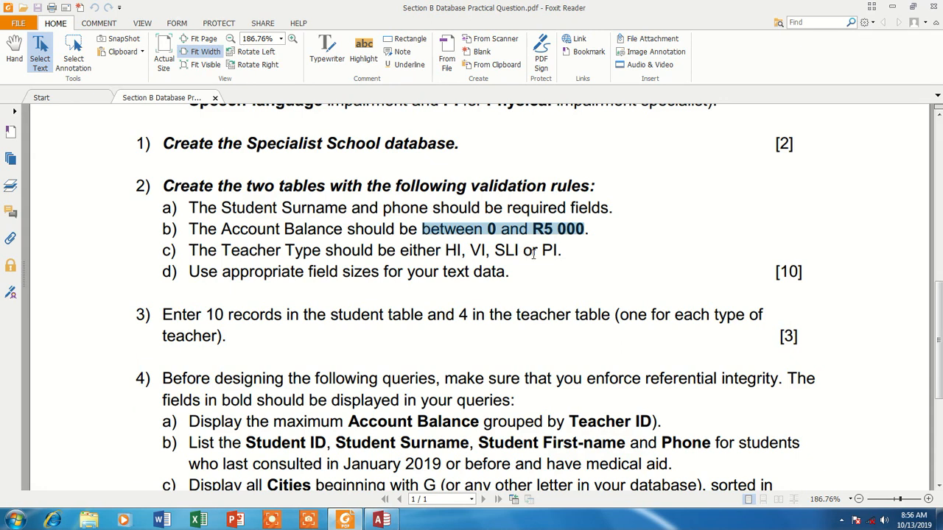
drag(554, 250, 447, 250)
right_click(452, 250)
click(471, 257)
click(357, 525)
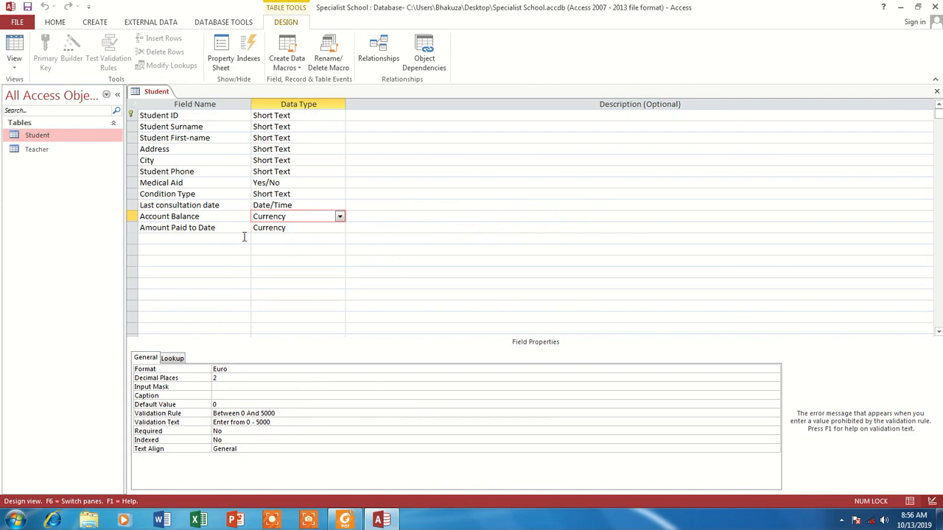
click(345, 519)
click(346, 519)
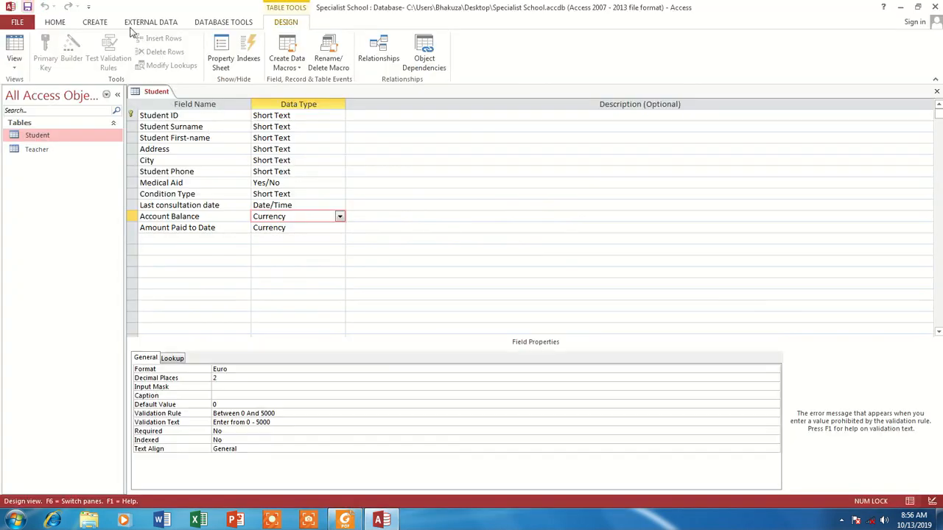
Save and close the Student table, and open the Teacher table in Design view
click(938, 92)
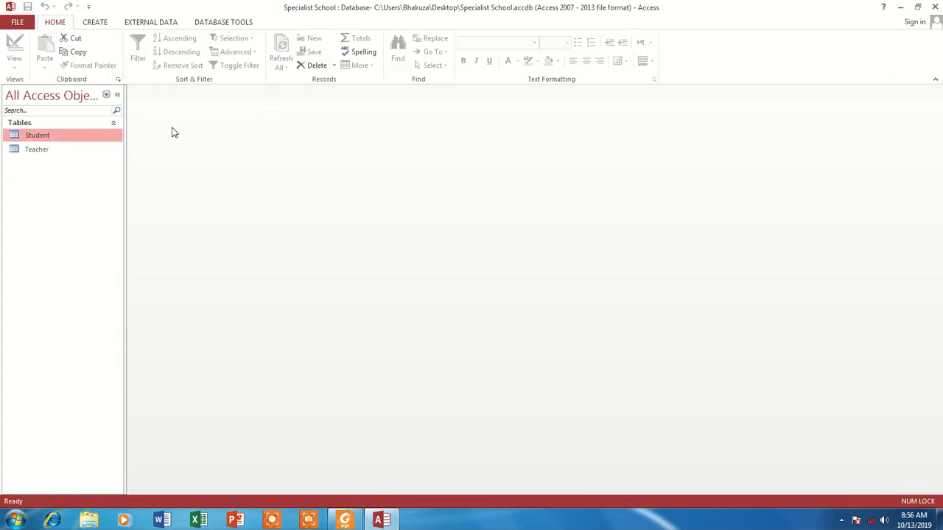
click(67, 150)
double_click(67, 149)
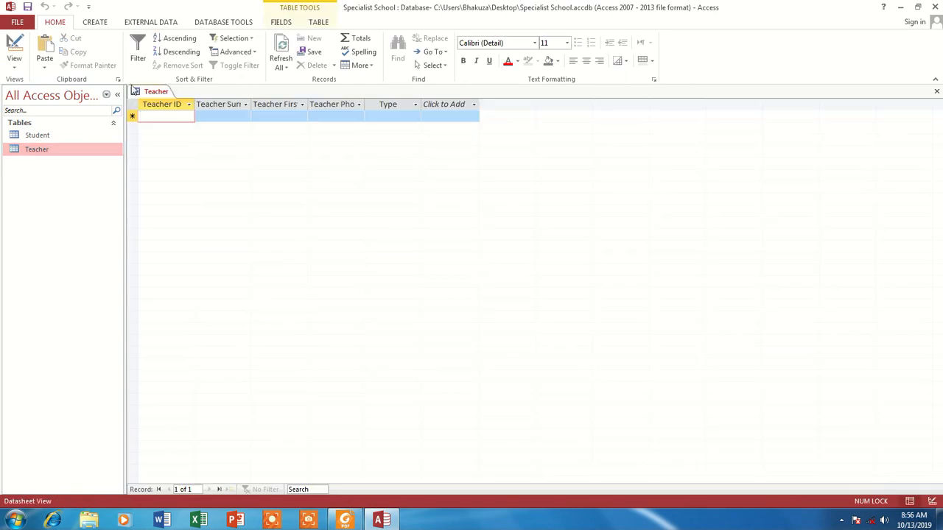
click(14, 47)
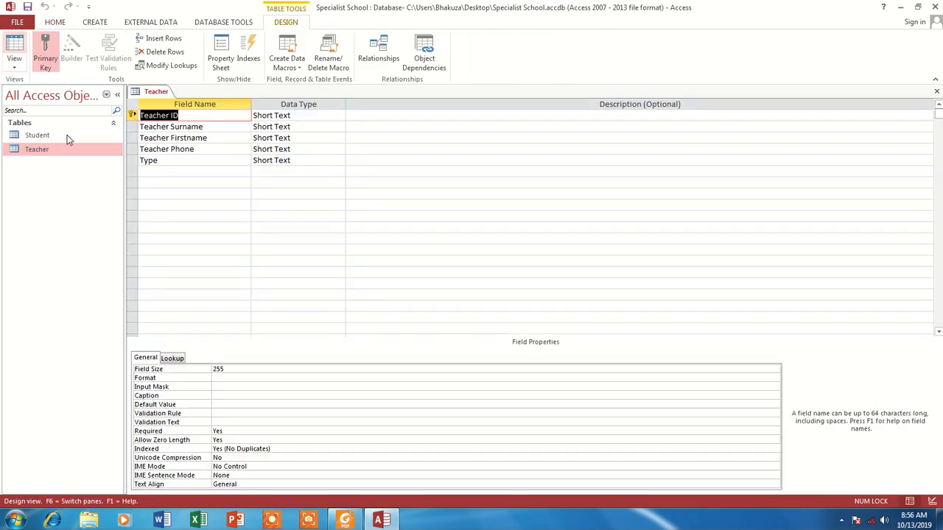
Paste the copied text "HI, VI, SLI or PI" as the validation rule of the Teacher table's Type field
click(308, 160)
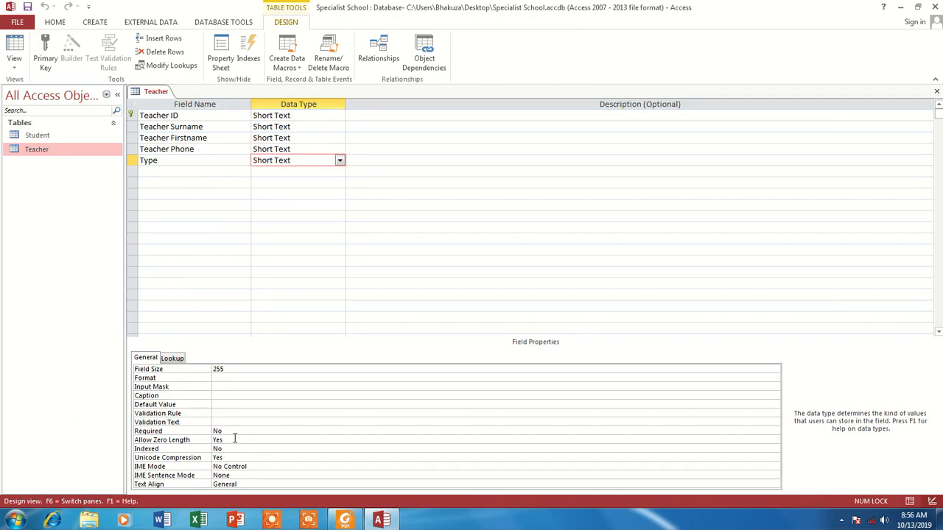
click(227, 414)
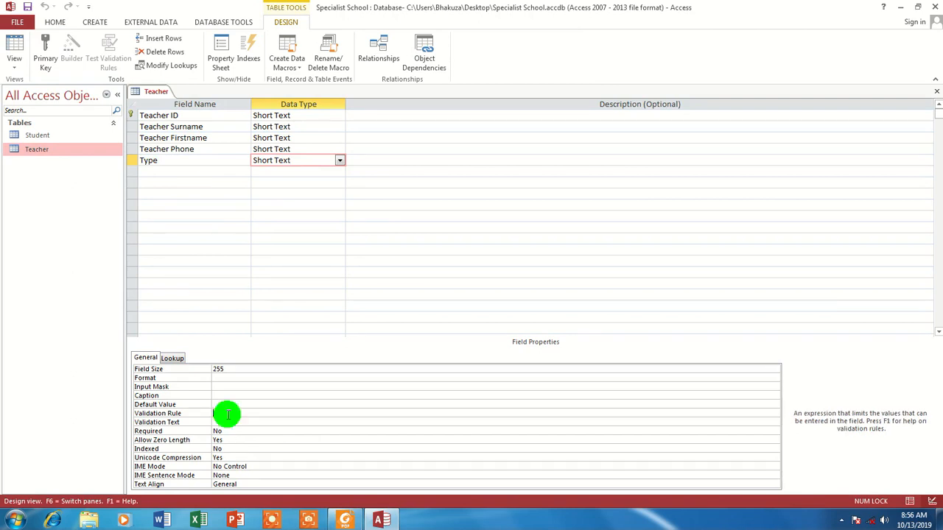
key(ctrl+v)
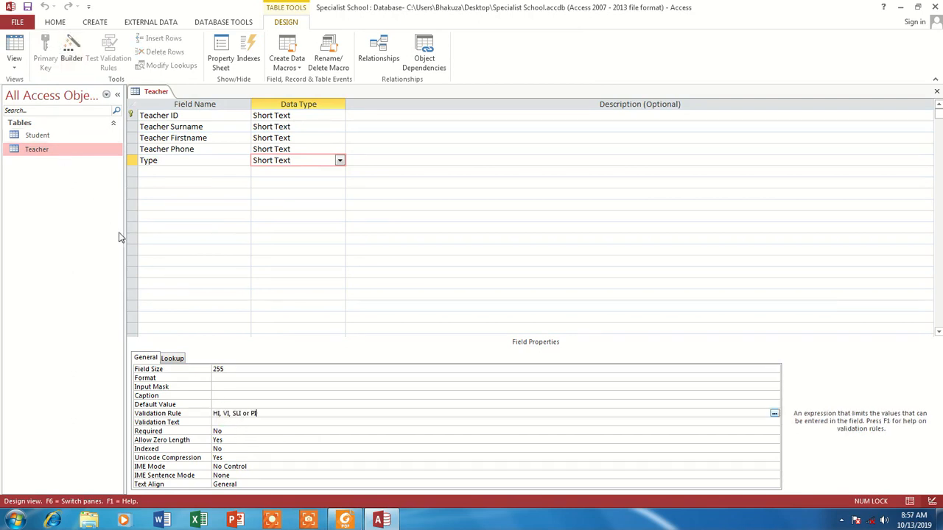
Replace the commas in the Type field's validation rule with Or so it reads HI Or VI Or SLI Or PI
click(223, 414)
key(BackSpace)
key(BackSpace)
text(o)
key(BackSpace)
key(BackSpace)
key(BackSpace)
text(oe)
key(BackSpace)
text(r)
click(239, 414)
key(BackSpace)
key(BackSpace)
text(or)
click(263, 410)
key(BackSpace)
key(BackSpace)
key(BackSpace)
text(or)
Set the Type field's validation text to "Enter HI, VI, SLI or PI" and save the Teacher table
click(243, 421)
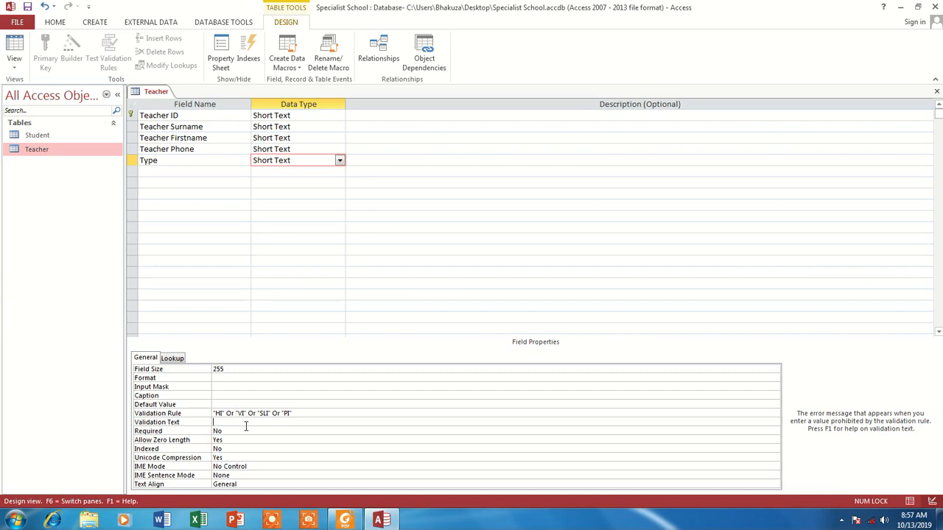
key(ctrl+v)
click(215, 422)
text(Enter)
click(27, 7)
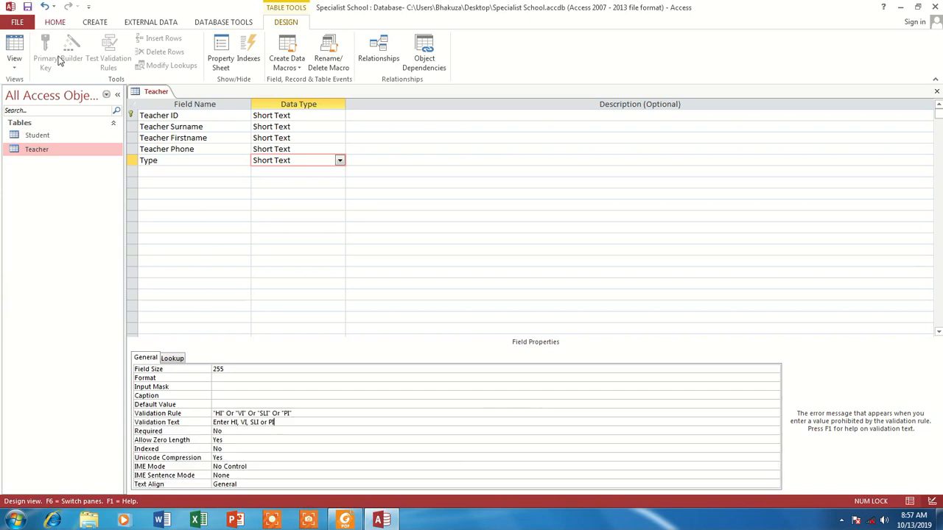
Check the field size requirement in the Foxit Reader PDF, return to Access and set Teacher ID's field size to 6
click(346, 520)
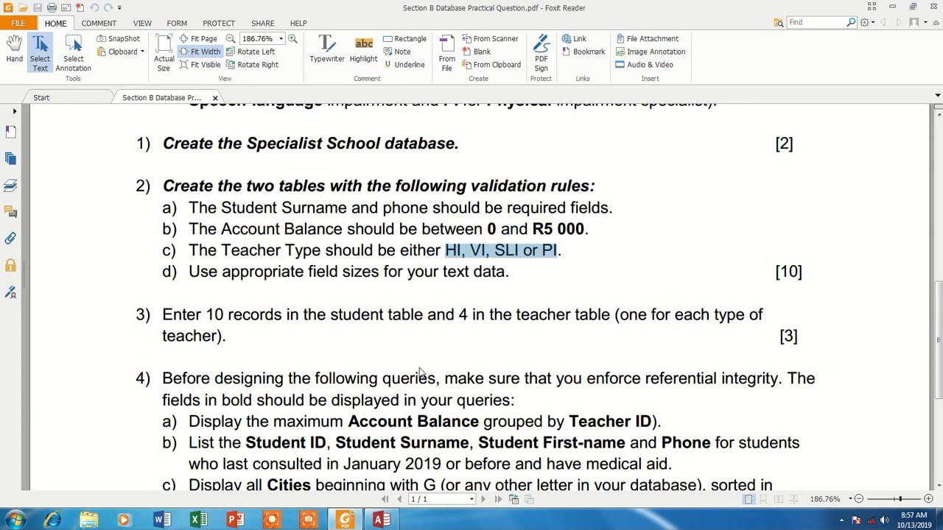
click(382, 520)
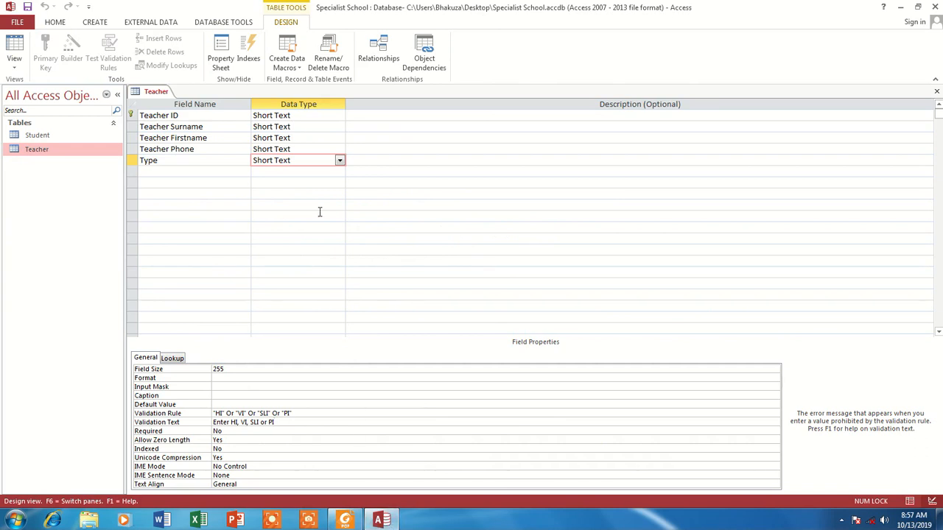
click(325, 123)
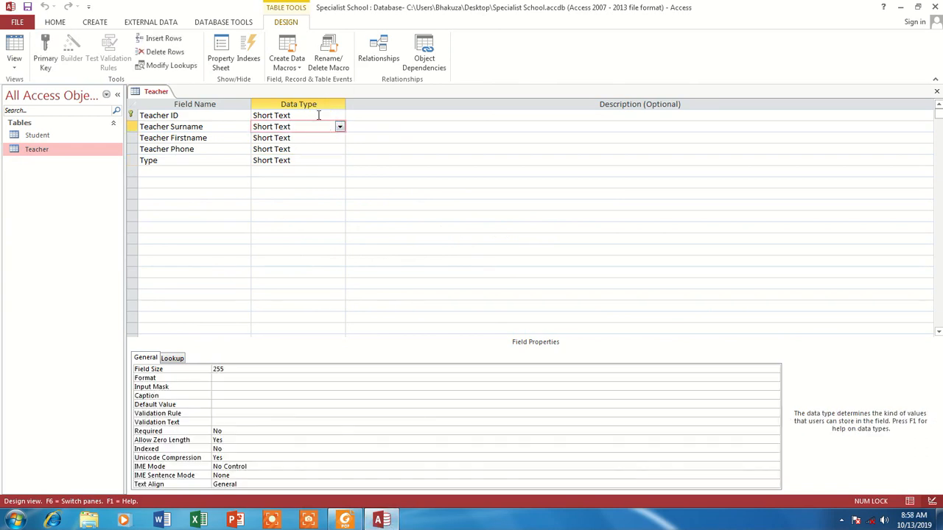
click(318, 115)
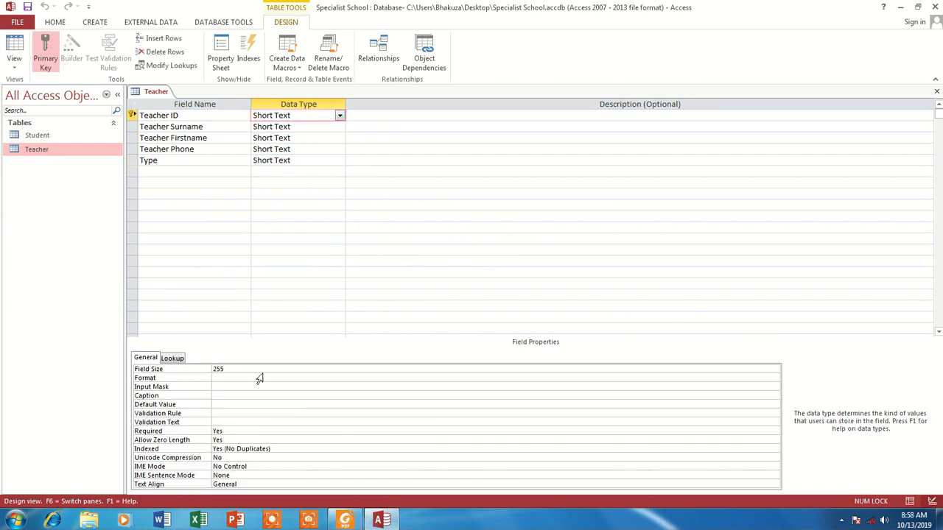
drag(241, 369, 210, 370)
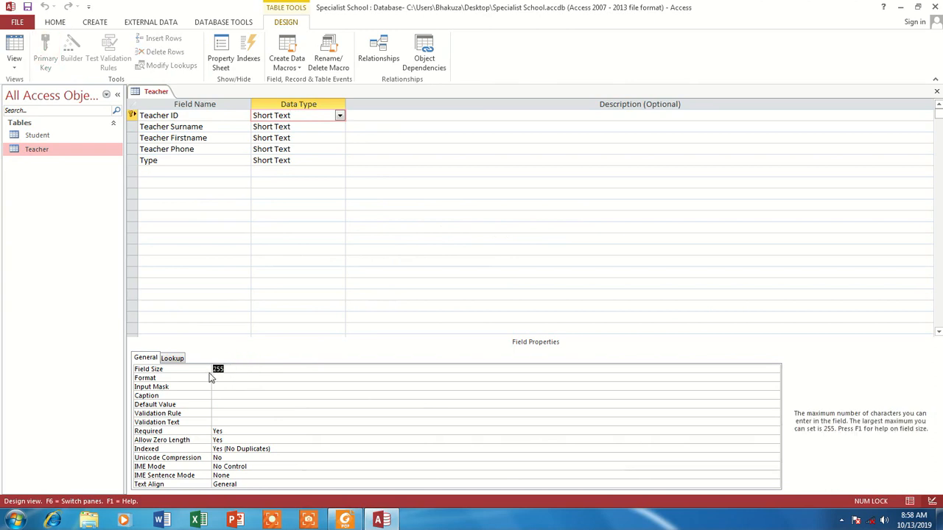
text(6)
Set Teacher Surname's field size to 30 and reduce Teacher Firstname's field size as well
click(313, 128)
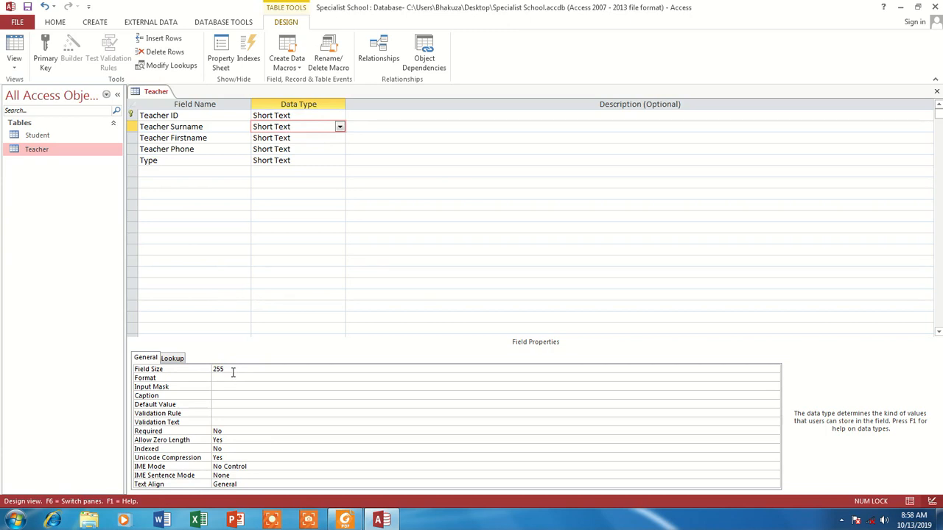
drag(237, 368, 202, 370)
text(30)
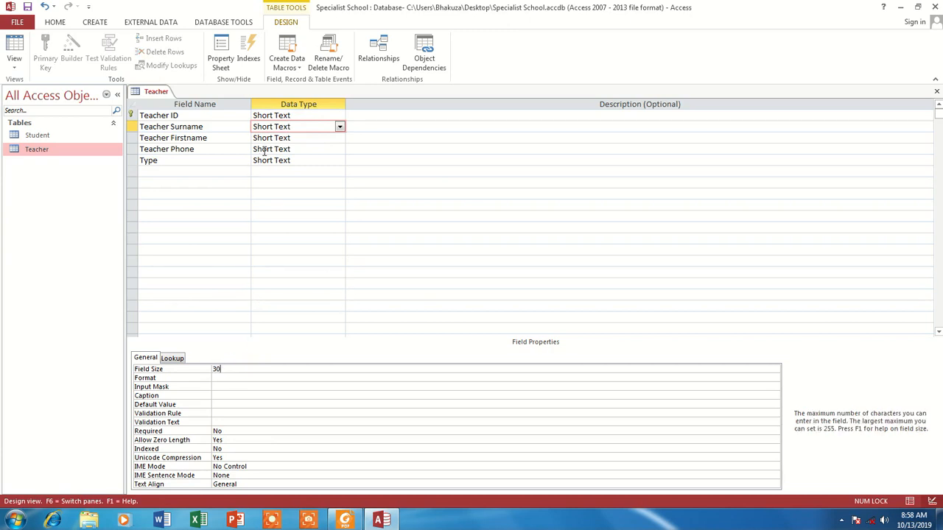
click(270, 138)
click(254, 368)
click(189, 369)
text(3)
Set the field size of Teacher Phone to 10 and that of the Type field to 4
click(305, 148)
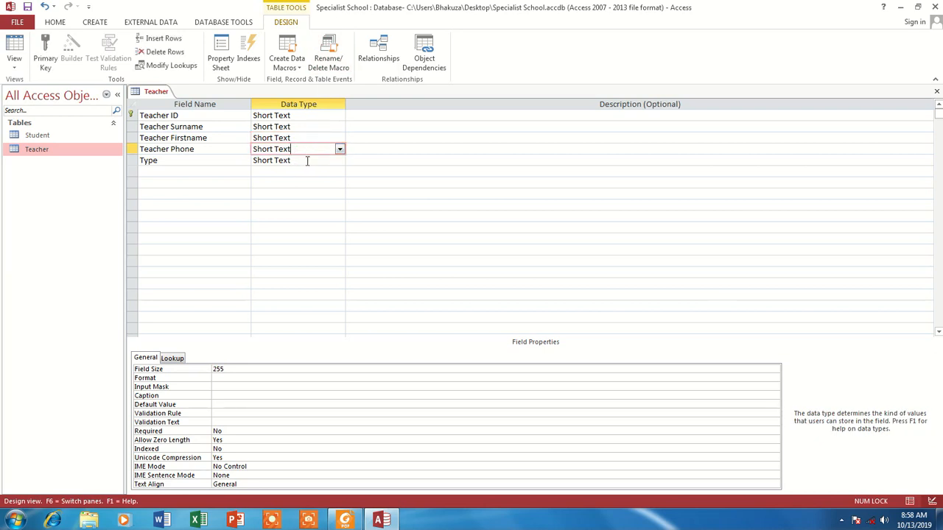
click(235, 376)
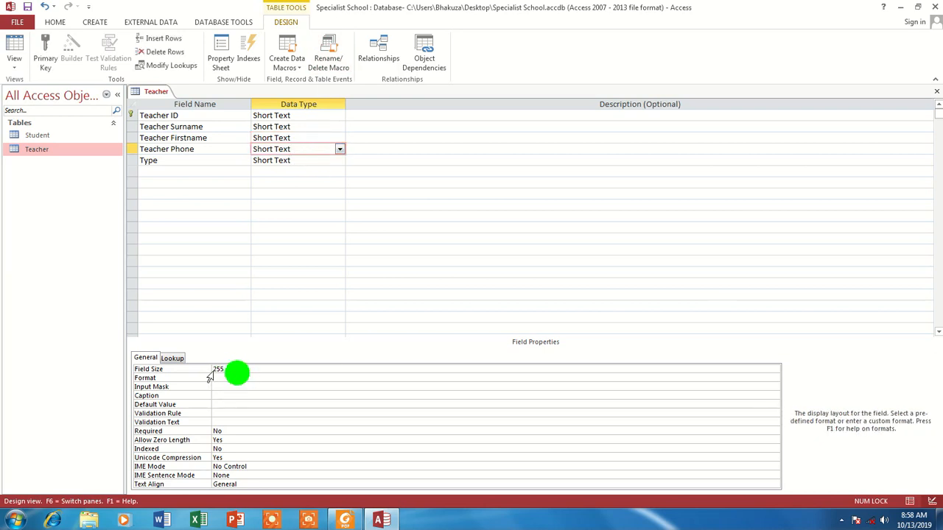
double_click(228, 370)
text(1)
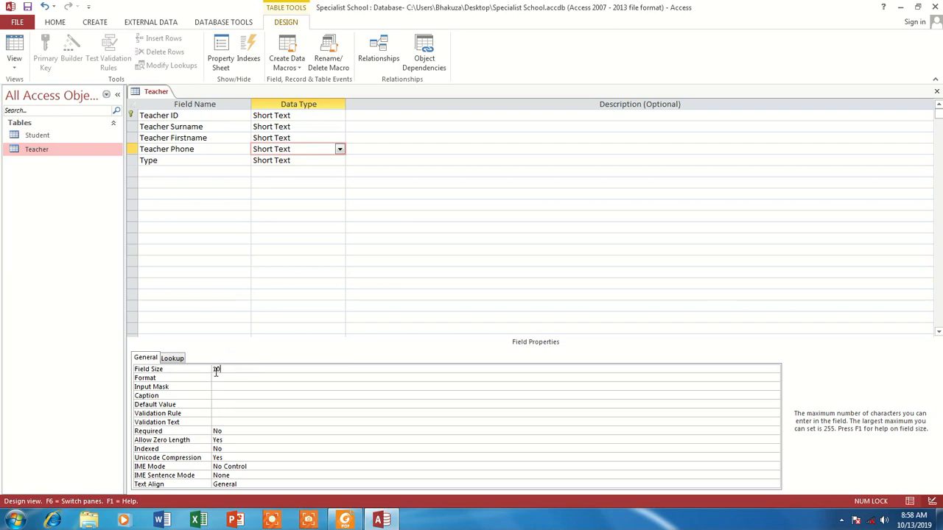
text(0)
click(296, 161)
click(246, 367)
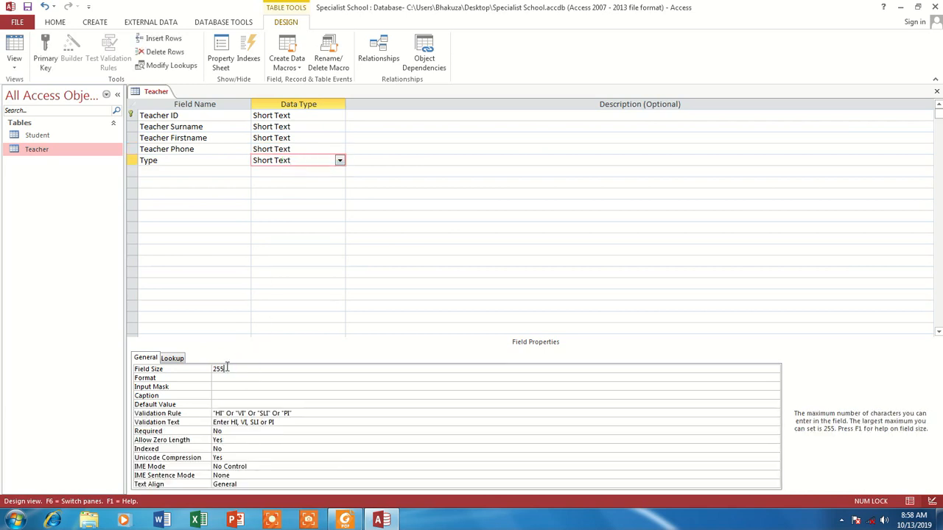
text(4)
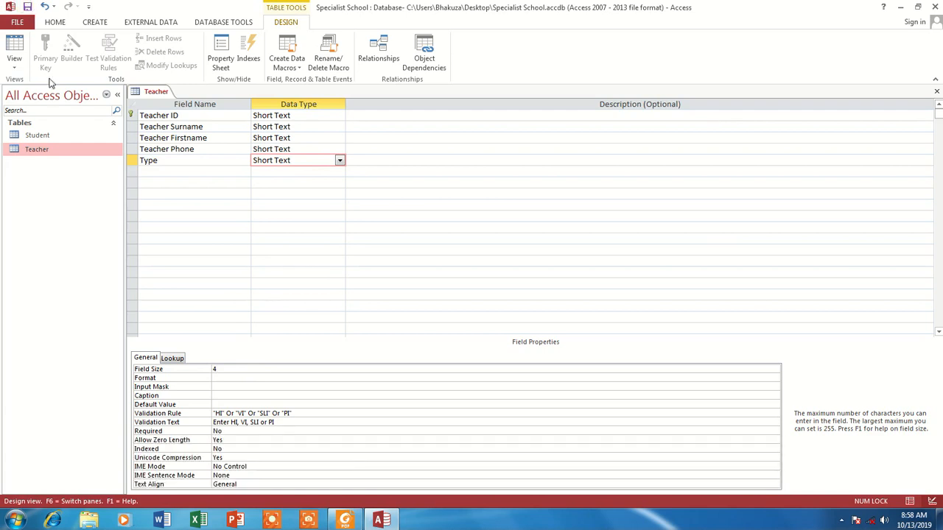
Open the Student table in Design view and set Student ID's field size to 30
double_click(37, 136)
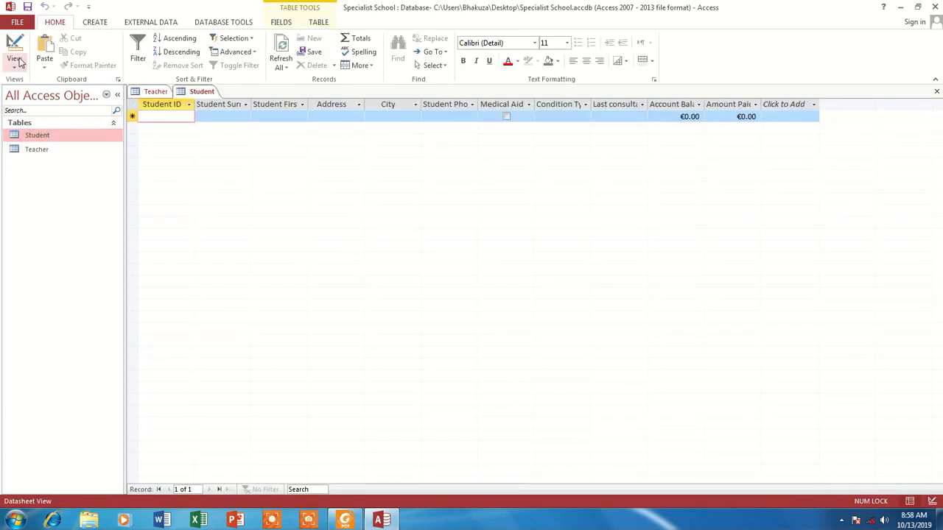
click(18, 58)
click(283, 116)
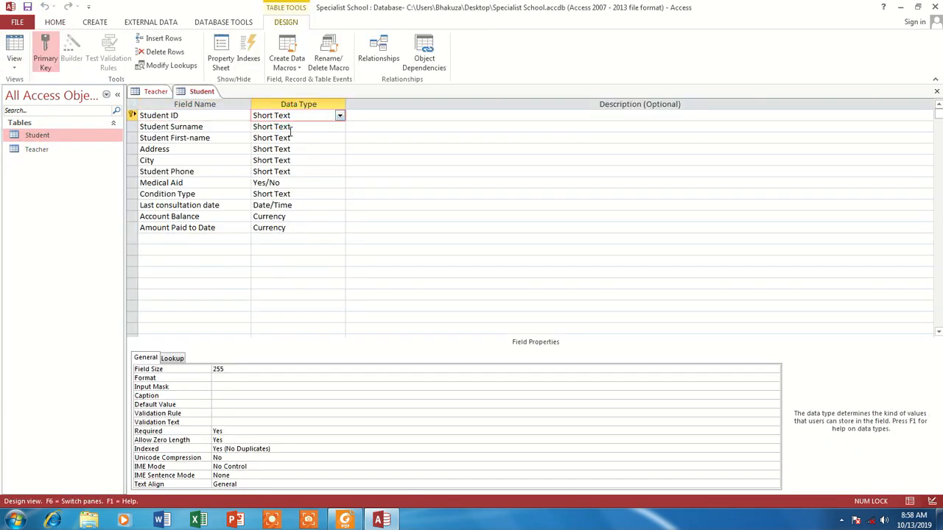
double_click(232, 370)
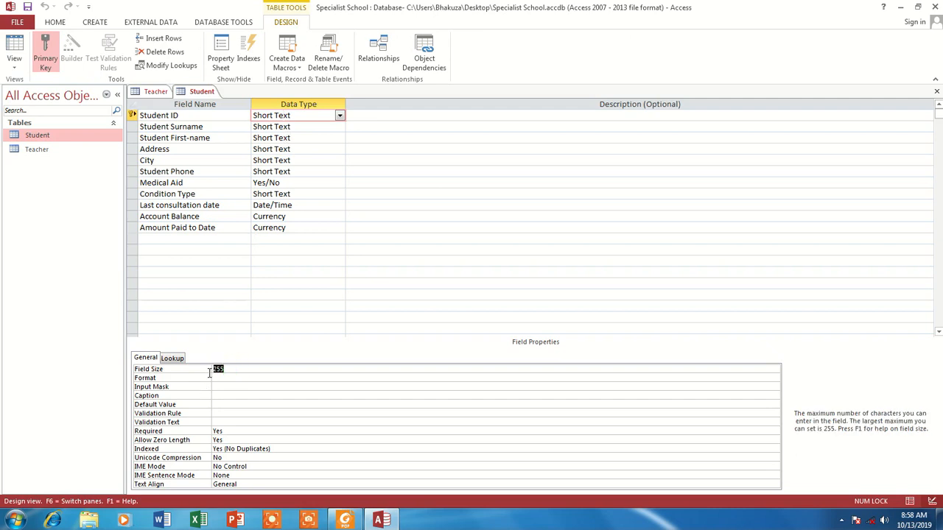
text(30)
Set the field sizes of Student Surname and Student First-name to 30
click(283, 126)
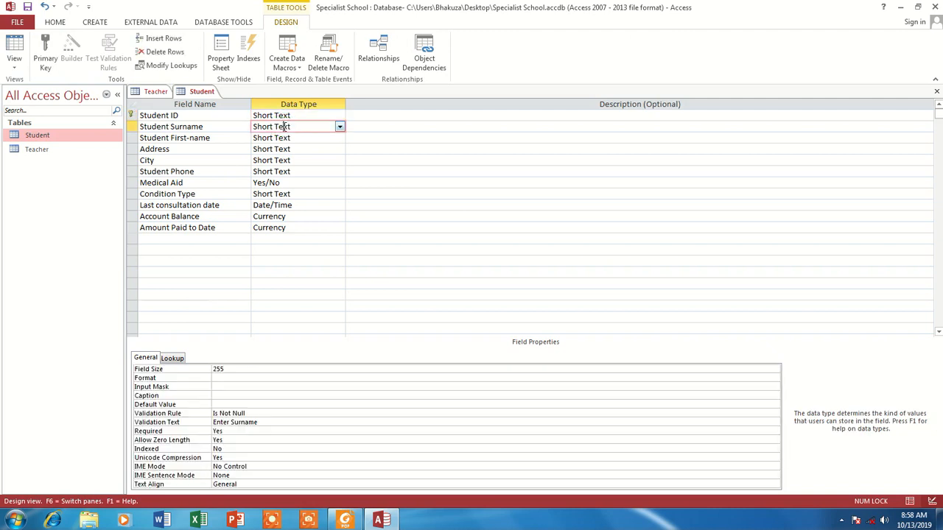
double_click(238, 369)
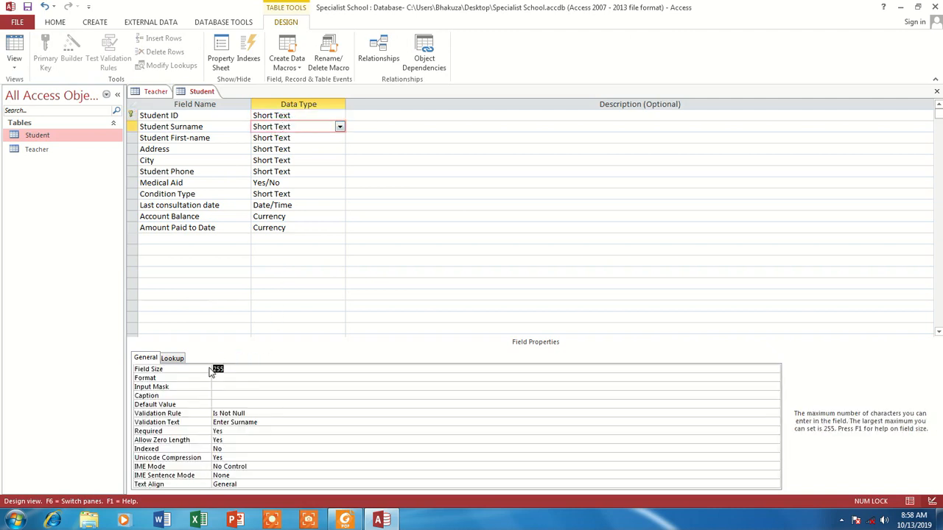
text(30)
click(285, 148)
click(287, 138)
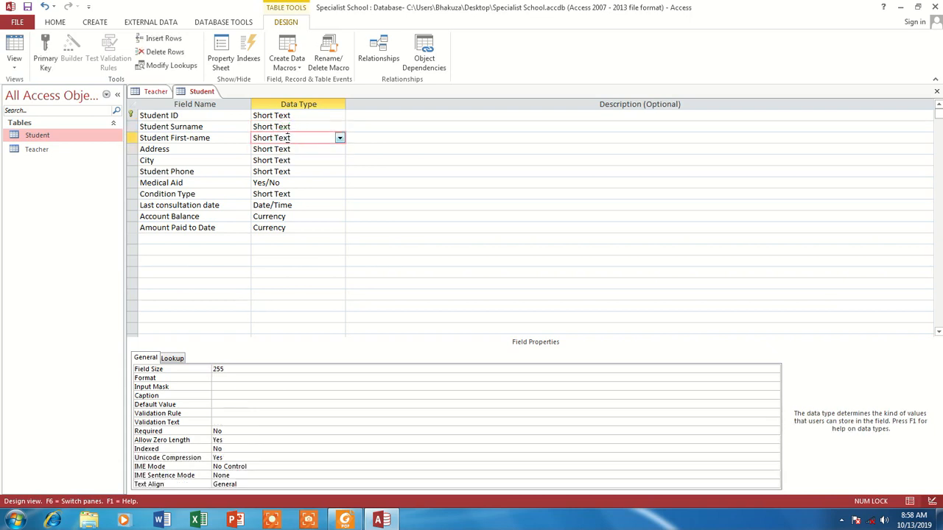
click(253, 370)
text(30)
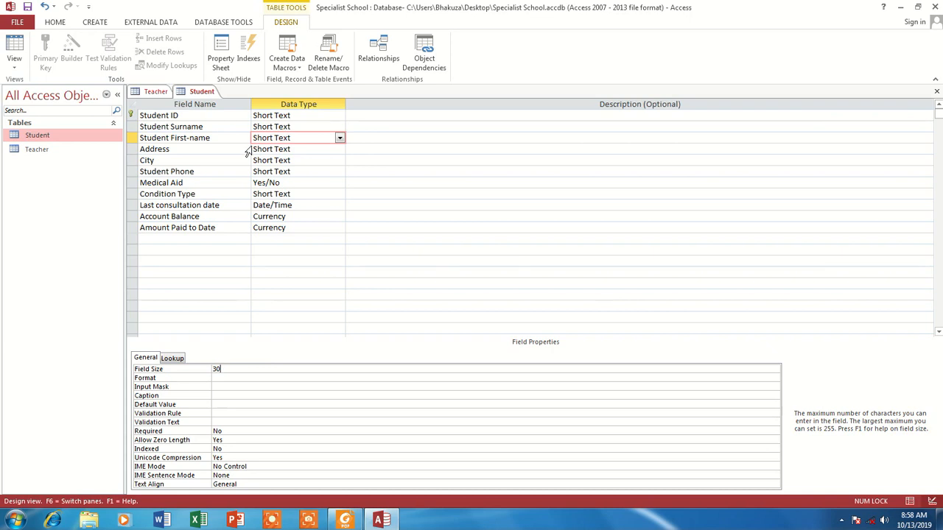
Set the field sizes of the Student table's Address and City fields to 30
click(277, 149)
click(245, 366)
text(30)
click(288, 161)
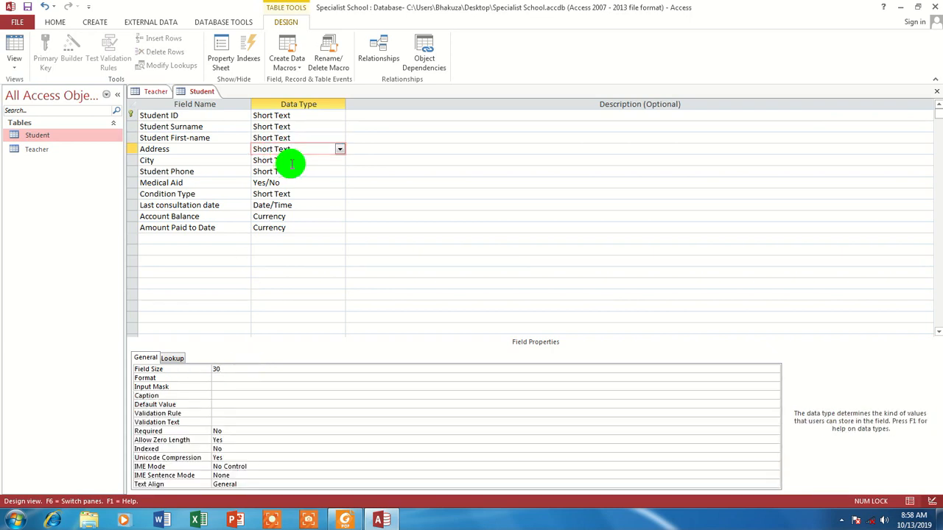
click(232, 368)
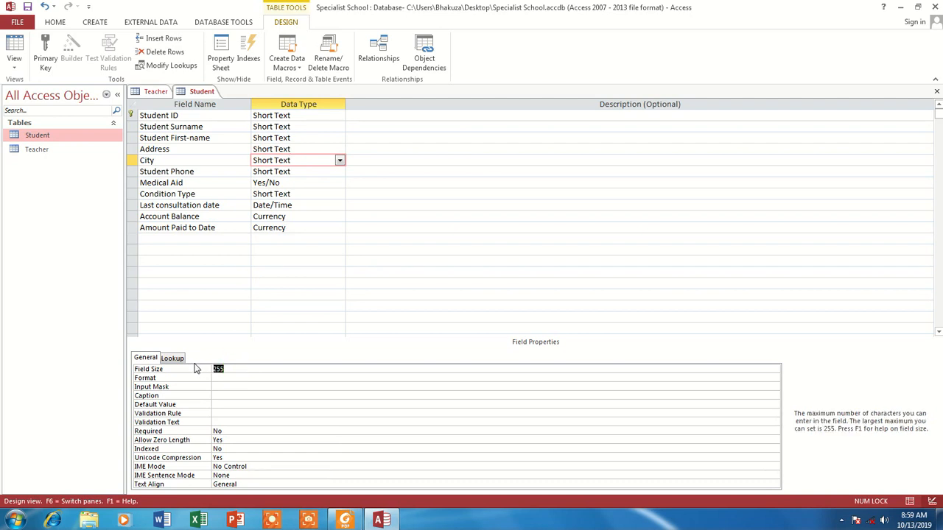
text(30)
Set Student Phone's field size to 10 and Condition Type's field size to 6
click(294, 172)
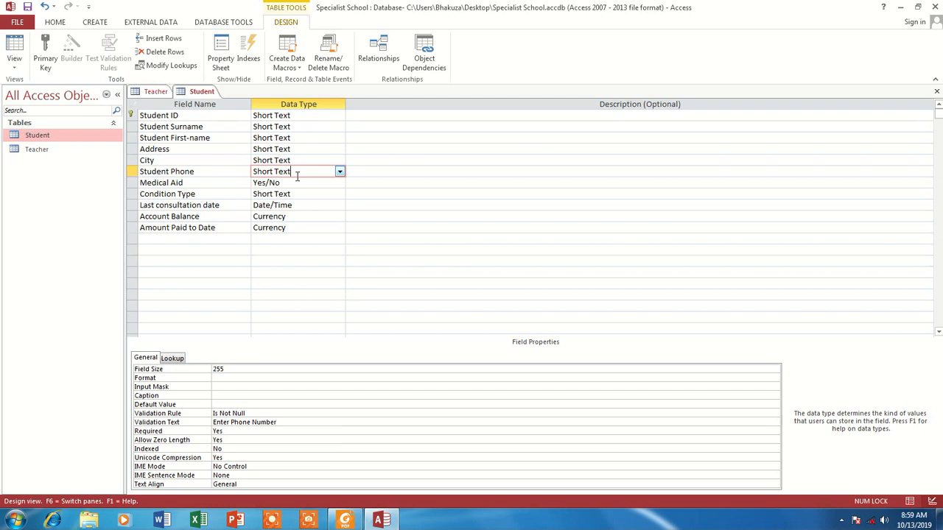
click(239, 368)
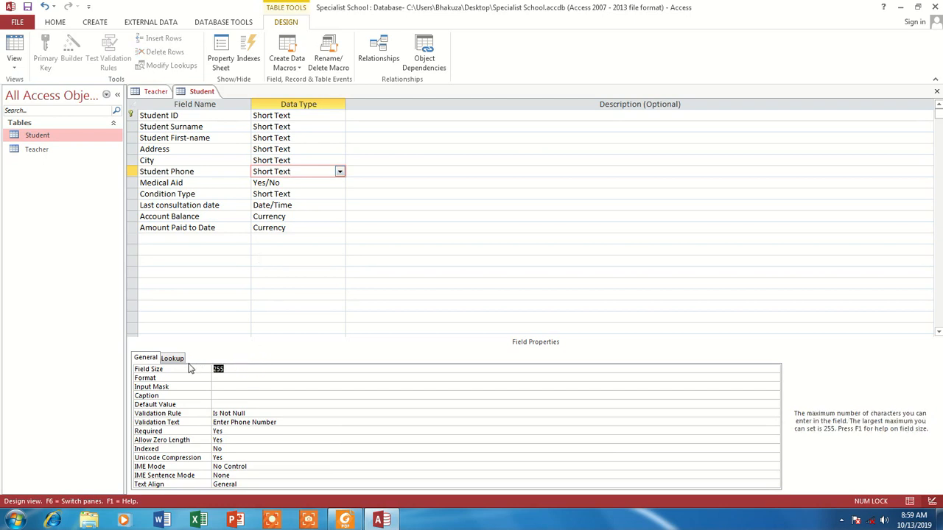
text(10)
click(283, 179)
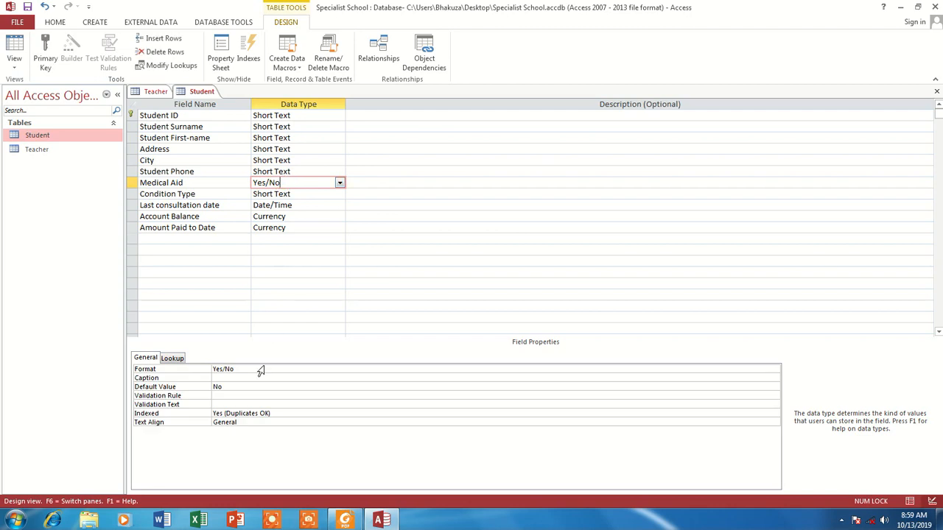
click(288, 194)
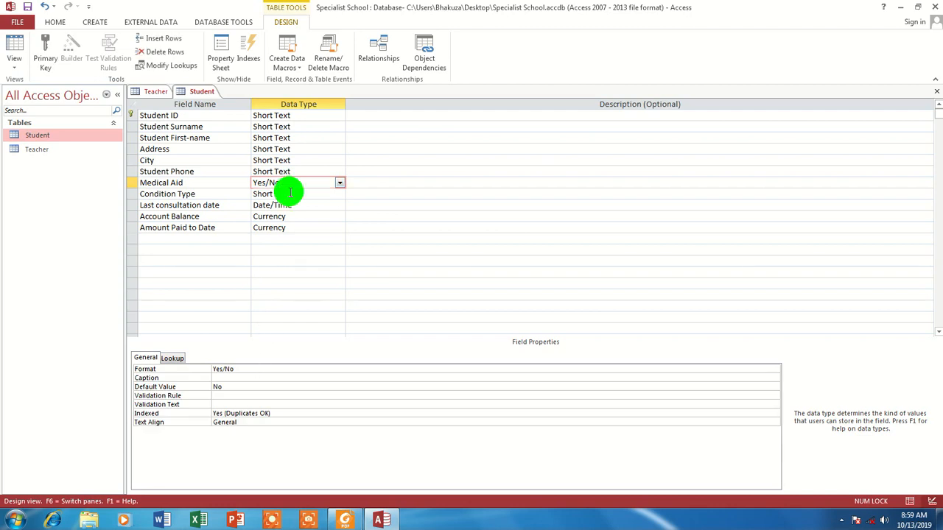
click(233, 370)
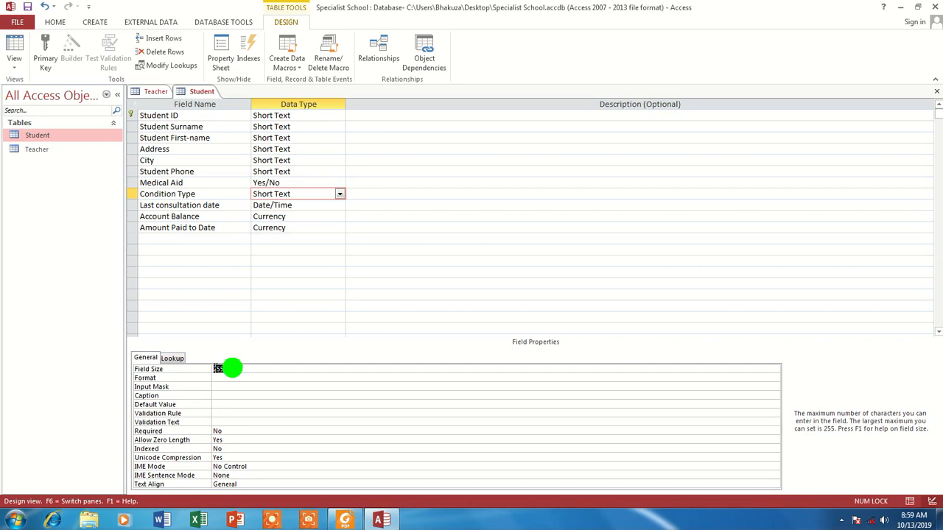
text(5)
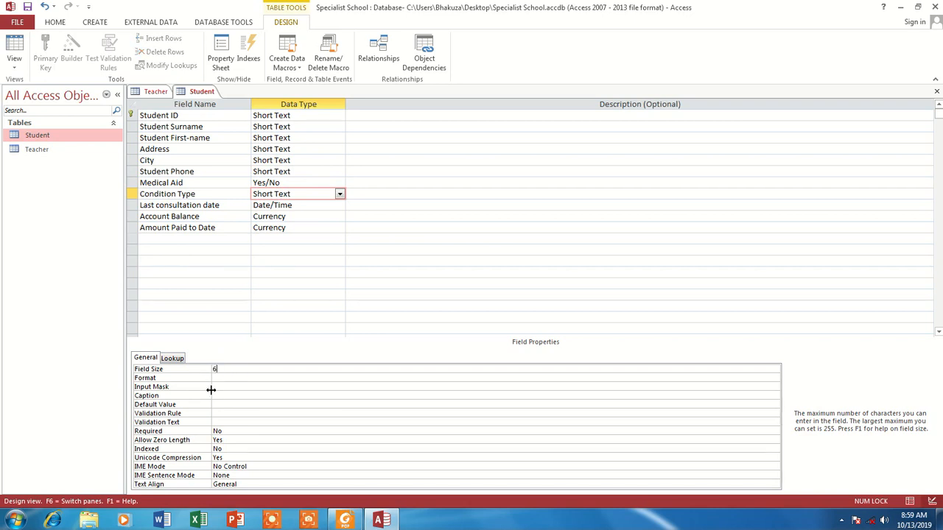
Set the Last consultation date field's format to Medium Date and save the Student table
click(281, 207)
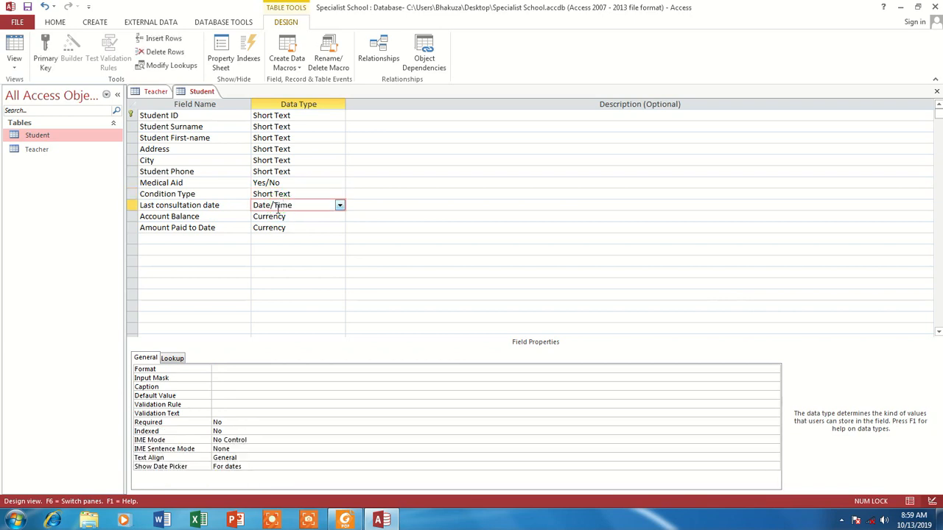
click(255, 371)
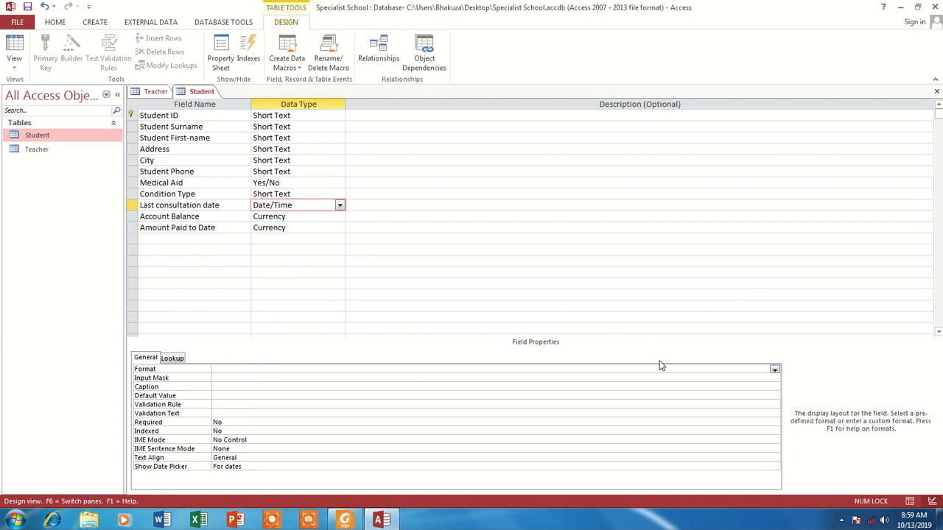
click(775, 370)
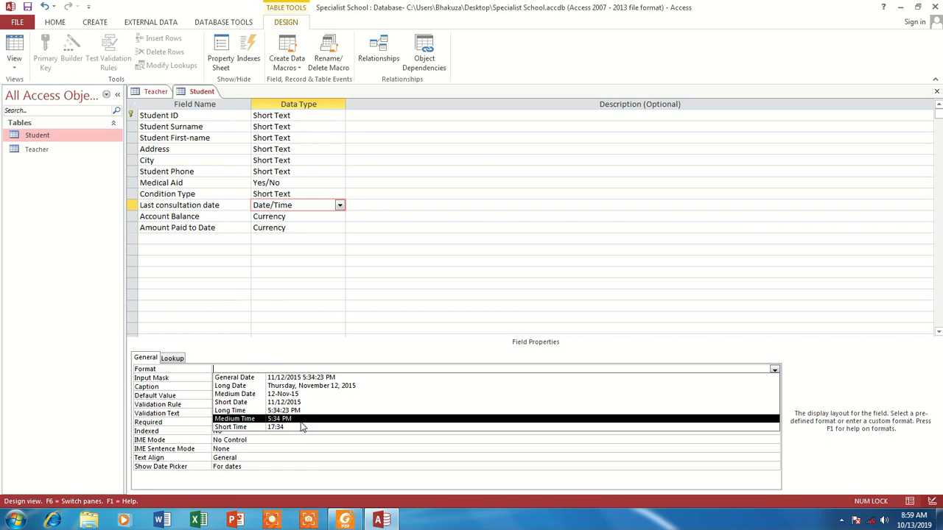
click(281, 396)
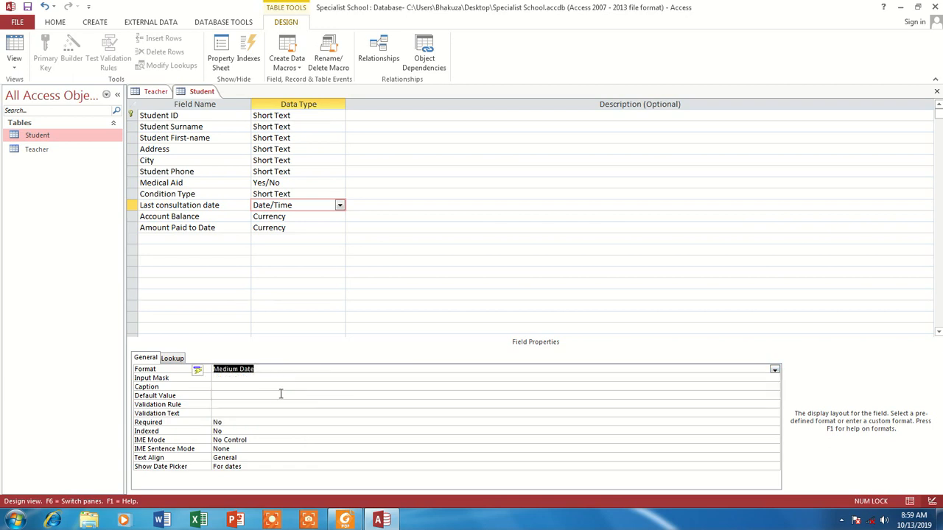
click(289, 216)
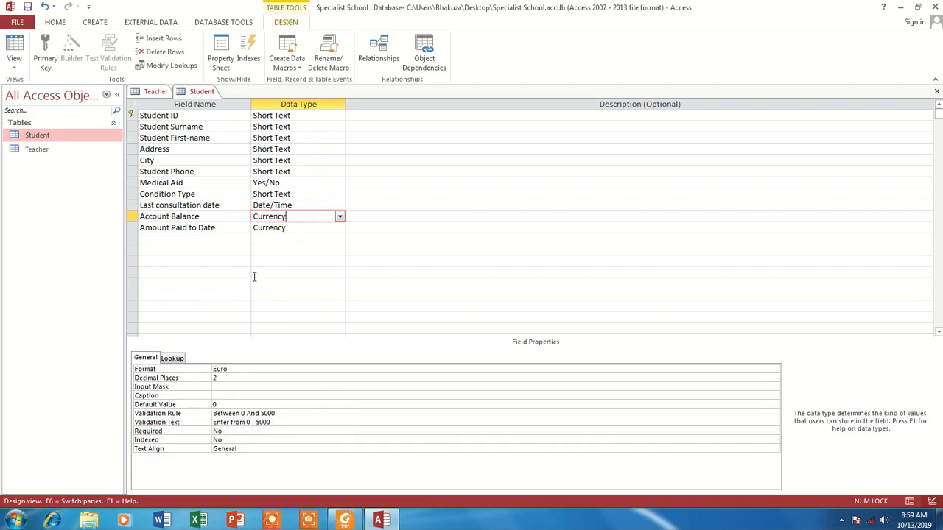
click(291, 228)
click(28, 8)
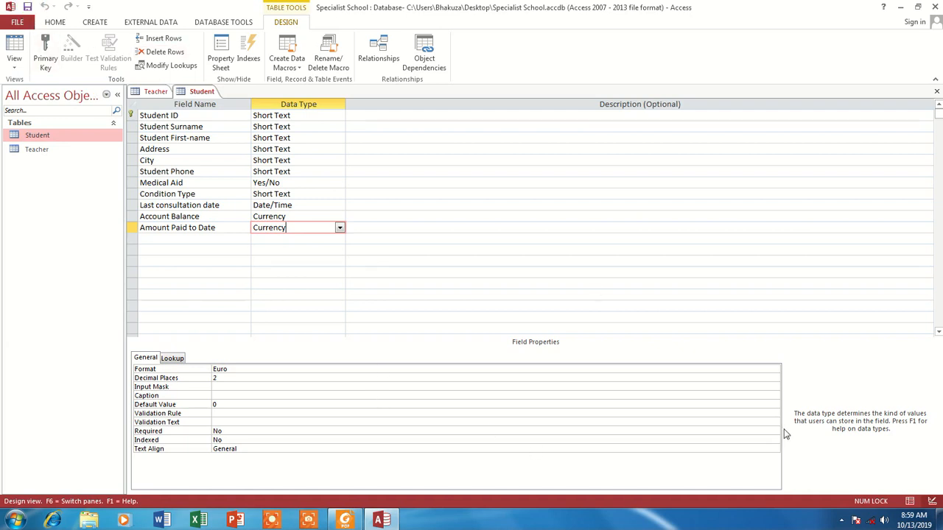
click(842, 520)
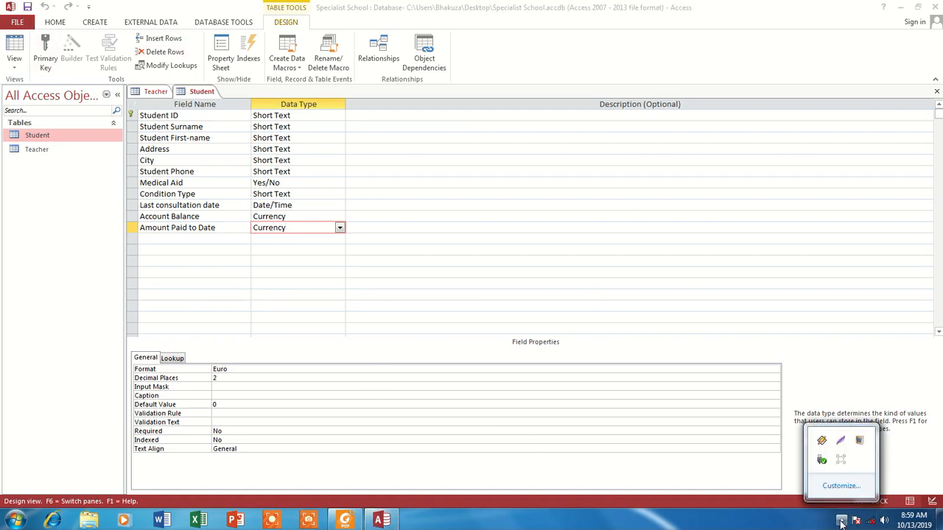
click(840, 459)
click(673, 496)
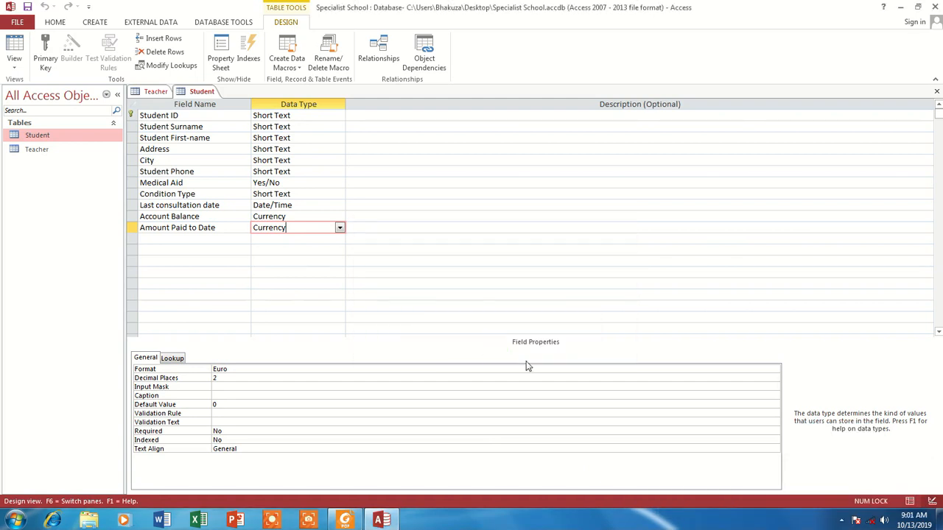
click(344, 520)
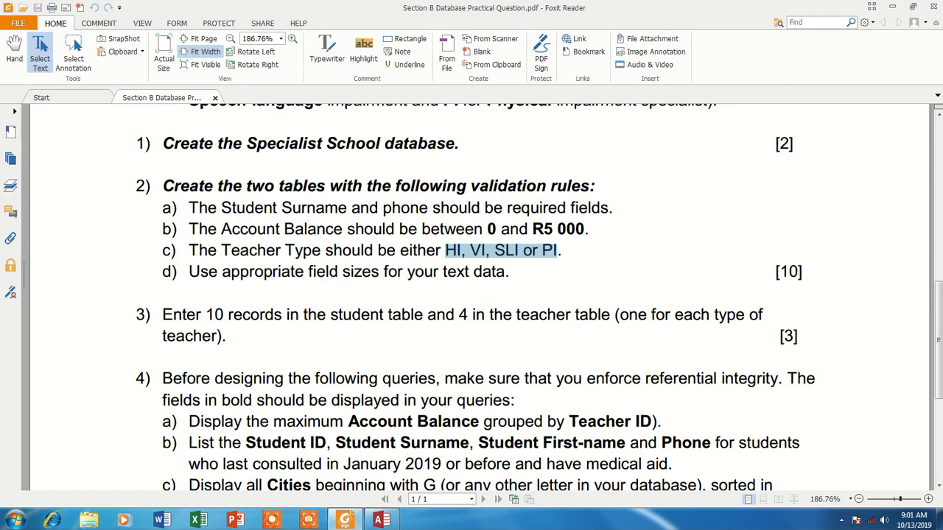
click(841, 520)
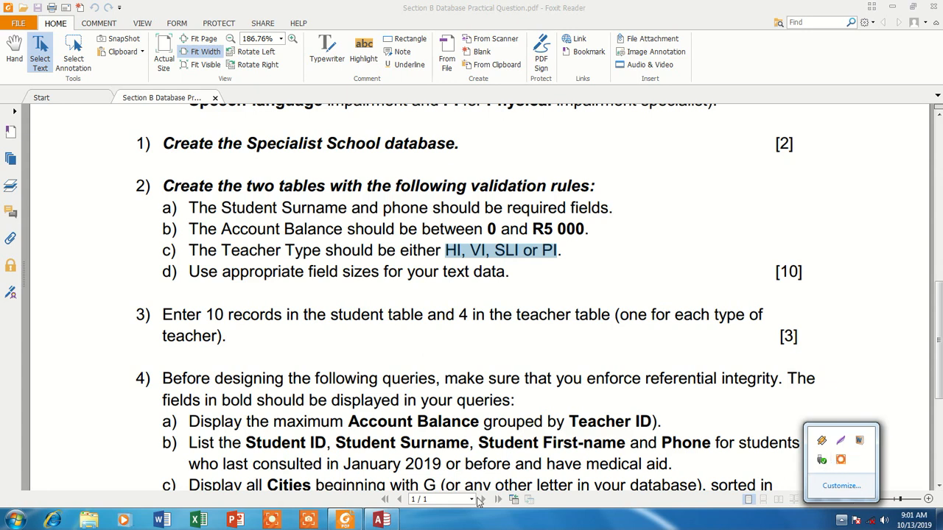
click(381, 522)
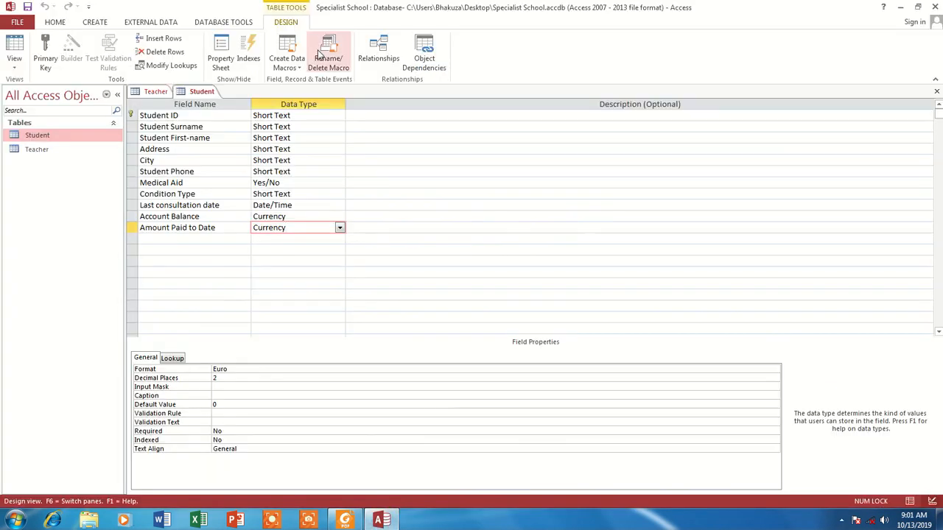
click(381, 521)
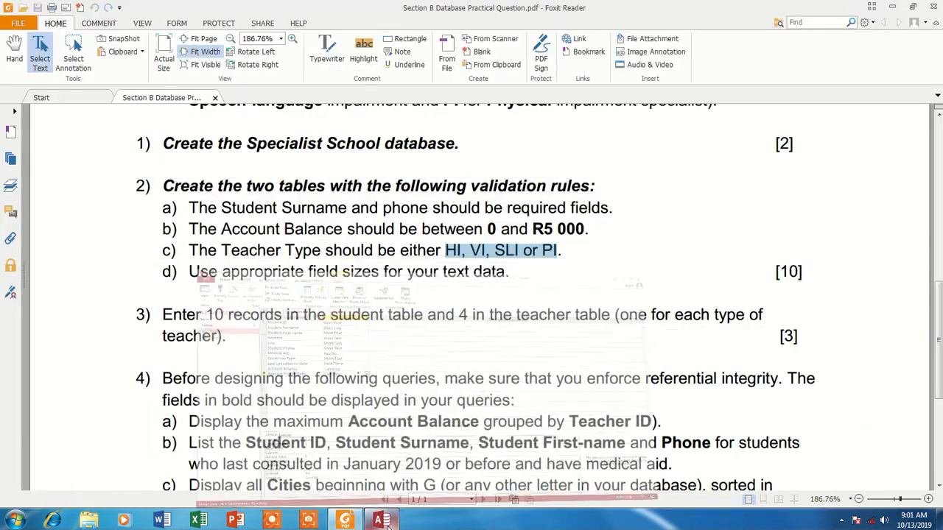
click(383, 523)
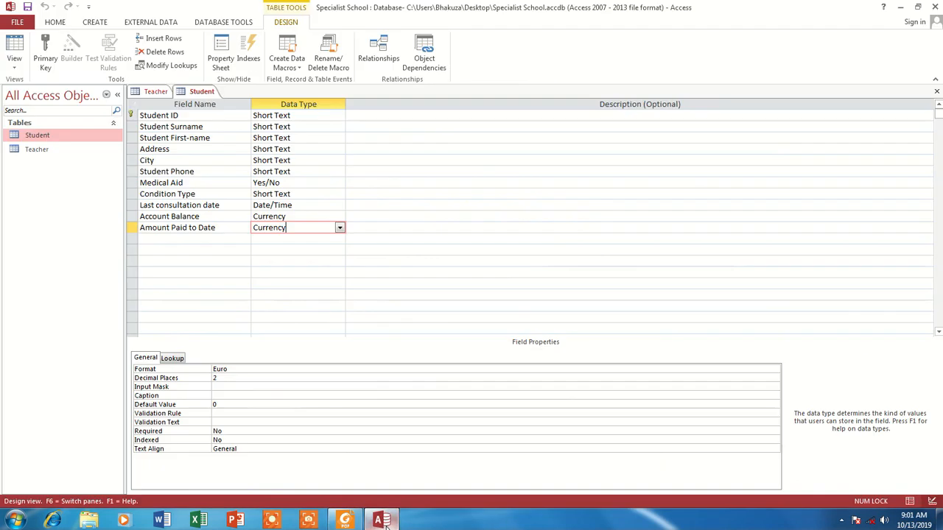
click(161, 91)
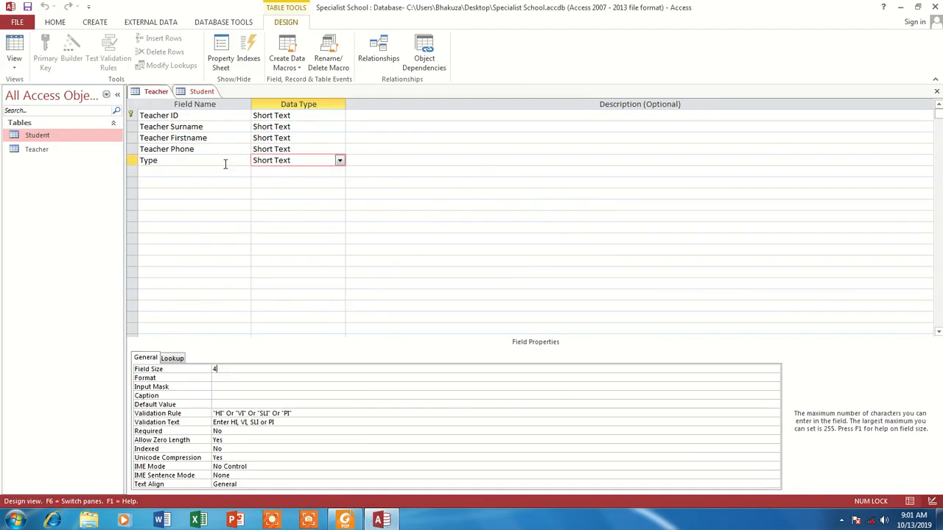
click(201, 92)
Switch to the question PDF in Foxit Reader and highlight the note "Each Teacher services many students (for foreign key)"
click(348, 521)
scroll(319, 287, up, 8)
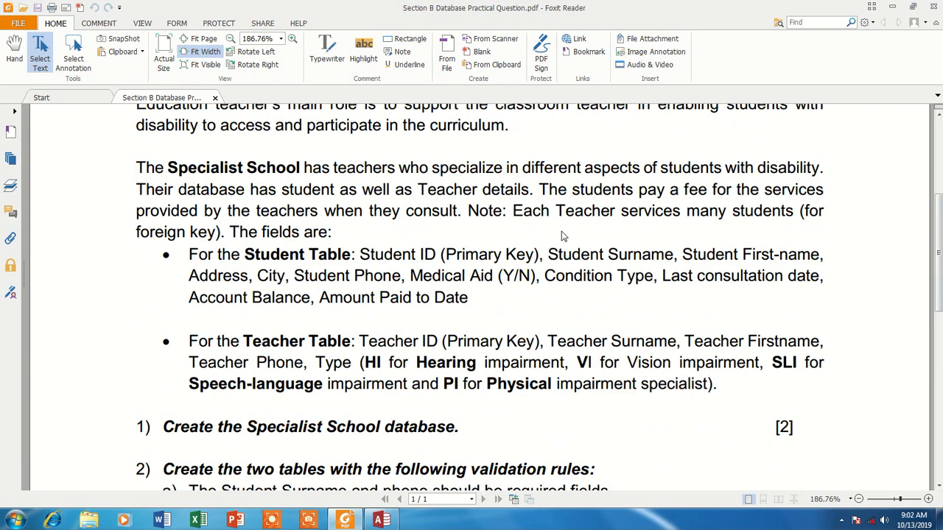
scroll(310, 263, up, 2)
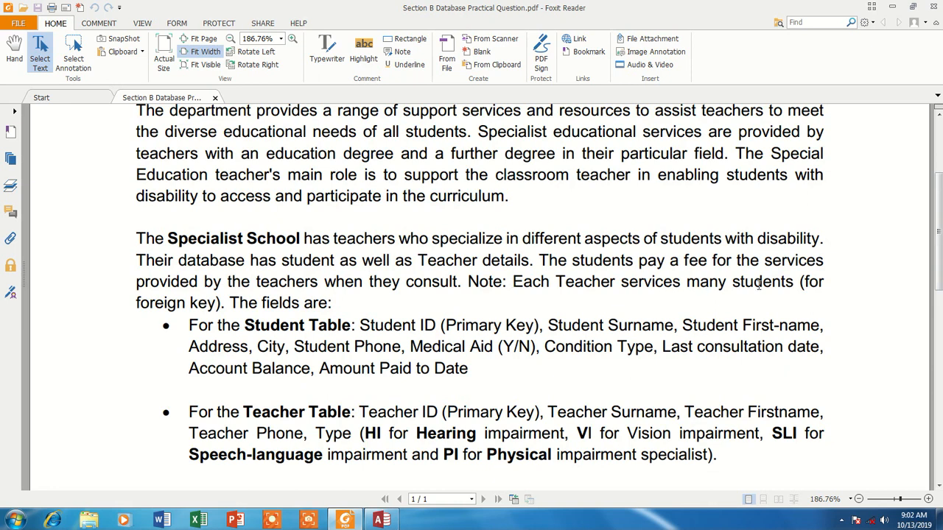
click(515, 282)
drag(223, 304, 518, 282)
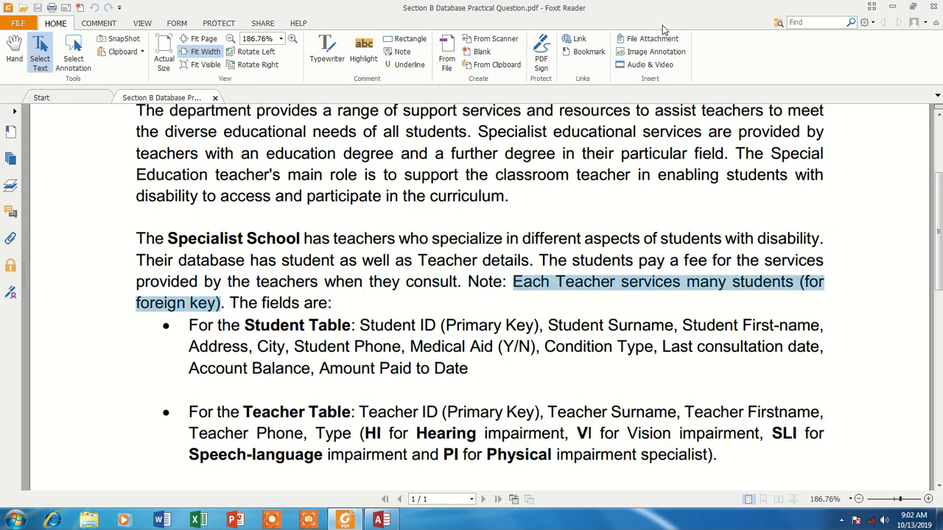
click(892, 9)
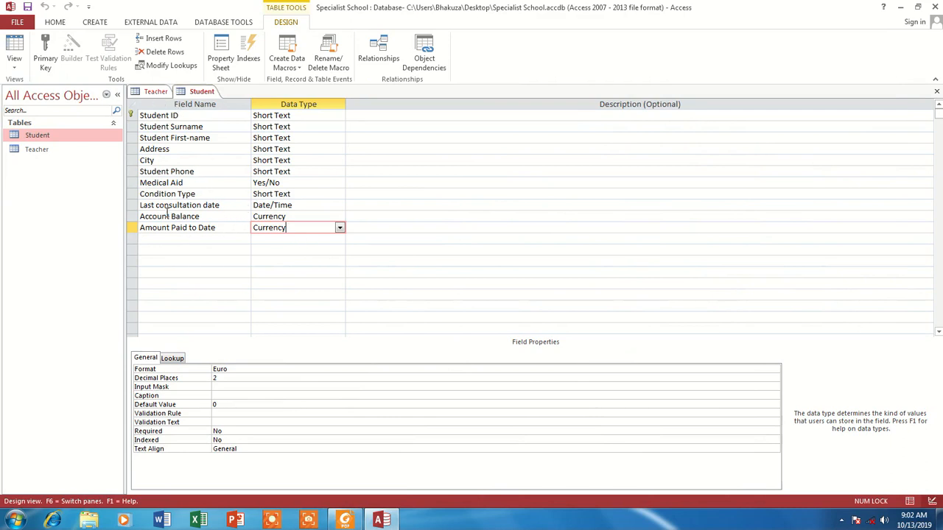
Copy the Teacher ID field name from the Teacher table into a new Short Text field below Amount Paid to Date in Student, then save
click(203, 238)
click(156, 91)
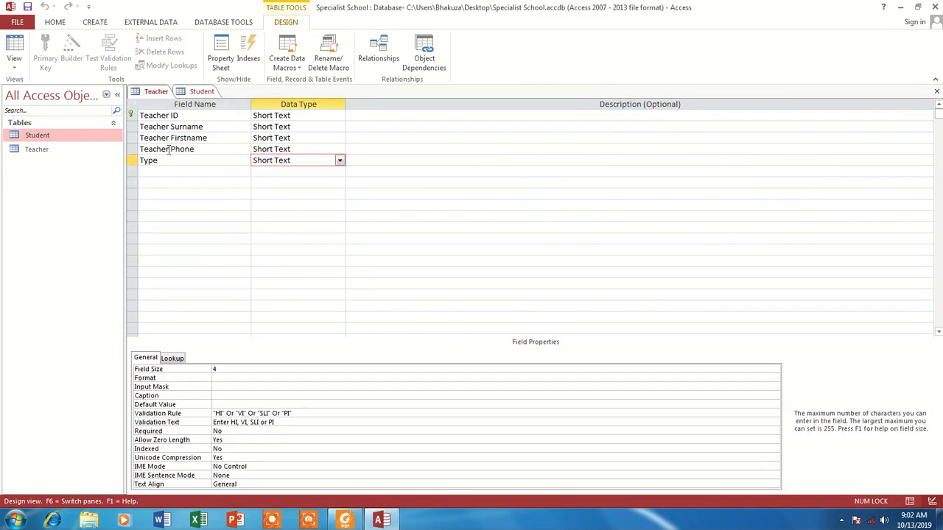
drag(184, 117, 128, 118)
key(ctrl+c)
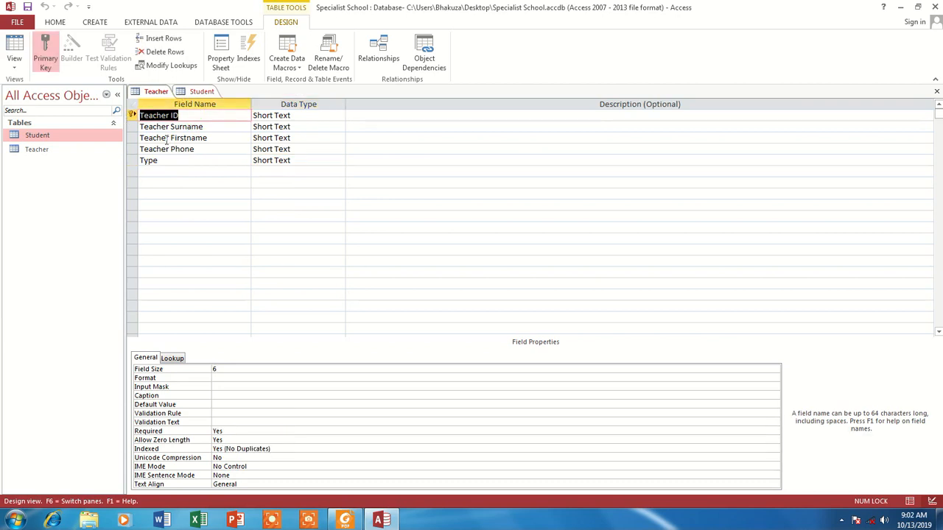
click(202, 92)
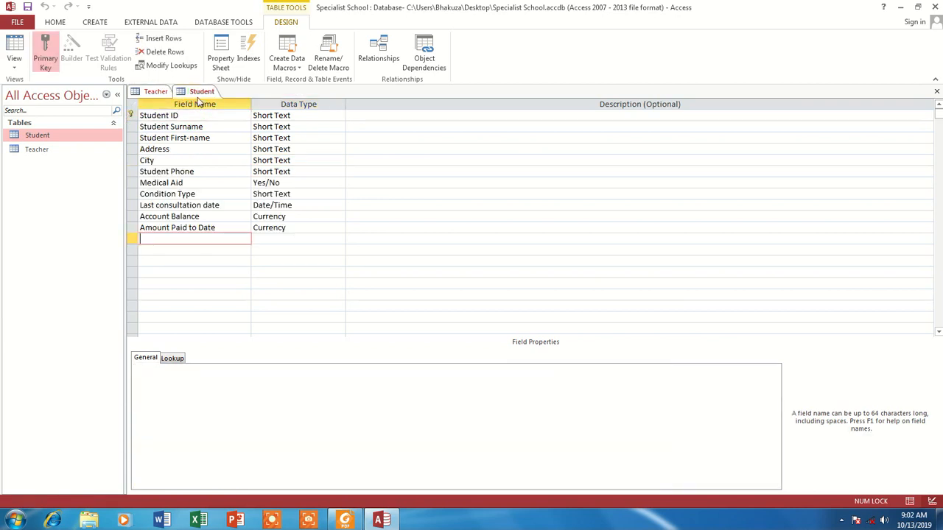
right_click(190, 237)
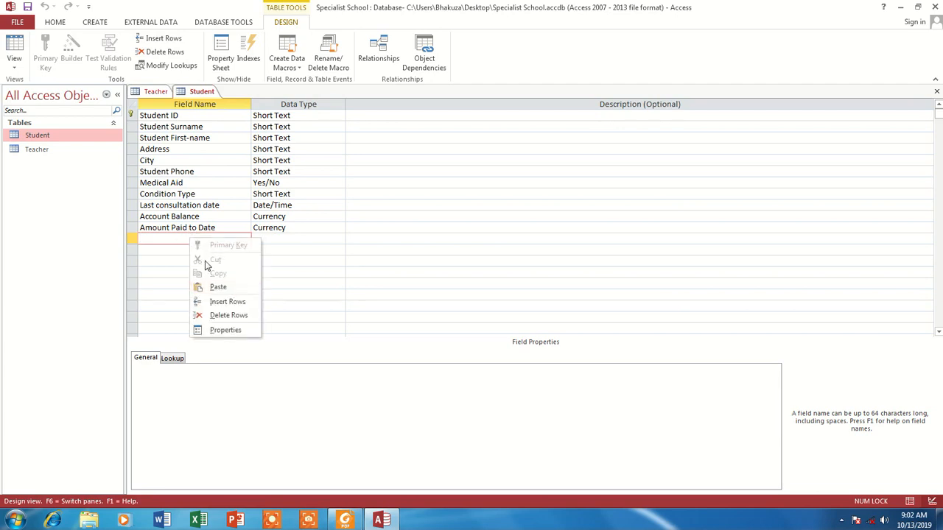
click(218, 286)
click(265, 238)
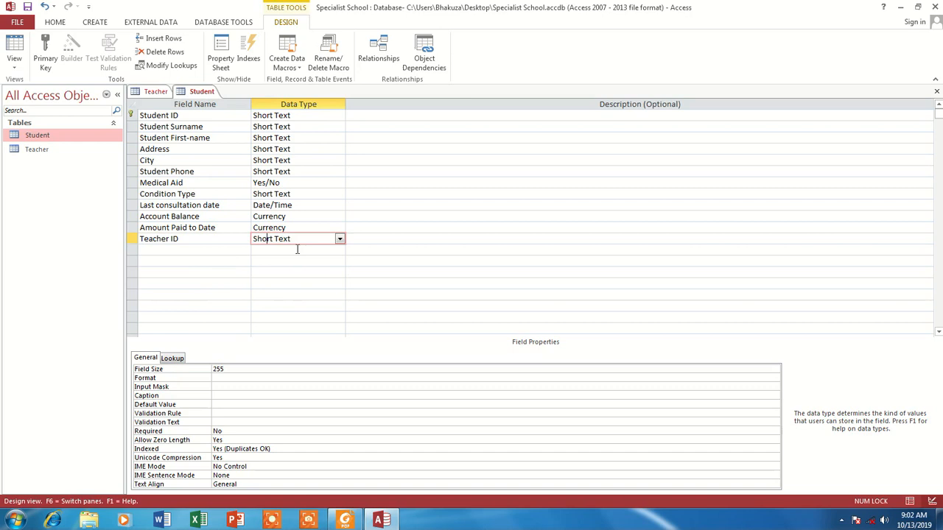
click(28, 7)
Compare the Teacher ID field's design in the Teacher table with the foreign key field in the Student table
click(154, 91)
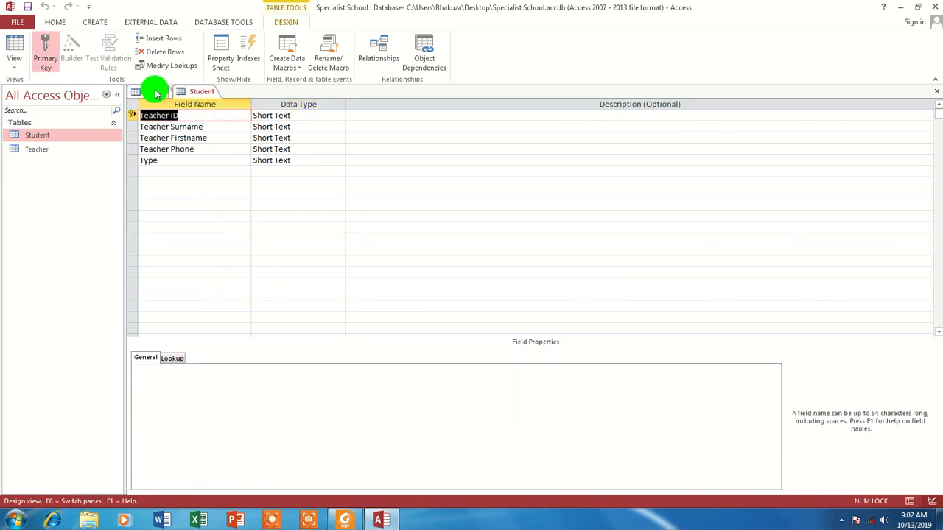
click(190, 92)
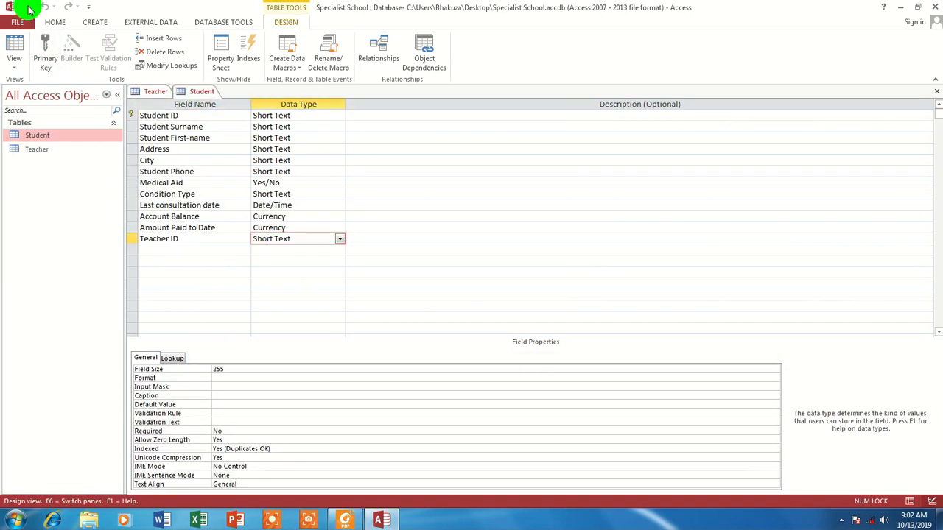
click(154, 91)
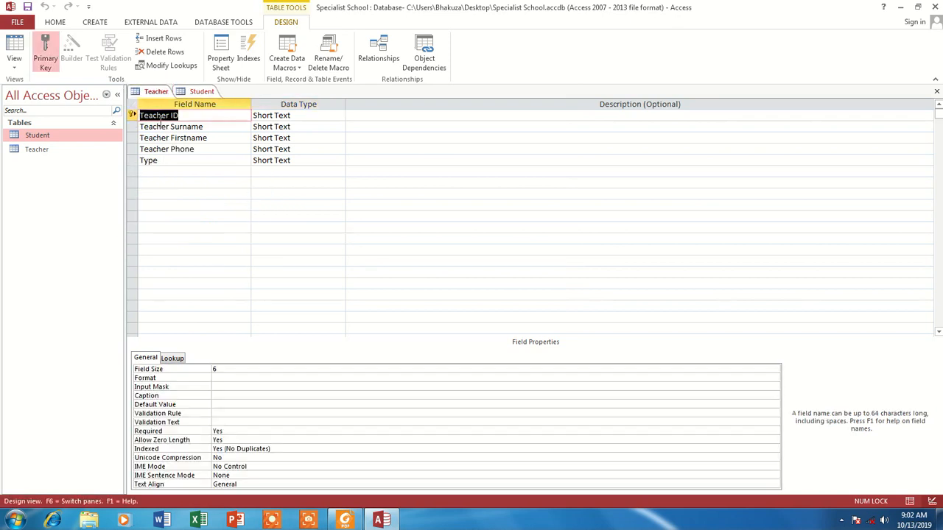
click(193, 91)
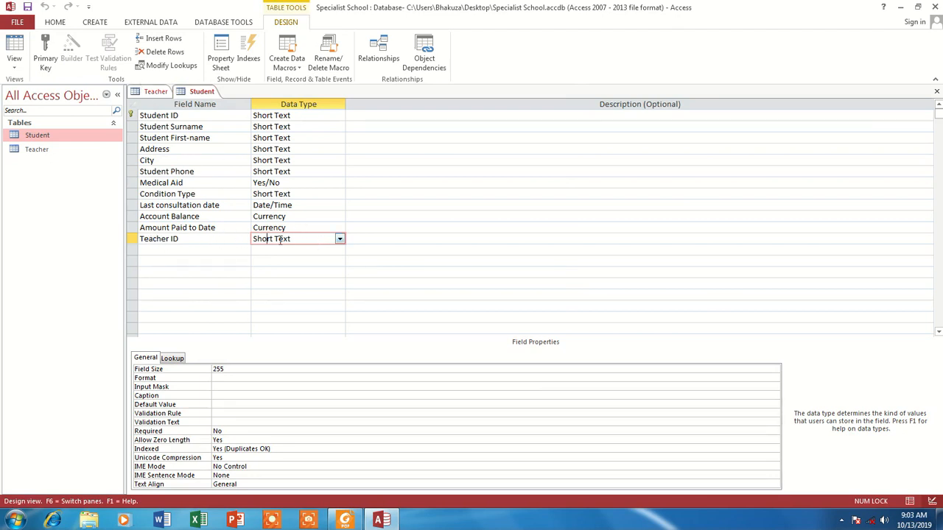
click(155, 92)
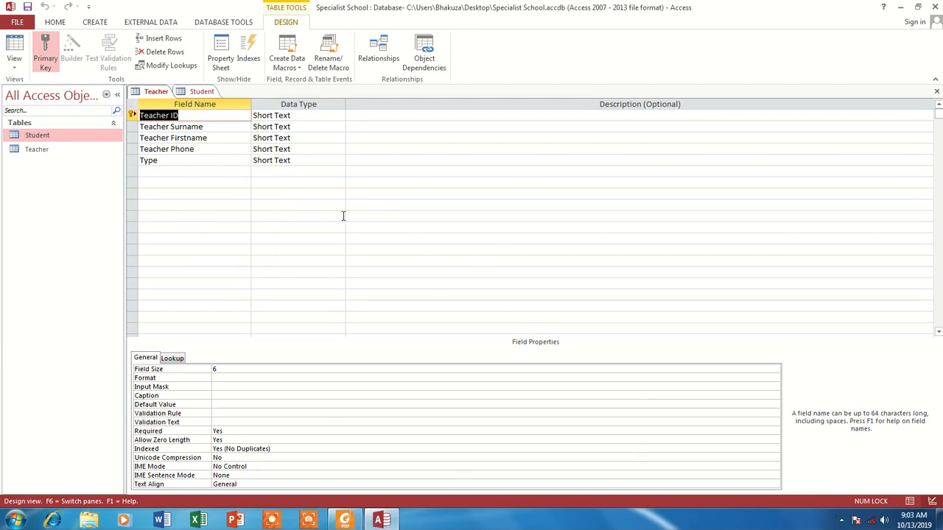
click(202, 91)
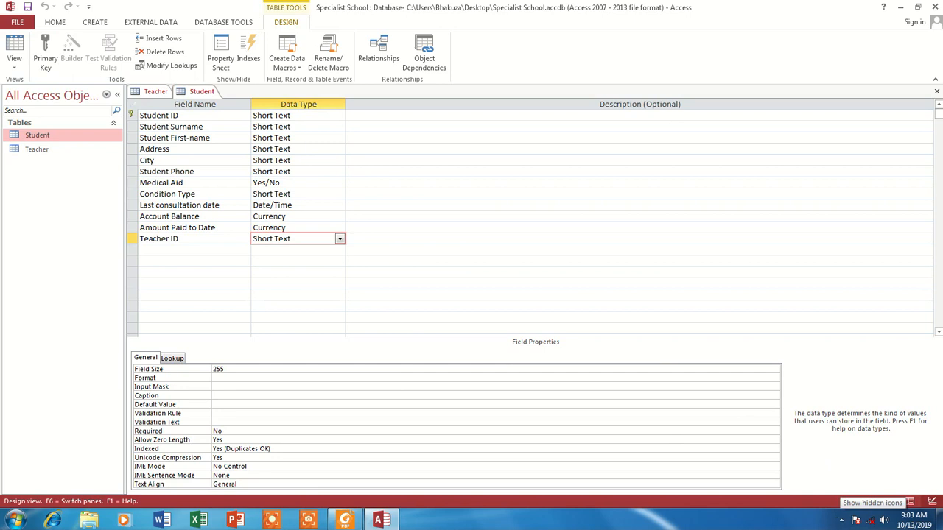
click(841, 522)
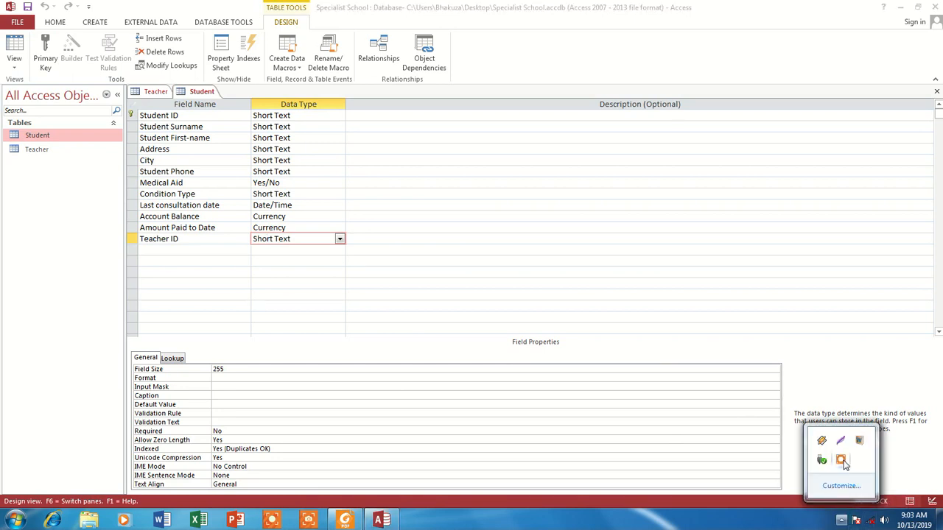
click(842, 460)
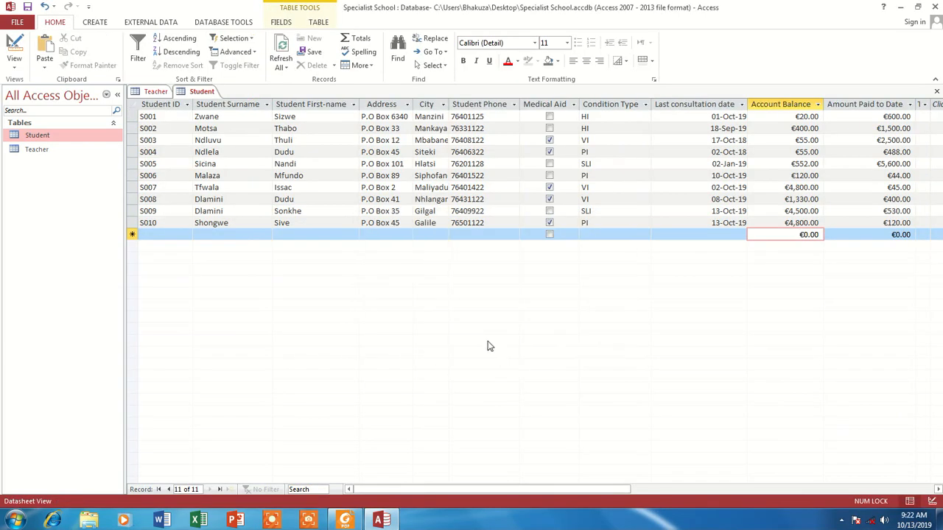
Review the records in the Teacher and Student datasheets and check them against the field lists in the question PDF
click(158, 92)
click(193, 92)
click(158, 92)
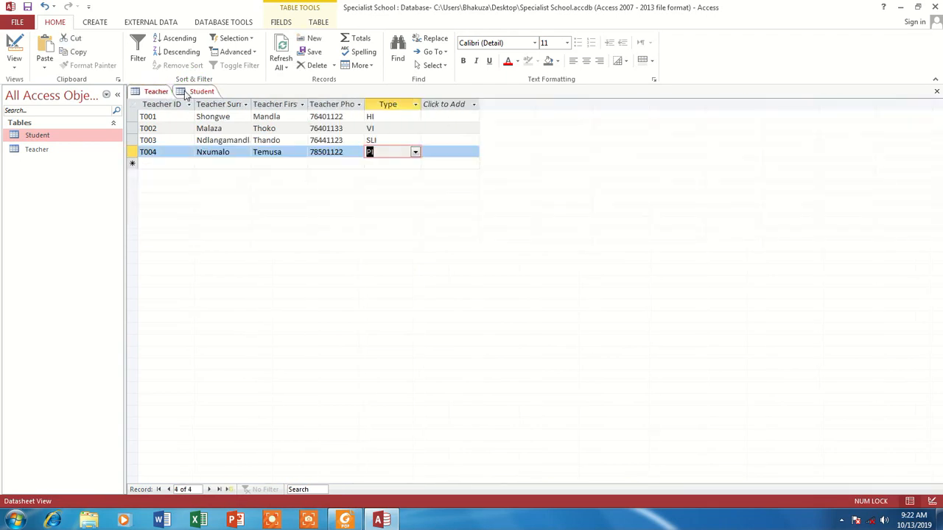
click(197, 91)
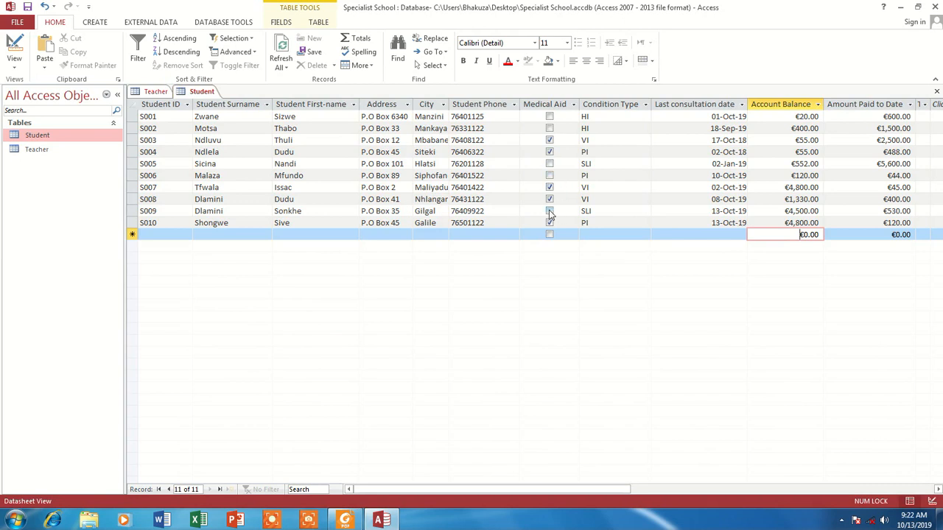
click(349, 520)
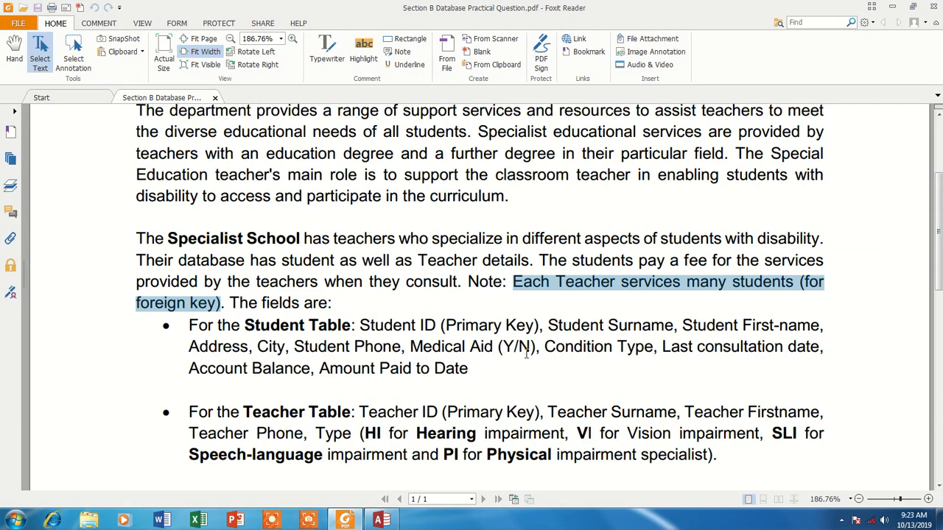
click(381, 520)
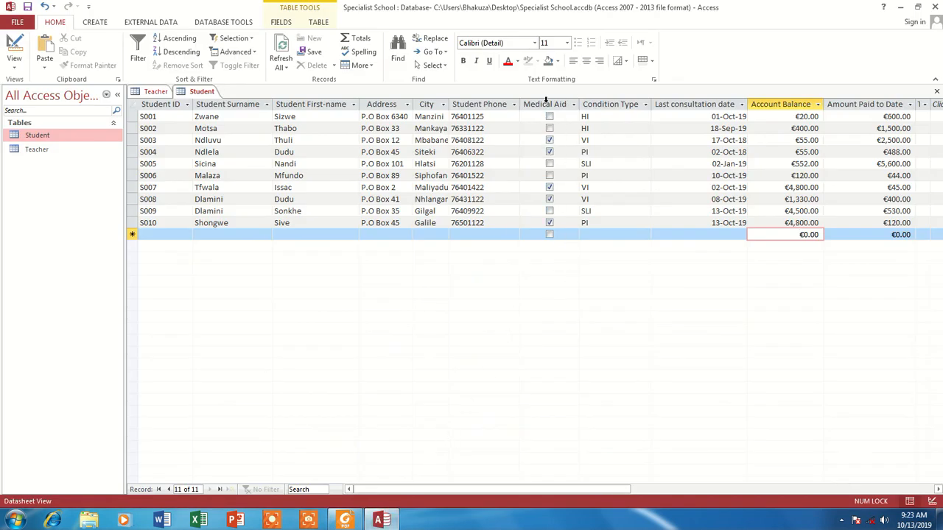
In the Student table's design, set the Medical Aid field's lookup display control to Text Box
click(21, 43)
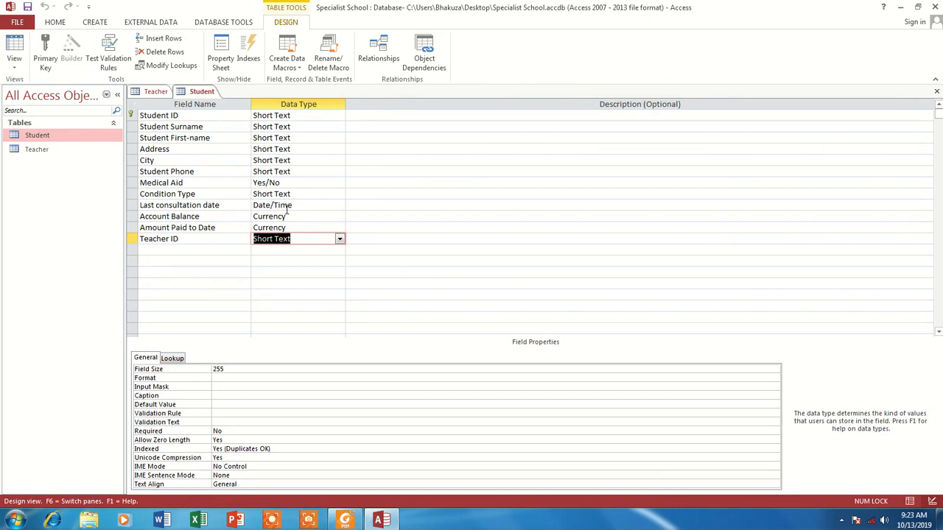
click(292, 183)
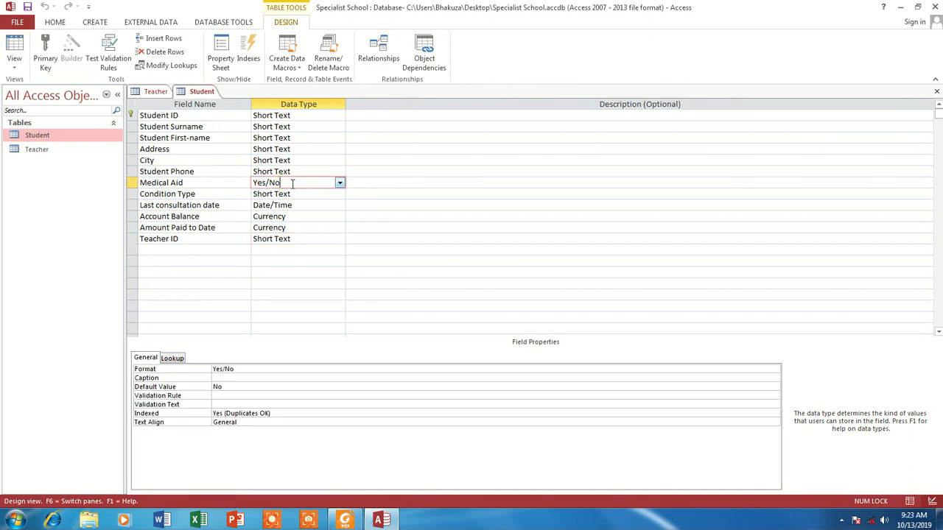
click(250, 369)
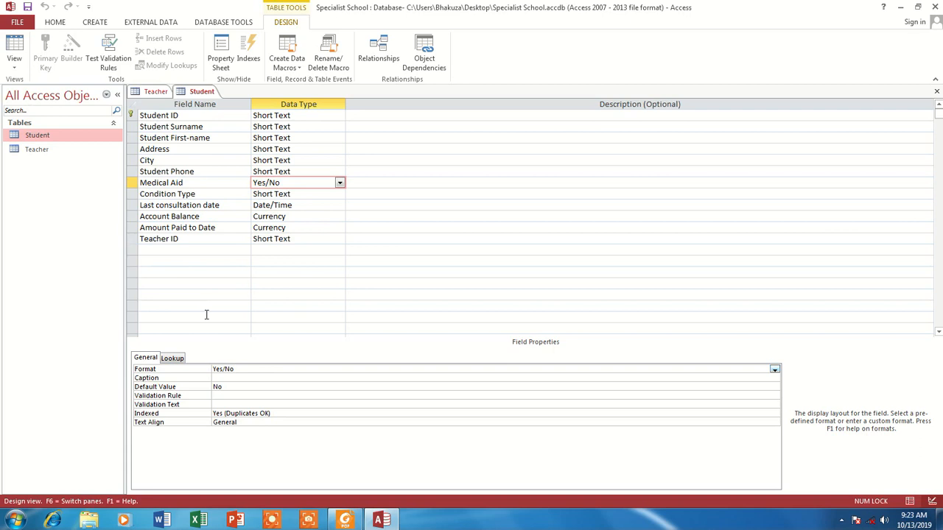
click(174, 358)
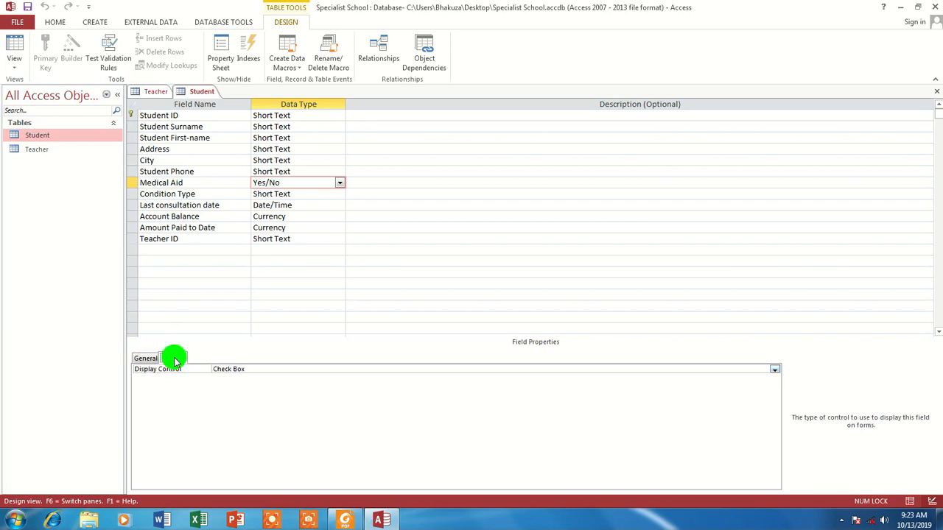
click(253, 369)
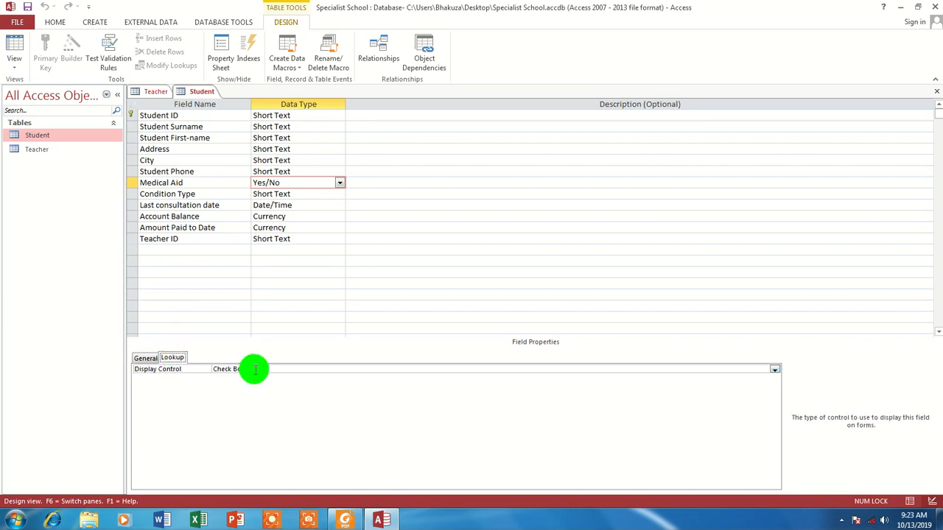
click(774, 369)
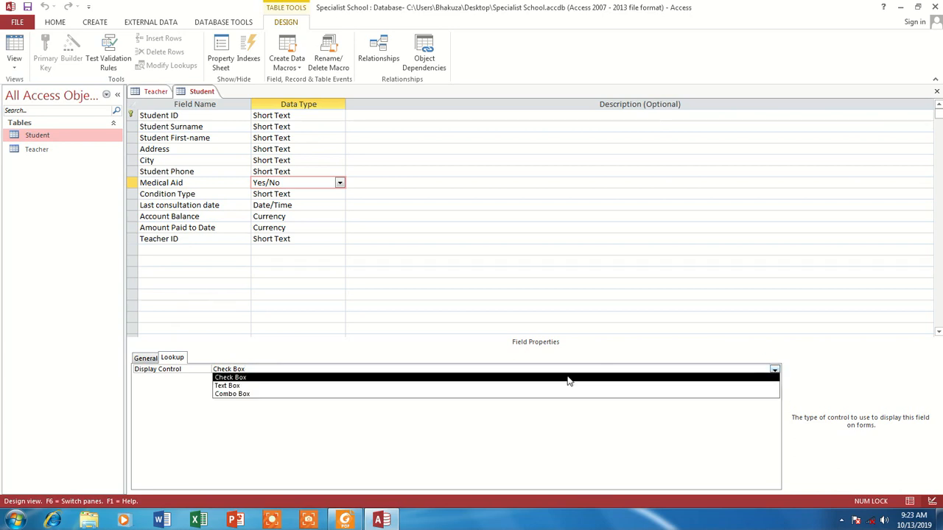
click(234, 378)
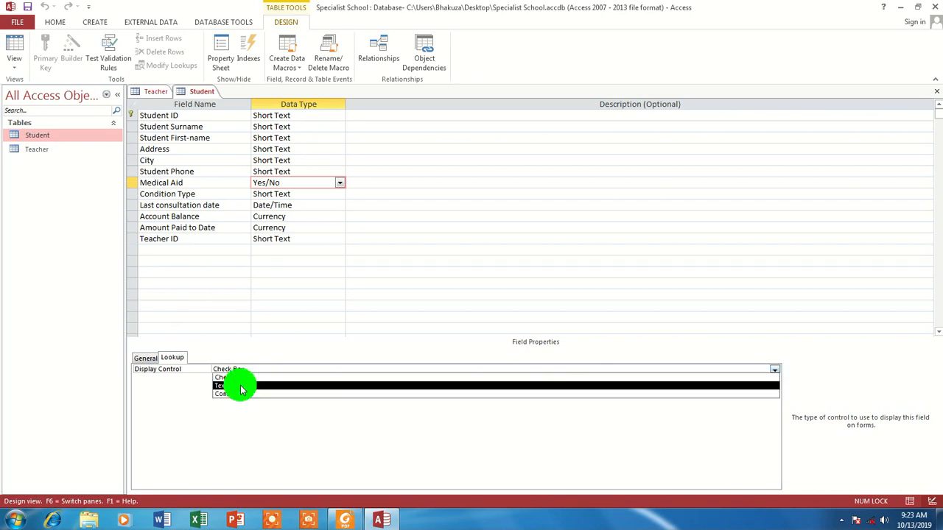
Save the Student table and check its records in Datasheet View before returning to Design View
click(27, 7)
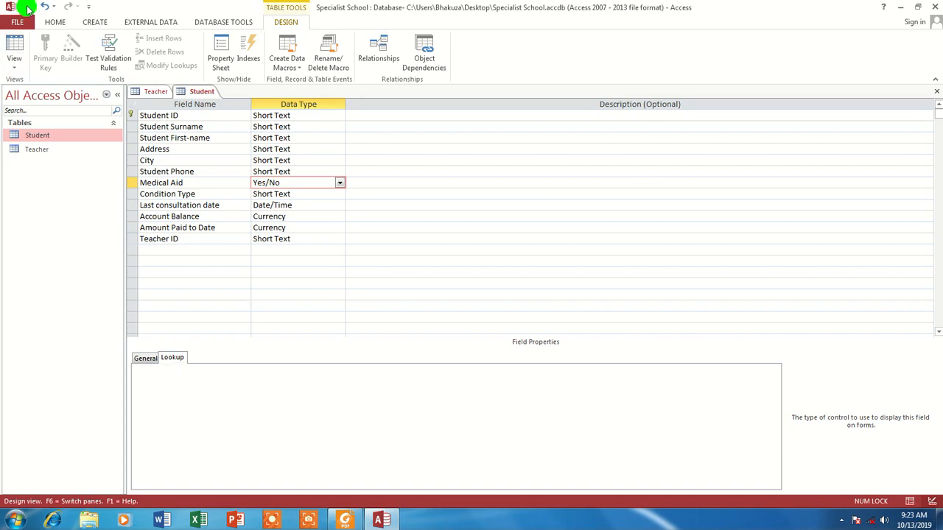
click(13, 48)
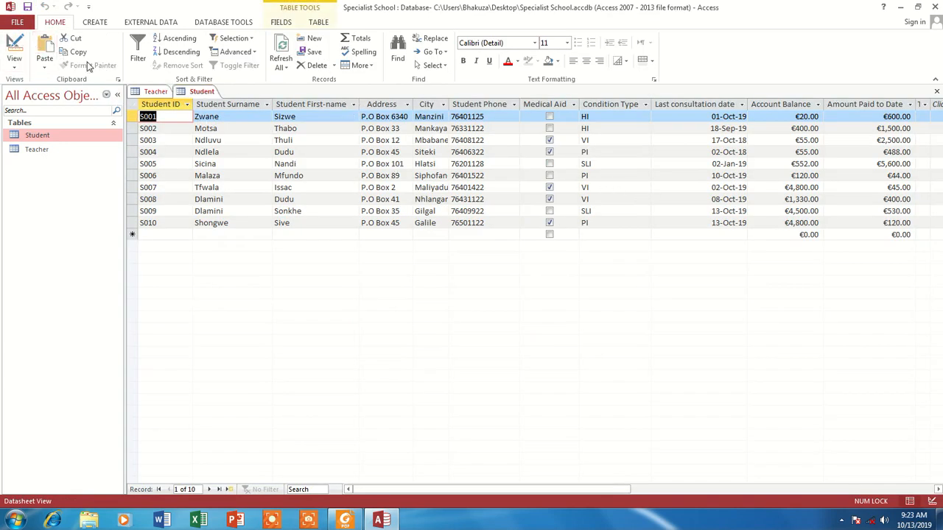
click(17, 65)
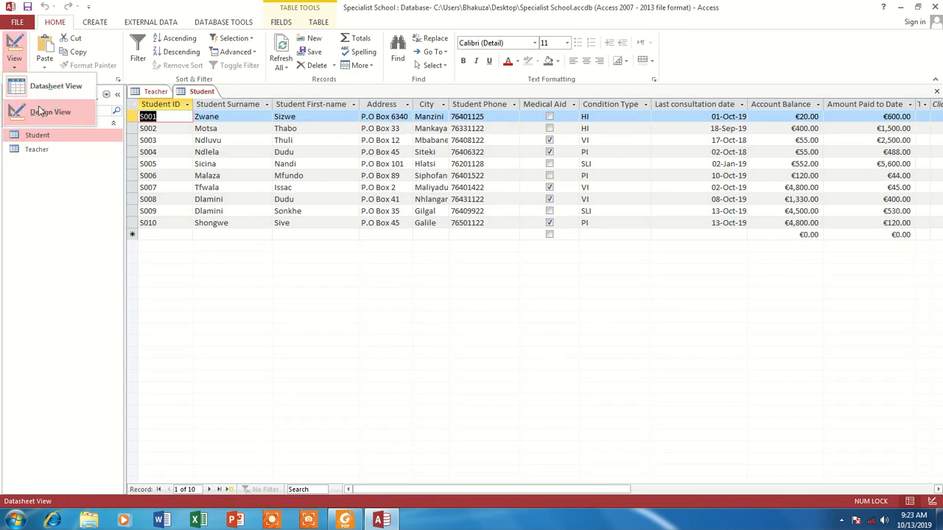
click(44, 112)
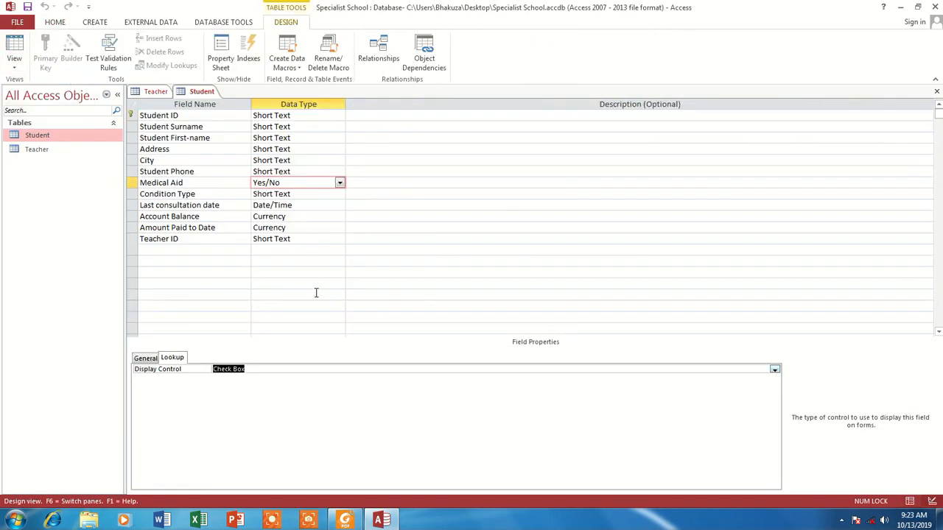
Try to set the Medical Aid field's Display Control to Text Box, saving the table and switching to Datasheet View
click(775, 369)
click(230, 385)
click(14, 45)
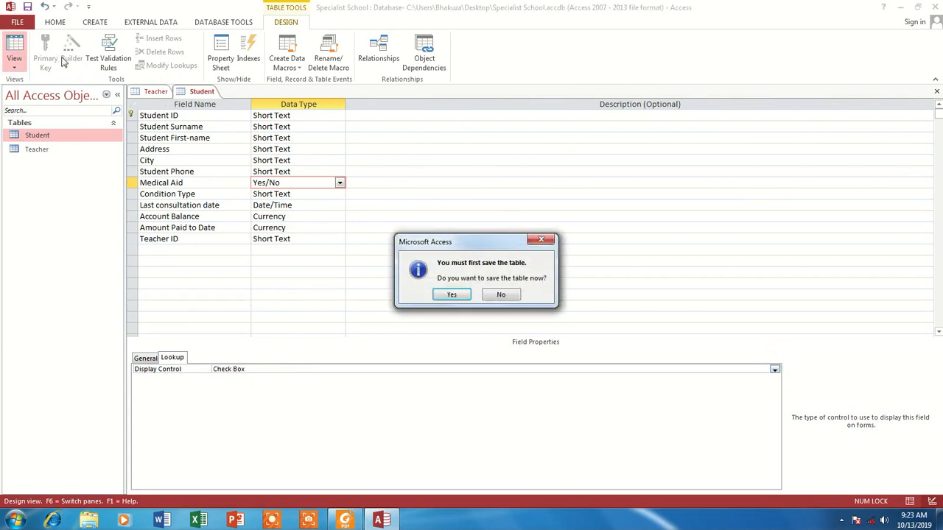
click(446, 293)
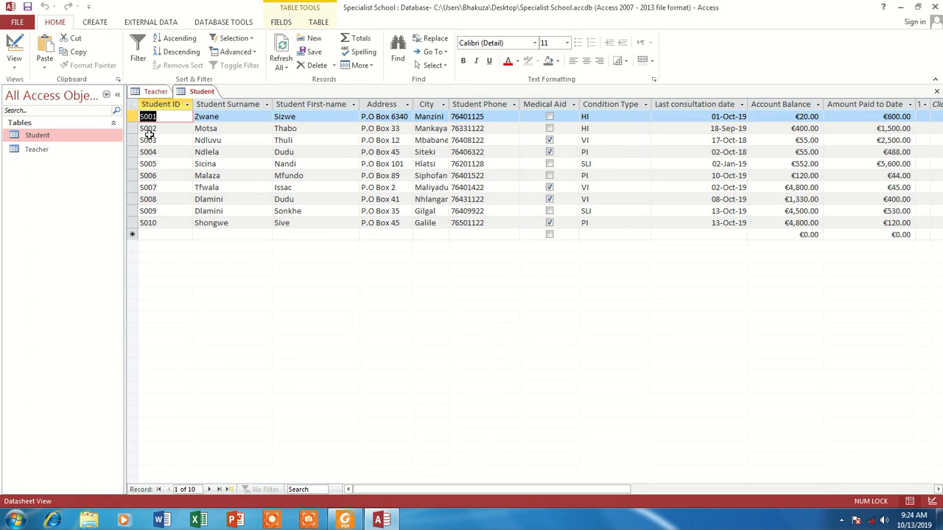
Return the Student table to Design View and try selecting Text Box as Medical Aid's Display Control
click(14, 45)
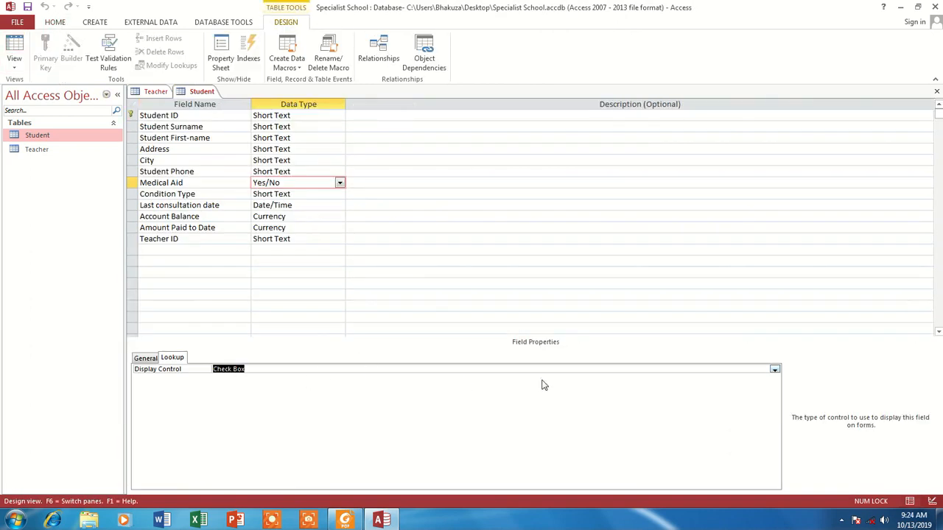
click(383, 369)
click(774, 369)
click(265, 381)
click(775, 369)
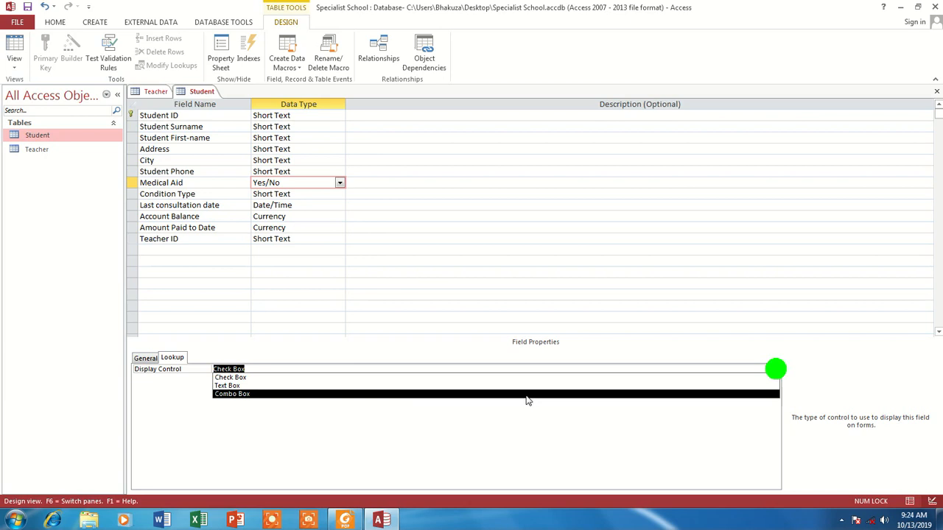
click(223, 386)
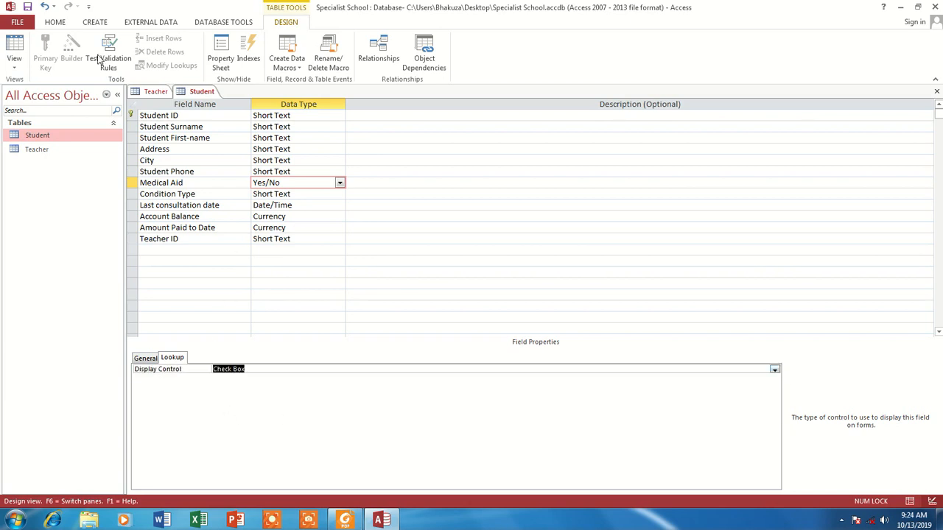
Try to set Medical Aid's Display Control to Combo Box and check the field's general properties
click(775, 369)
click(221, 393)
click(146, 358)
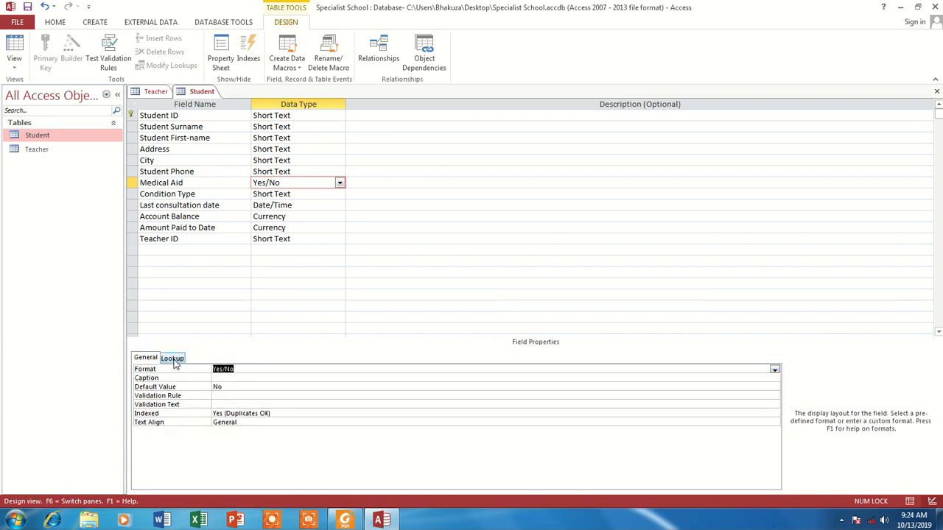
click(172, 358)
click(752, 408)
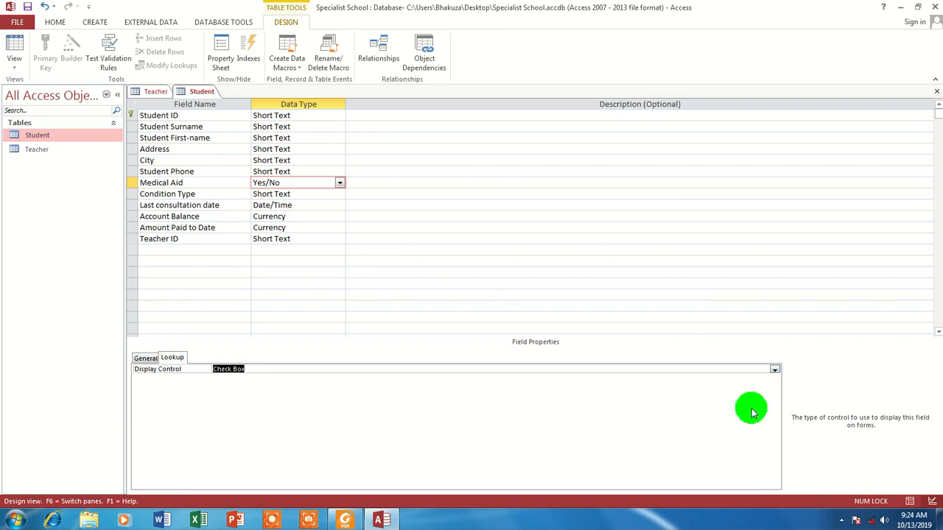
Try repeatedly to change the Medical Aid field's Display Control to Text Box
click(774, 370)
click(215, 381)
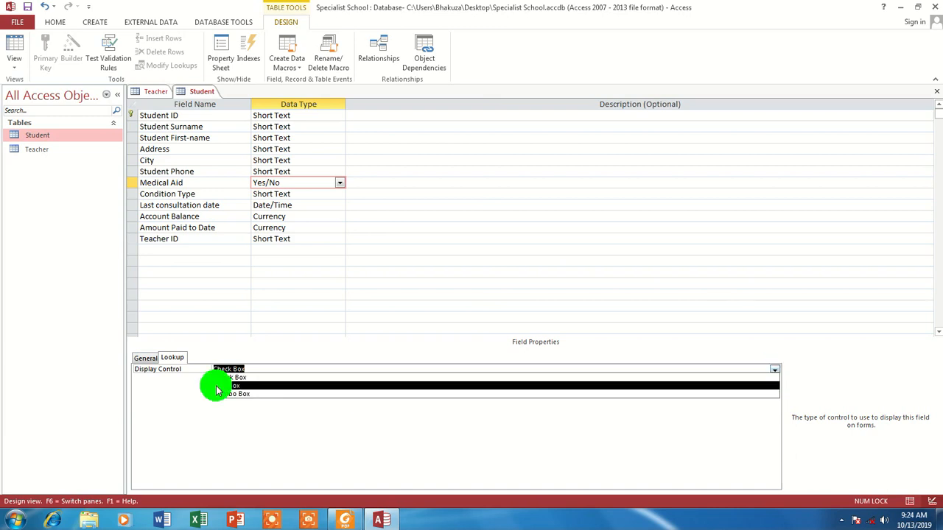
click(266, 372)
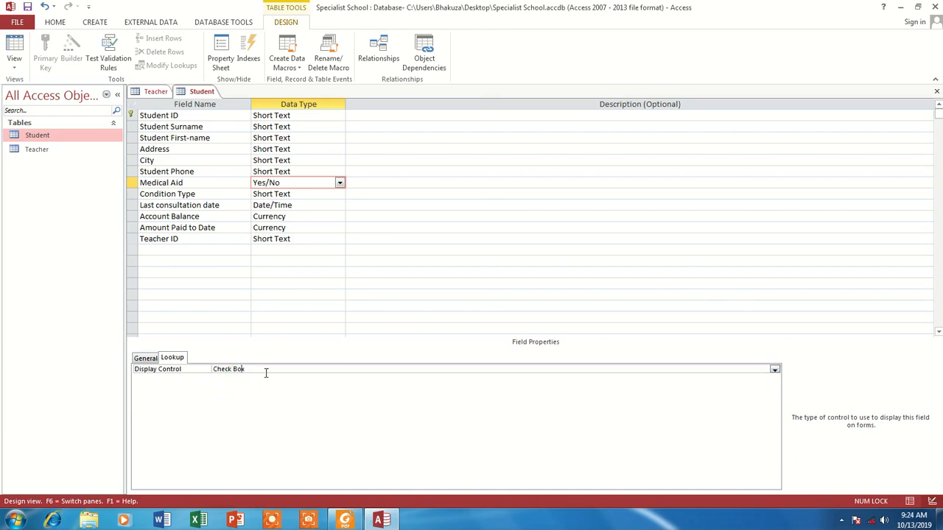
click(774, 370)
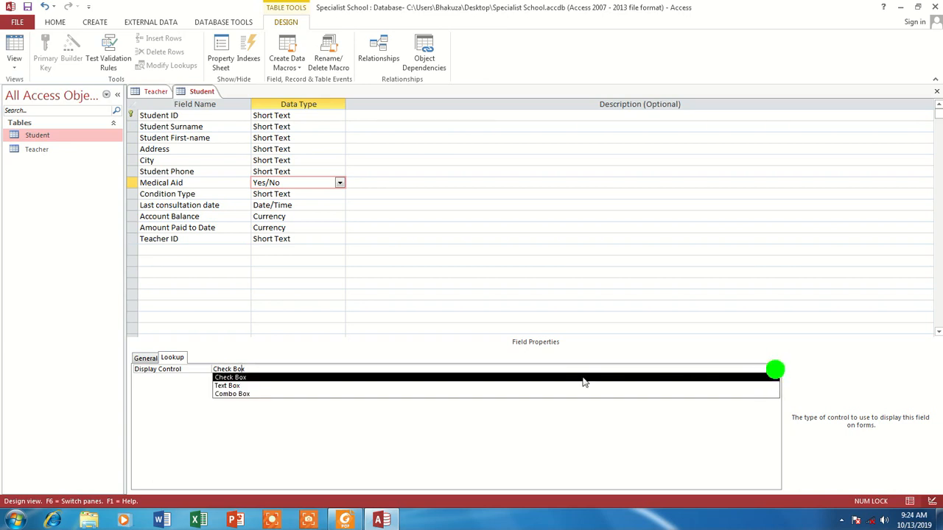
click(224, 385)
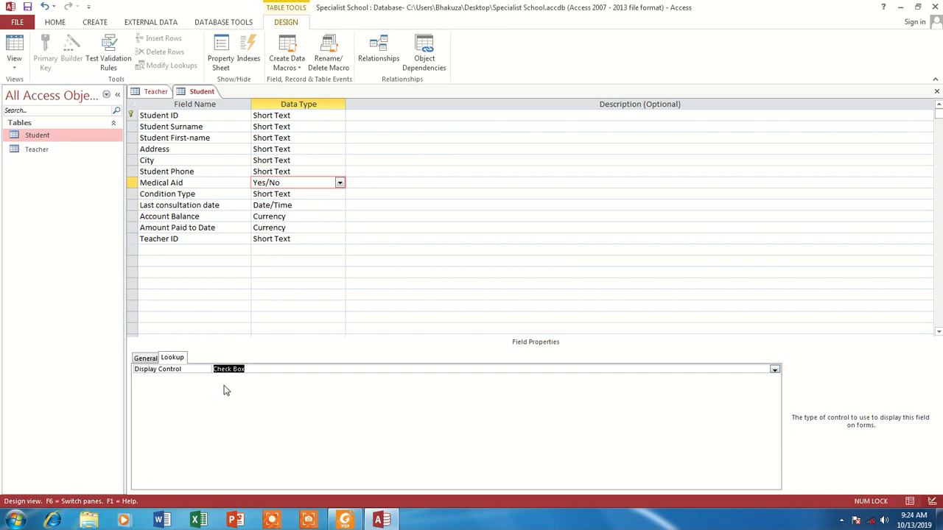
click(542, 372)
click(774, 369)
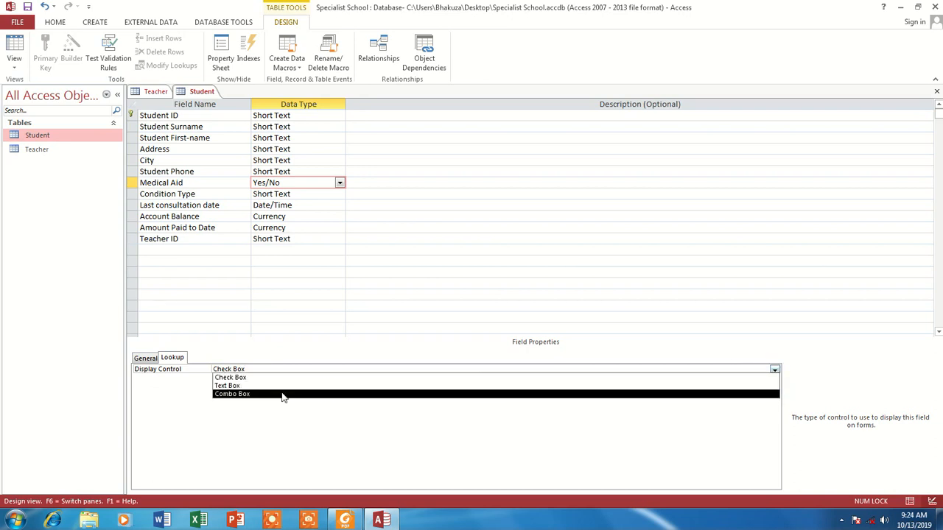
click(226, 386)
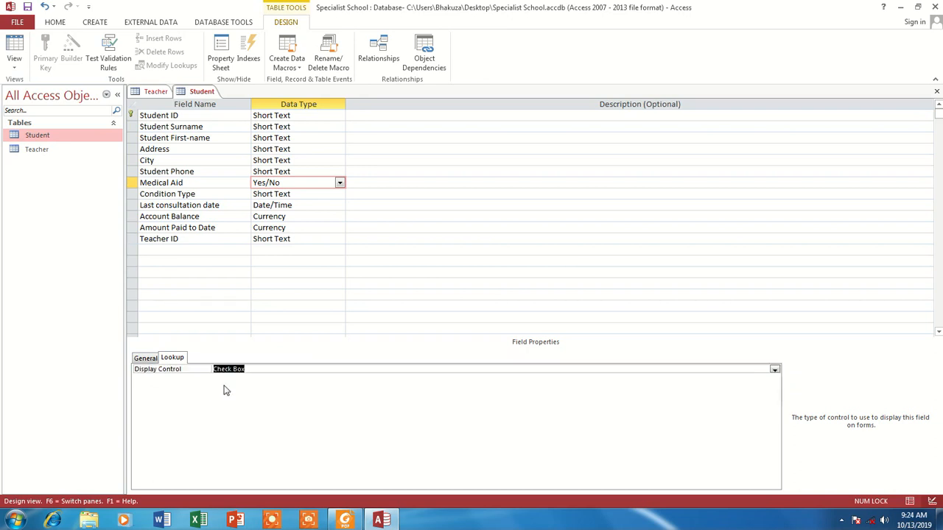
Close the Teacher and Student tables, saving the Student design changes, and reopen both tables
click(152, 91)
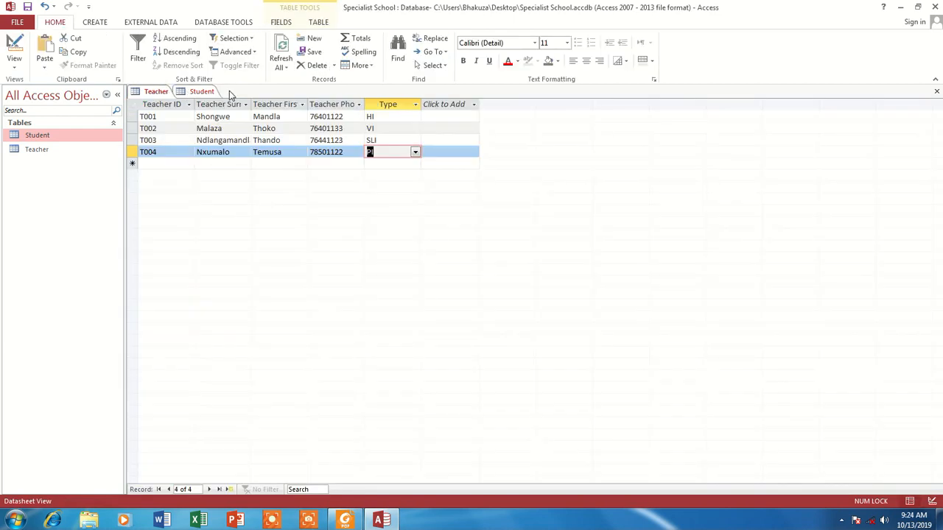
click(936, 90)
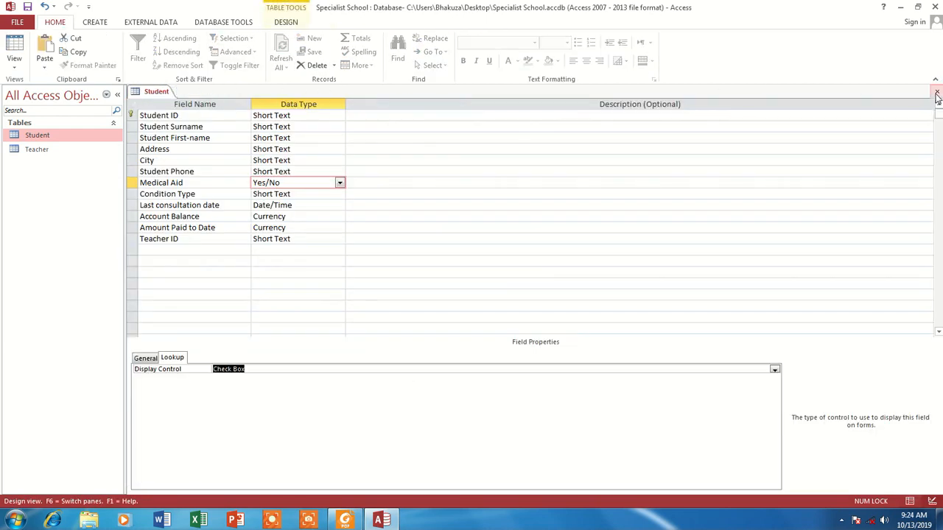
click(936, 90)
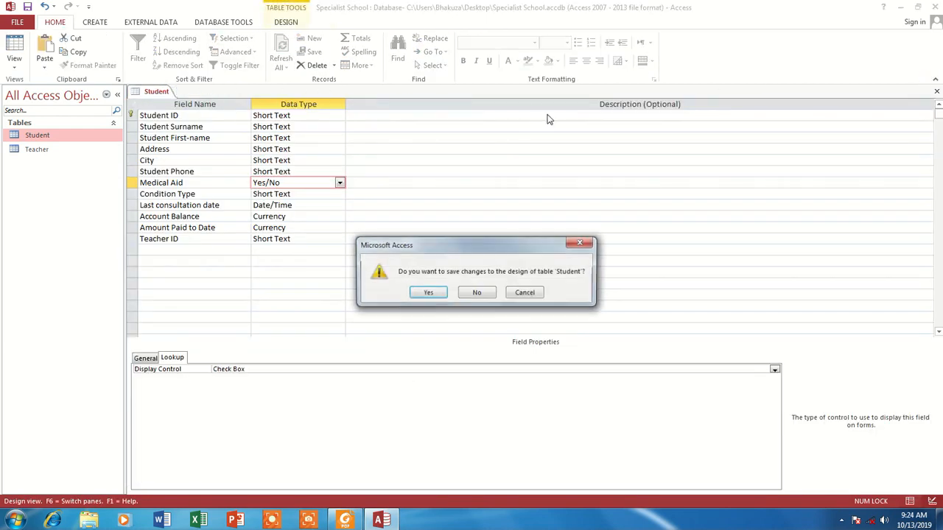
click(429, 293)
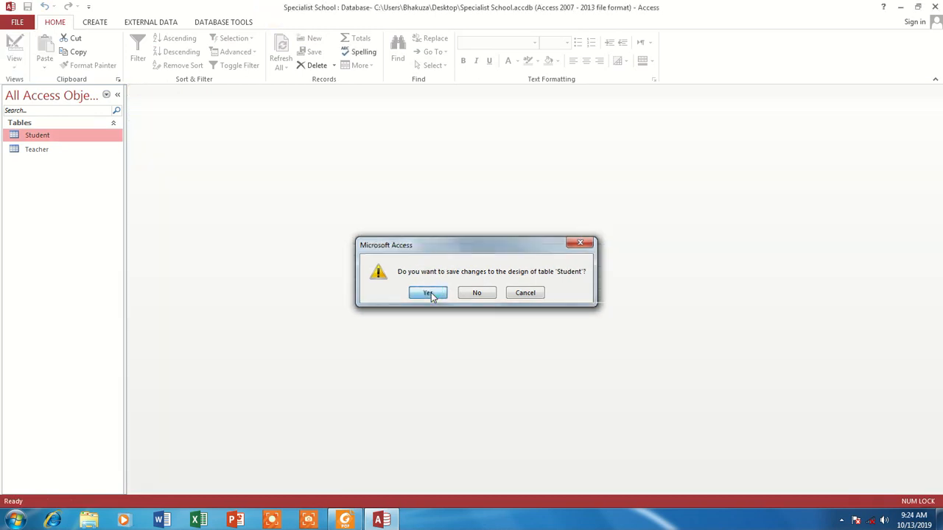
double_click(39, 150)
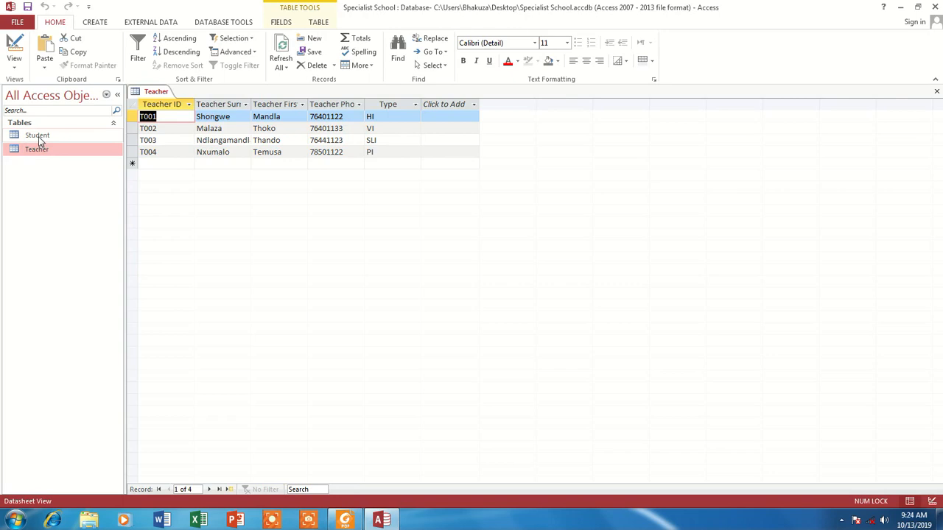
double_click(38, 136)
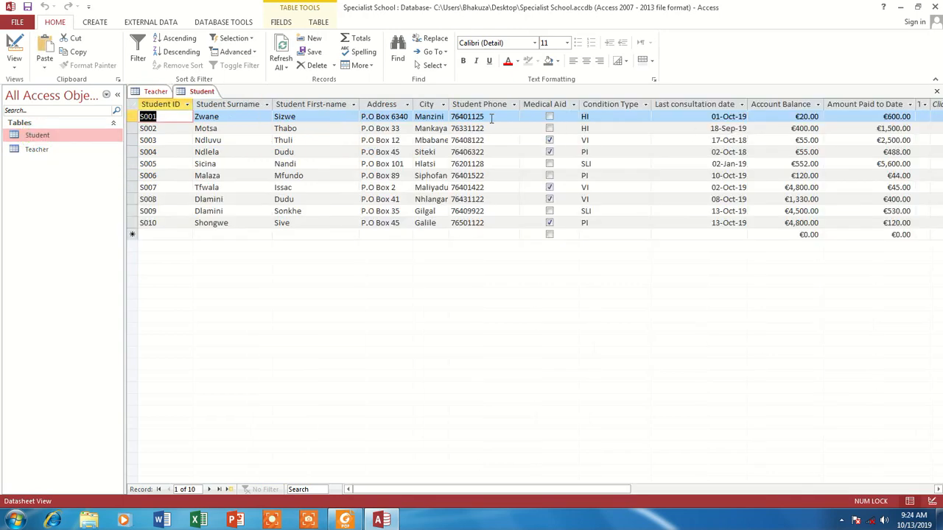
Show the Student table in Design View and try setting the Yes/No field Medical Aid to display as a Text Box
click(14, 49)
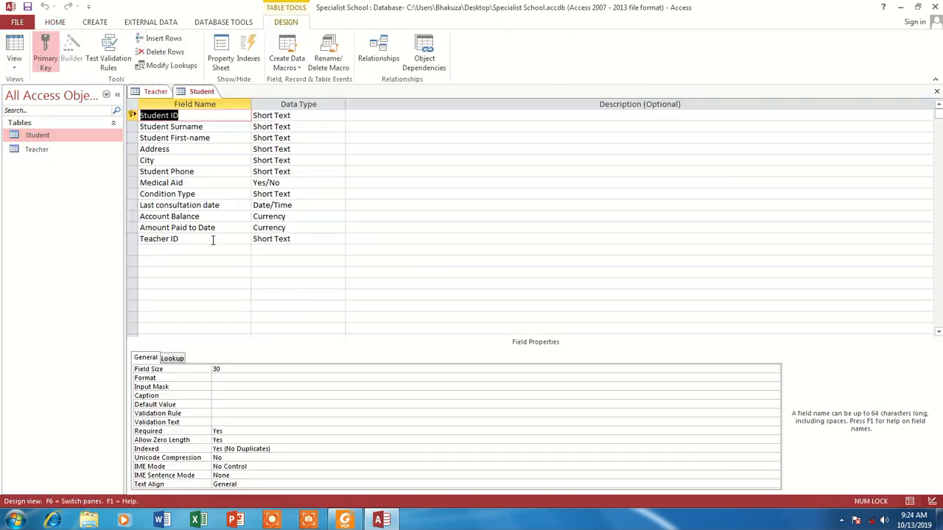
click(302, 182)
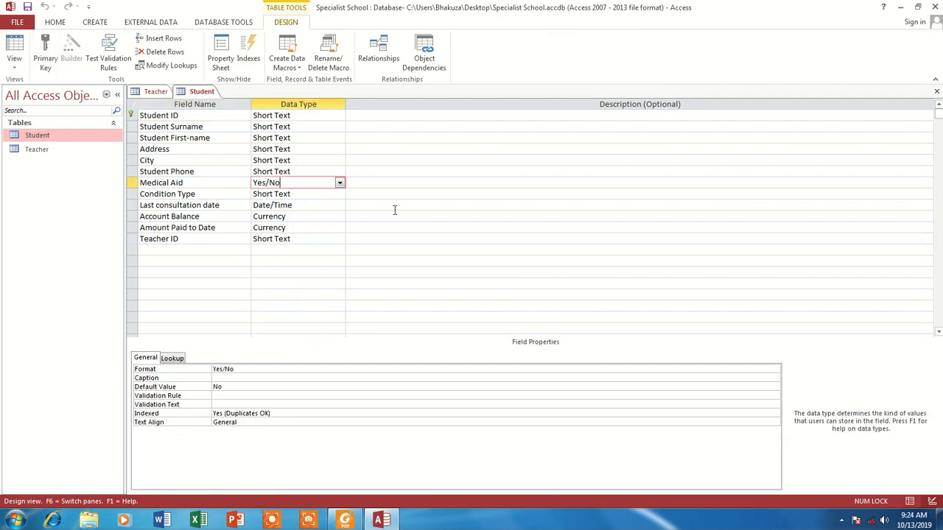
click(172, 358)
click(246, 370)
click(774, 369)
click(244, 387)
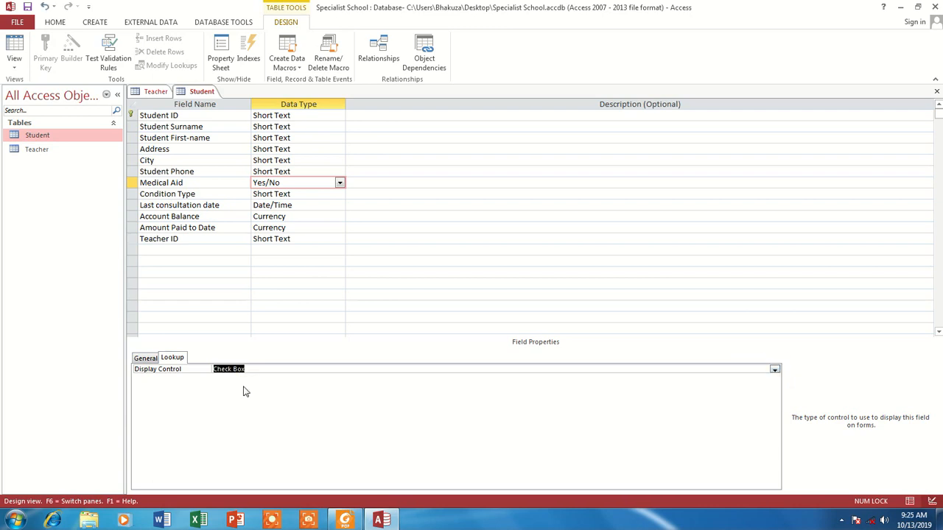
Try to enter "Text" directly as Medical Aid's Display Control, undo the entry, and dismiss the list of control types
click(252, 369)
drag(233, 369, 211, 372)
text(Text)
click(44, 5)
click(774, 369)
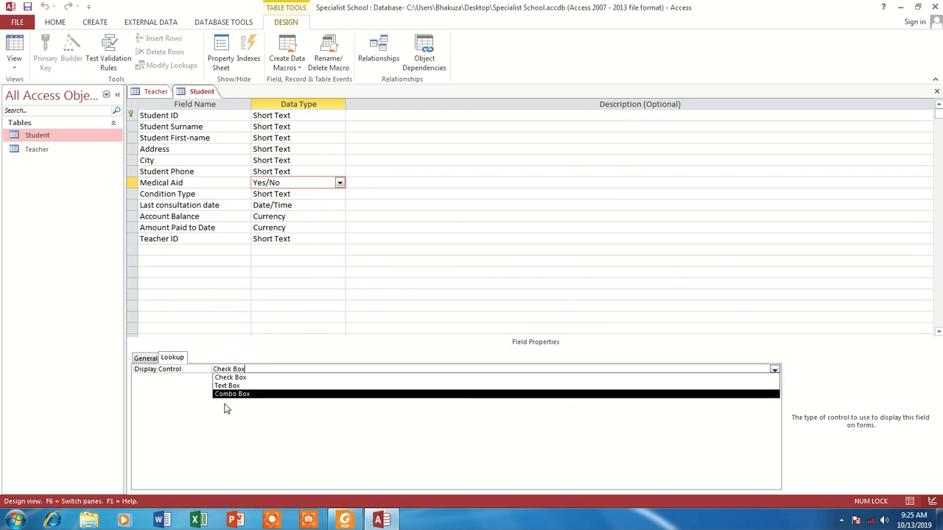
key(Escape)
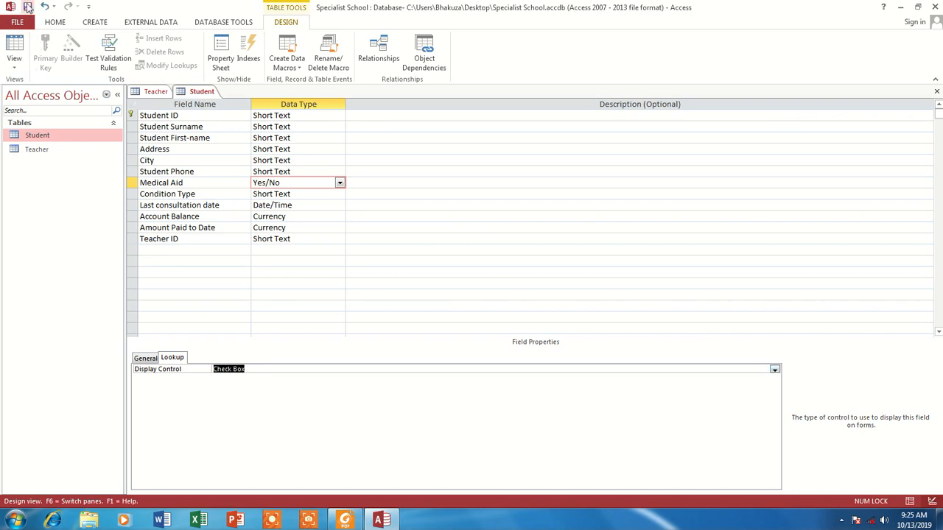
Set the Medical Aid field's Format to True/False in its general properties
click(59, 20)
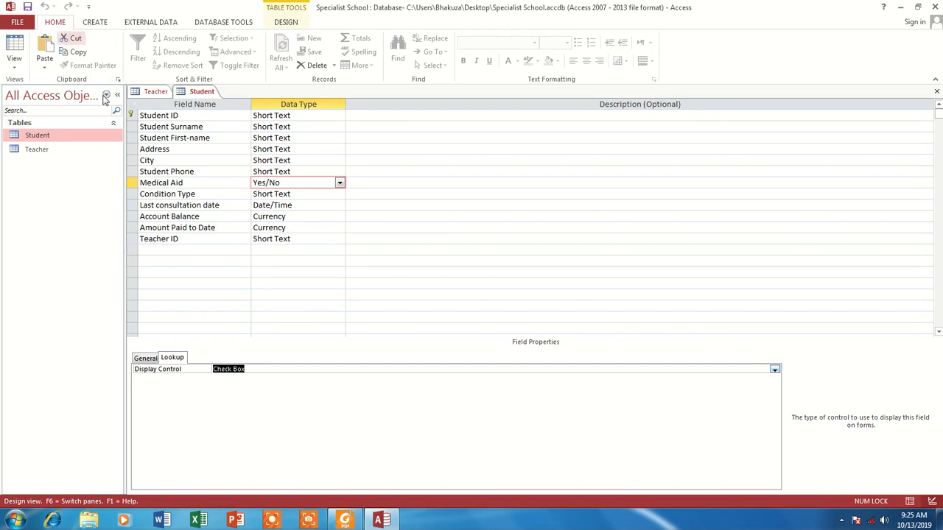
click(145, 359)
click(238, 372)
click(774, 370)
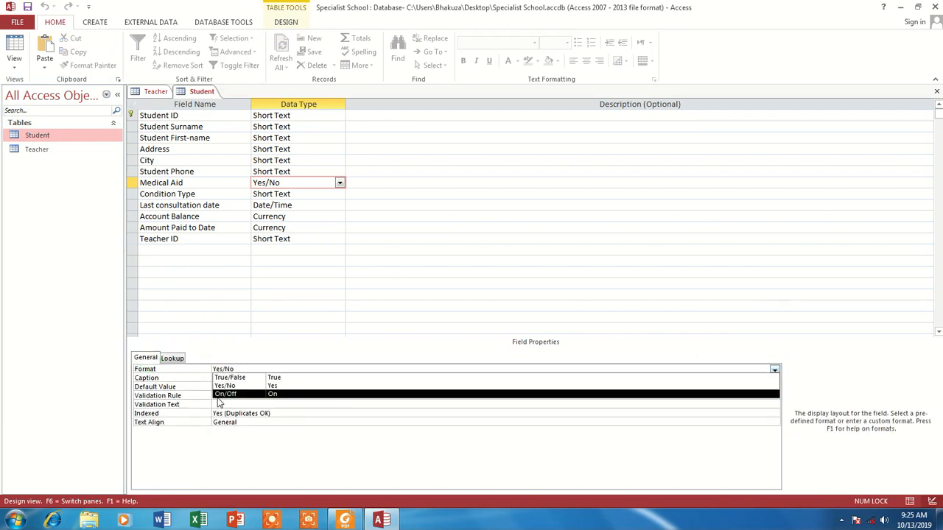
click(229, 378)
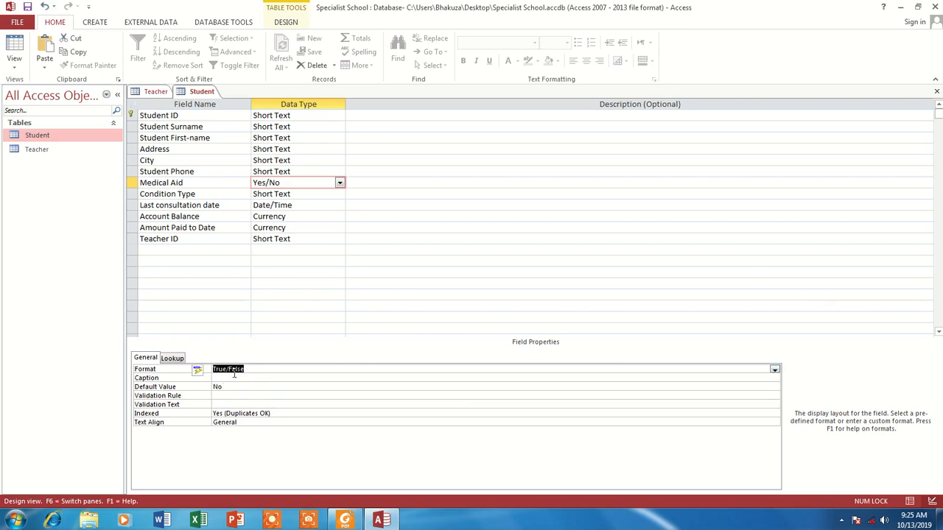
Choose Check Box as the Medical Aid field's Display Control in its lookup properties
click(173, 357)
click(774, 369)
click(233, 379)
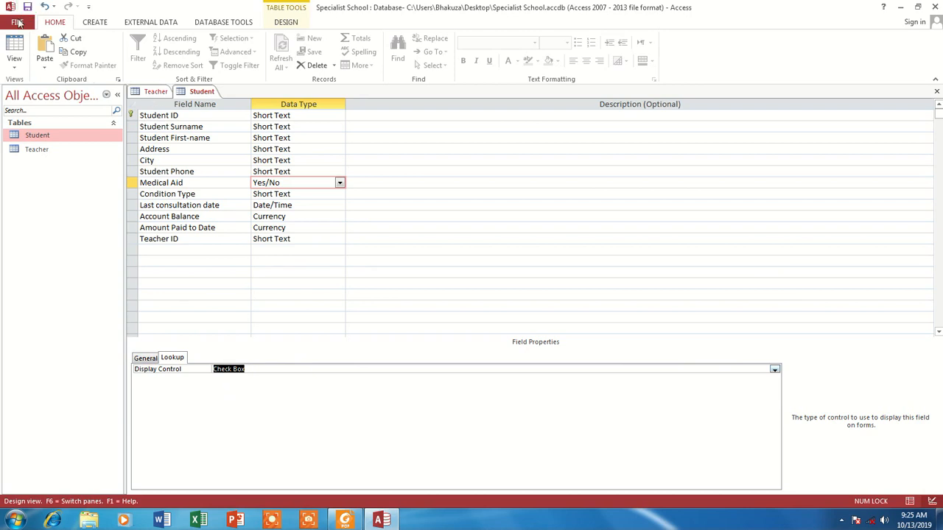
Mark Medical Aid as checked for the first student record in Datasheet View and return to Design View
click(13, 40)
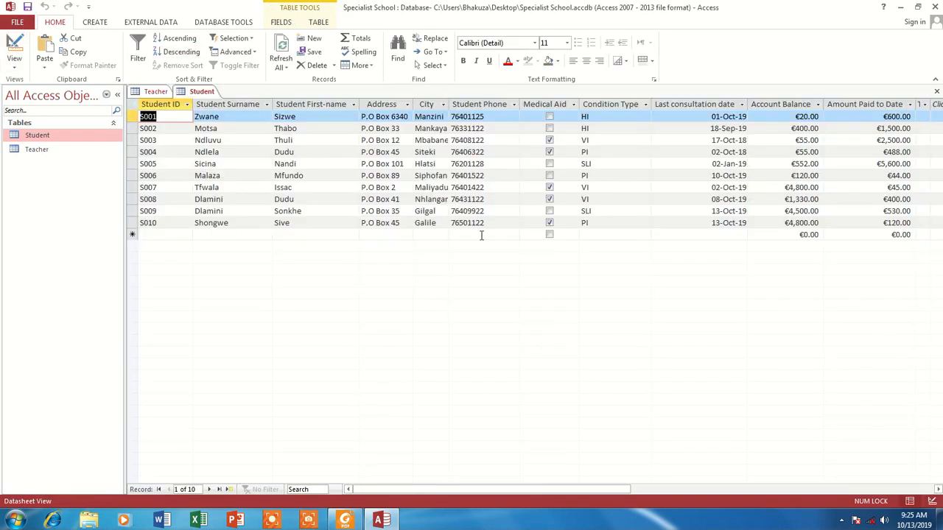
click(549, 117)
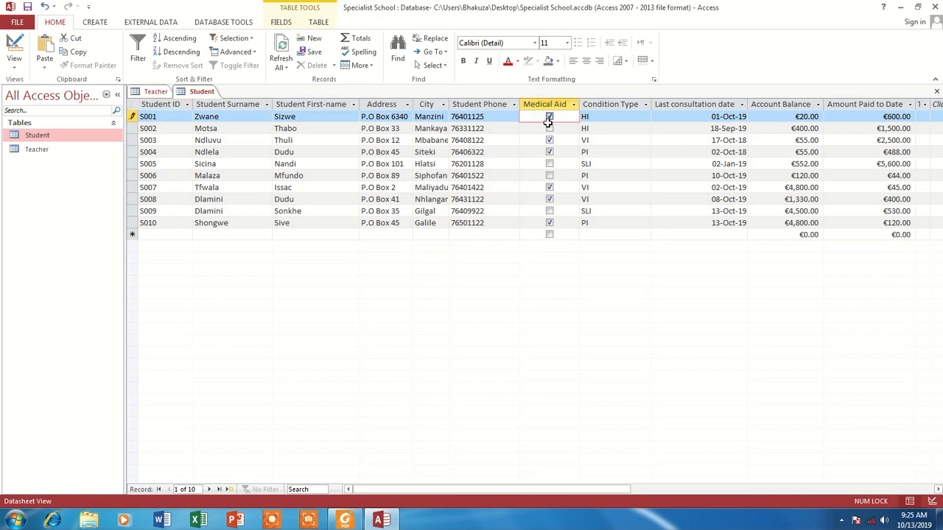
click(14, 44)
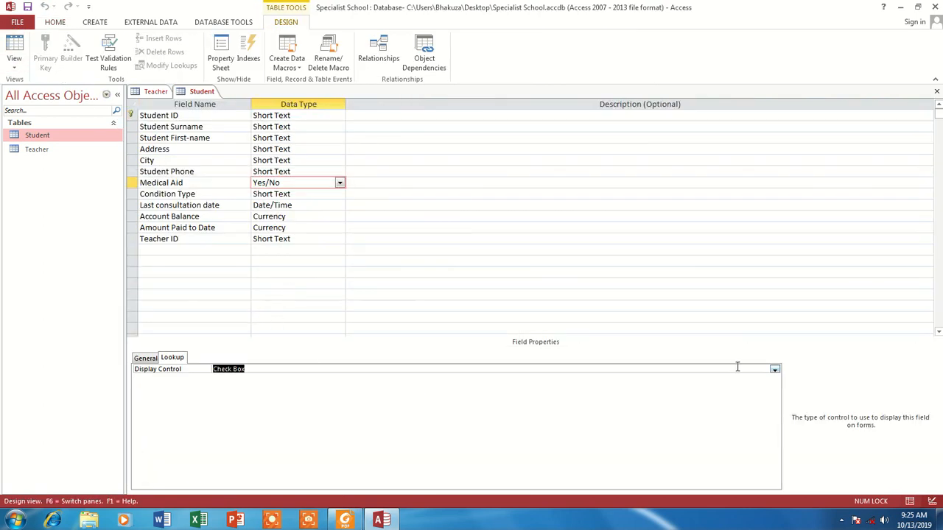
Select Check Box again as the Medical Aid field's Display Control and show the Student table in Datasheet View
click(774, 371)
click(224, 380)
click(15, 42)
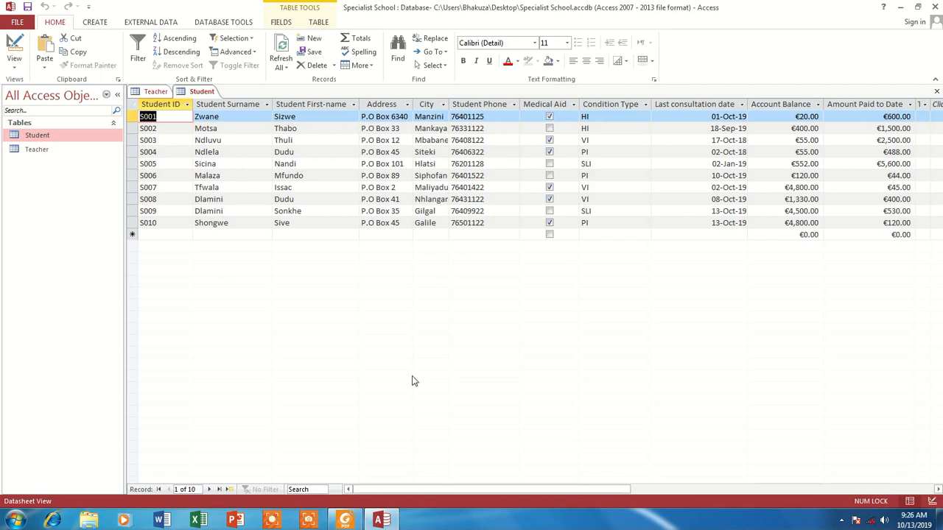
Switch to the practical question PDF in Foxit Reader and read question 4 on referential integrity and the required queries
click(343, 522)
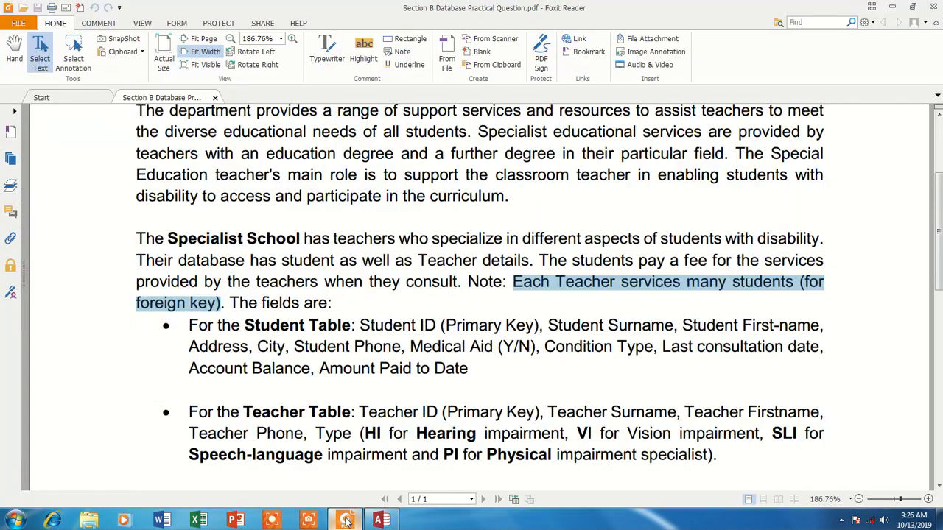
scroll(309, 287, down, 5)
scroll(309, 283, down, 5)
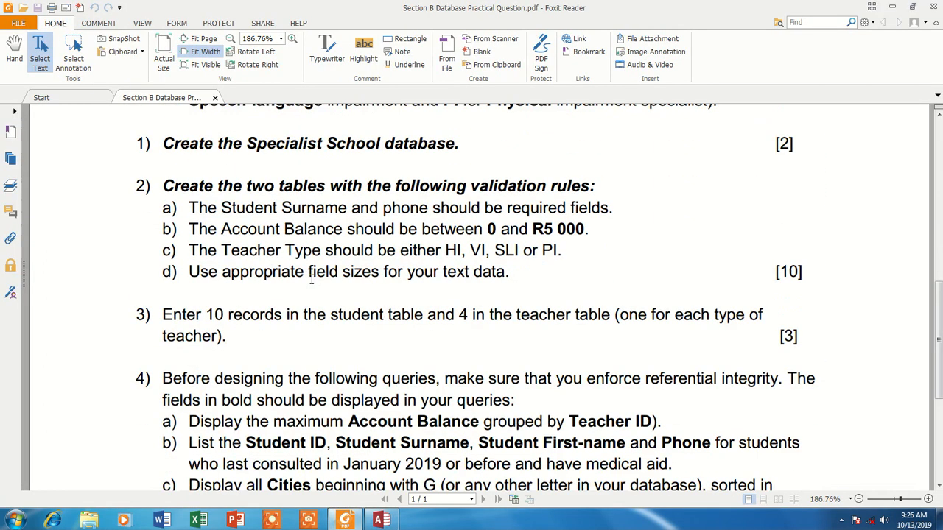
scroll(657, 329, down, 1)
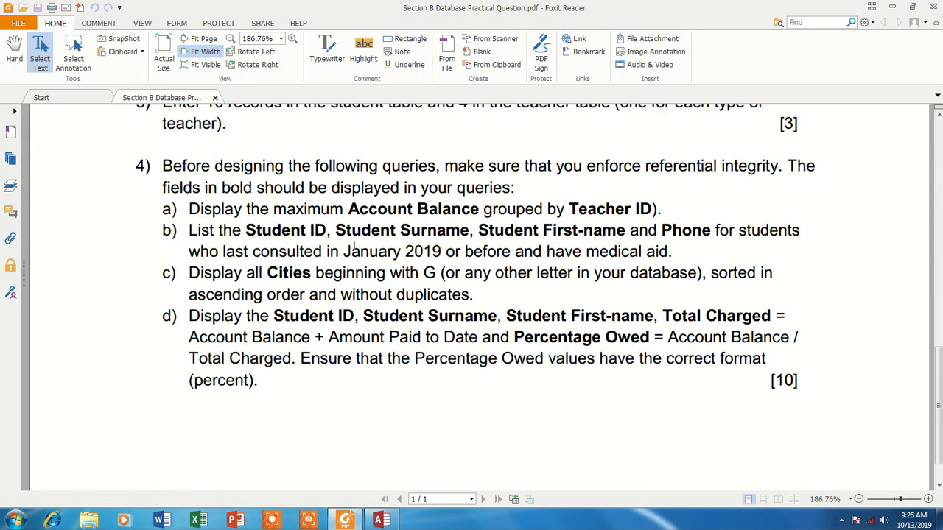
scroll(203, 183, up, 1)
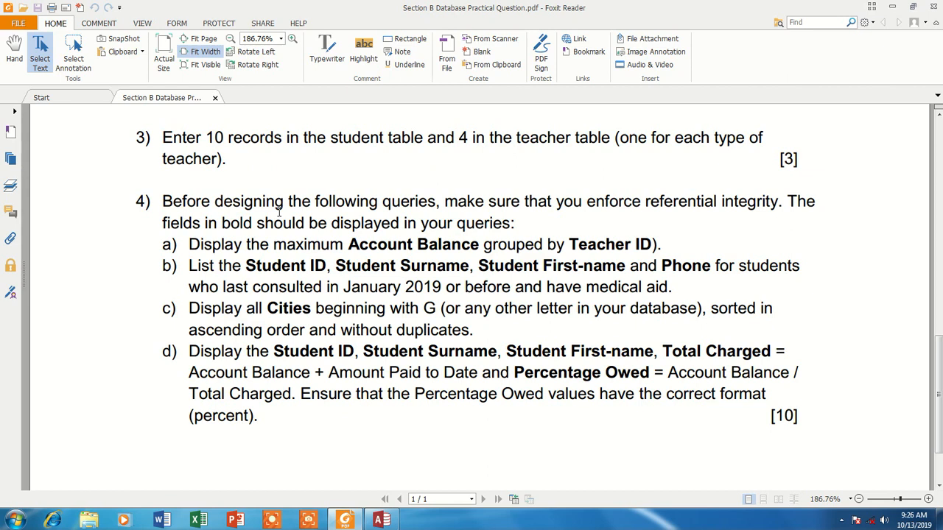
Switch back to Access and close the open Student and Teacher tables
click(380, 520)
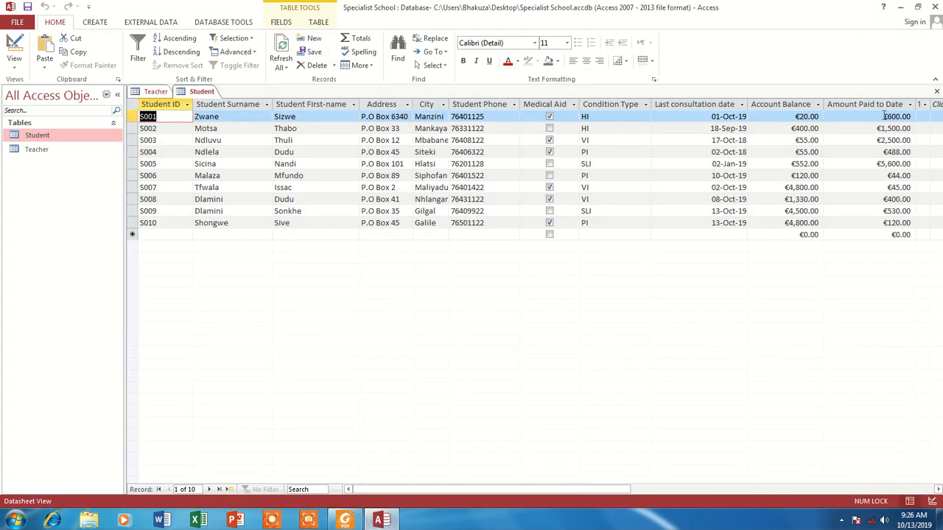
click(936, 91)
click(936, 90)
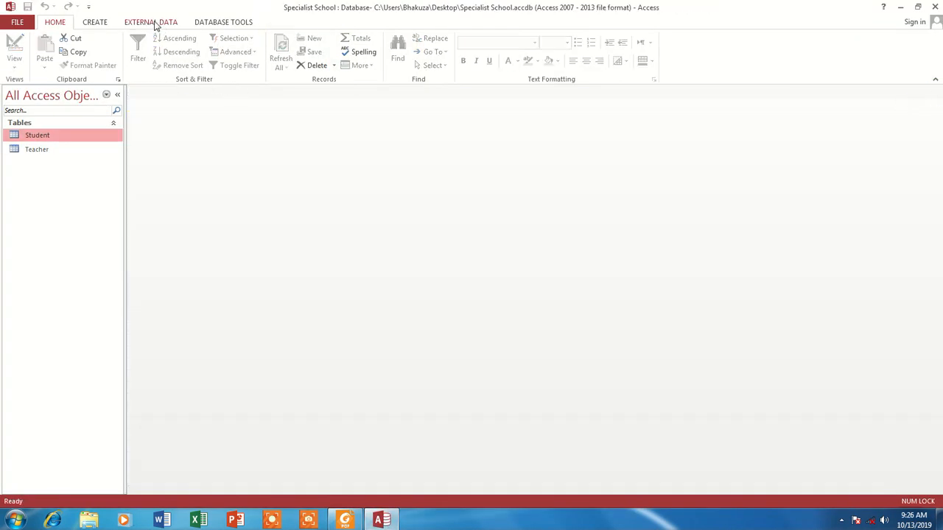
Reopen the Student and Teacher tables in Datasheet View and add both tables to the Relationships layout
double_click(42, 136)
double_click(44, 149)
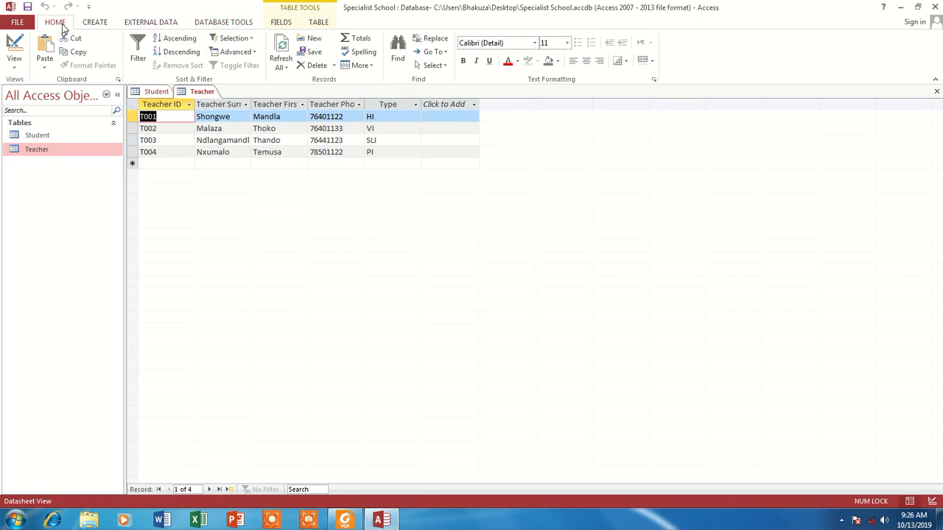
click(225, 24)
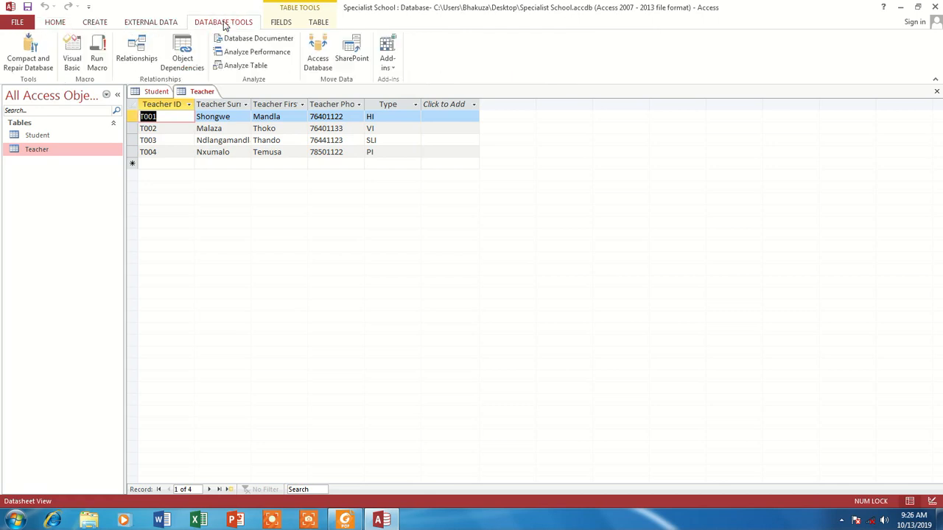
click(137, 50)
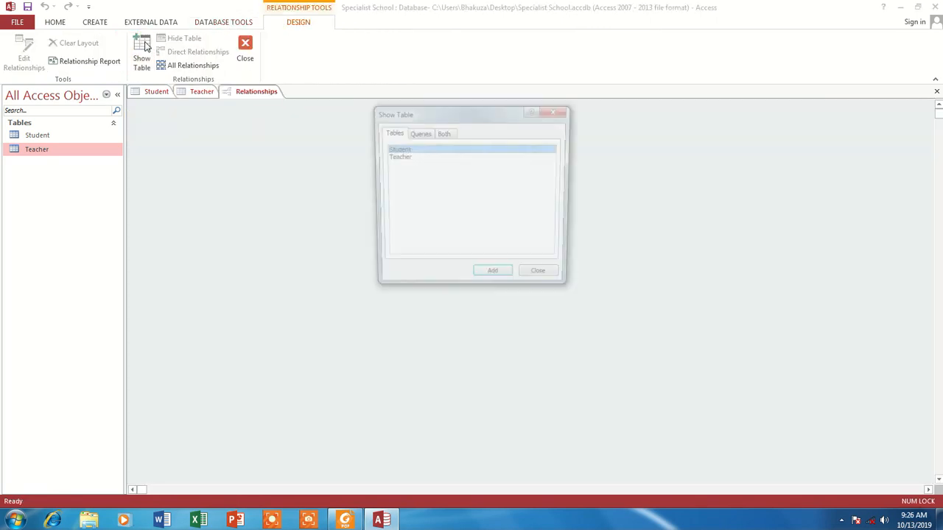
shift+click(413, 157)
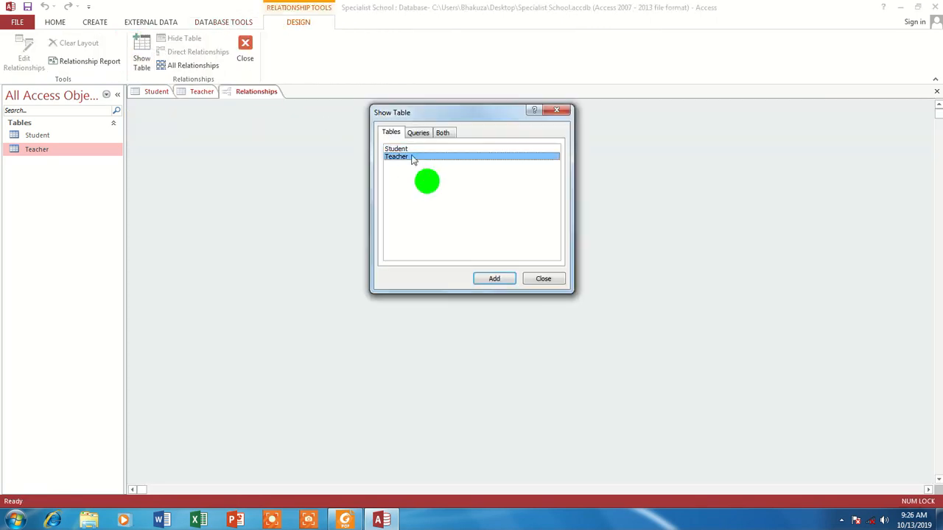
click(501, 280)
click(550, 110)
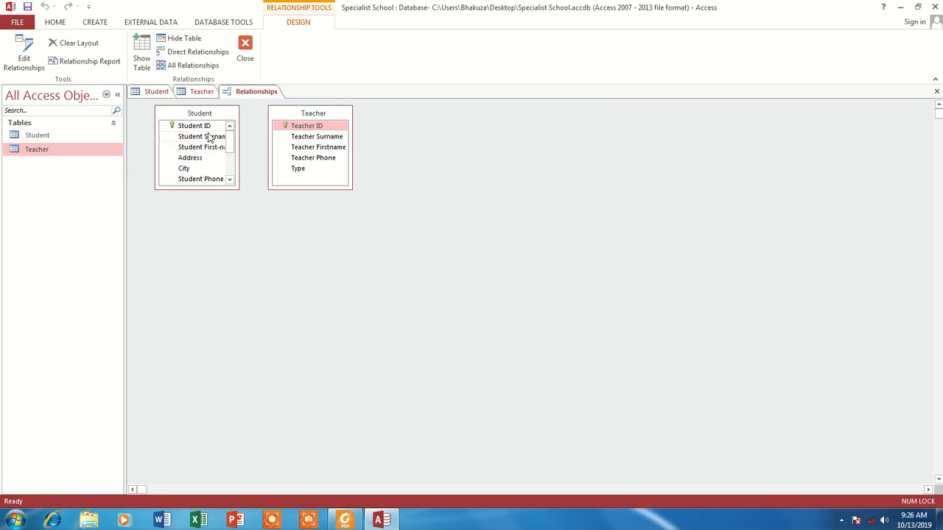
Rearrange the layout with Teacher to the left of Student, and enlarge the Student box to show all its fields
drag(184, 114, 435, 134)
drag(330, 116, 251, 129)
drag(483, 208, 557, 316)
Try to relate Teacher's Teacher ID to Student's Teacher ID with Enforce Referential Integrity while both tables are open, and dismiss the dialogs
drag(243, 126, 445, 262)
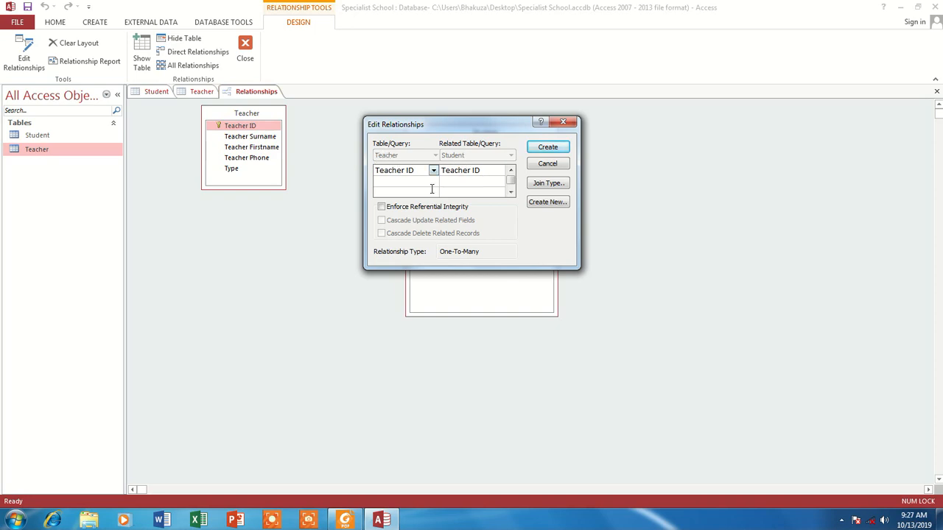
click(382, 206)
click(548, 148)
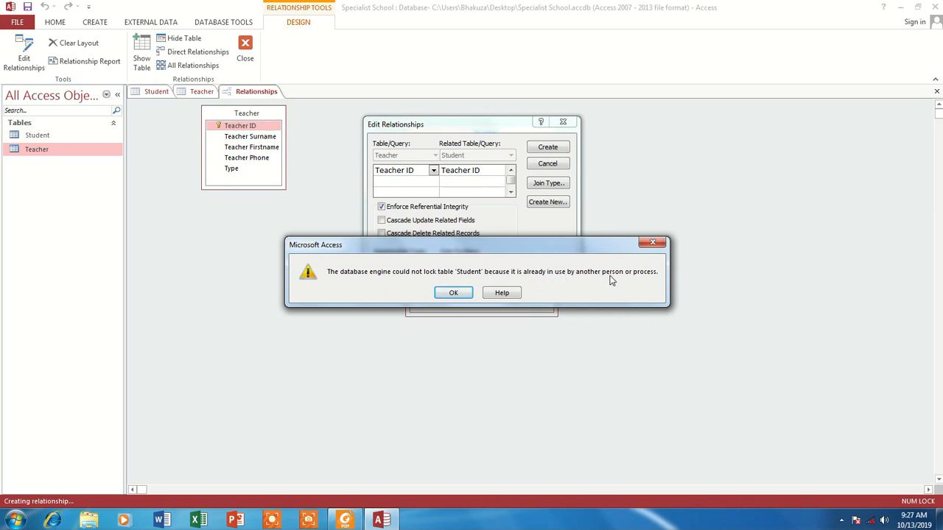
click(652, 243)
click(563, 122)
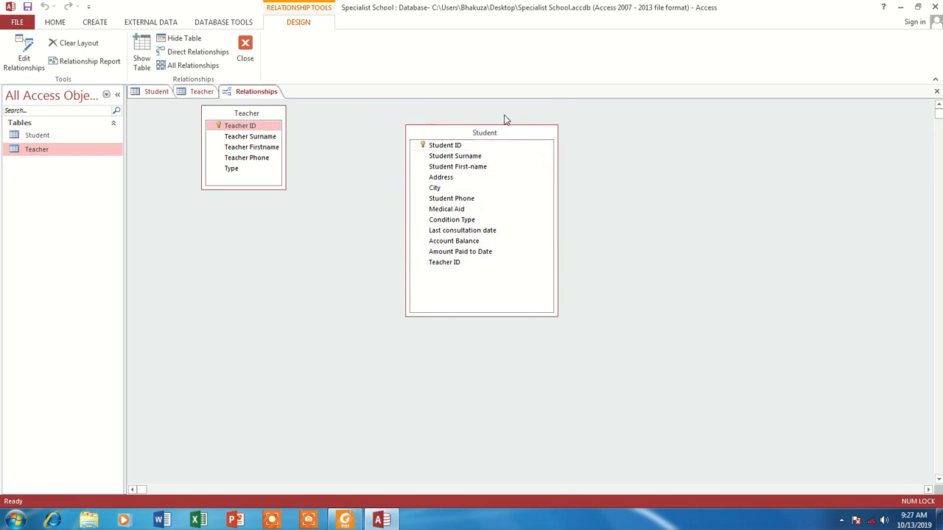
Close the Relationships layout without saving it, and close the Teacher and Student tables
click(935, 91)
click(468, 291)
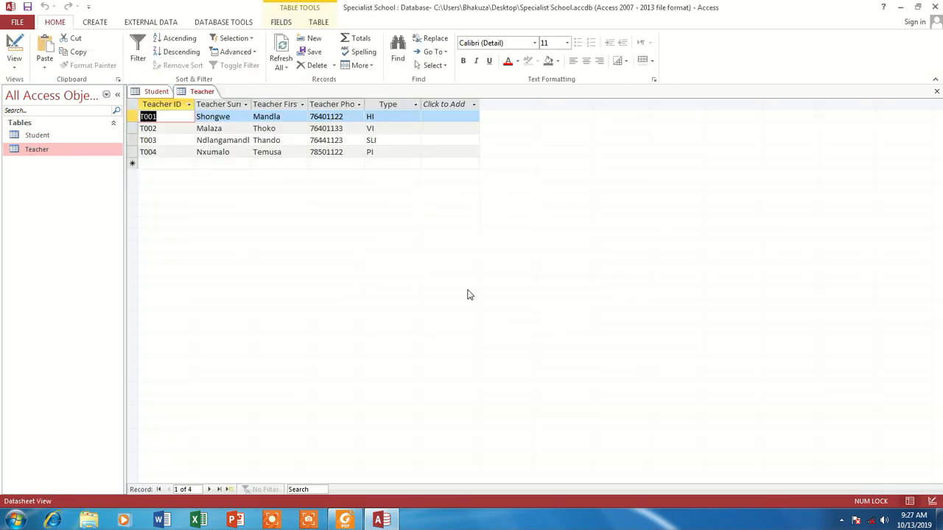
click(936, 91)
click(936, 92)
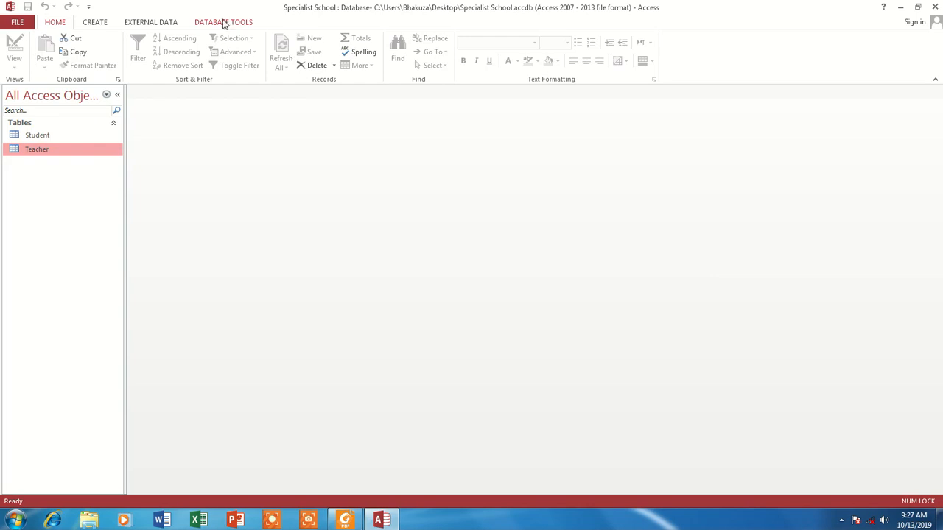
Add Student and Teacher to the Relationships layout, enlarge Student to show all its fields, and place it to the right of Teacher
click(222, 23)
click(138, 42)
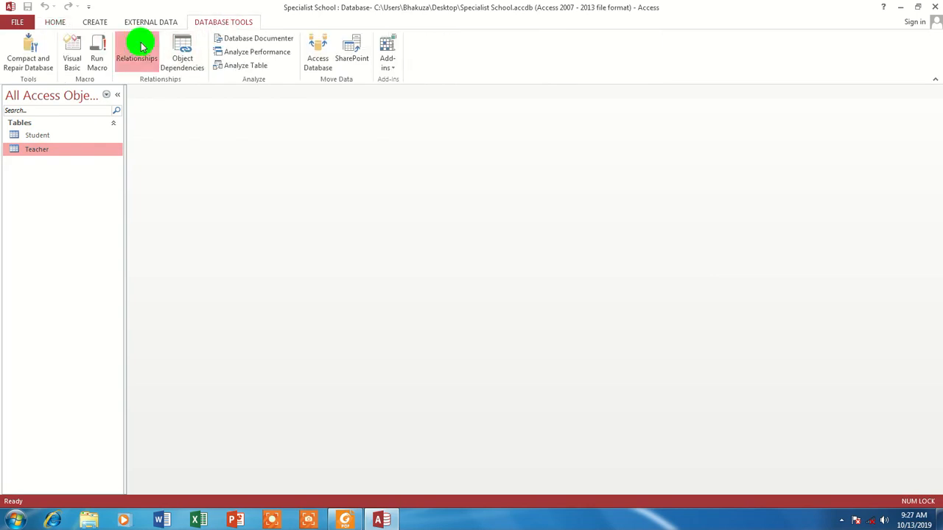
drag(425, 182, 399, 149)
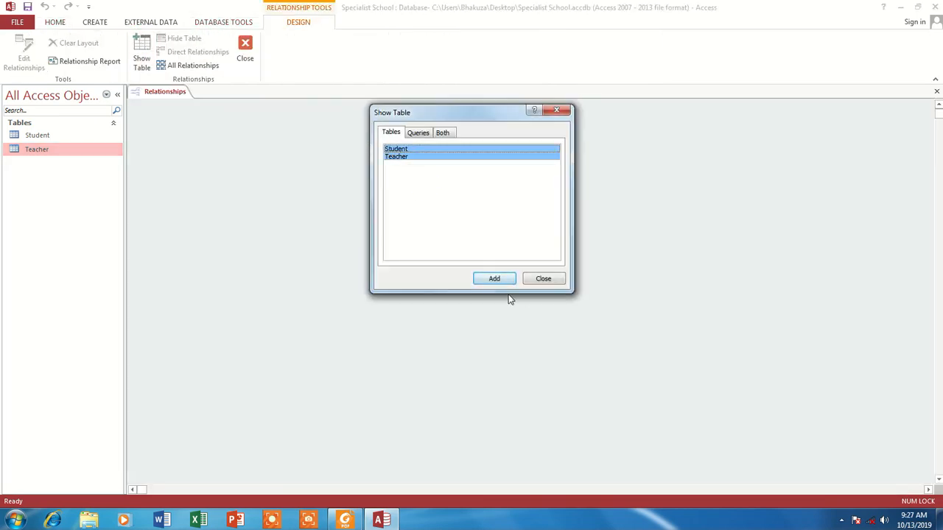
click(494, 279)
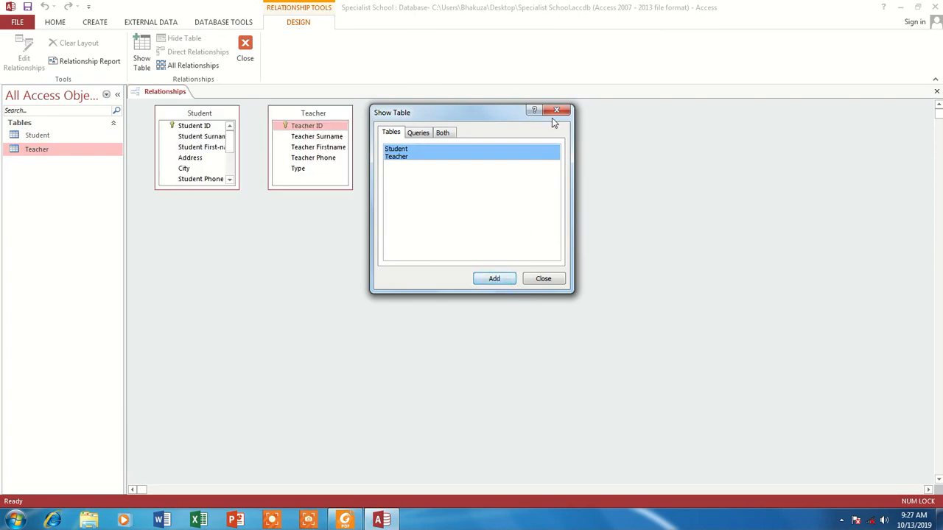
click(556, 110)
drag(234, 188, 243, 276)
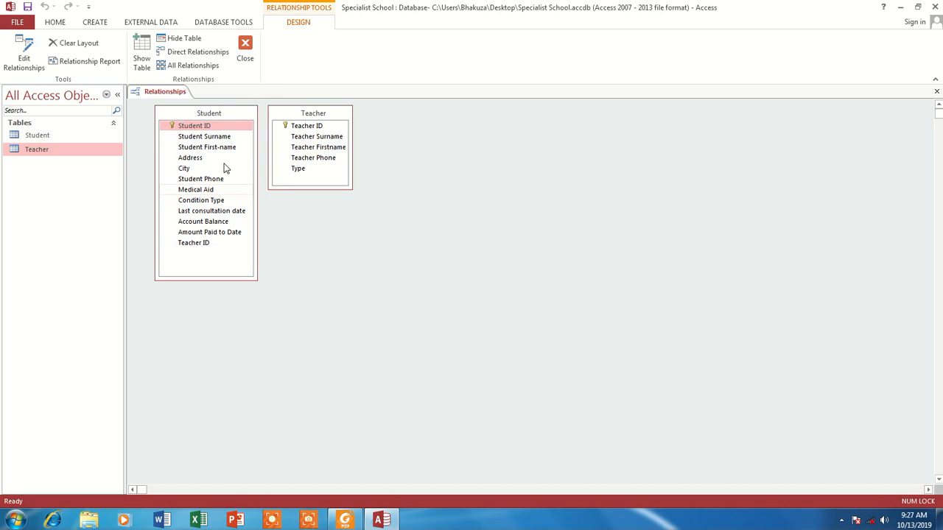
drag(200, 109, 437, 124)
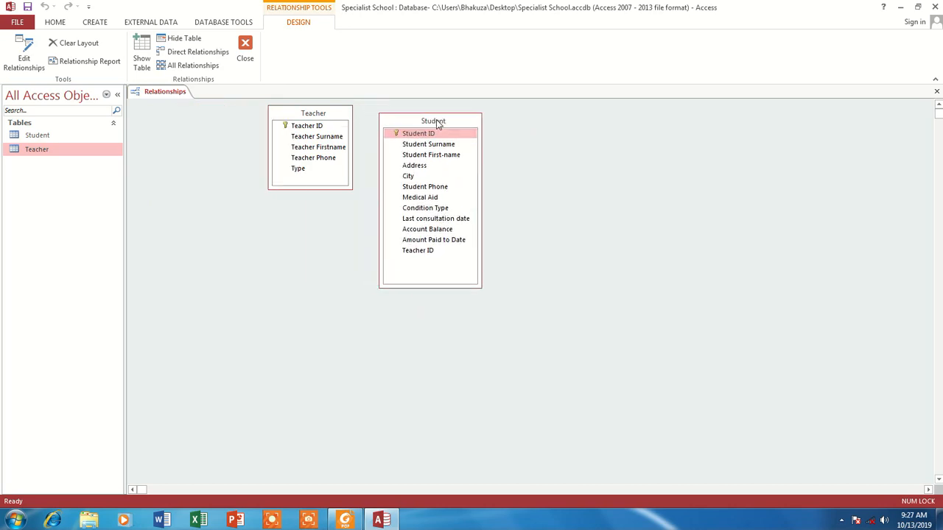
Create a one-to-many relationship from Teacher's Teacher ID to Student's Teacher ID with Enforce Referential Integrity enabled
drag(307, 126, 415, 252)
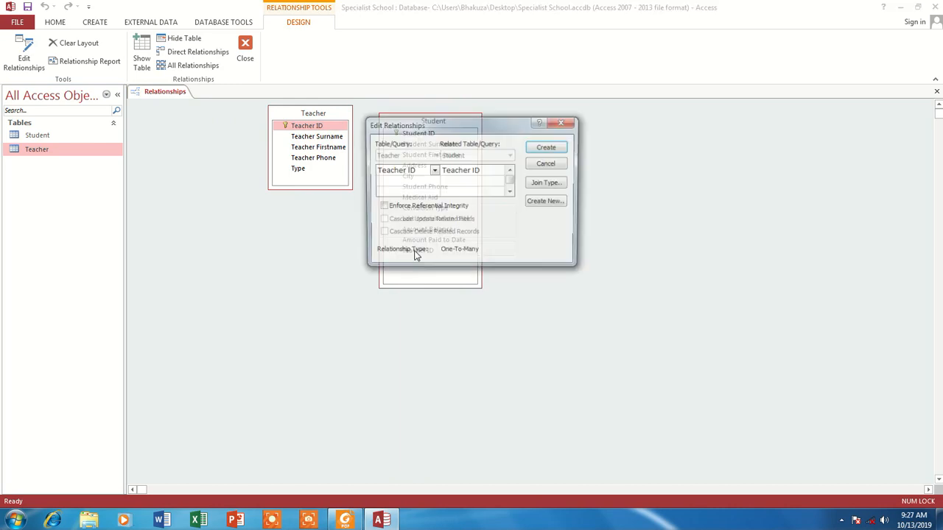
click(386, 207)
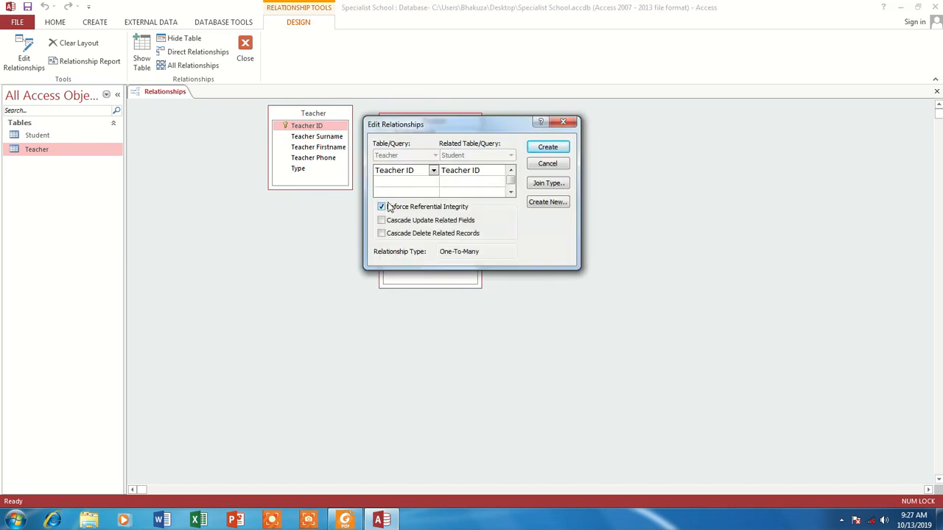
click(547, 148)
Move the Student box slightly farther from Teacher, and save and close the Relationships layout
click(420, 124)
drag(420, 124, 444, 123)
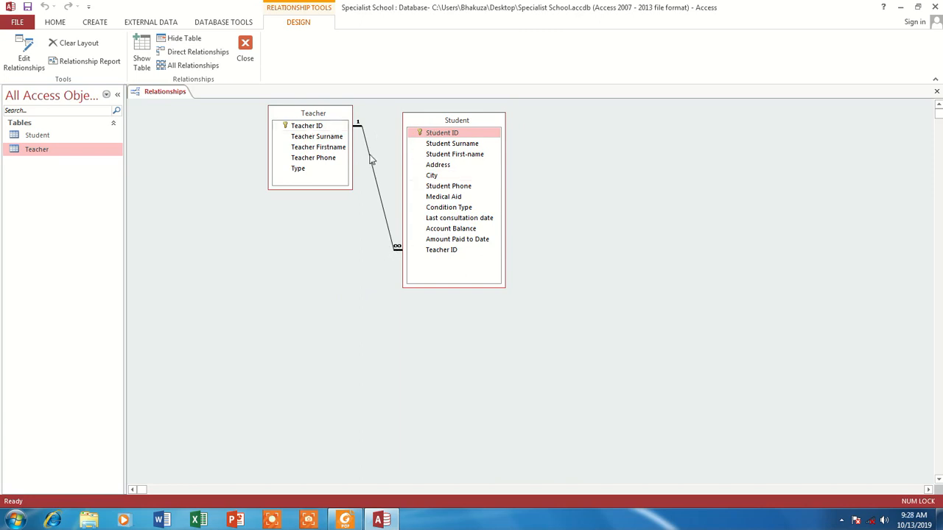
click(27, 7)
click(246, 52)
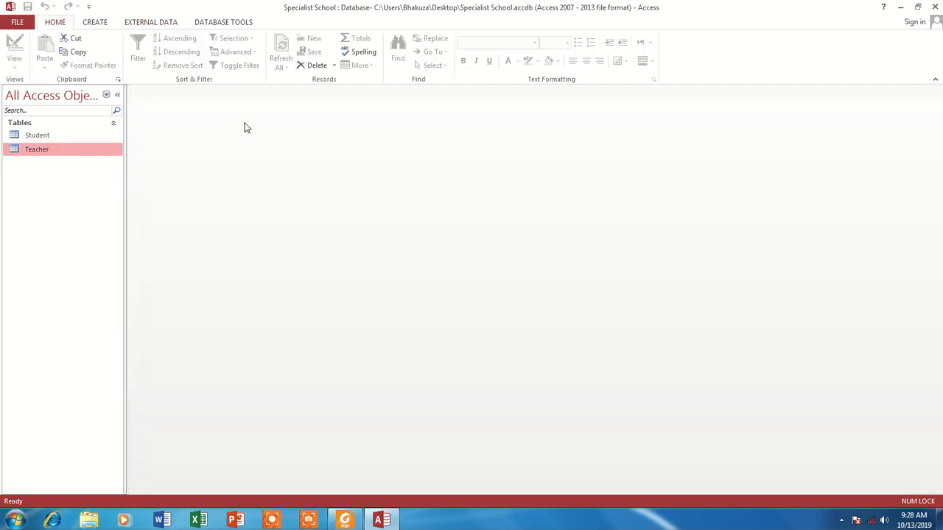
Check question 4 in Foxit Reader, return to Access, and start a new query in Design View with the Student and Teacher tables
click(345, 520)
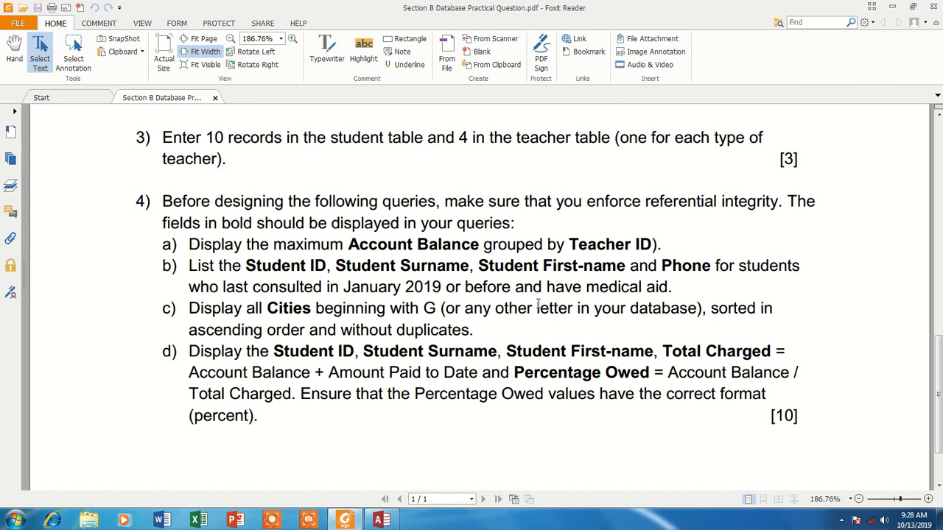
click(380, 520)
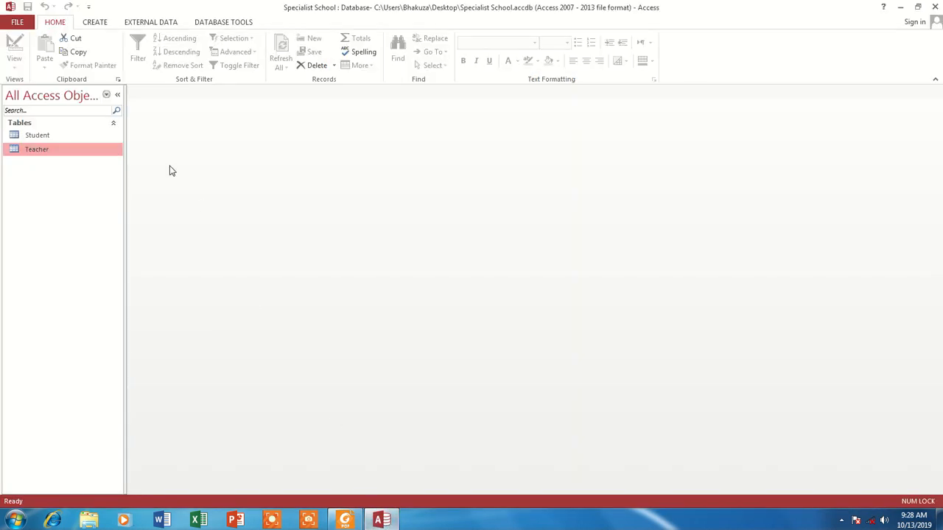
click(96, 23)
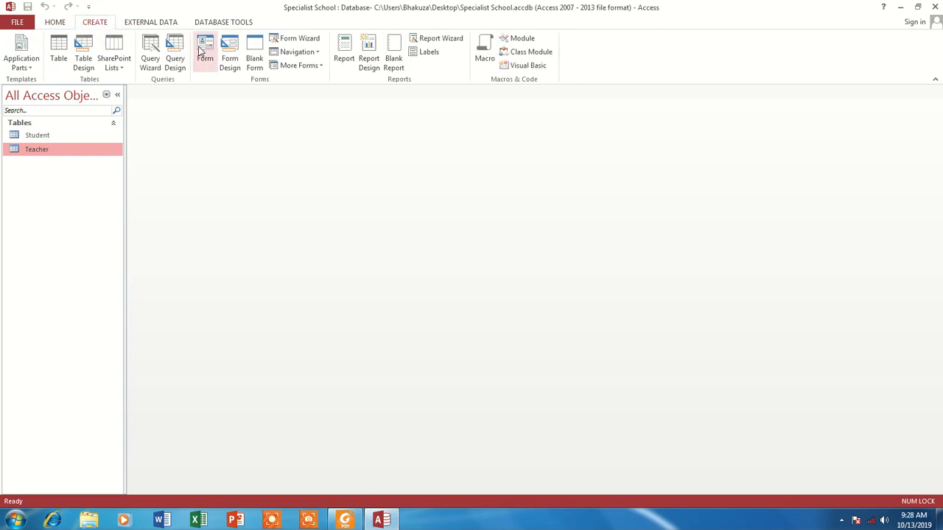
click(174, 58)
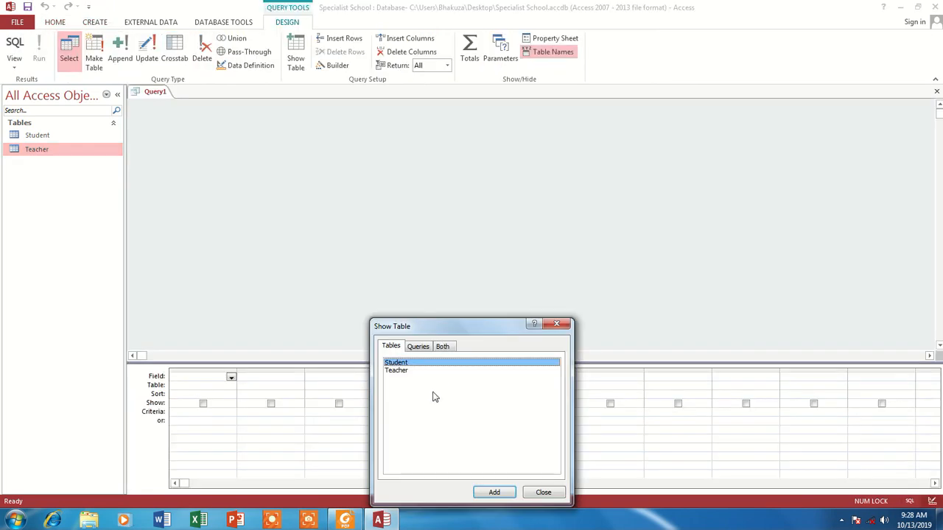
drag(401, 370, 406, 365)
click(494, 492)
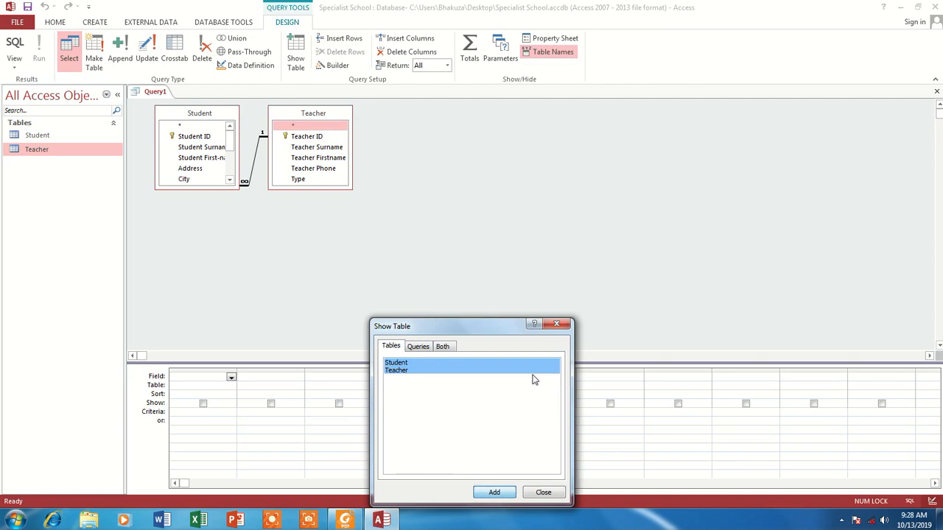
click(557, 324)
Enlarge the query's Student field list so all field names show in full, and position the Teacher list beside it
drag(214, 187, 213, 276)
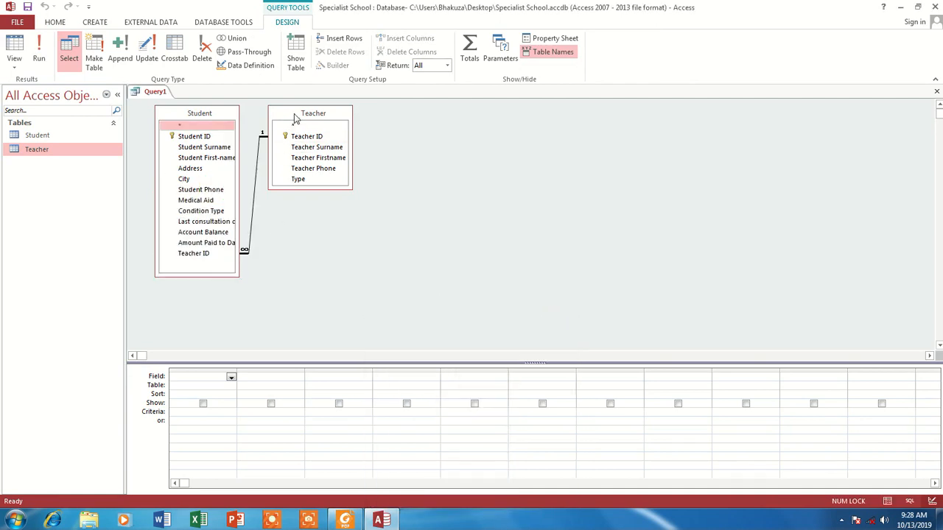
drag(295, 118, 328, 120)
drag(240, 157, 271, 156)
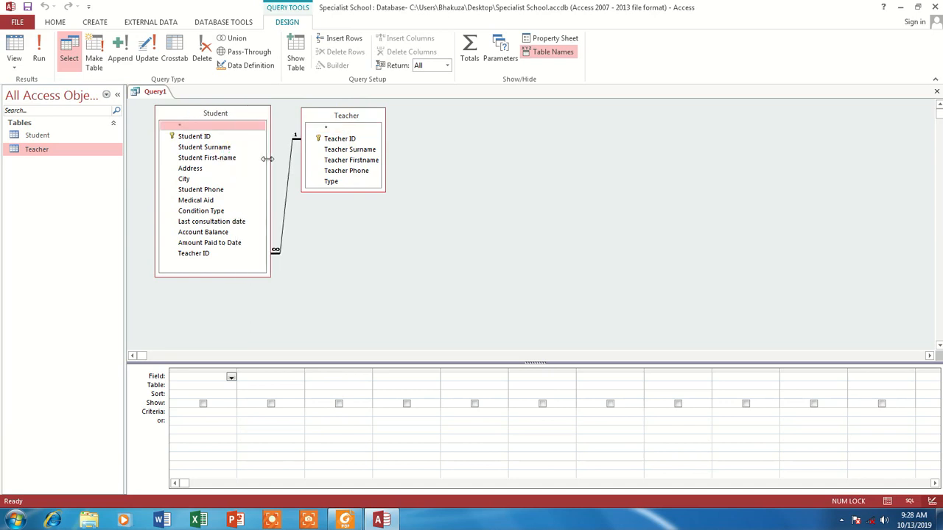
drag(341, 113, 330, 110)
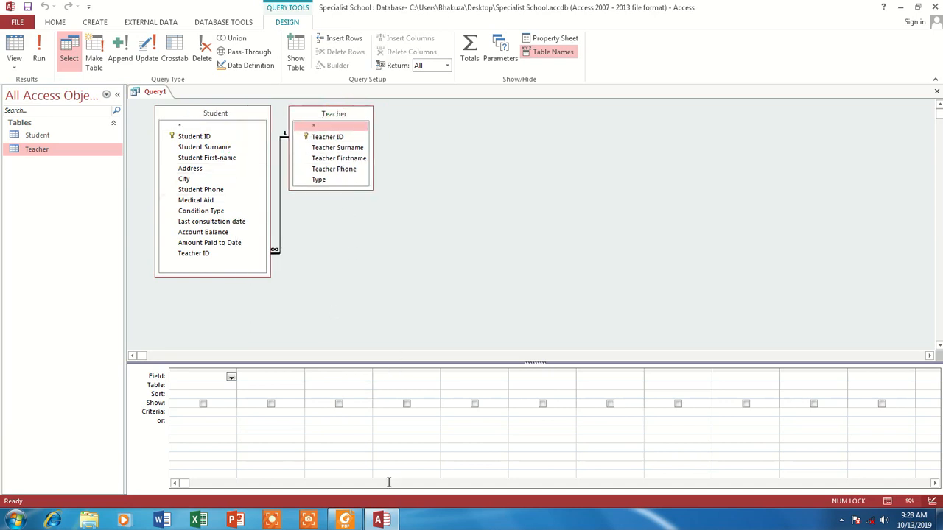
Check question 4a in Foxit Reader, return to Access, and add Teacher ID from the Teacher table to the query
click(345, 520)
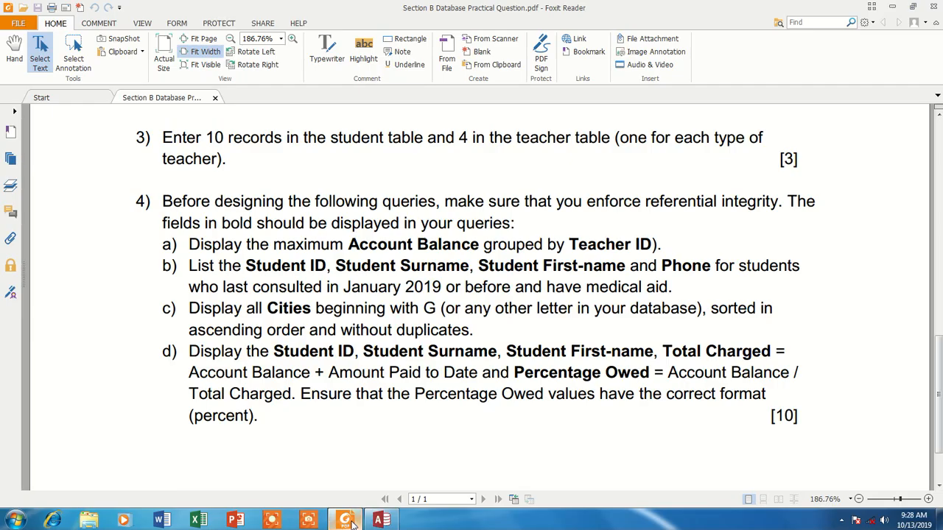
click(351, 522)
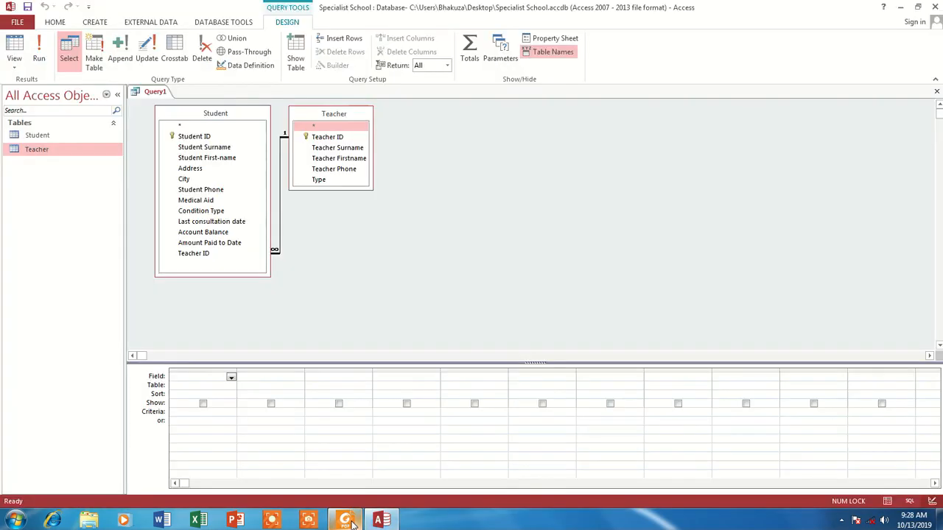
click(322, 138)
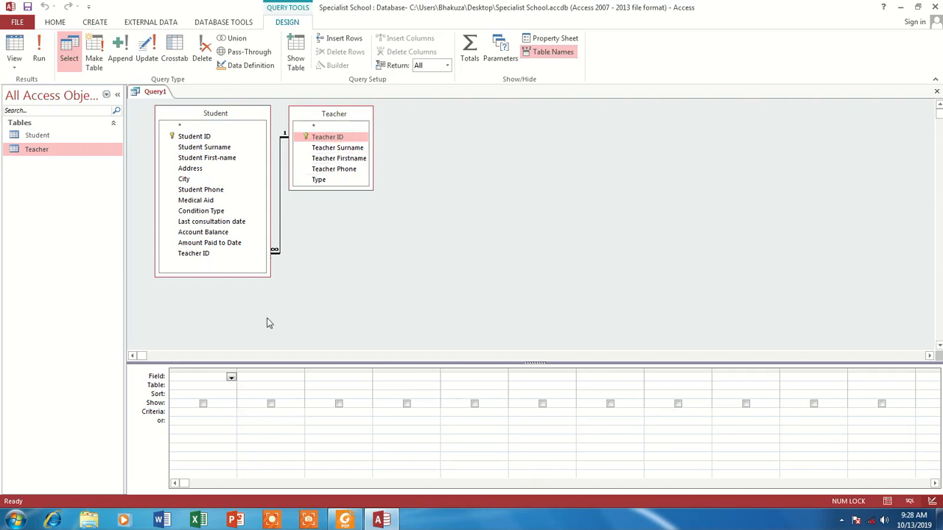
double_click(316, 139)
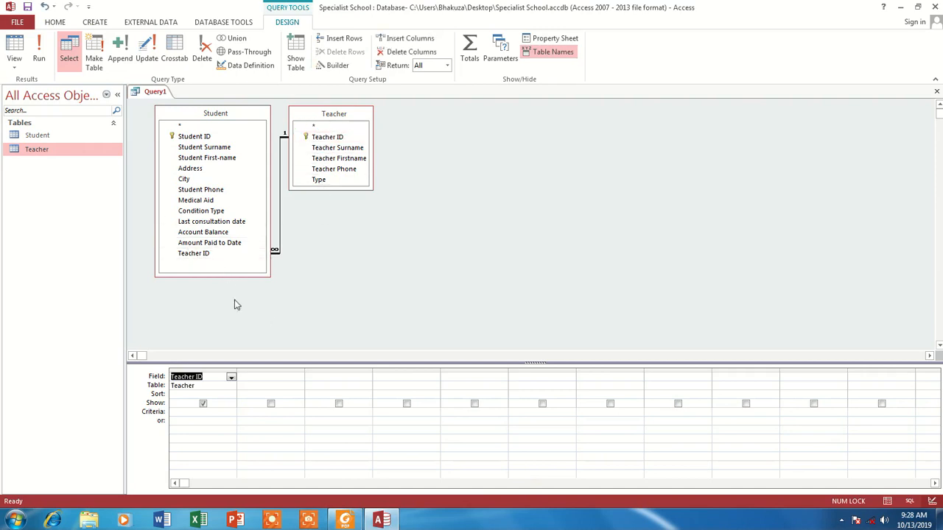
Recheck the question wording, return to Access, and add Account Balance from the Student table as the query's second field
click(377, 521)
click(378, 521)
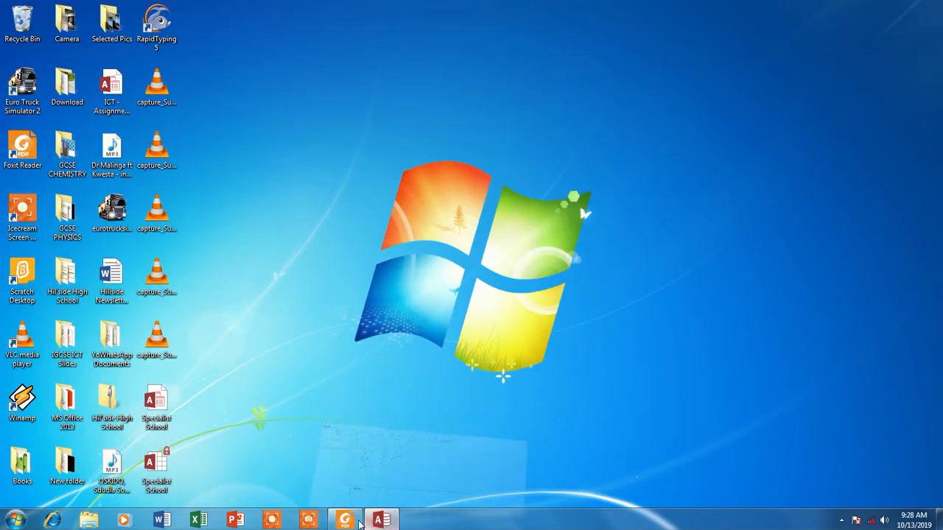
click(348, 521)
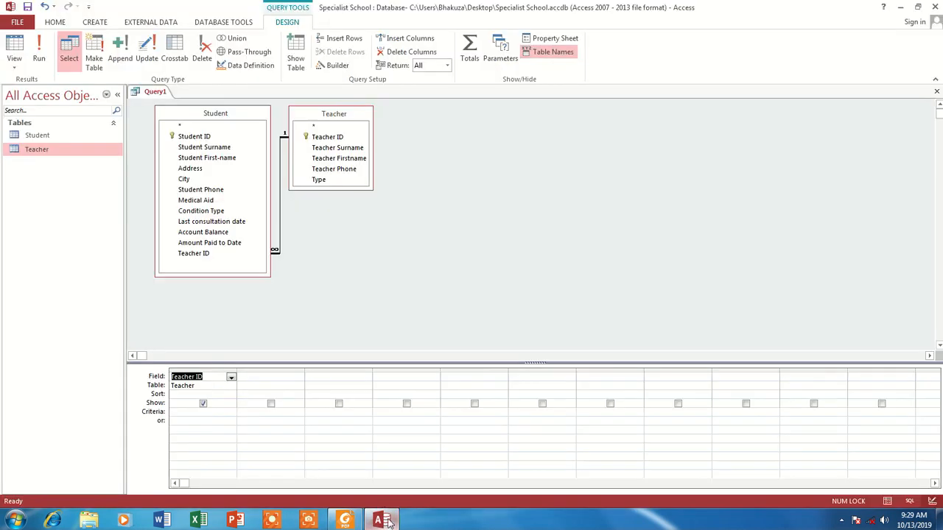
click(382, 520)
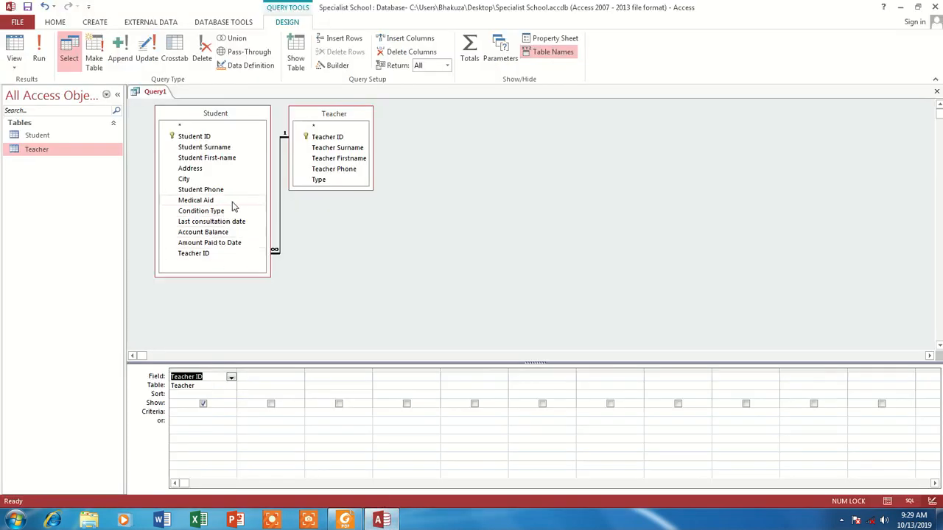
double_click(204, 233)
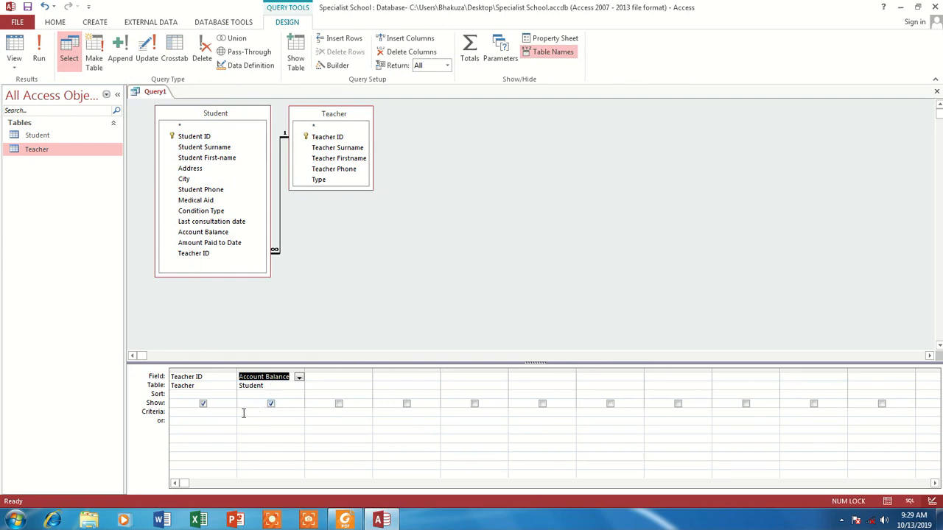
Turn on query totals, keep Teacher ID as Group By, and set Account Balance to Max
click(472, 45)
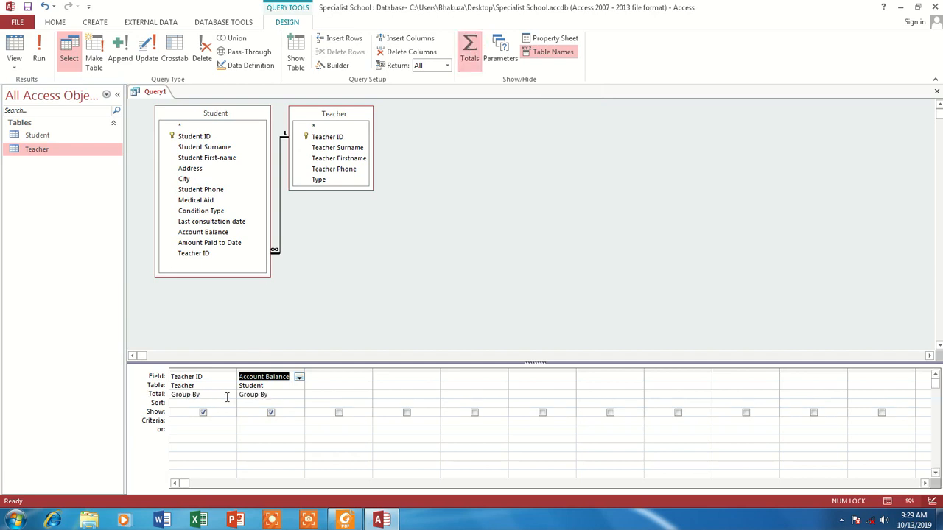
click(286, 394)
click(298, 396)
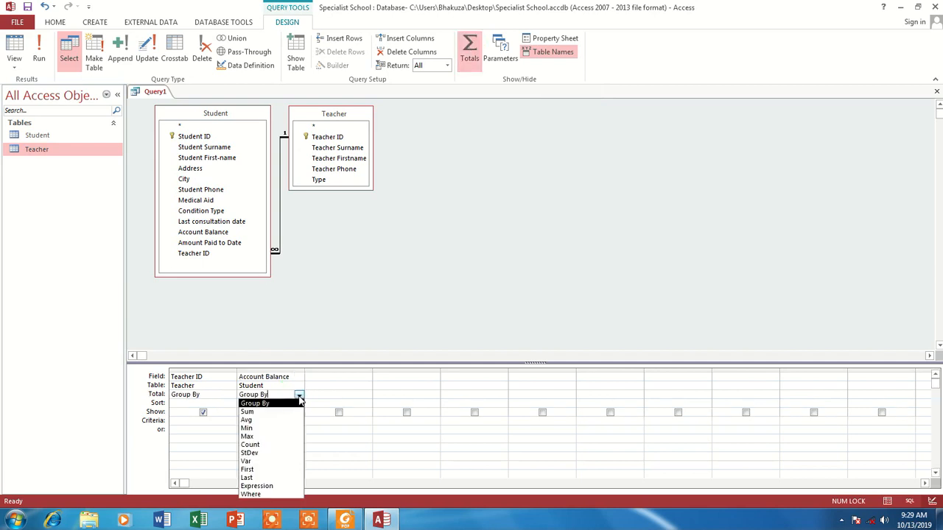
click(258, 436)
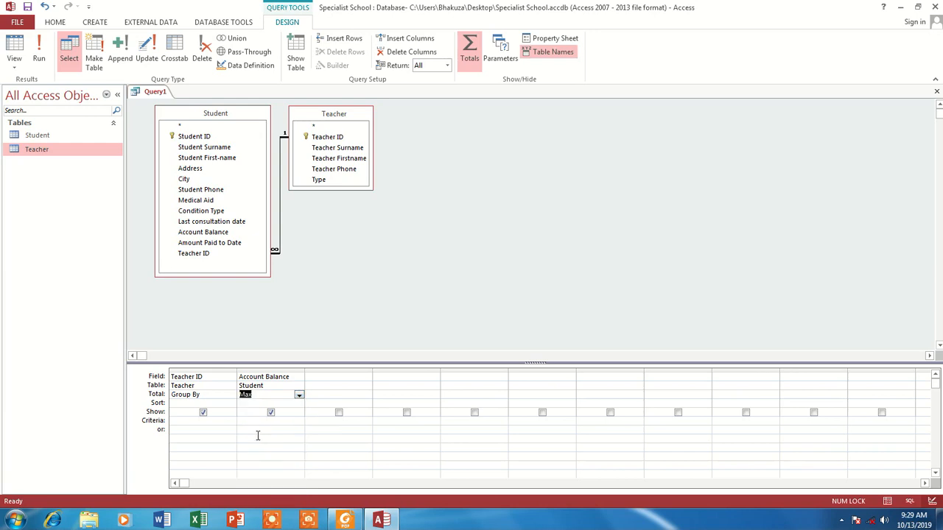
Save the query under the name 4a after checking the question number in the PDF, and close it
click(28, 7)
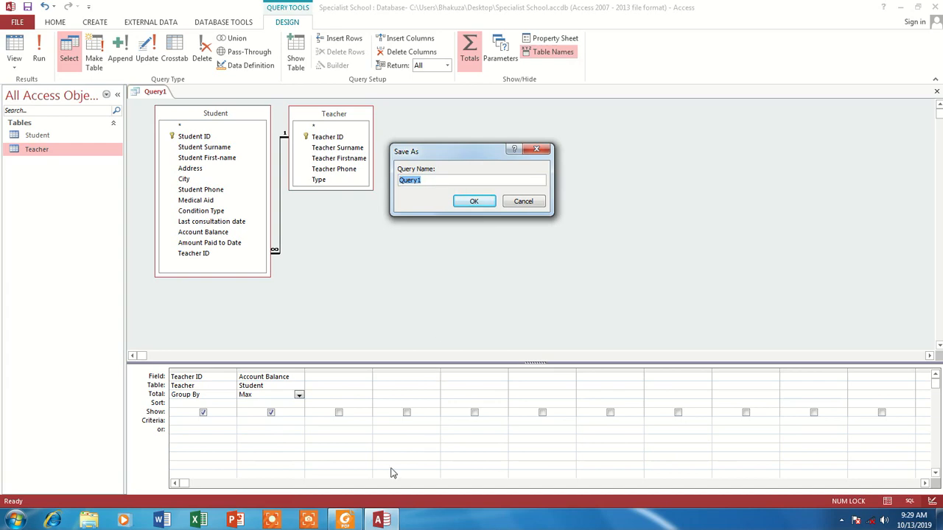
click(346, 520)
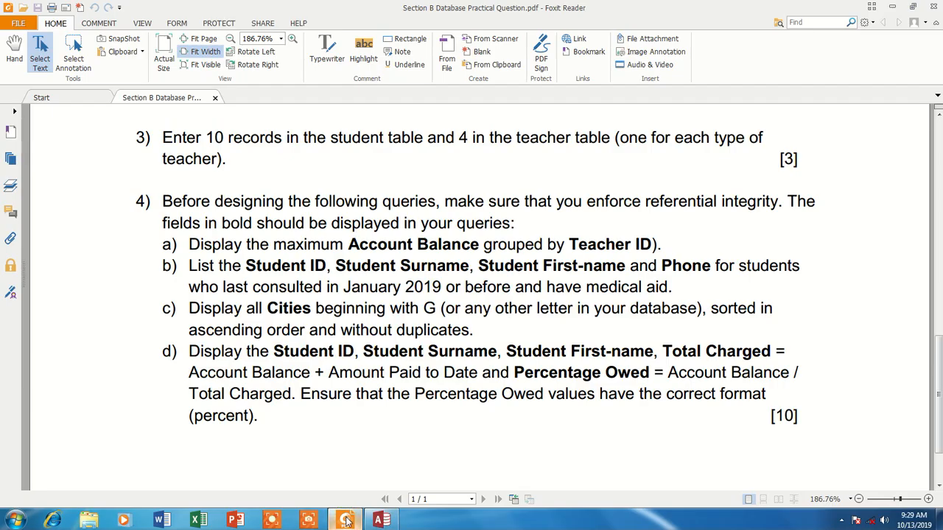
click(346, 521)
drag(422, 179, 407, 181)
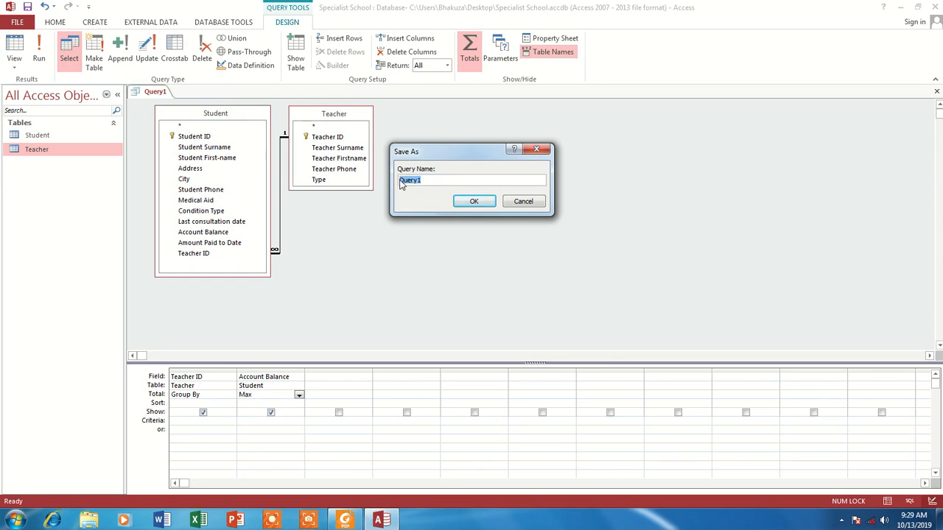
text(4a)
click(467, 201)
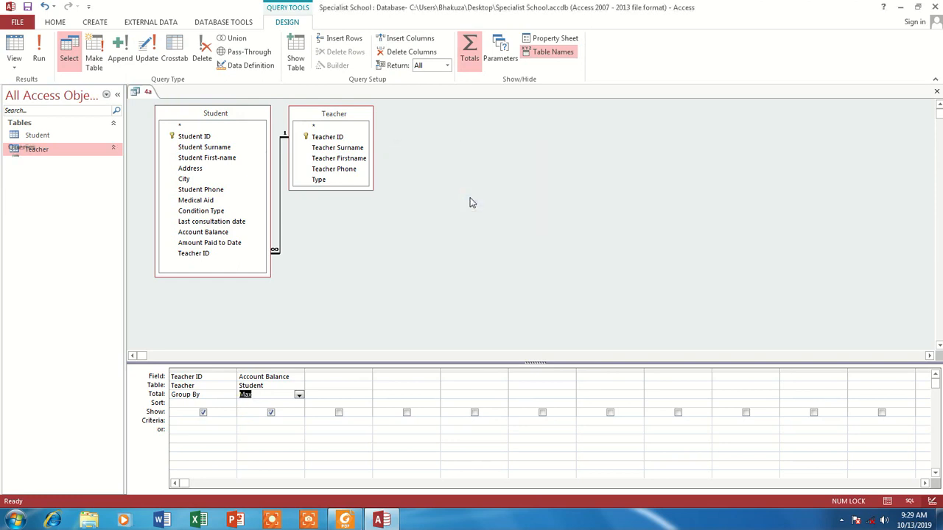
click(936, 90)
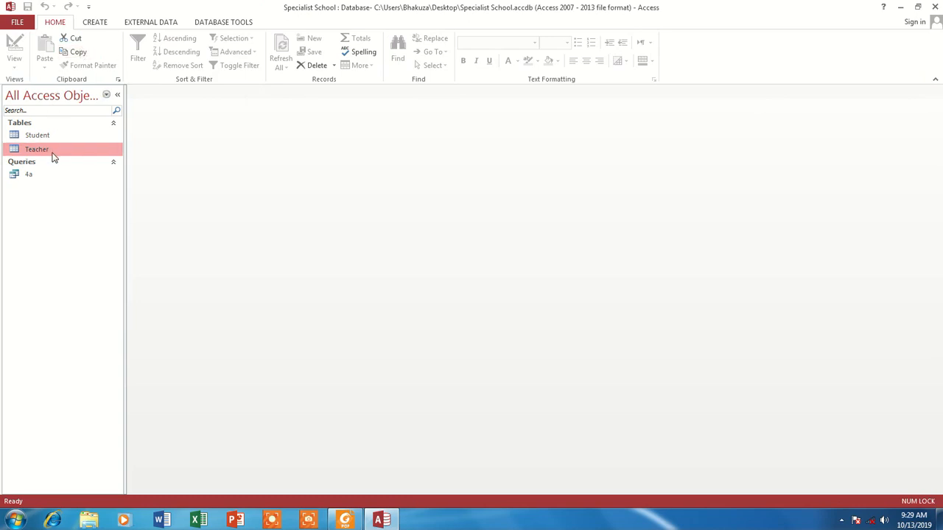
Open query 4a in Datasheet View to inspect its Teacher ID and maximum balance columns, and close it
double_click(43, 176)
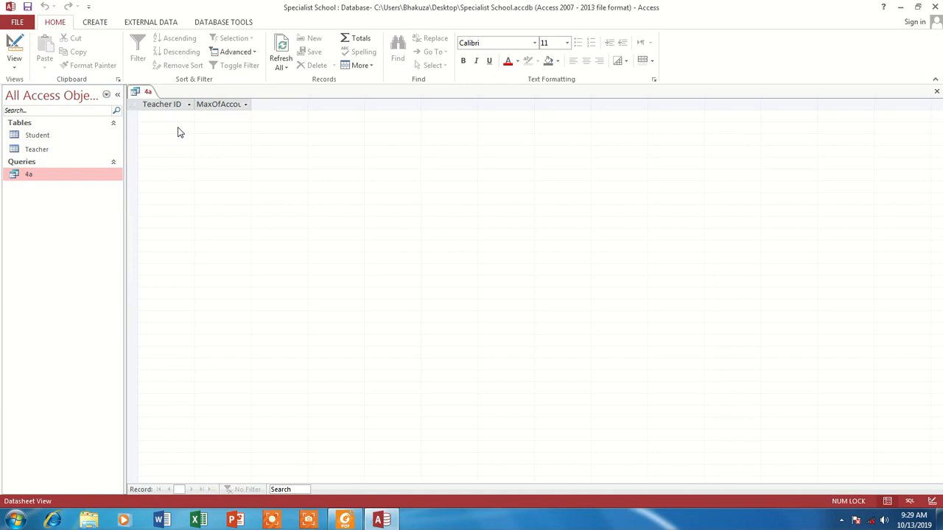
click(218, 103)
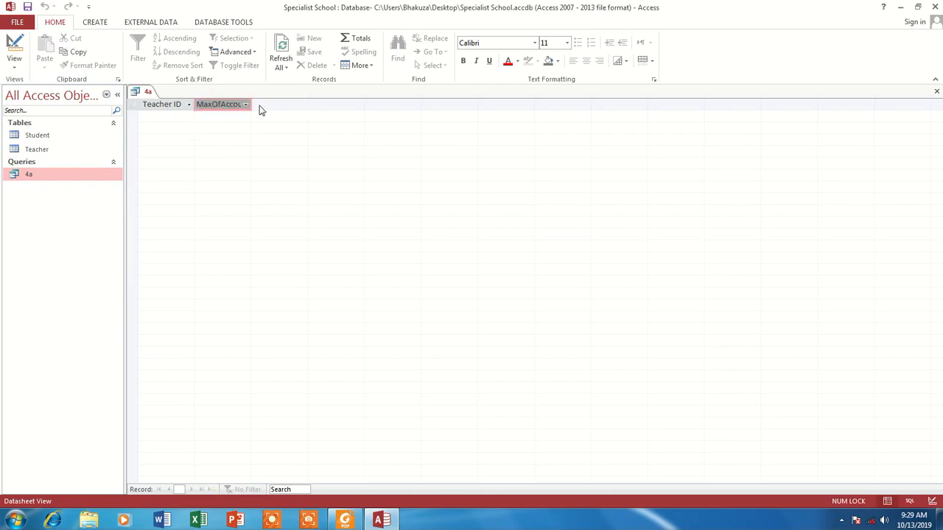
click(935, 91)
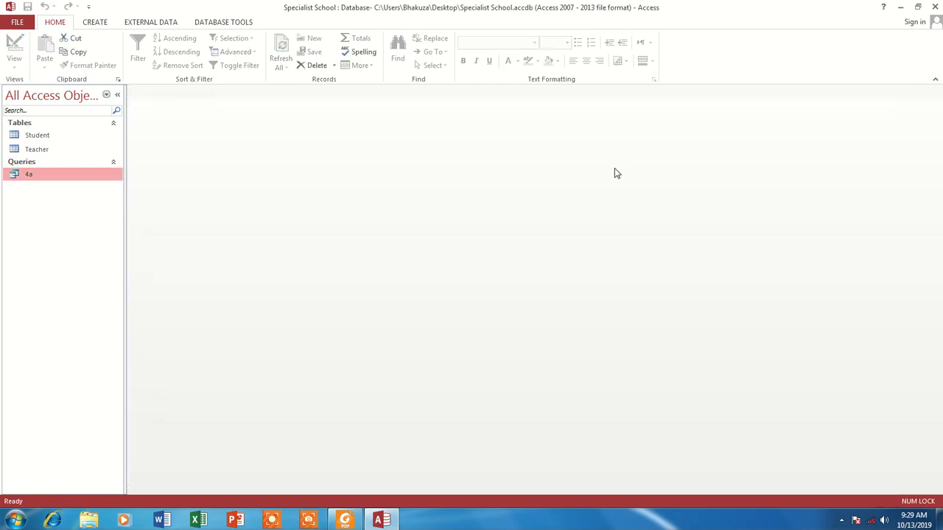
Reopen query 4a, check the Account Balance total in Design View, run the query, and return to its design
double_click(48, 174)
click(16, 42)
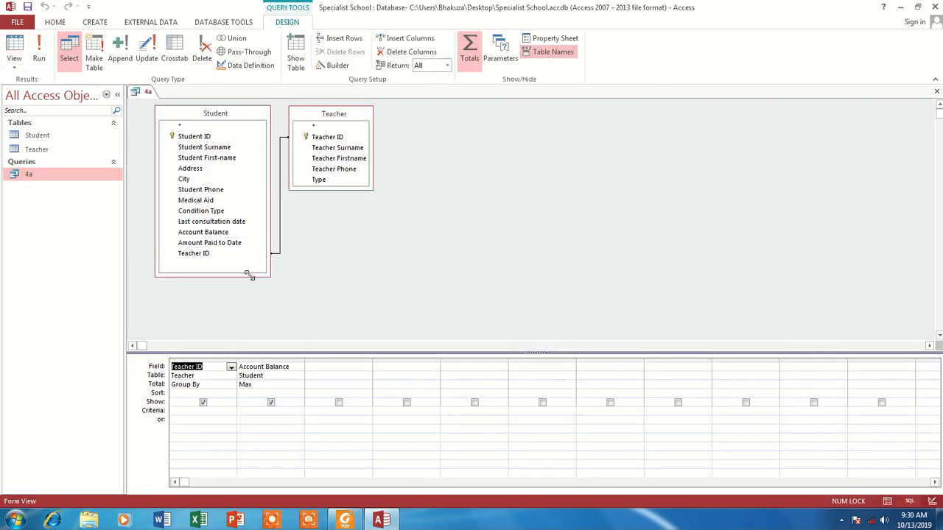
click(271, 384)
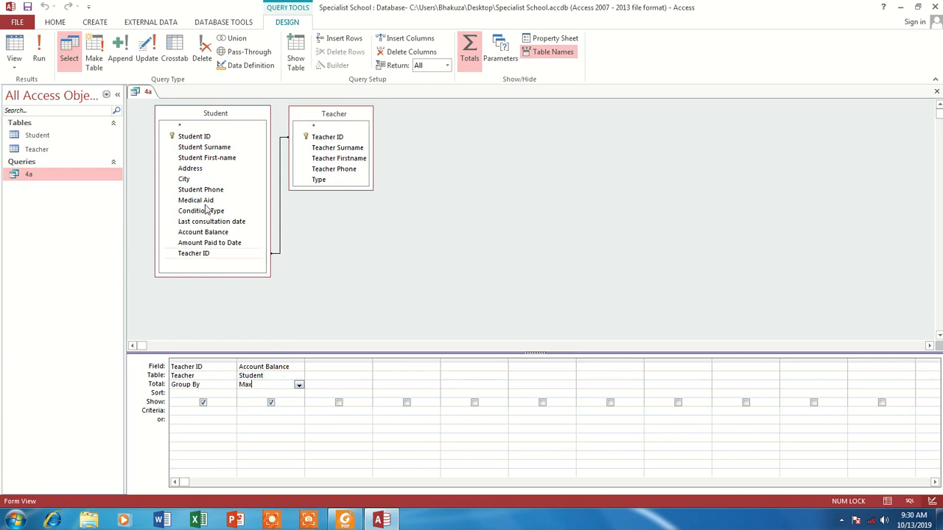
click(40, 51)
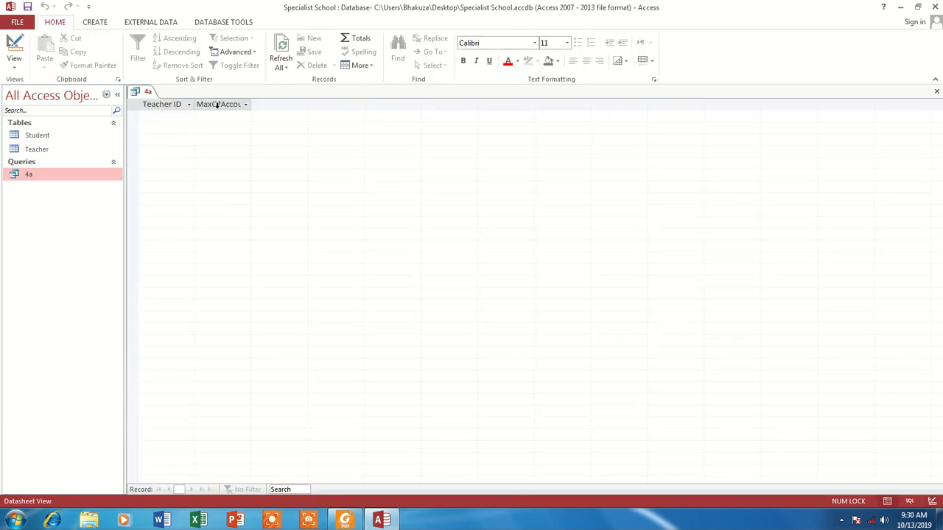
click(245, 104)
click(17, 41)
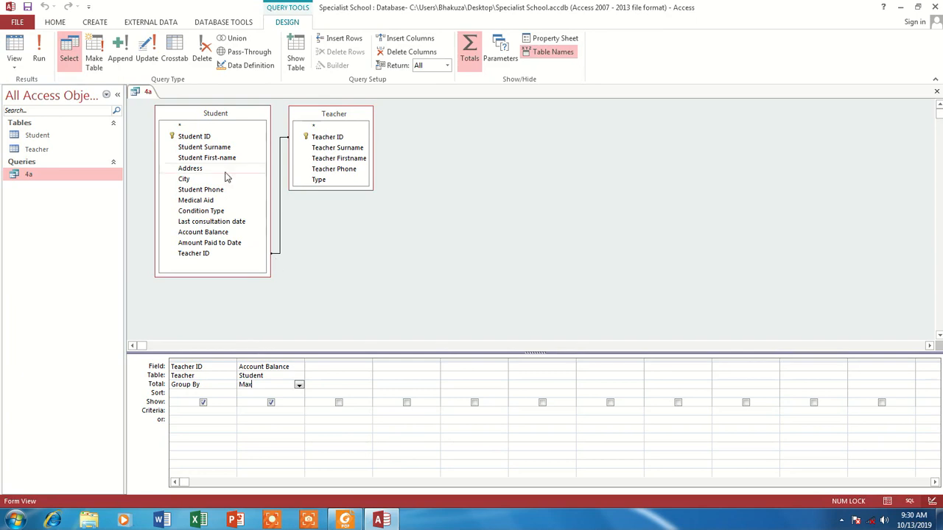
Try running query 4a with the Total setting cleared from the Account Balance field
drag(288, 384, 233, 384)
key(BackSpace)
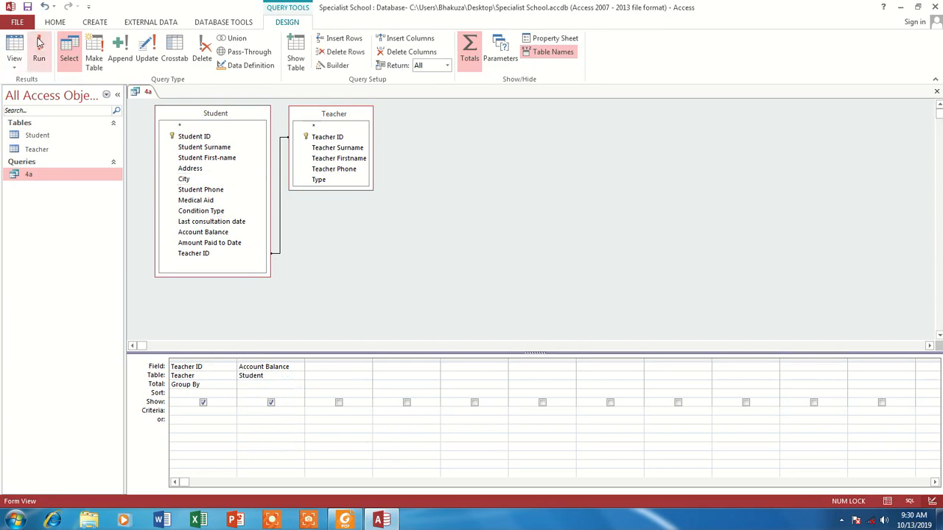
click(41, 46)
click(442, 292)
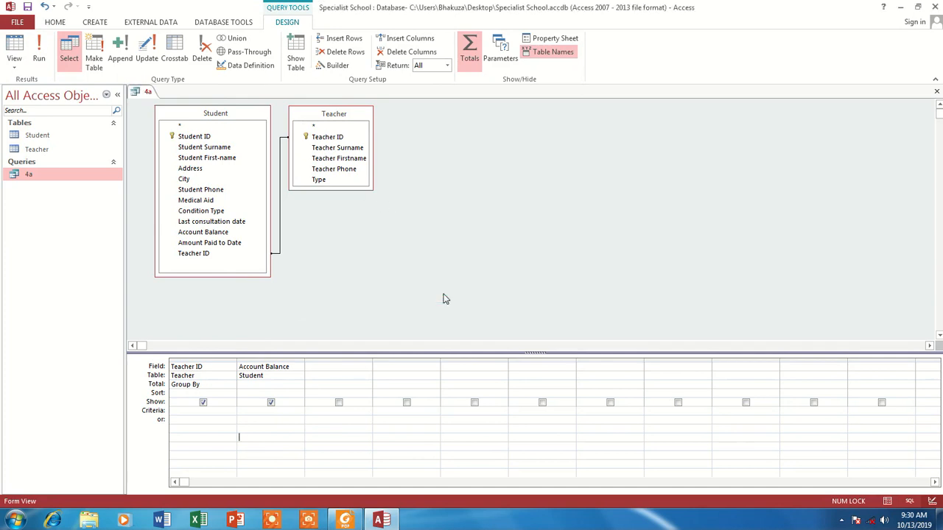
click(268, 359)
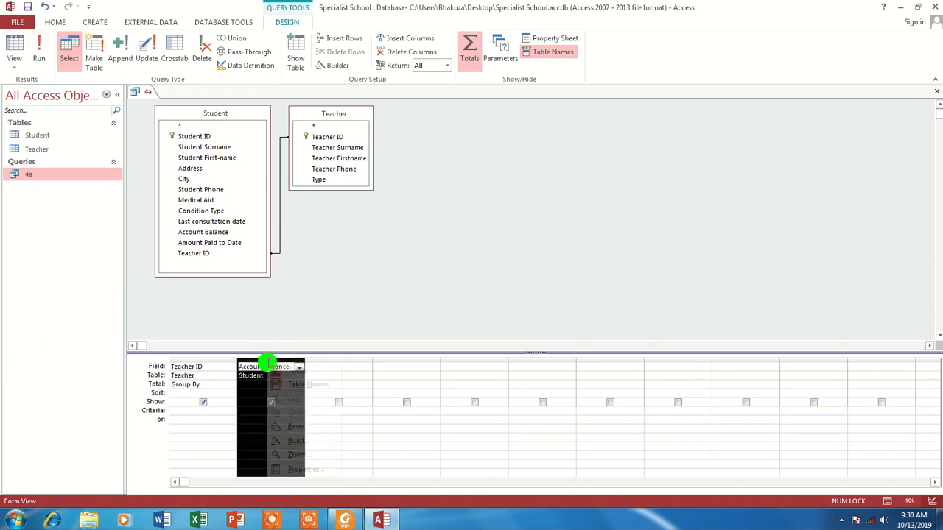
right_click(269, 364)
click(335, 325)
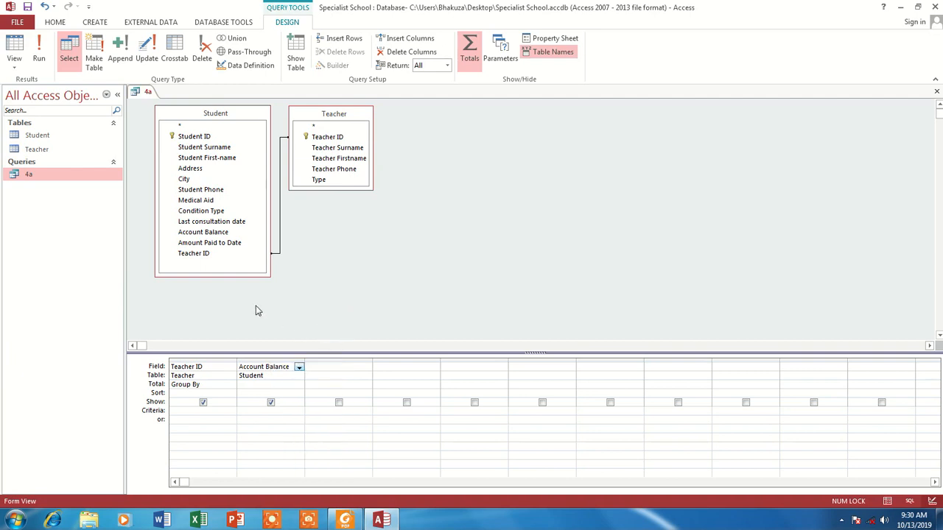
click(39, 42)
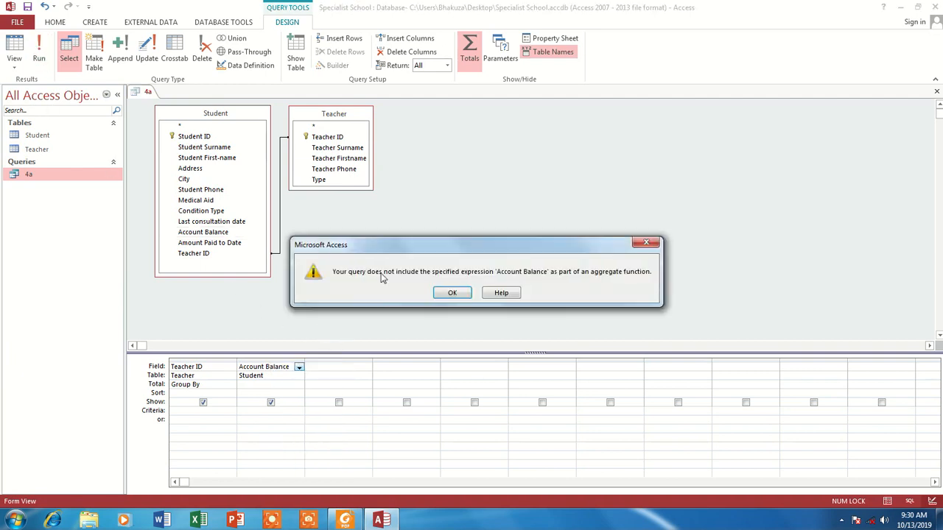
click(463, 292)
Set the Account Balance total back to Max and run query 4a
click(294, 378)
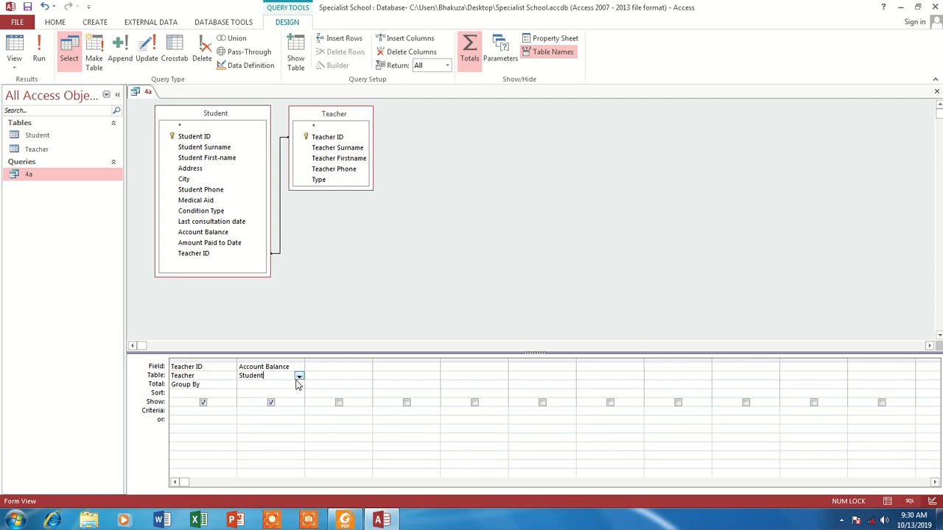
click(292, 384)
click(299, 385)
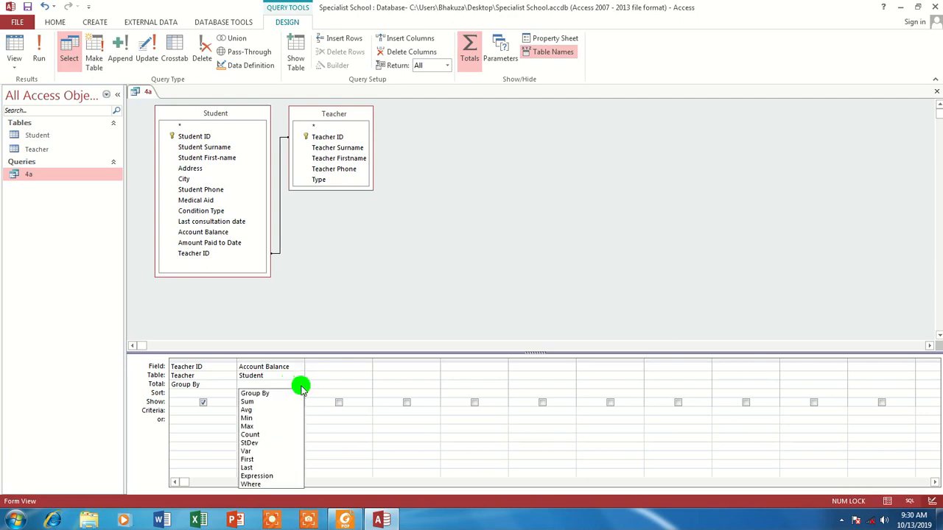
click(252, 426)
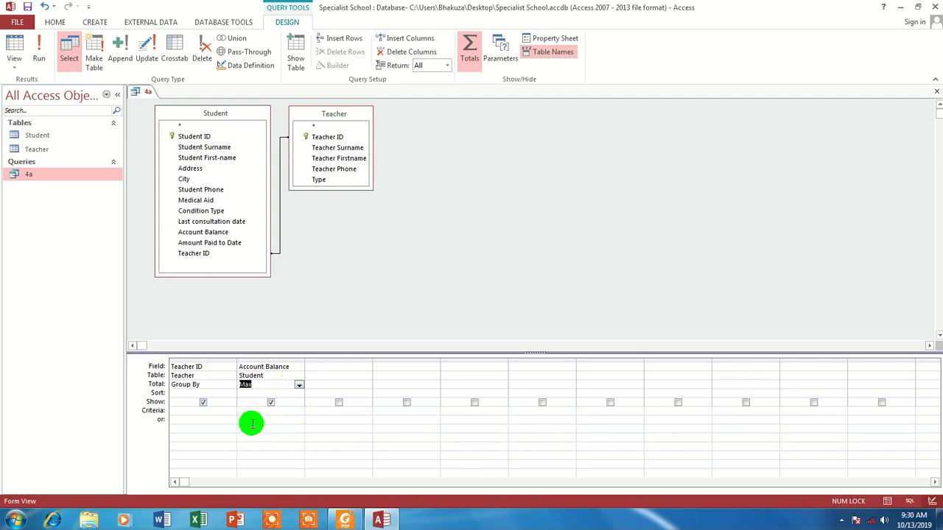
click(41, 49)
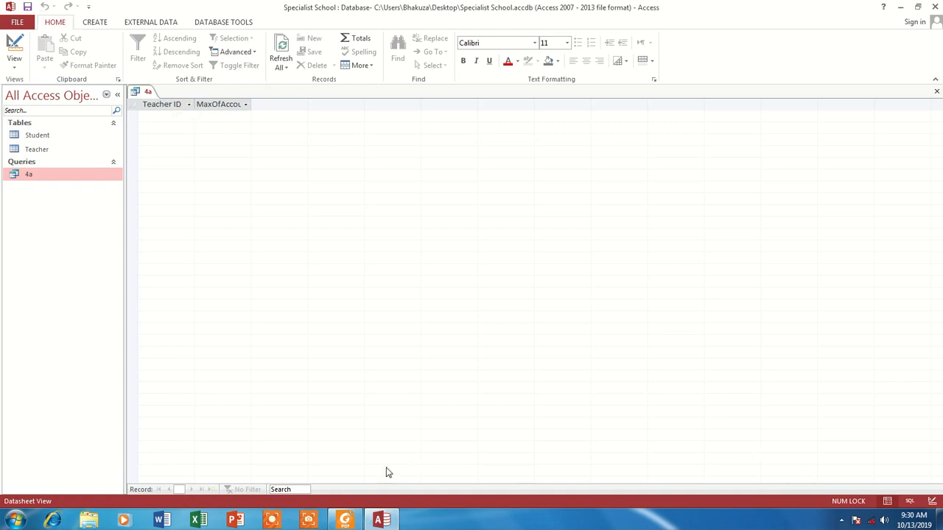
click(841, 520)
click(841, 461)
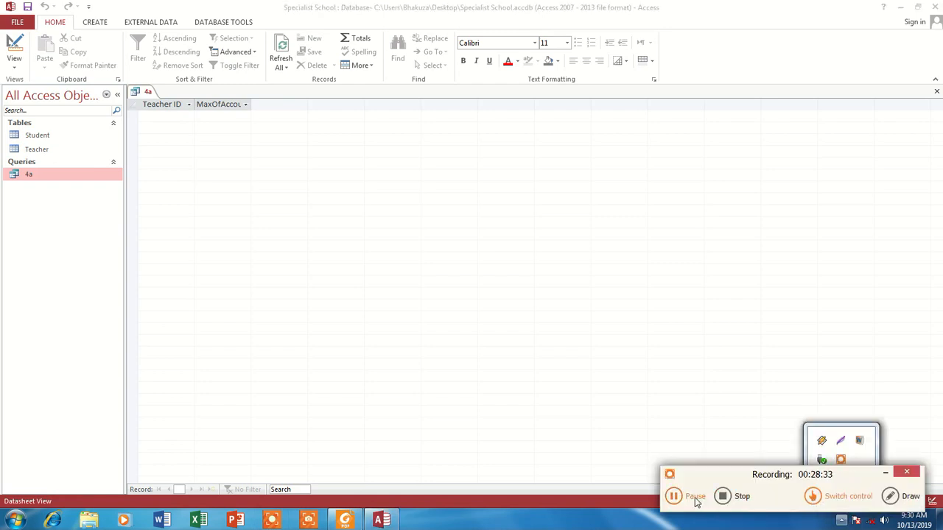
click(722, 496)
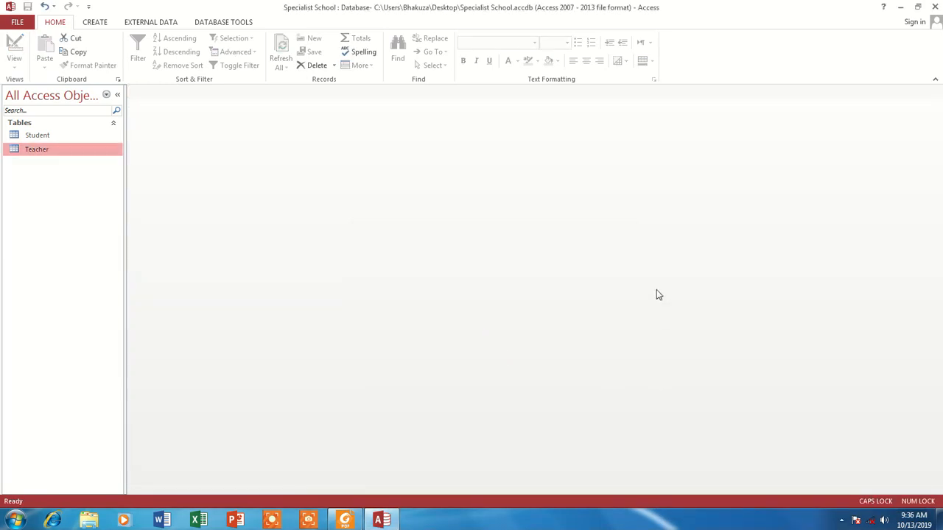
Check question 4a in the Foxit Reader PDF, return to Access, and create a new design query containing the Student and Teacher tables
click(346, 520)
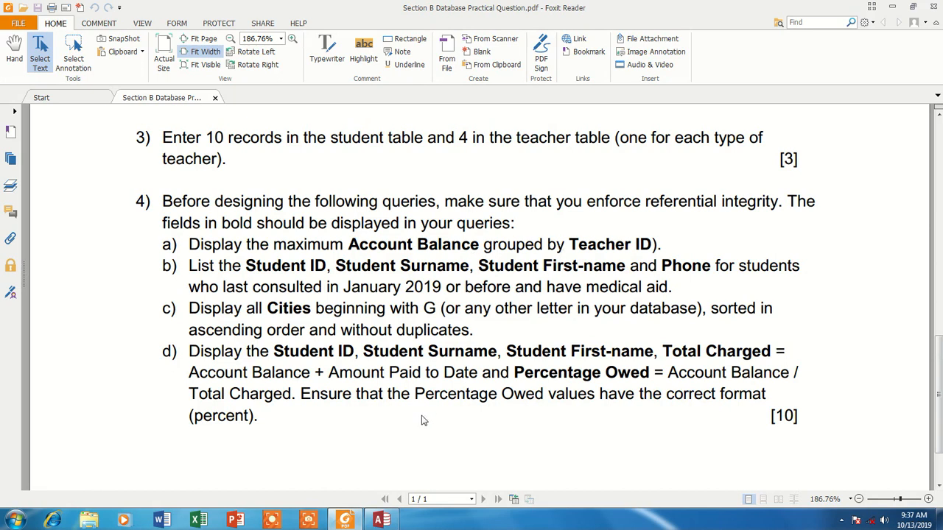
click(382, 520)
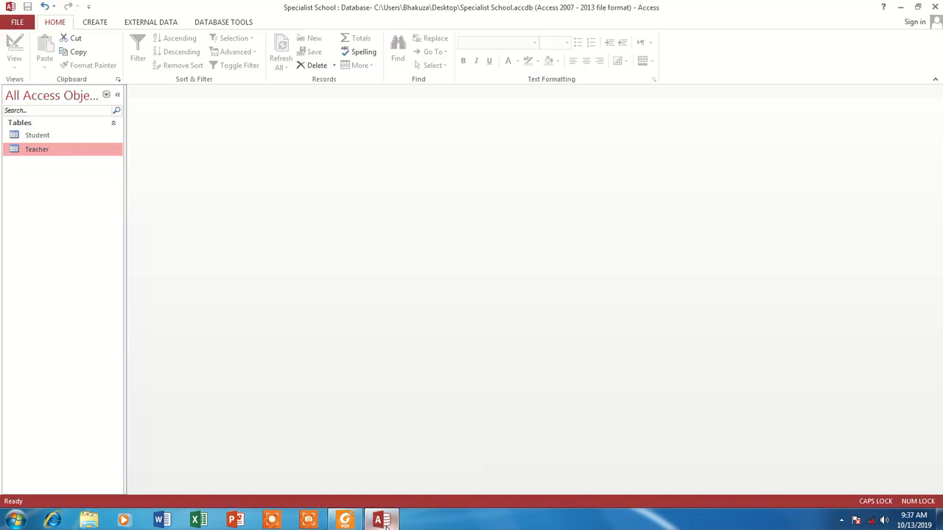
click(96, 22)
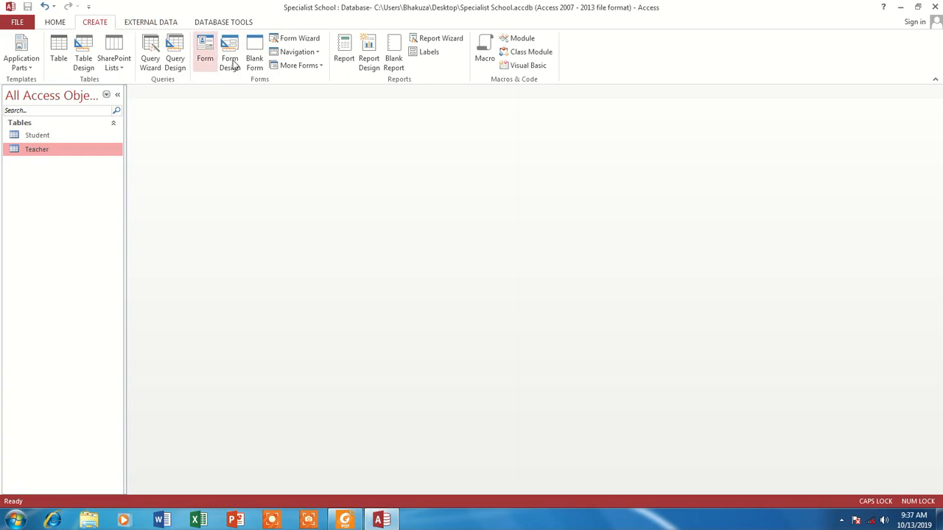
click(174, 53)
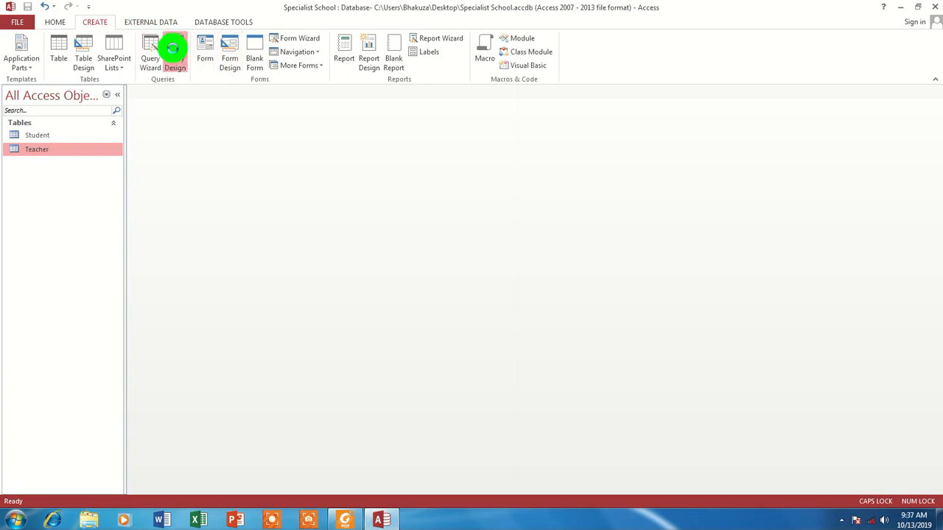
shift+click(426, 408)
click(492, 490)
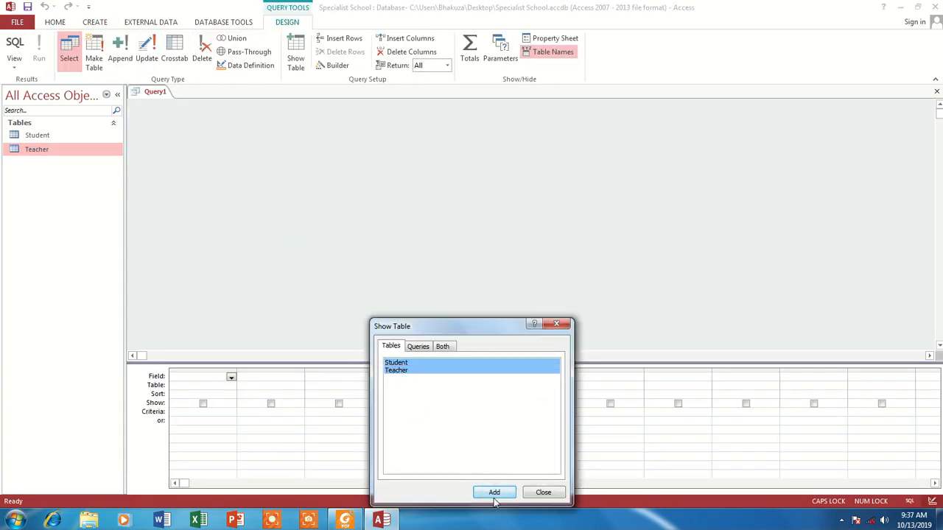
click(558, 324)
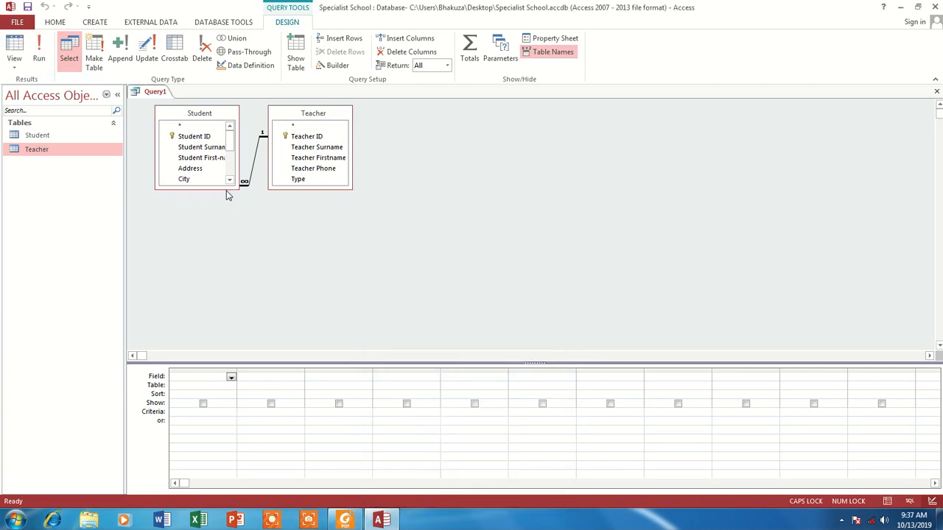
Enlarge both tables' field lists and add Teacher ID from Teacher and Account Balance from Student to the query
drag(221, 184, 243, 277)
drag(316, 190, 316, 213)
drag(297, 103, 304, 104)
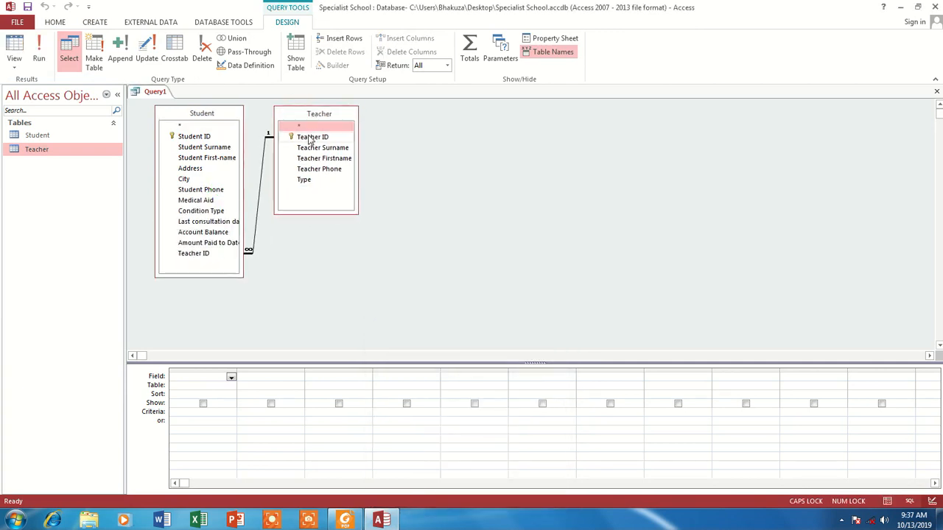
double_click(309, 139)
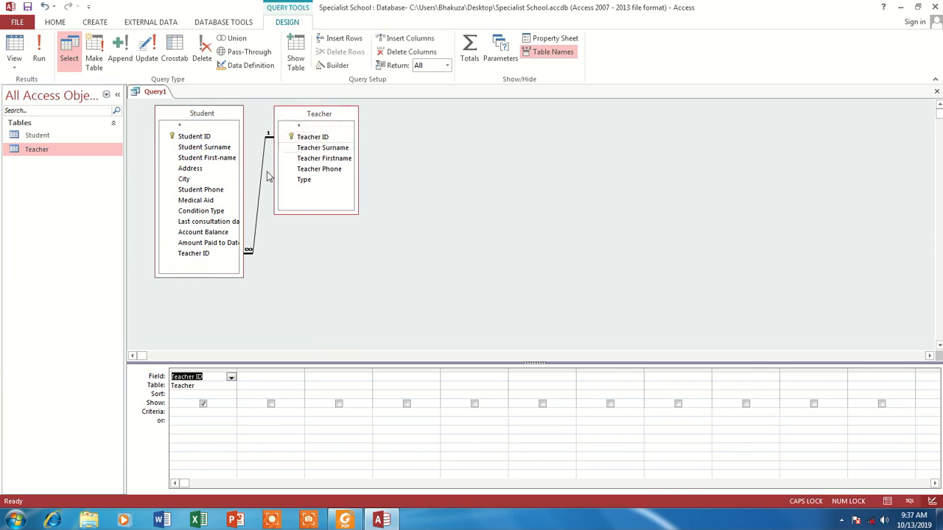
double_click(201, 232)
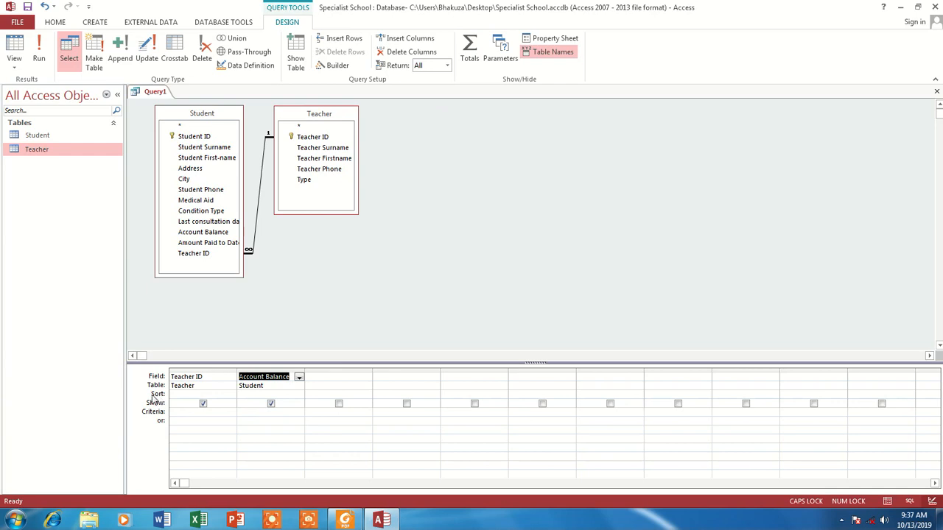
Turn on Totals for the query and set the Account Balance total to Max
click(469, 46)
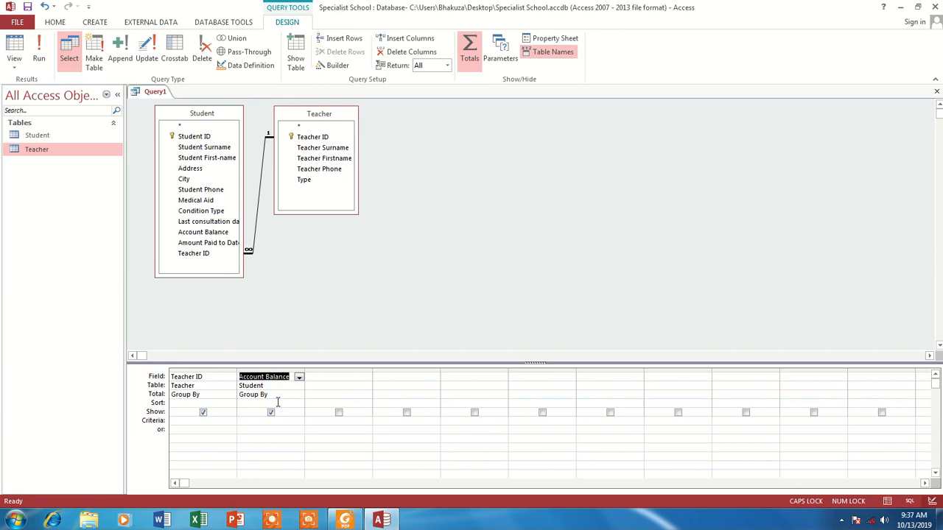
click(286, 395)
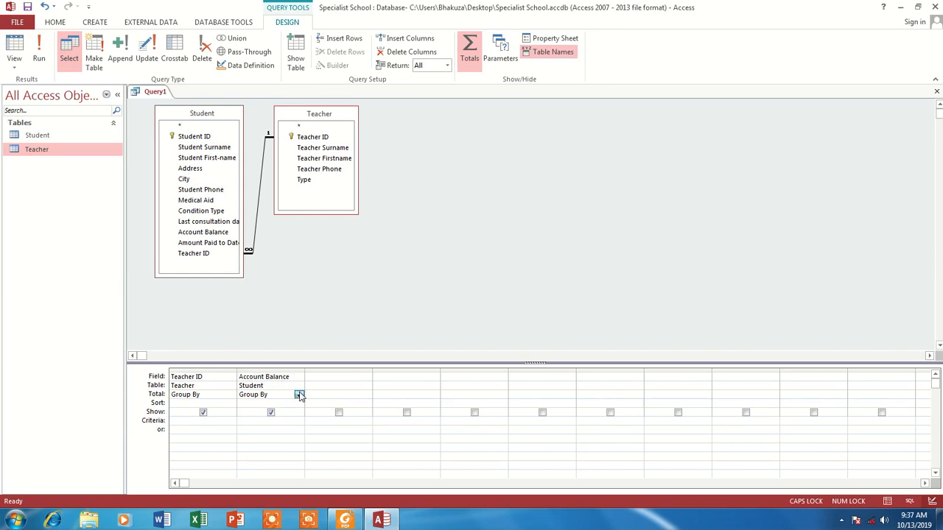
click(299, 395)
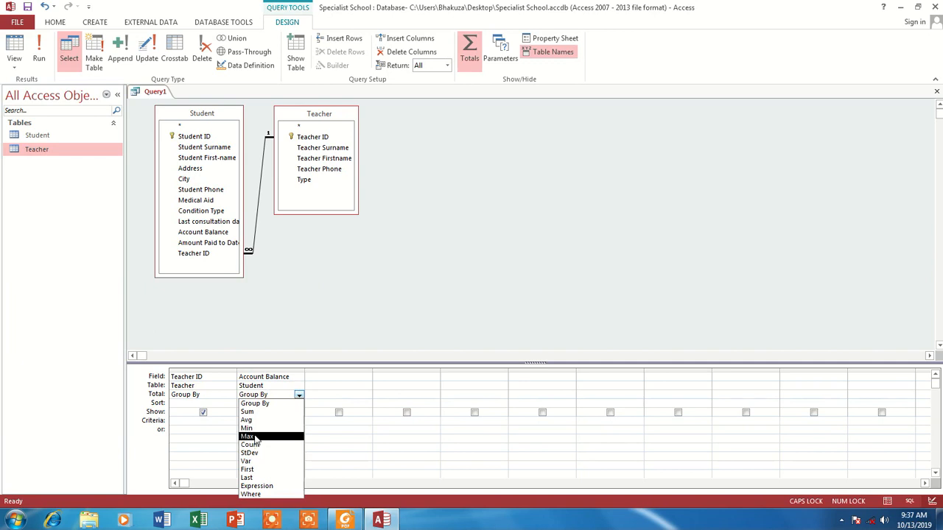
click(247, 436)
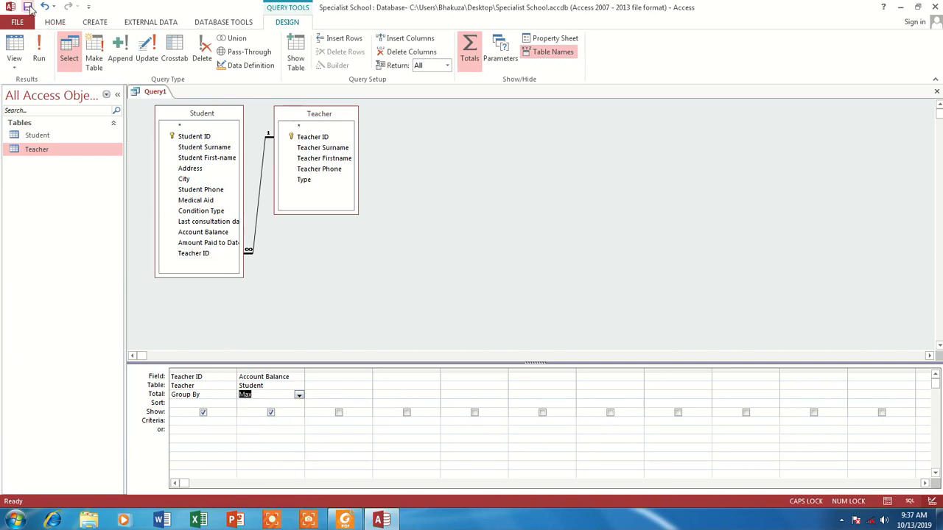
Save the query as 4a and run it
click(28, 6)
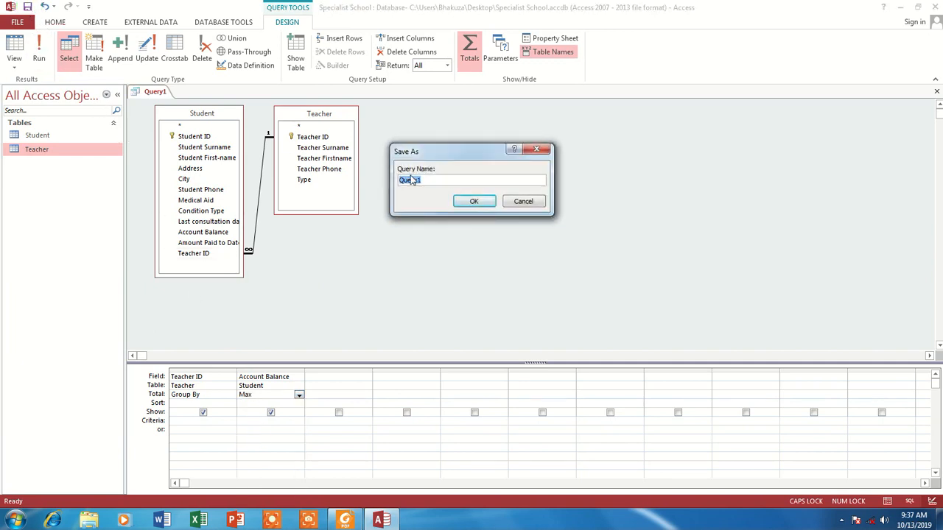
text(4)
key(Caps_Lock)
click(474, 201)
click(39, 45)
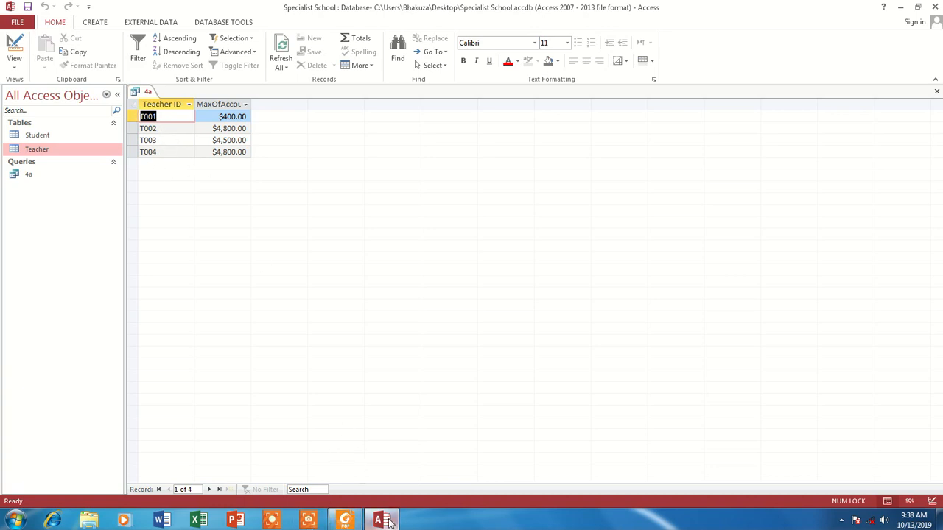
Read question 4b in the Foxit Reader PDF, highlight its January 2019 condition, and return to Access
mouse_move(391, 521)
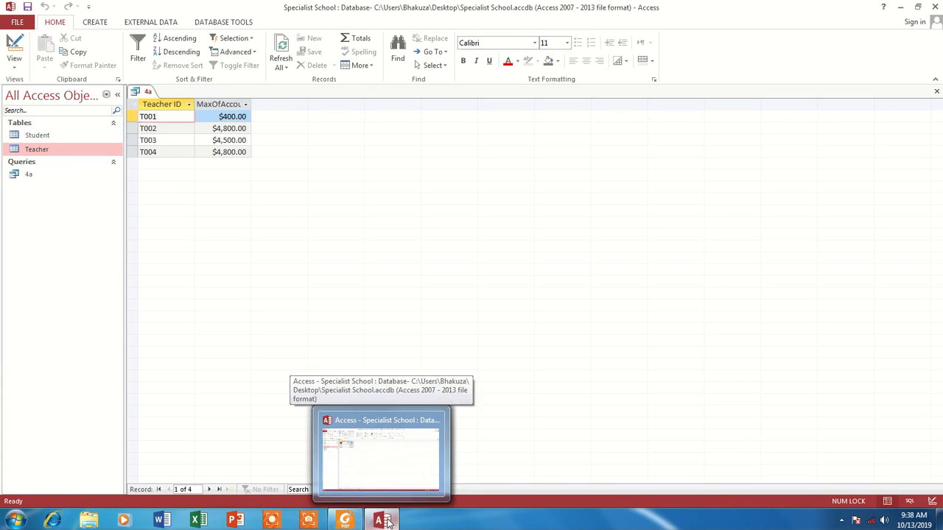
click(345, 520)
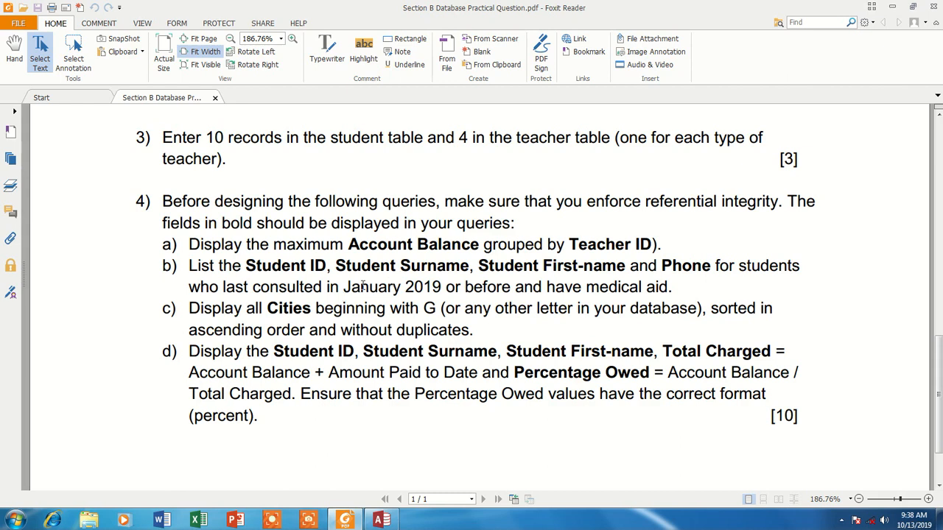
drag(343, 287, 435, 290)
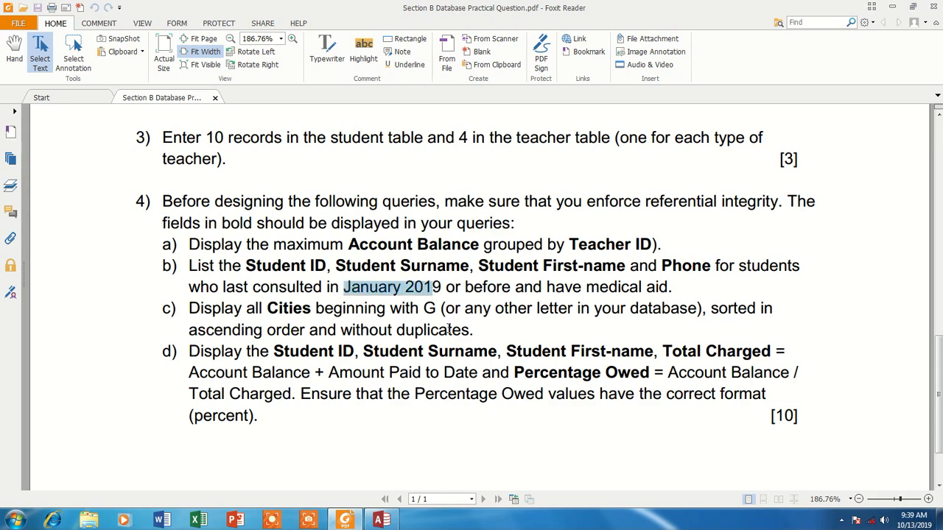
mouse_move(389, 521)
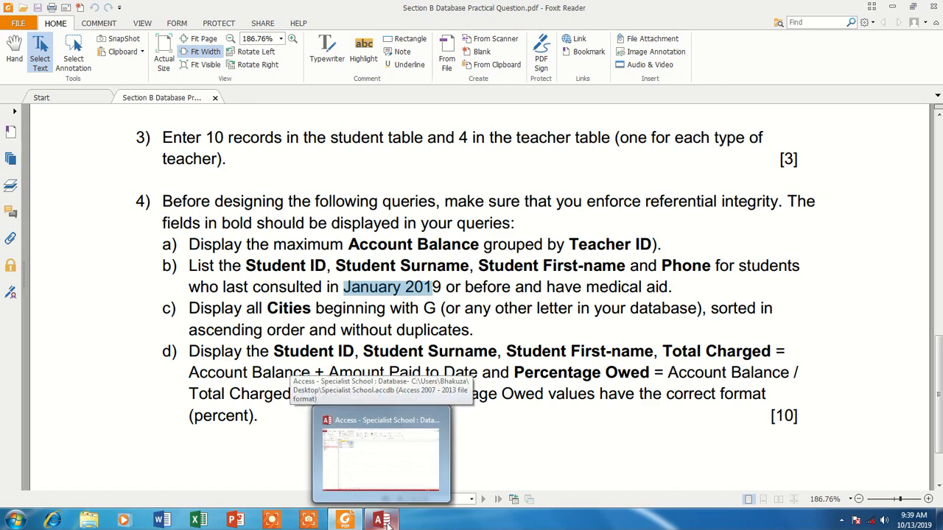
click(389, 521)
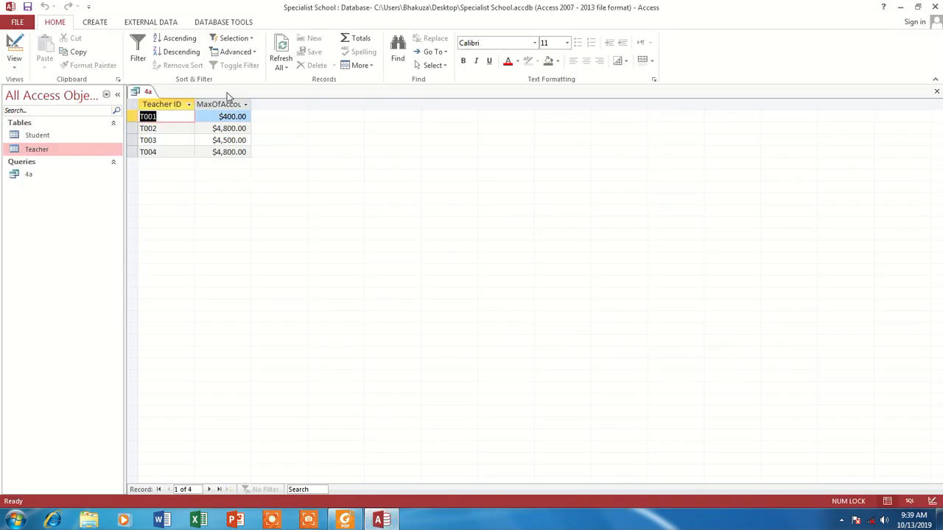
Close query 4a, create a new design query with the Student and Teacher tables, and enlarge the Student field list
click(936, 91)
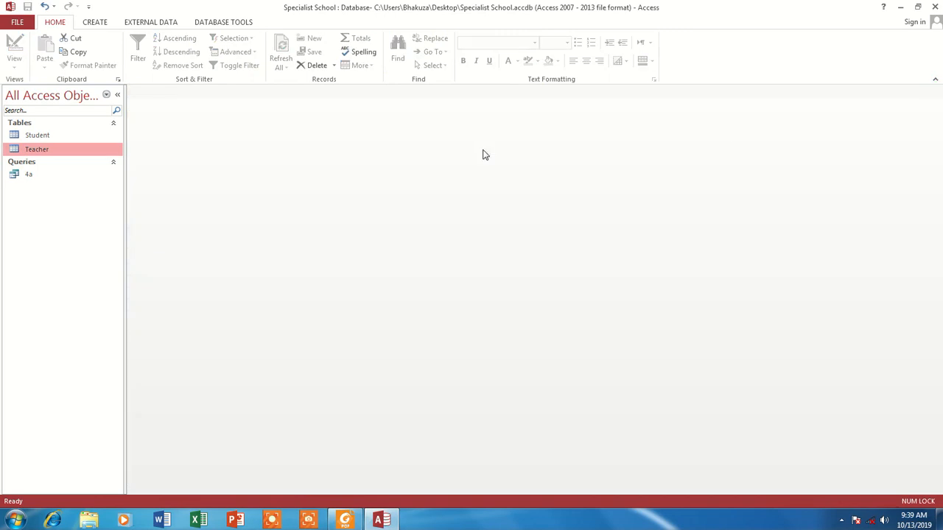
click(104, 21)
click(179, 47)
drag(495, 406, 424, 360)
click(489, 493)
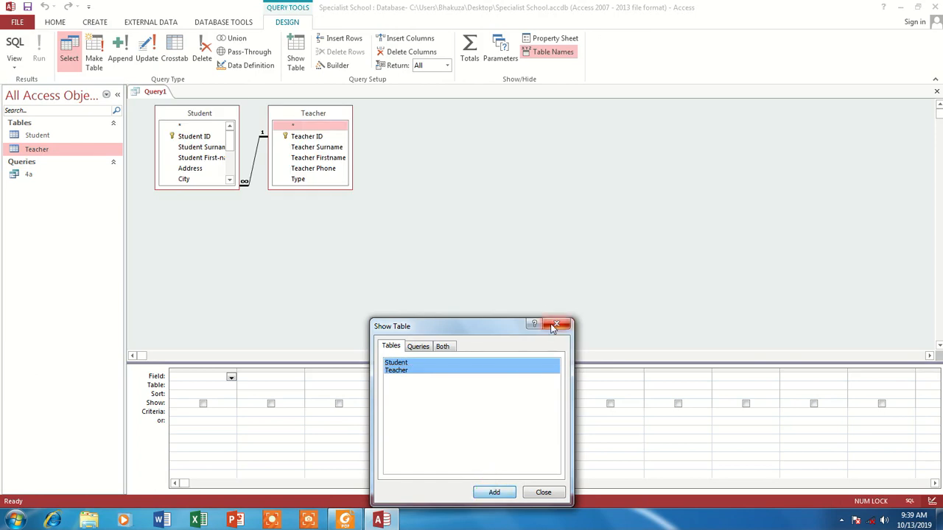
click(556, 324)
drag(209, 188, 209, 280)
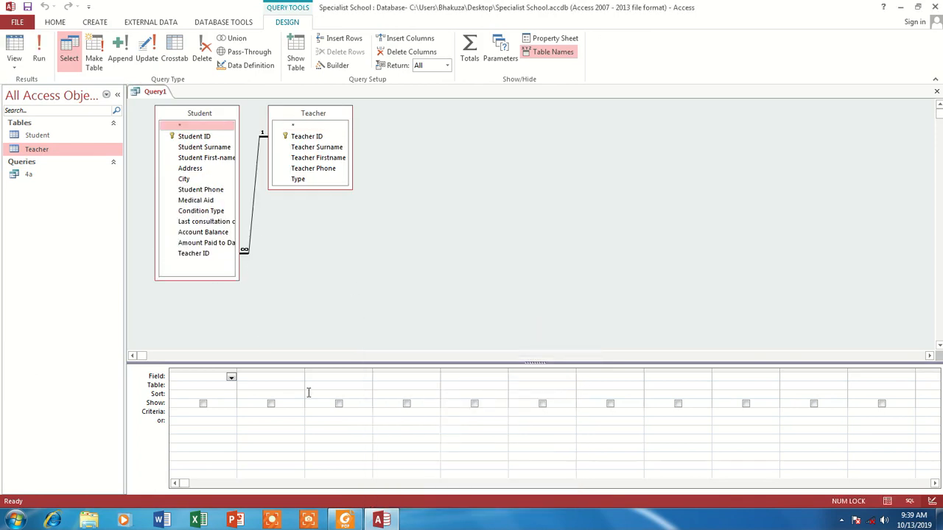
Add Student ID and Student Surname from the Student table to the query, checking the required fields in the question PDF
click(347, 520)
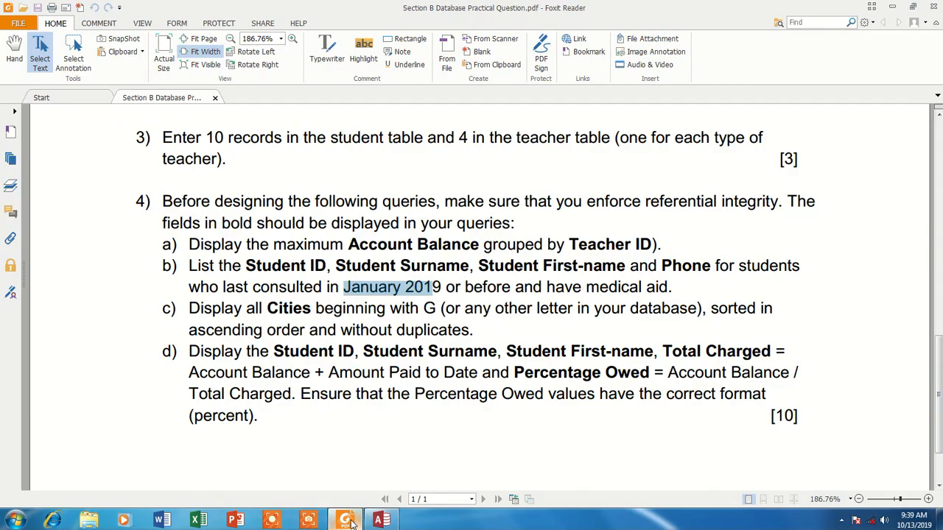
click(348, 520)
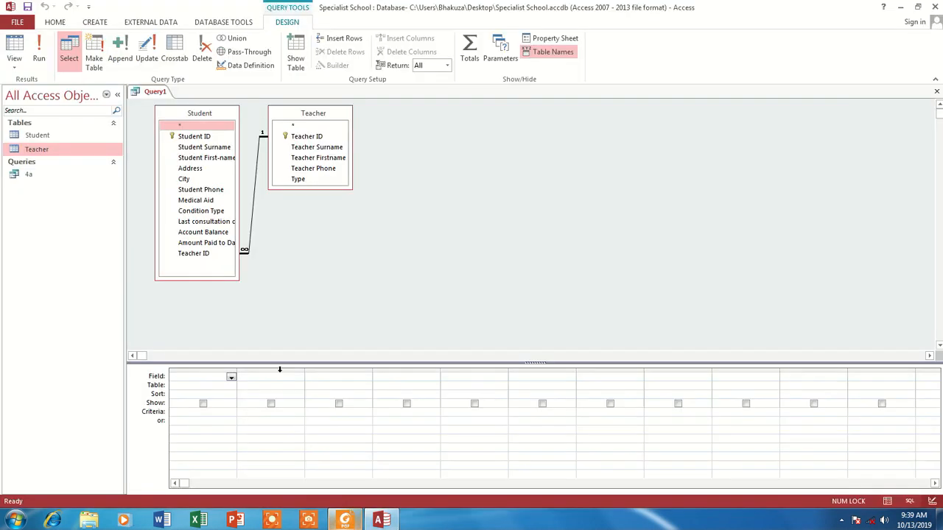
double_click(203, 140)
click(346, 520)
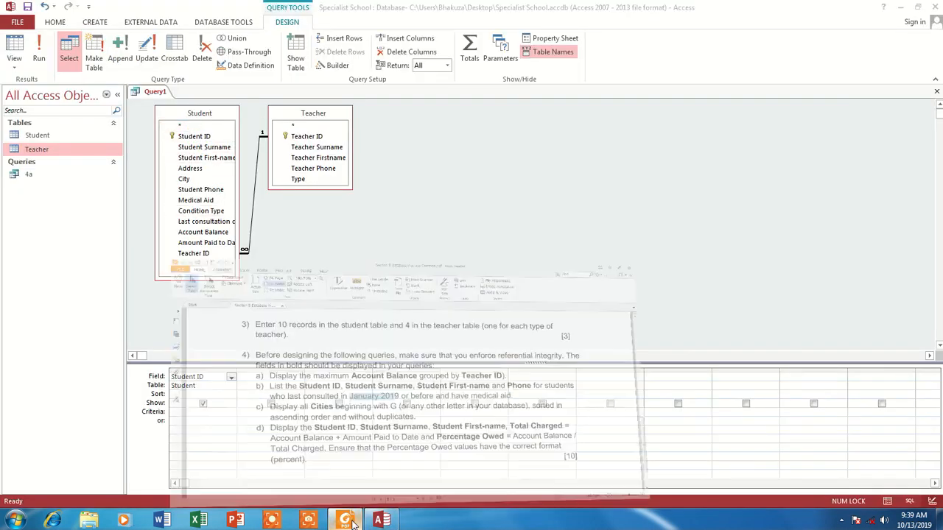
click(348, 520)
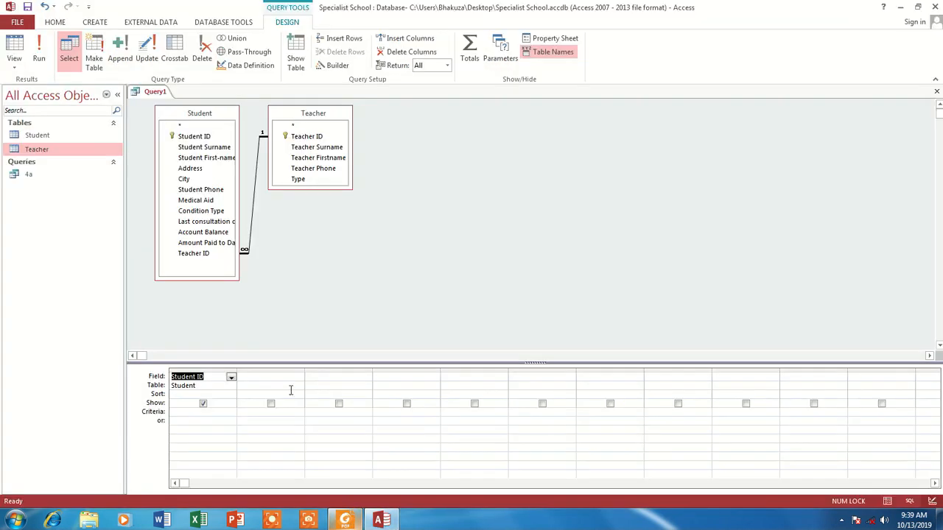
click(202, 148)
double_click(196, 146)
click(347, 522)
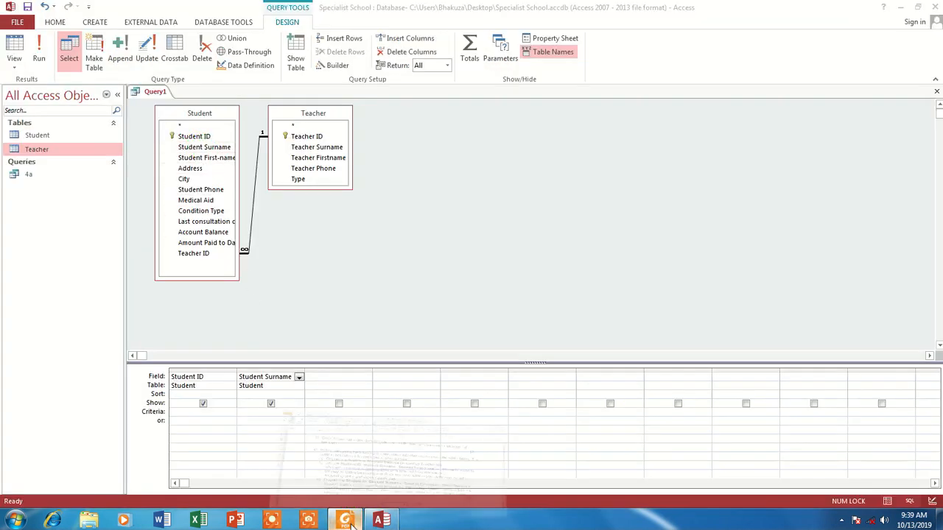
click(347, 522)
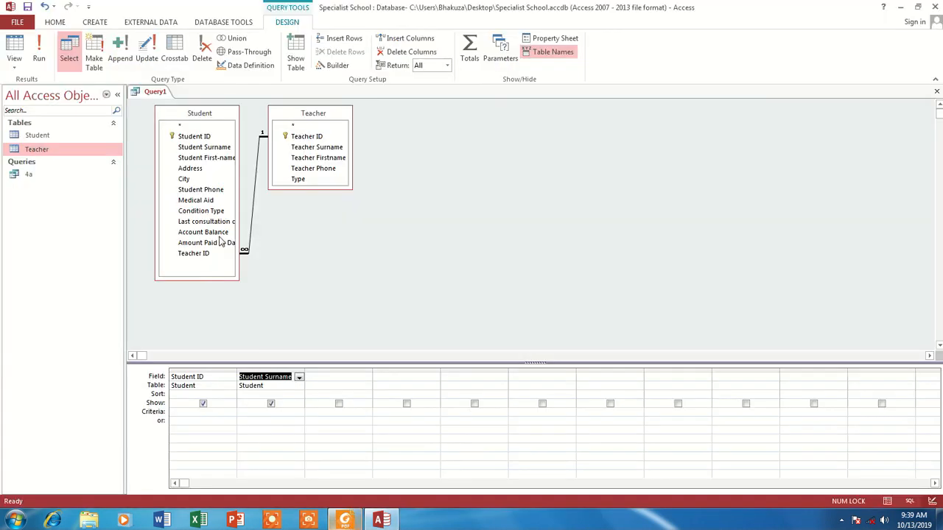
Add Student First-name and Student Phone to the query, consulting question 4b in the PDF between the two fields
click(205, 164)
drag(205, 164, 306, 376)
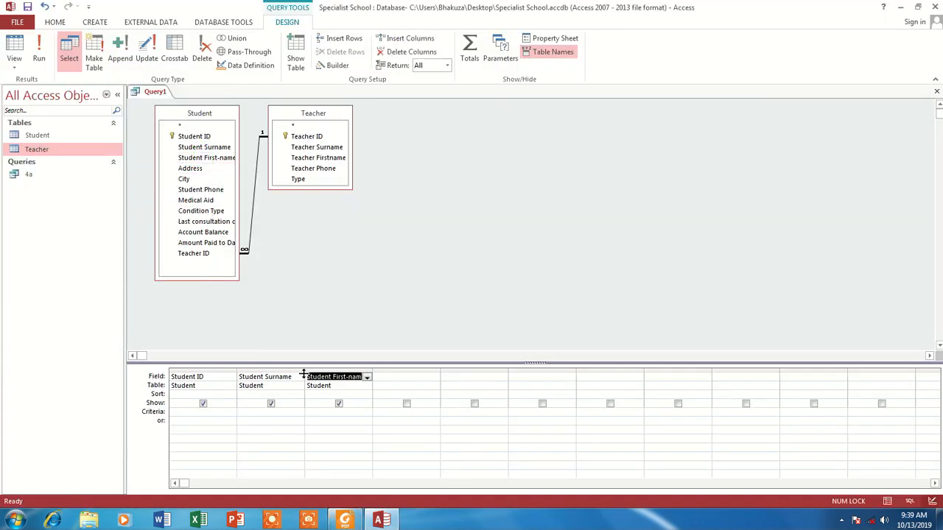
click(348, 522)
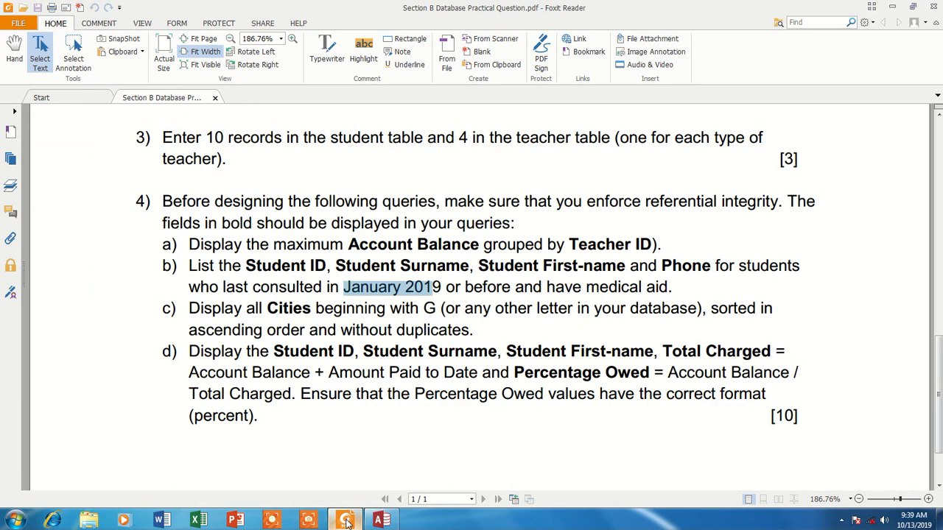
click(347, 521)
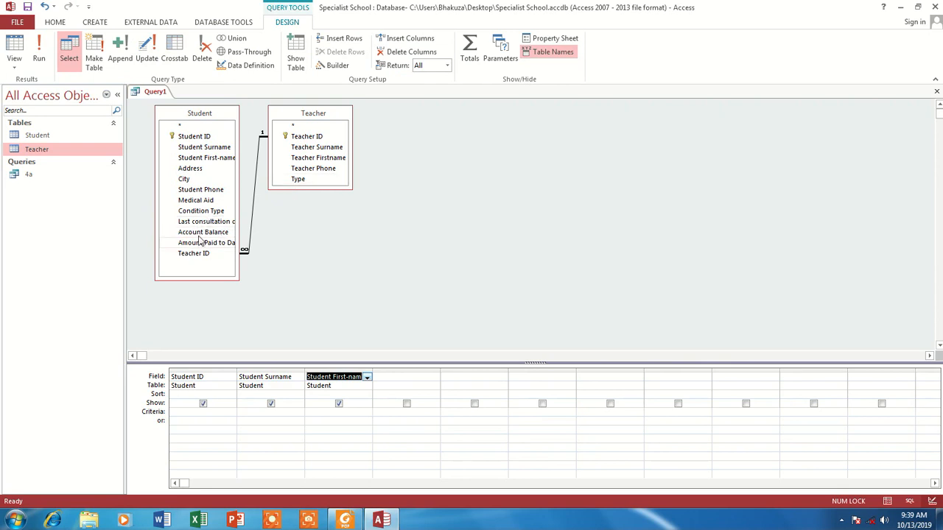
double_click(198, 190)
Recheck question 4b's conditions in the PDF and open the Student table in Datasheet View to examine its records
click(381, 520)
click(381, 521)
click(346, 523)
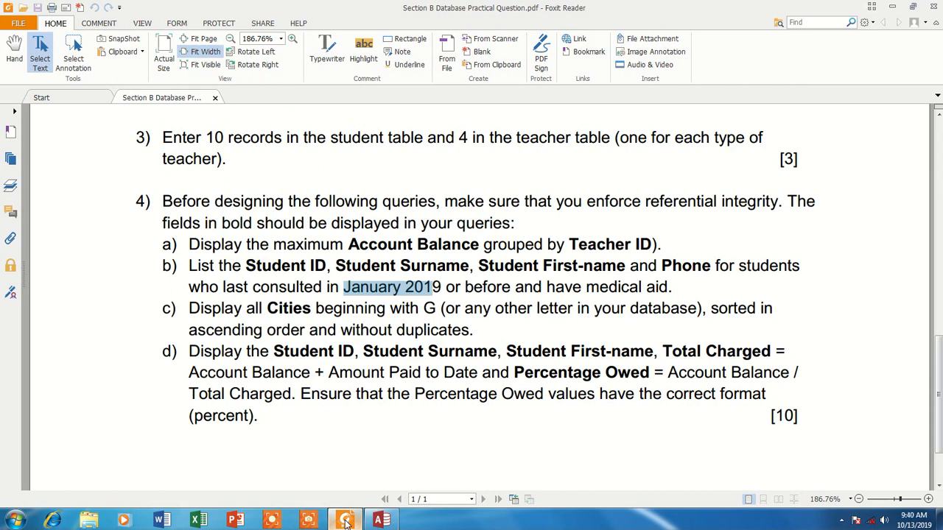
click(379, 522)
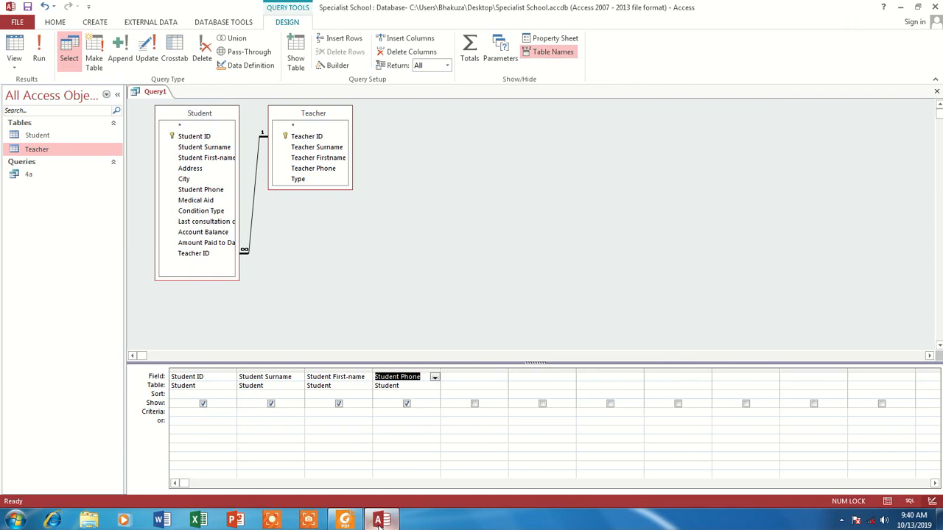
double_click(56, 134)
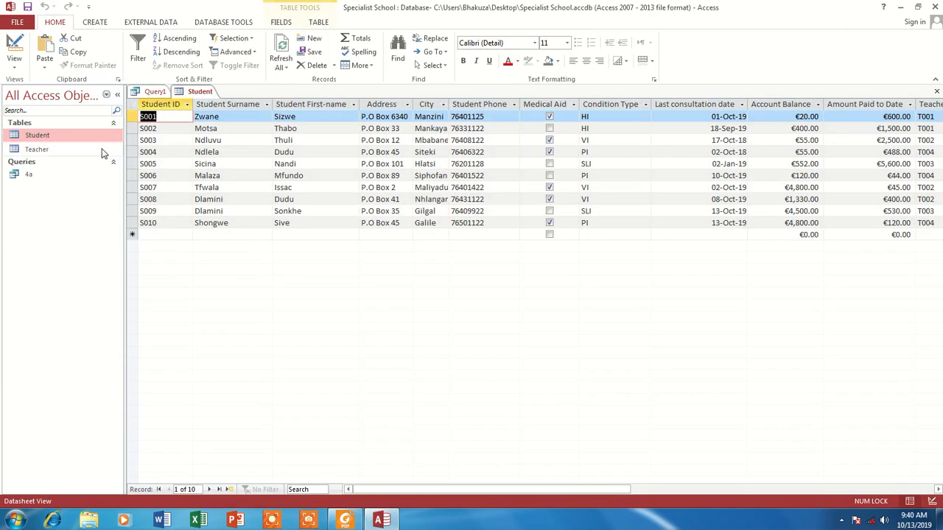
Copy the last consultation date 02-Jan-19 from the fifth record of the Student table
drag(714, 165, 748, 163)
key(ctrl+c)
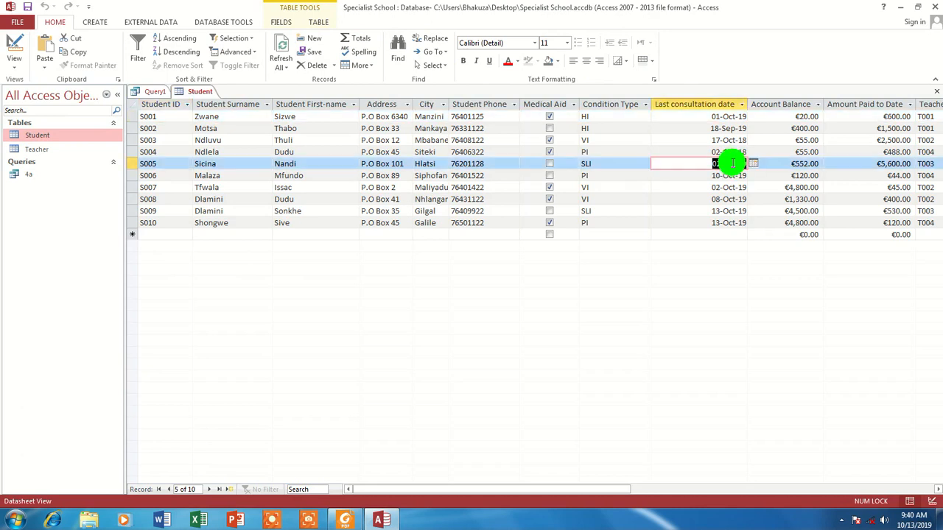
right_click(733, 163)
click(758, 185)
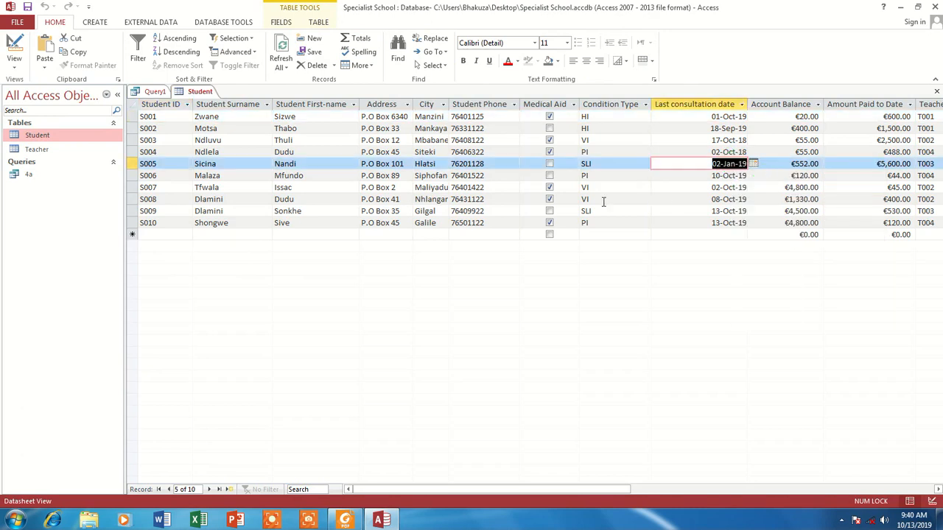
Return to Query1, add the Last consultation date field from the Student table and hide it from the results
click(154, 92)
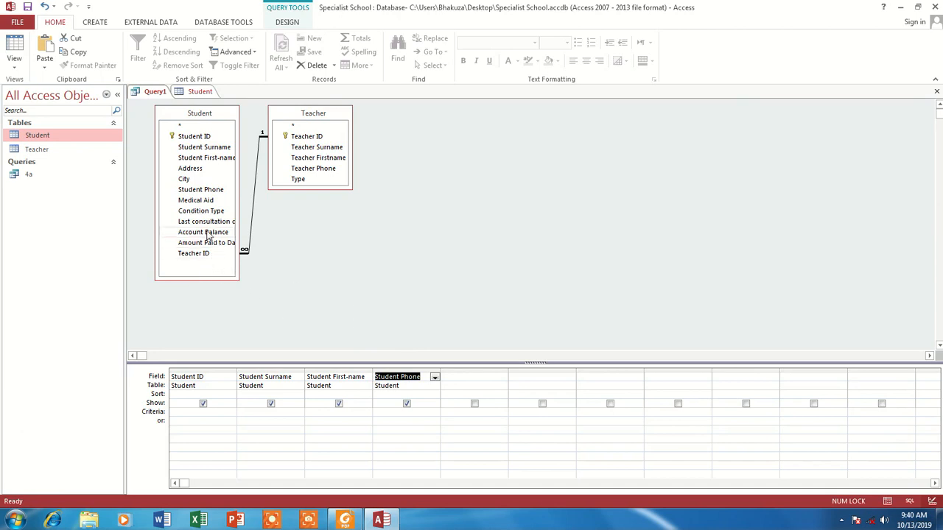
double_click(206, 221)
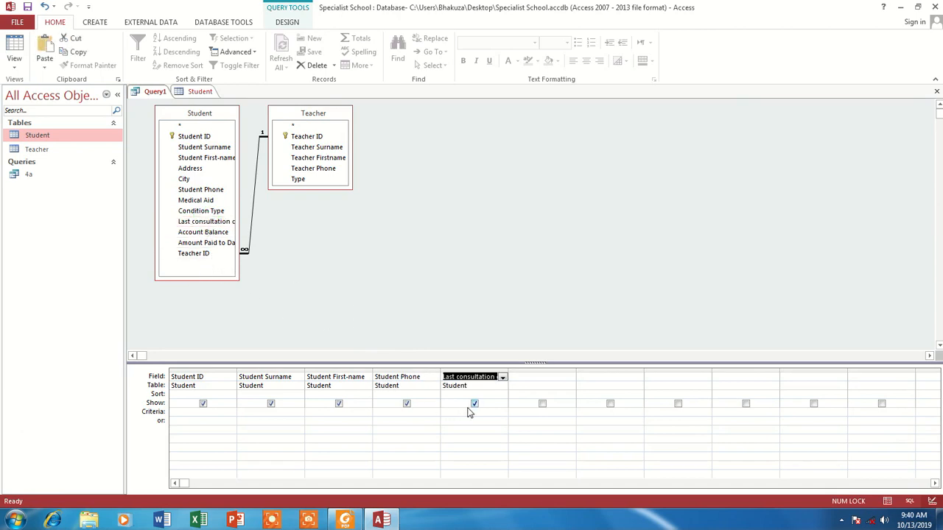
click(474, 403)
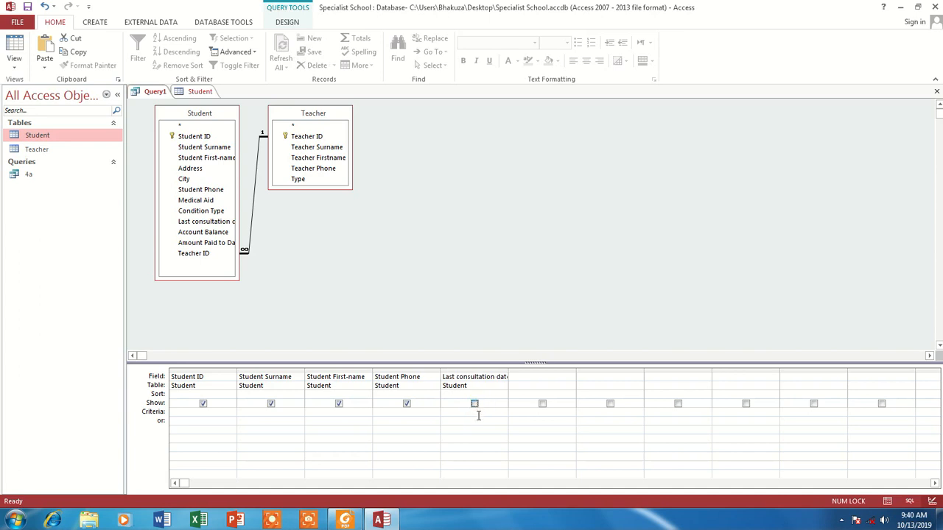
Paste the copied date as the Last consultation date criterion and rewrite it as #2/0/2019#
click(478, 412)
key(ctrl+v)
click(483, 430)
drag(478, 417, 443, 414)
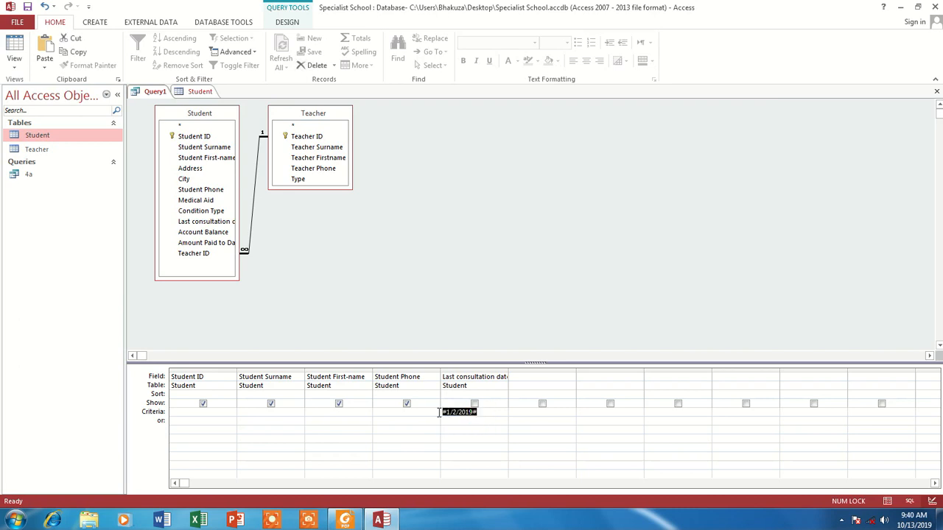
key(Delete)
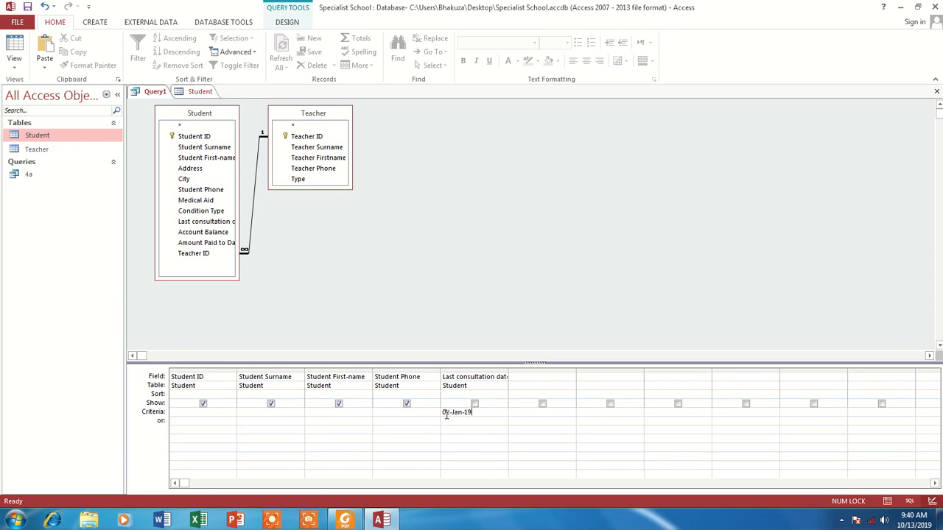
click(471, 422)
text(2/0/2019#)
Correct the Last consultation date criterion to <#2/1/2019#
double_click(454, 411)
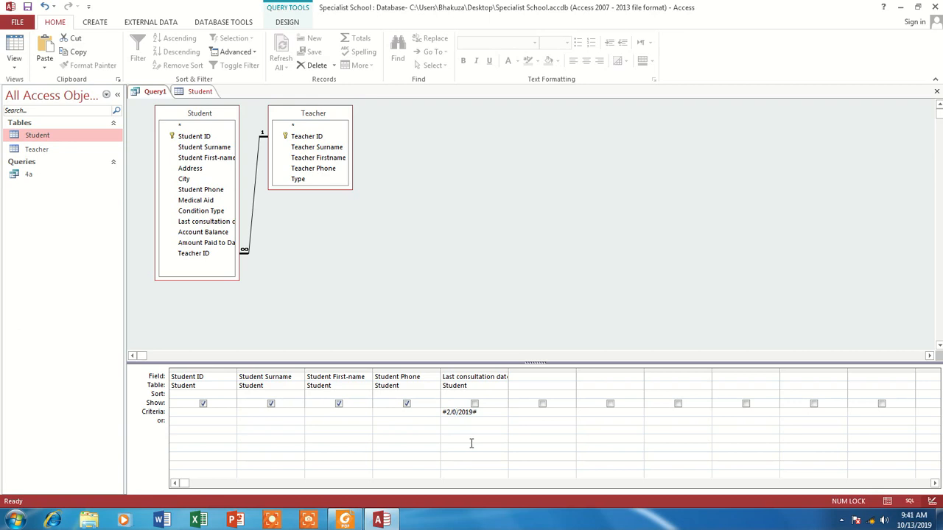
text(01)
click(472, 420)
click(443, 412)
text(,)
key(BackSpace)
text(<)
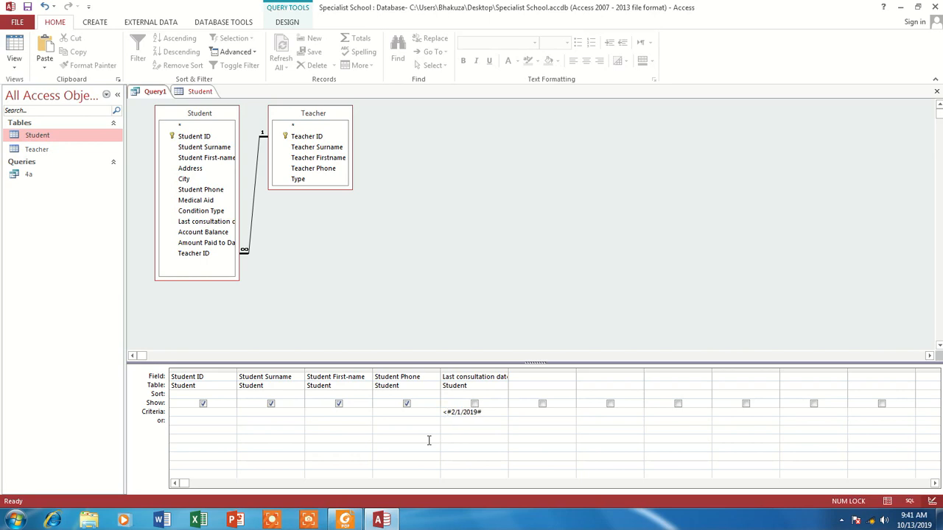
click(479, 430)
Run the query, rerun it with Last consultation date shown, check the results against question 4b in the PDF, and return to Design View
click(289, 22)
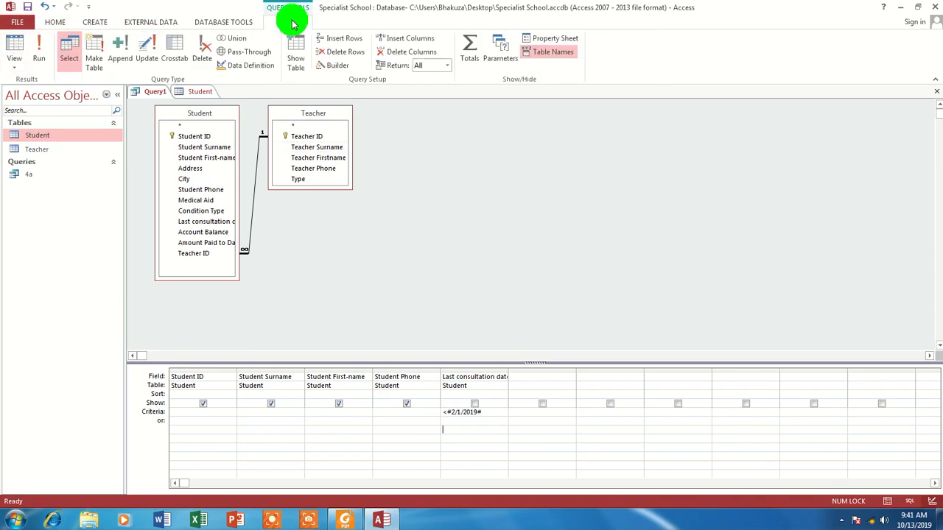
click(42, 49)
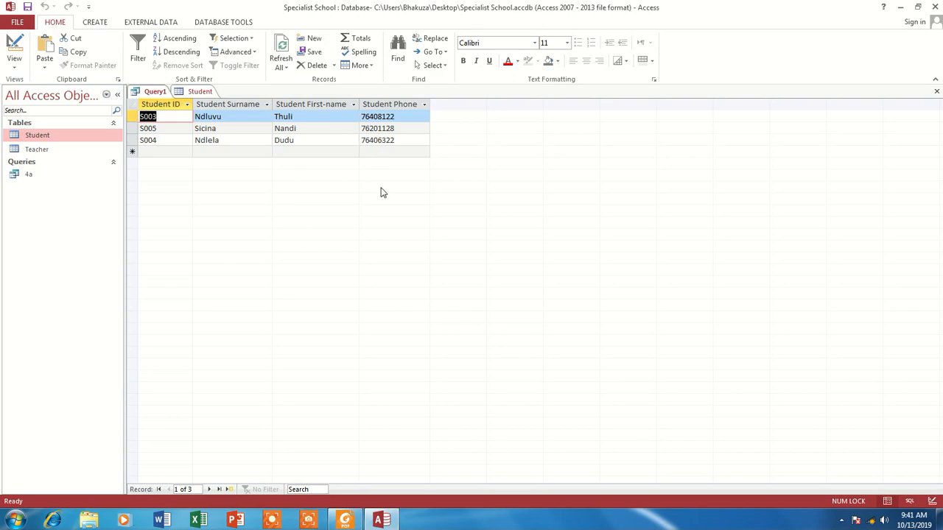
click(17, 49)
click(474, 404)
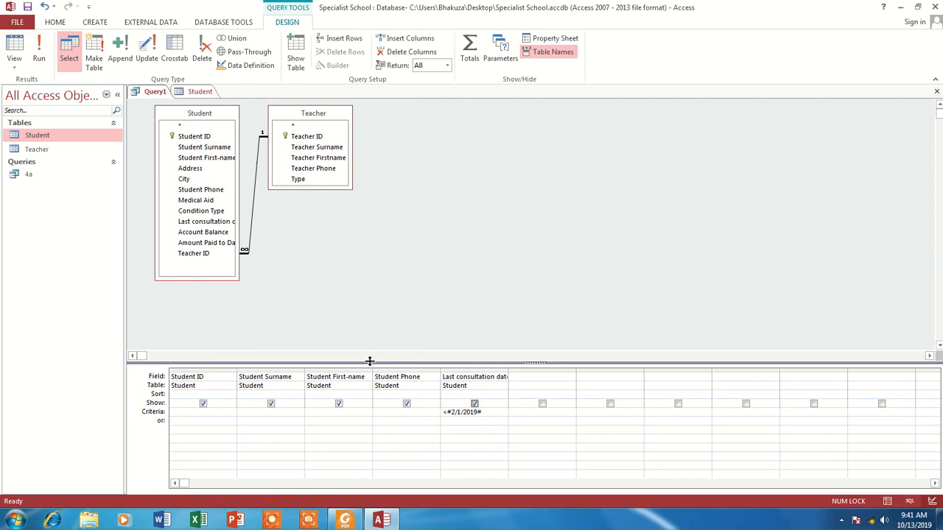
click(35, 47)
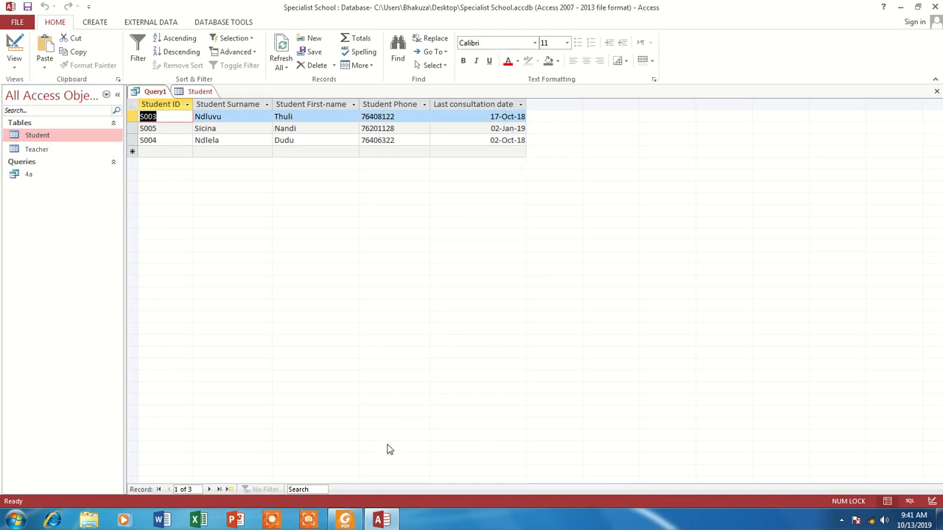
click(345, 521)
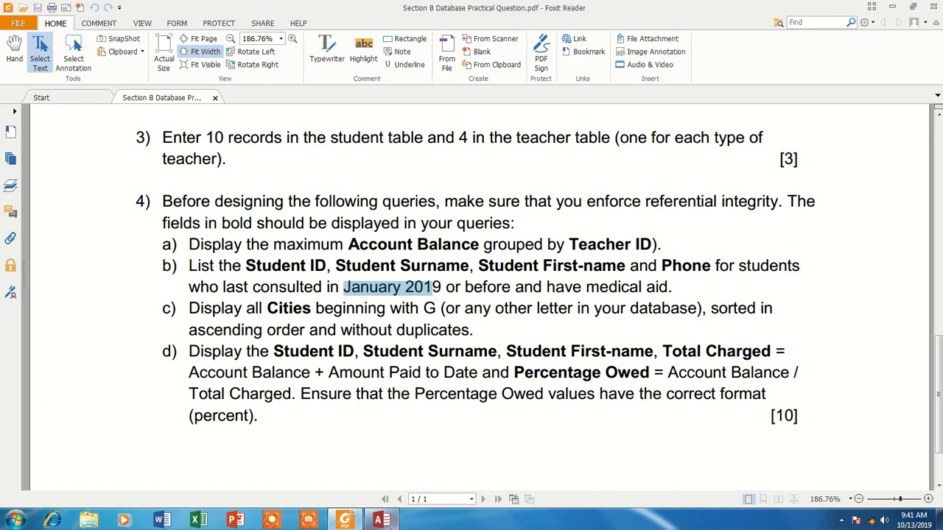
click(386, 520)
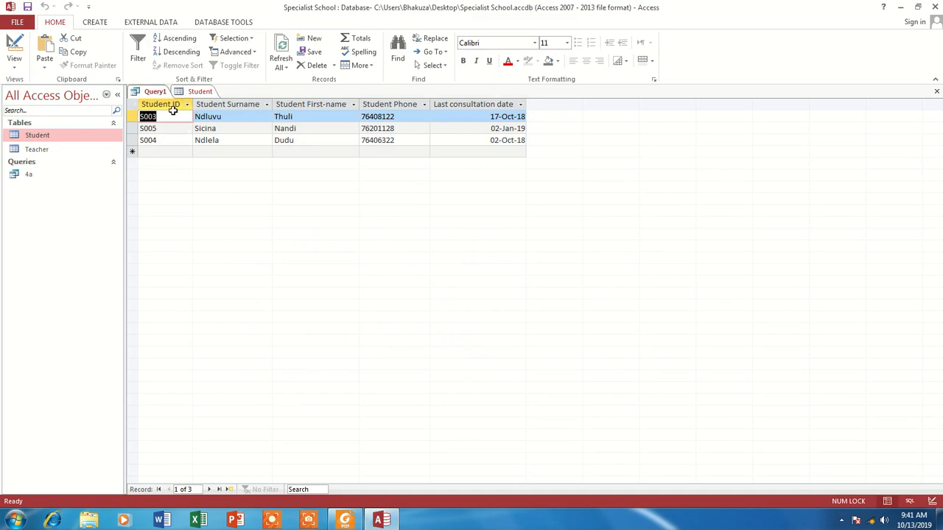
click(18, 47)
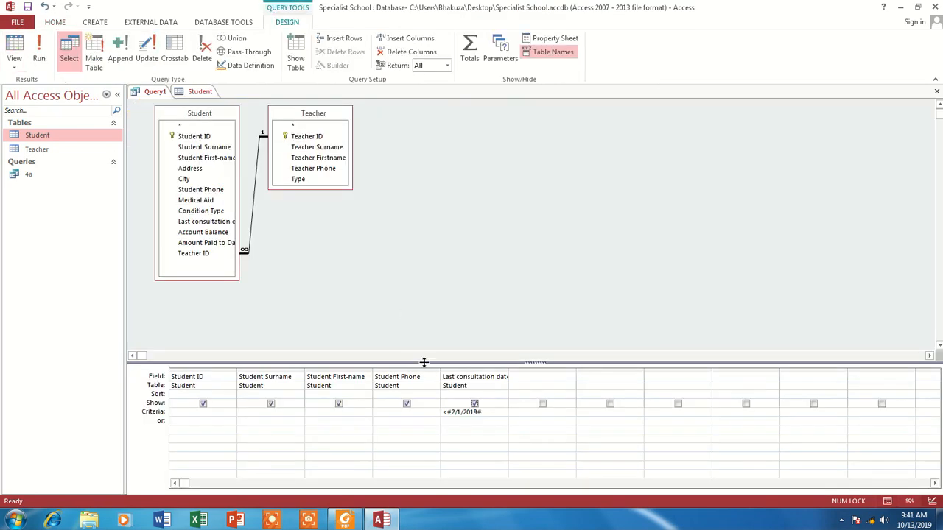
click(201, 244)
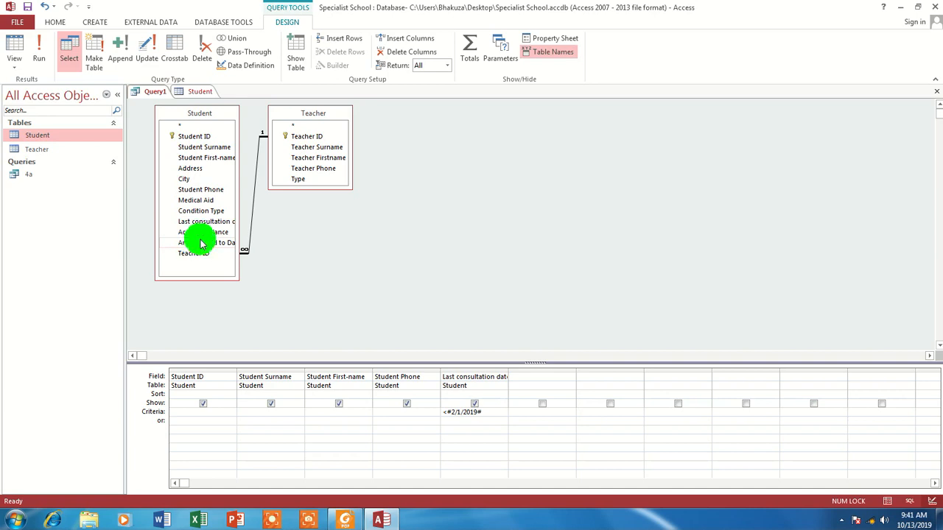
double_click(201, 244)
click(39, 49)
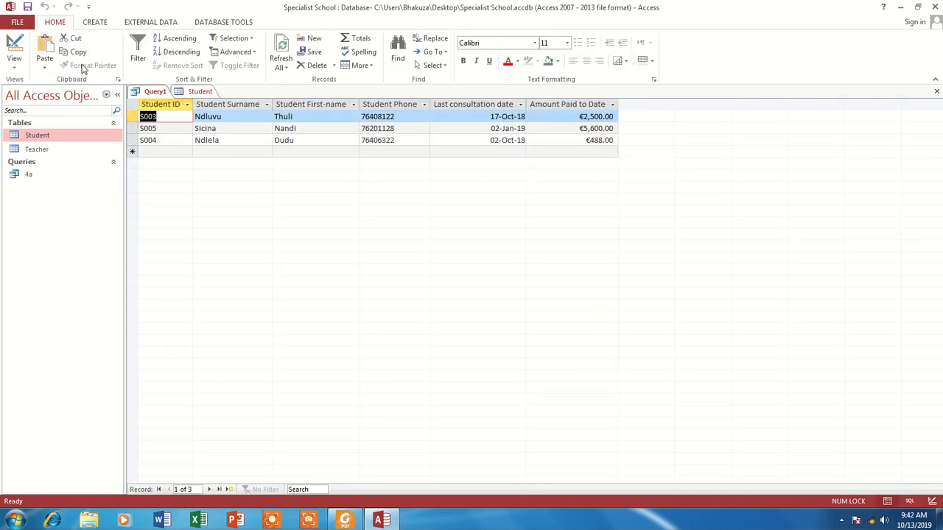
click(13, 42)
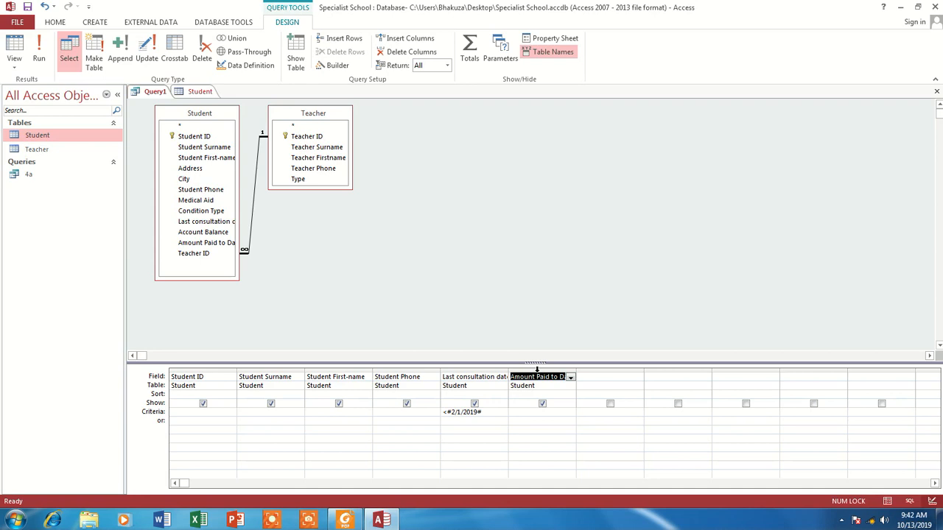
click(536, 370)
click(44, 6)
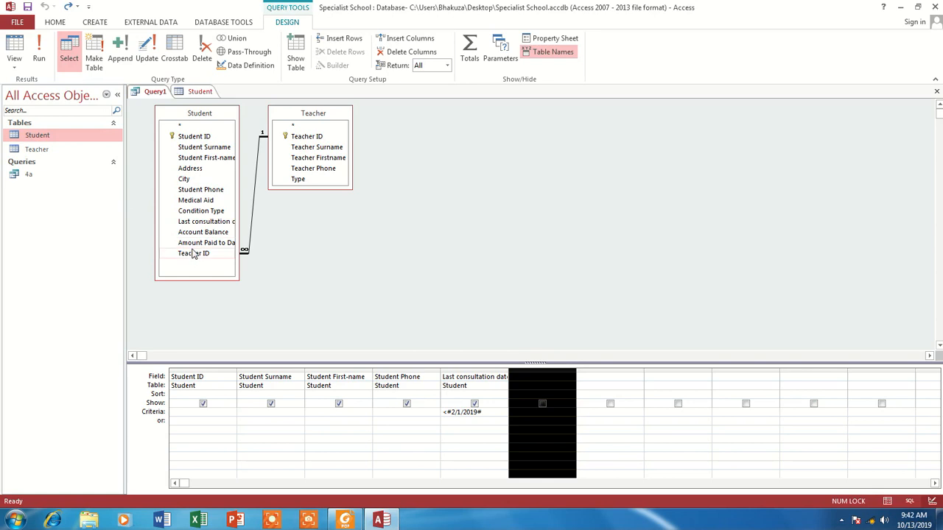
Add the Medical Aid field from the Student table to the query and run it to preview the results
double_click(195, 201)
click(39, 57)
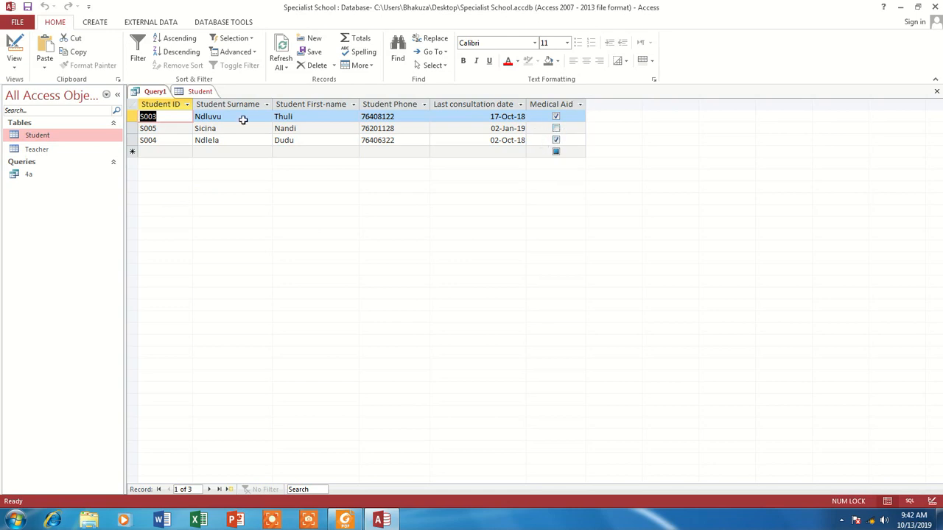
click(14, 46)
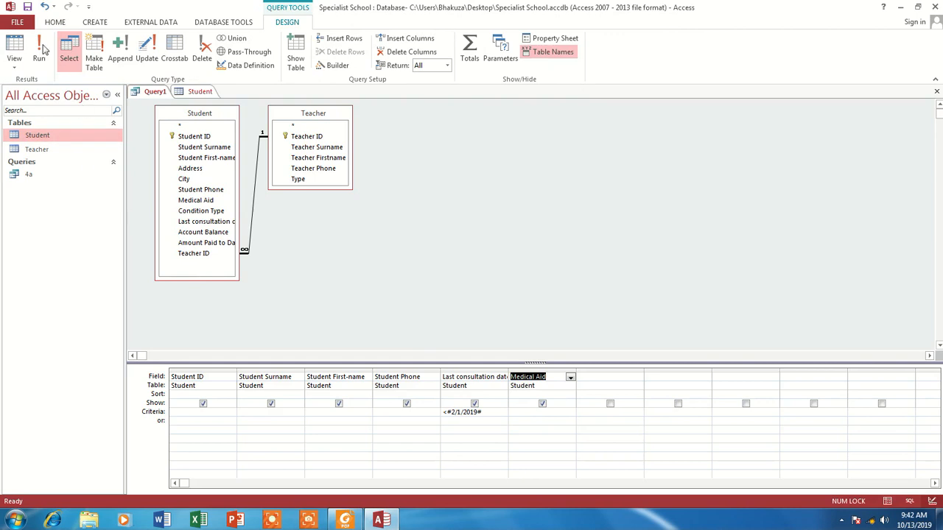
Try the Medical Aid criterion No, run the query, and check question 4b in the PDF
click(543, 411)
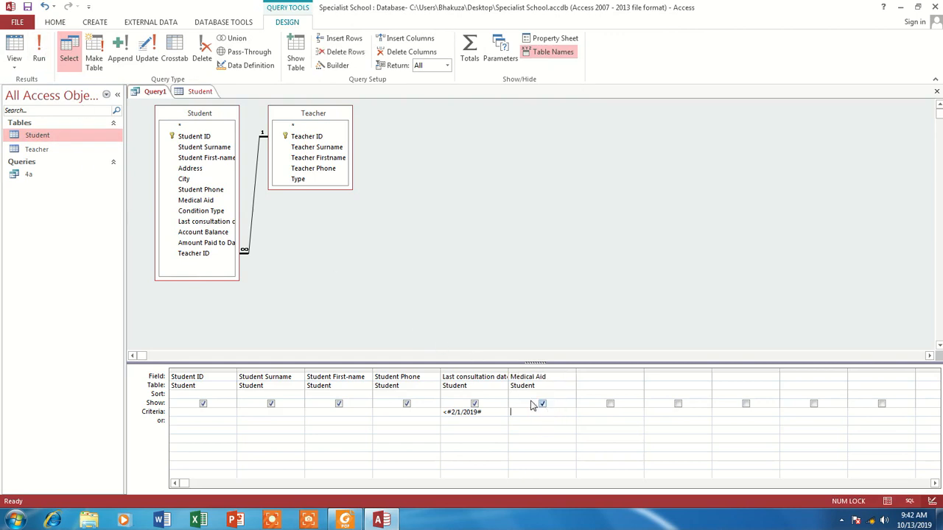
text(no)
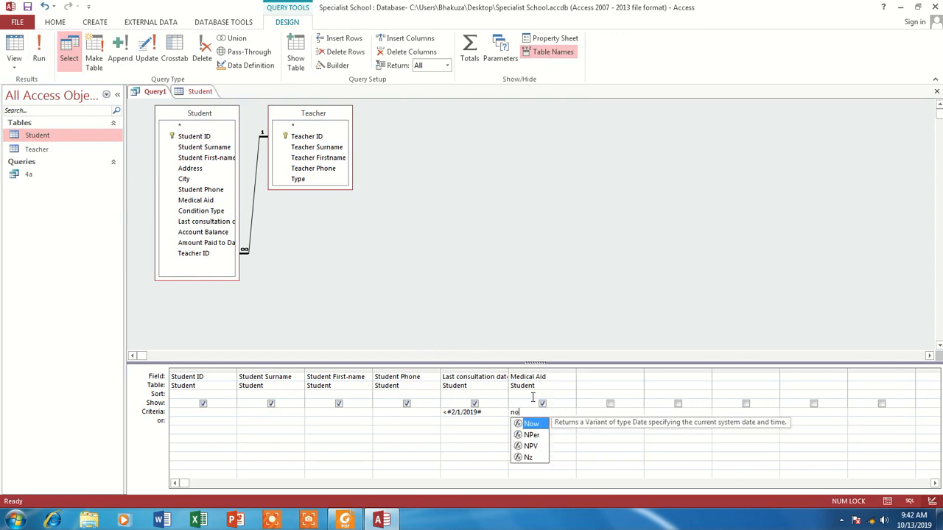
click(441, 439)
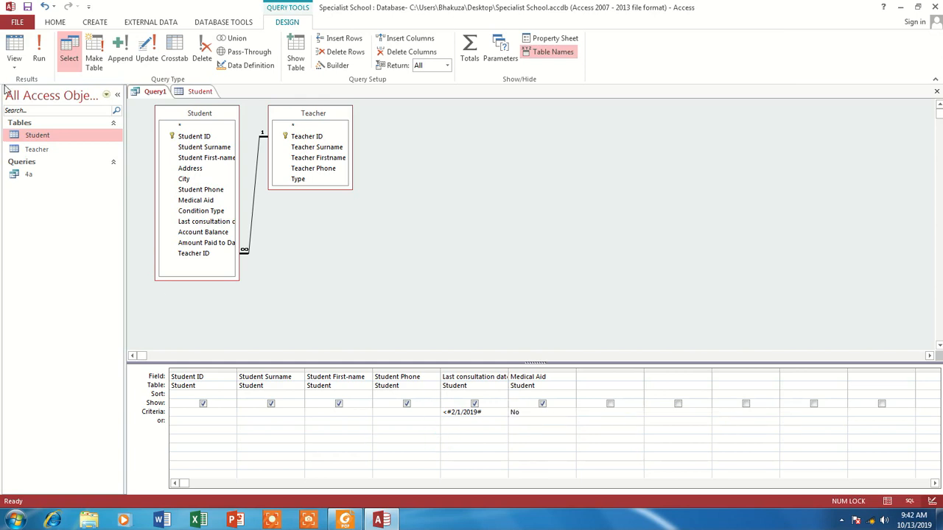
click(40, 46)
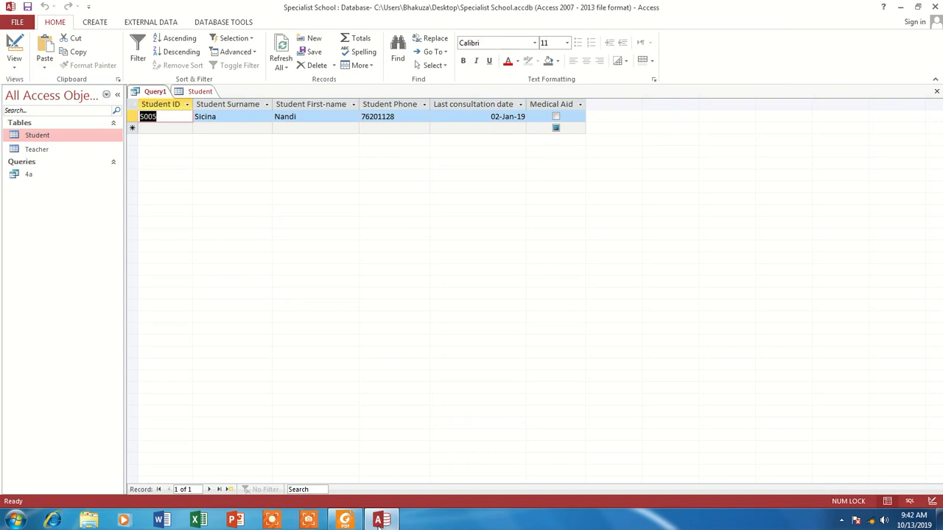
click(346, 520)
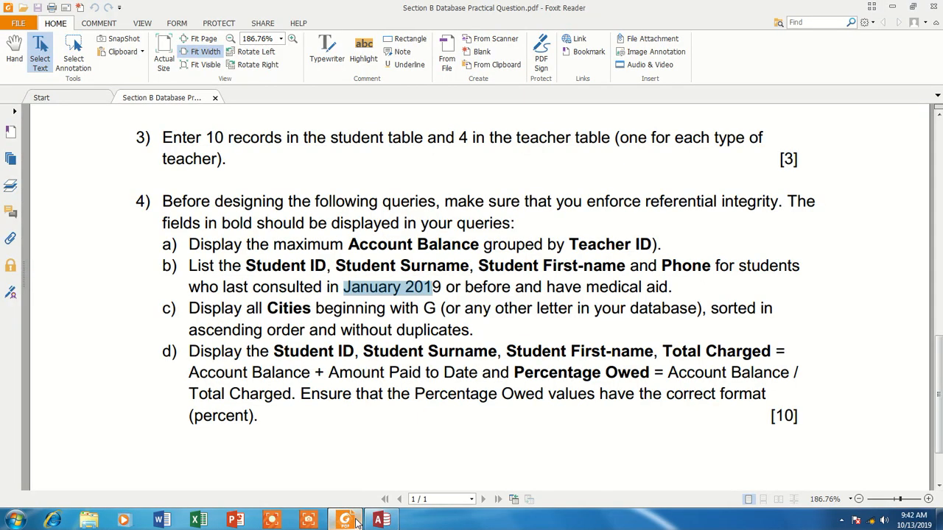
click(356, 521)
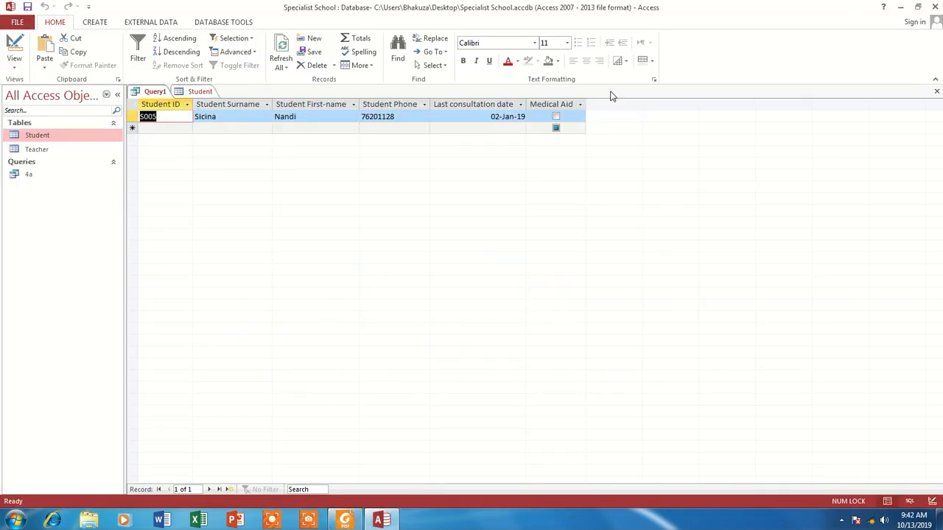
Set the Medical Aid criterion to Yes and run the query
click(14, 57)
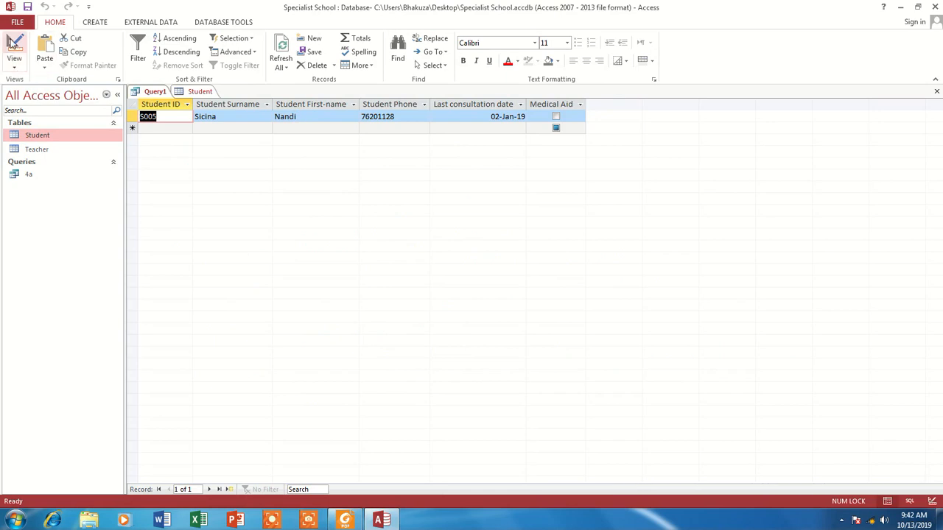
drag(527, 411, 500, 410)
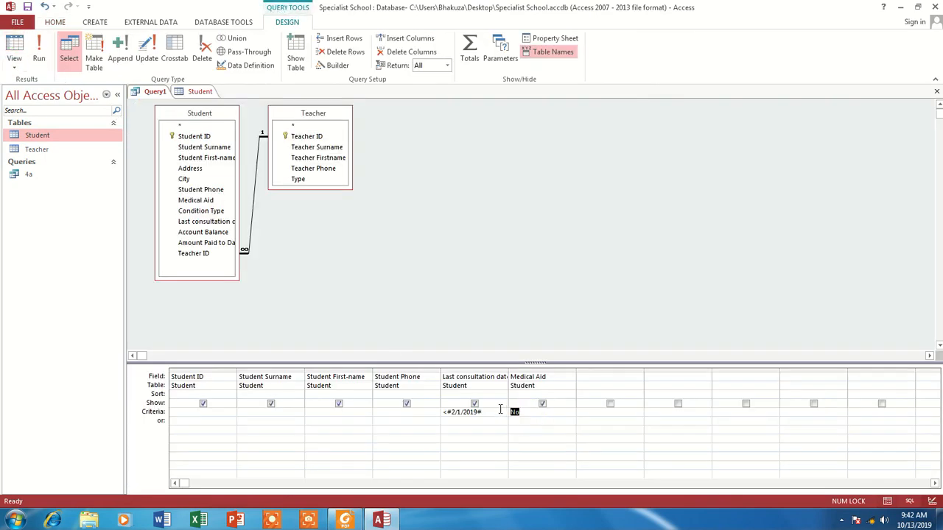
text(yes)
click(602, 464)
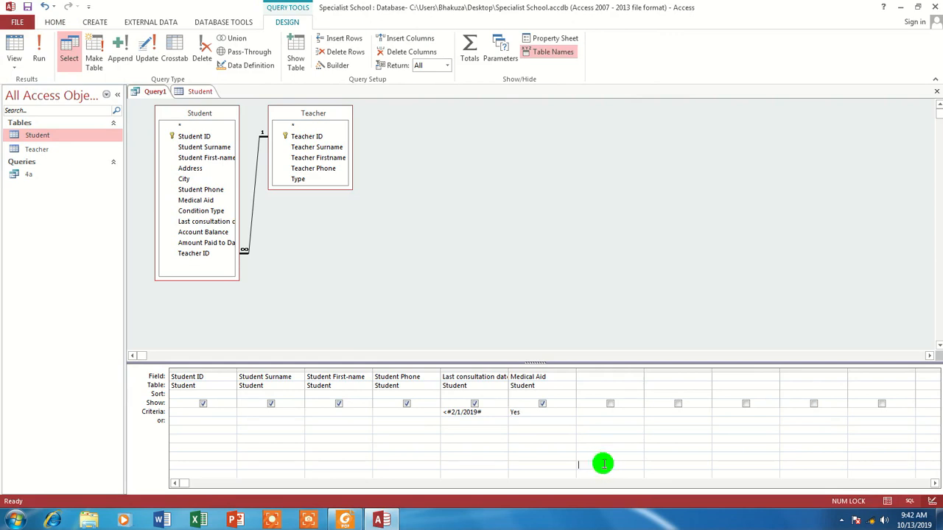
click(39, 56)
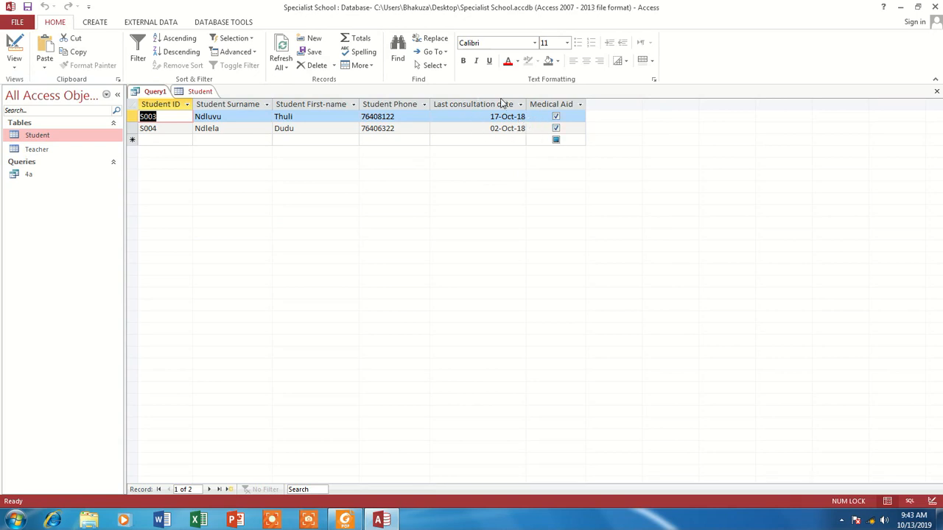
Hide Last consultation date and Medical Aid from the results, rerun the query, and consult question 4 in the PDF
click(20, 50)
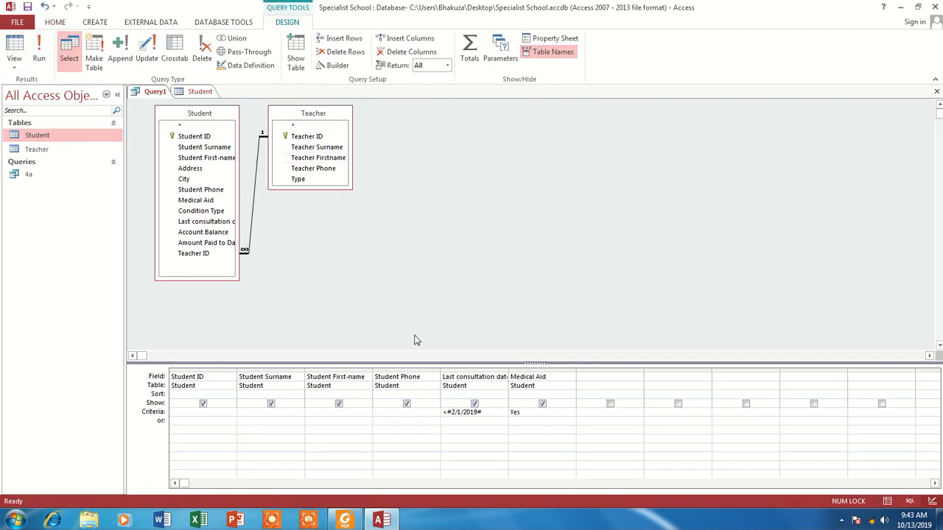
click(474, 404)
click(542, 404)
click(36, 47)
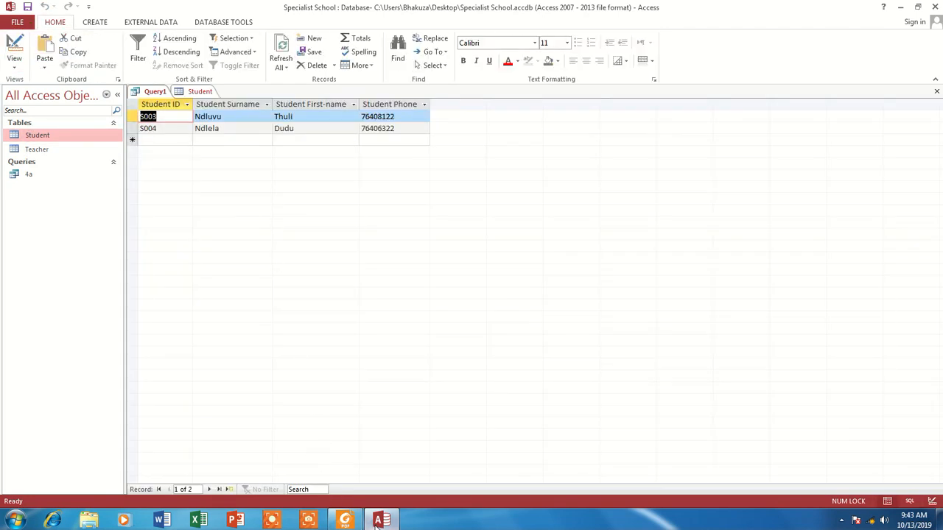
click(346, 520)
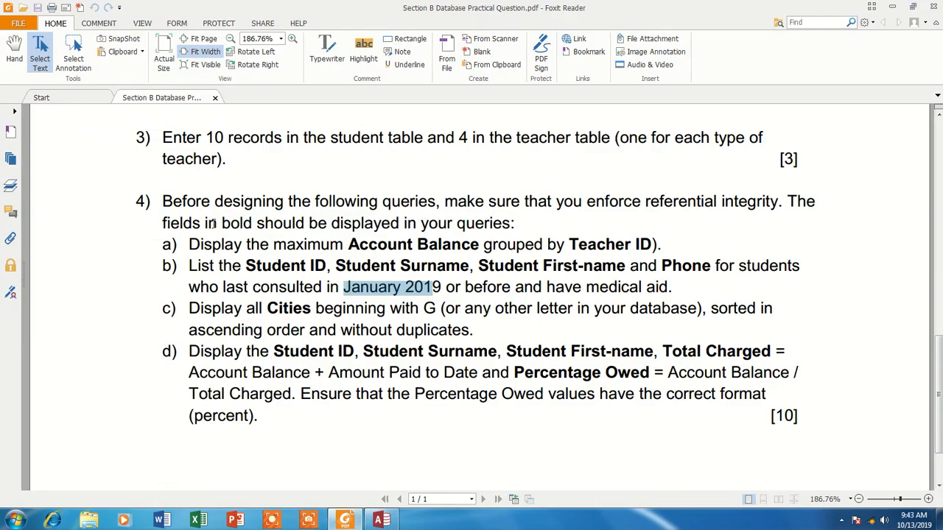
Switch to Access and save the medical aid query as 4b
click(381, 520)
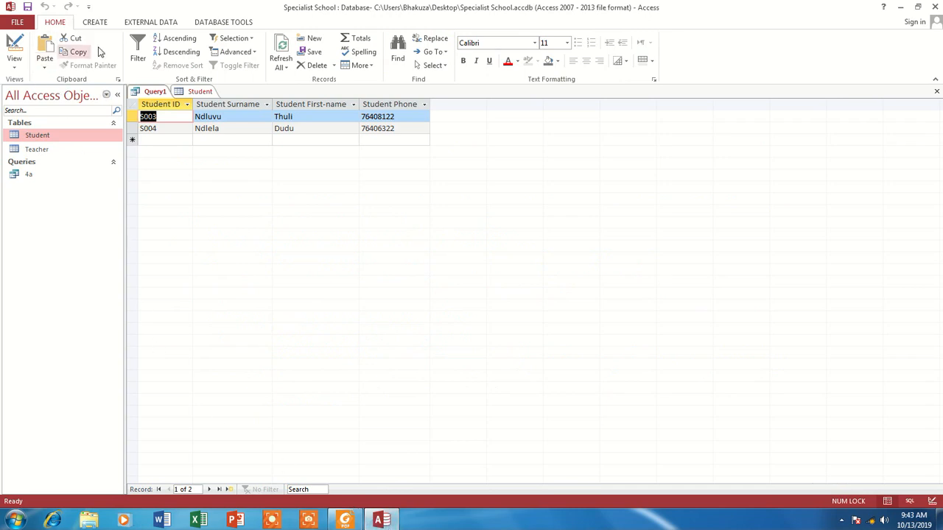
click(27, 6)
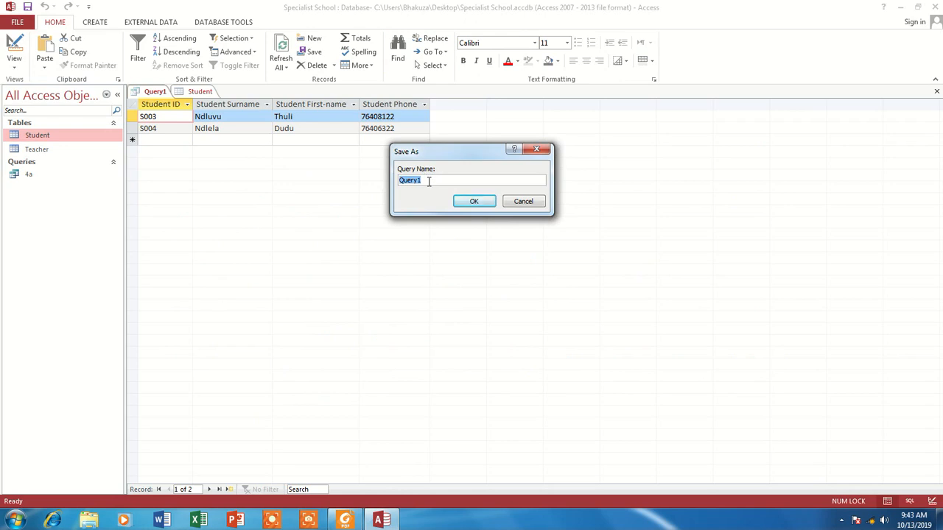
text(4b)
click(471, 203)
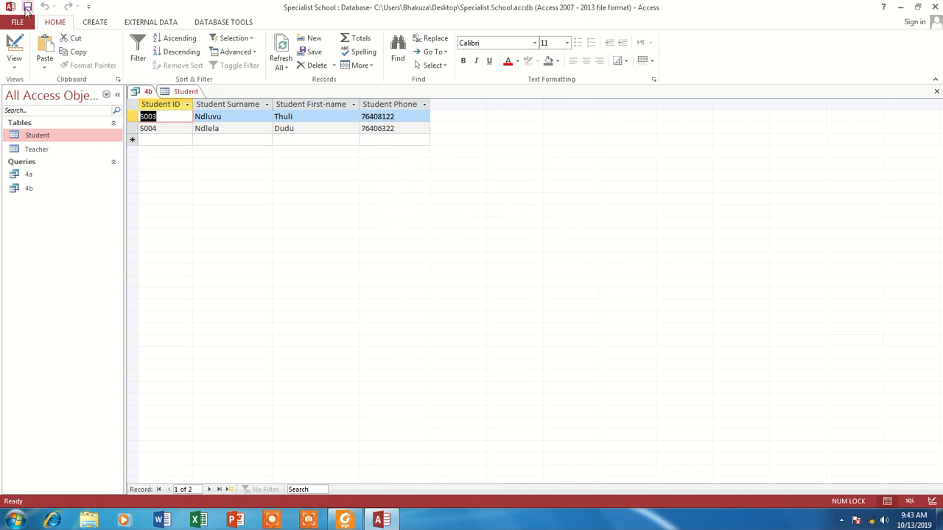
Check question 4c in the PDF, and close query 4b and the Student table in Access
click(345, 520)
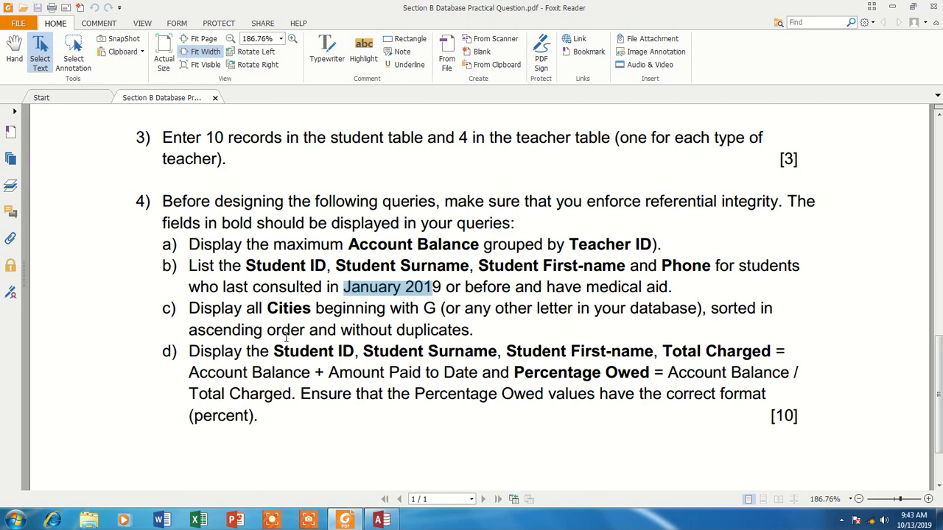
click(381, 520)
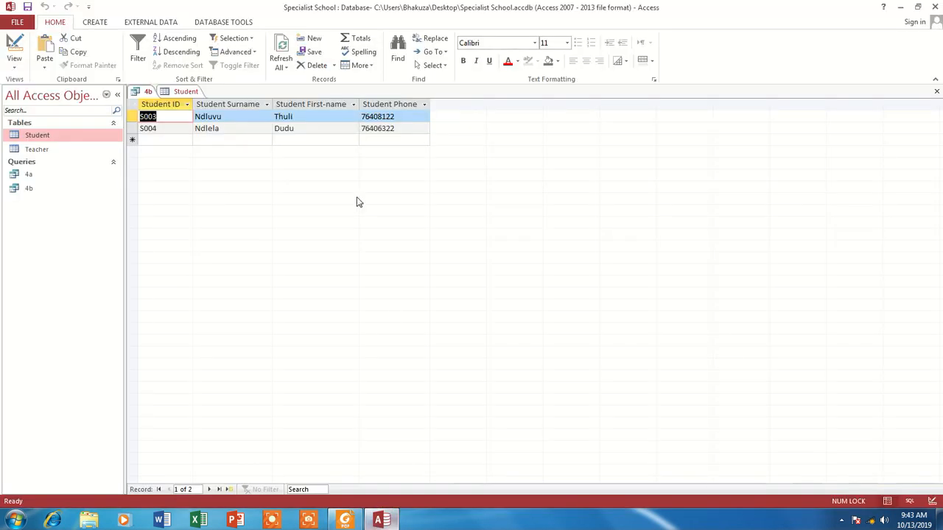
click(932, 90)
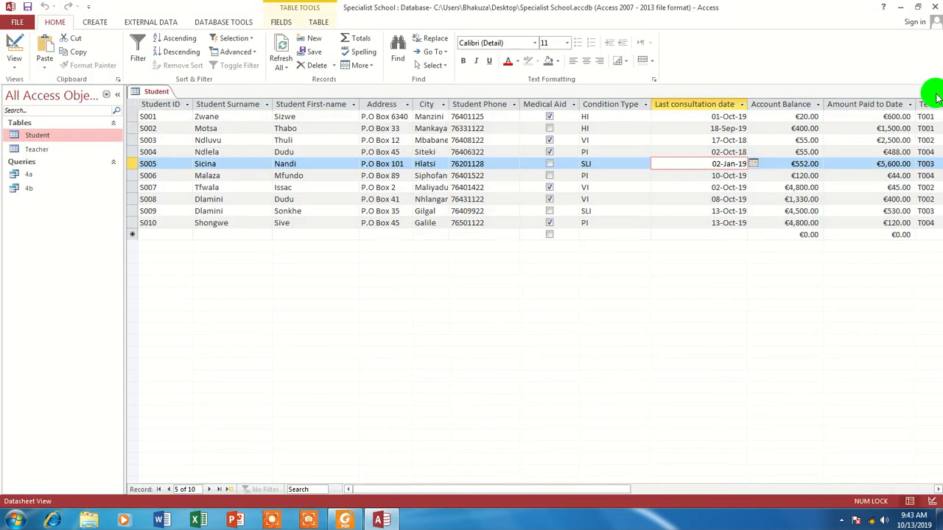
click(932, 91)
Create a new query in design view with the Student and Teacher tables
click(95, 22)
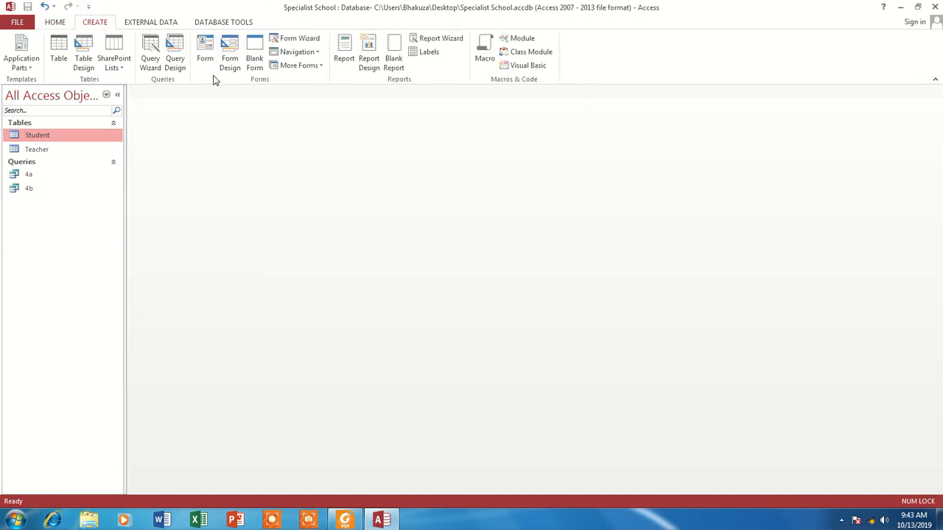
click(174, 52)
drag(403, 394, 397, 365)
click(493, 492)
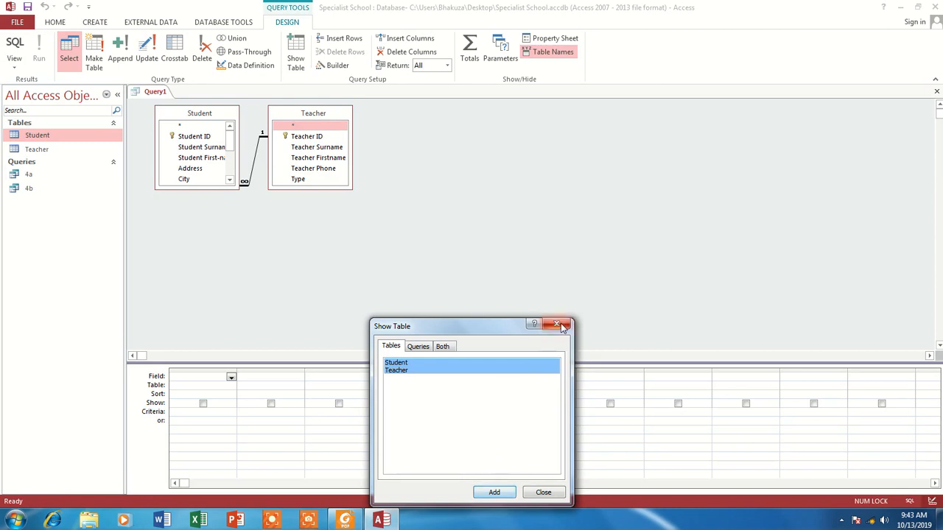
click(557, 324)
Enlarge the Student field list to show all full field names, moving the Teacher table away, and recheck question 4c in the PDF
drag(237, 188, 237, 259)
click(344, 520)
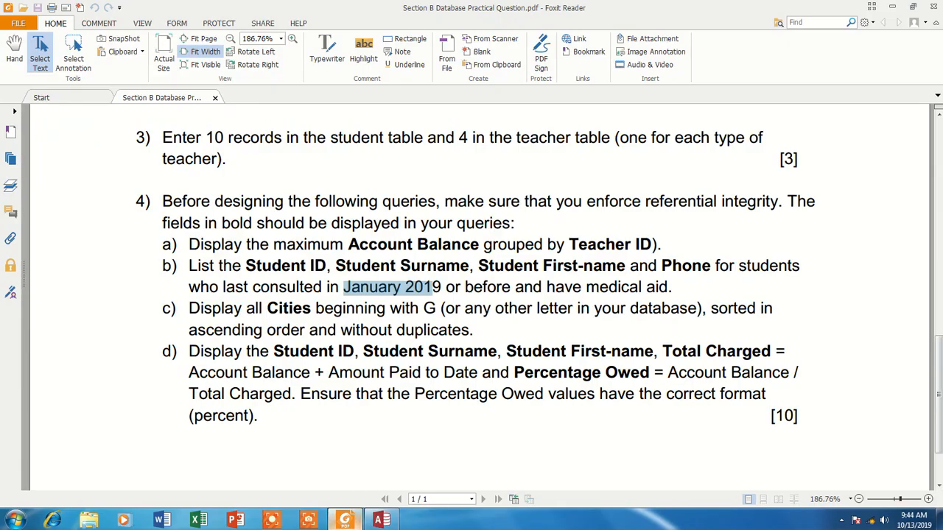
click(381, 520)
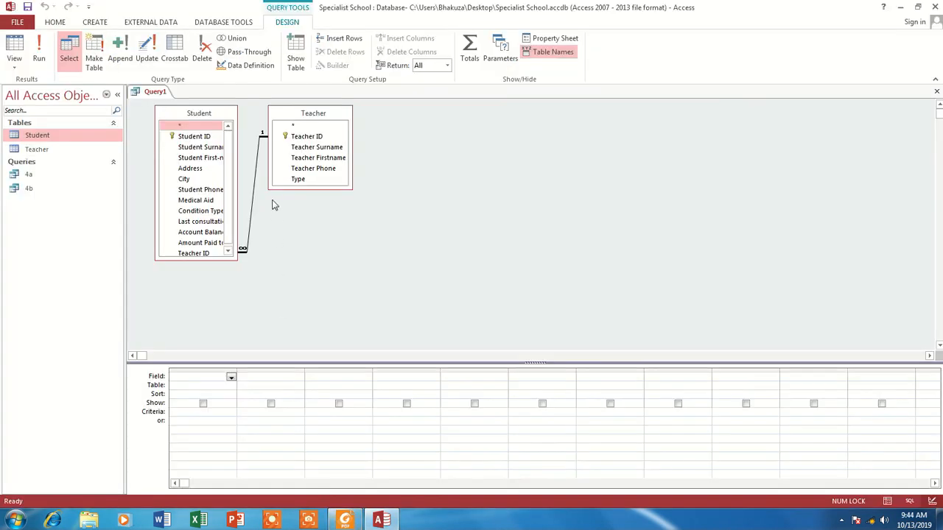
drag(301, 120, 352, 122)
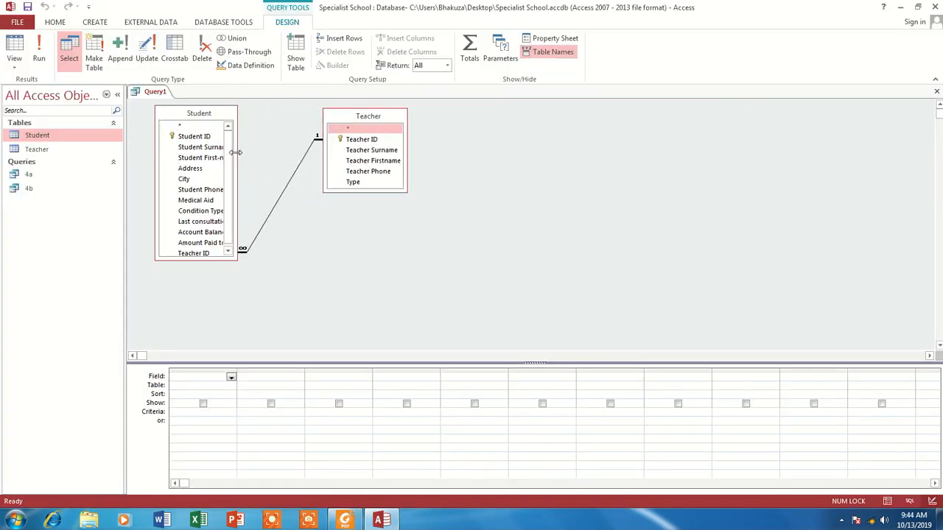
drag(235, 153, 270, 152)
drag(214, 260, 218, 290)
Add Student ID and City from the Student table, run the query, and compare it with question 4c in the PDF
double_click(195, 138)
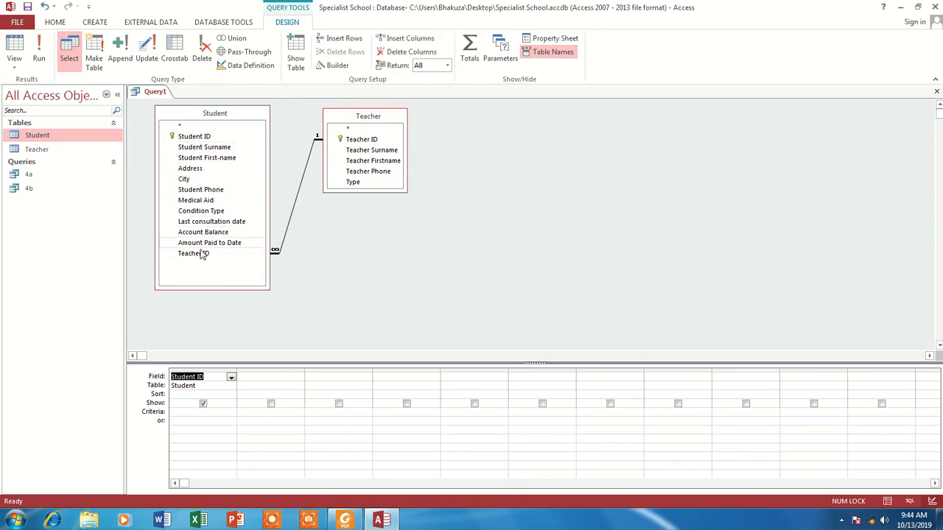
click(180, 179)
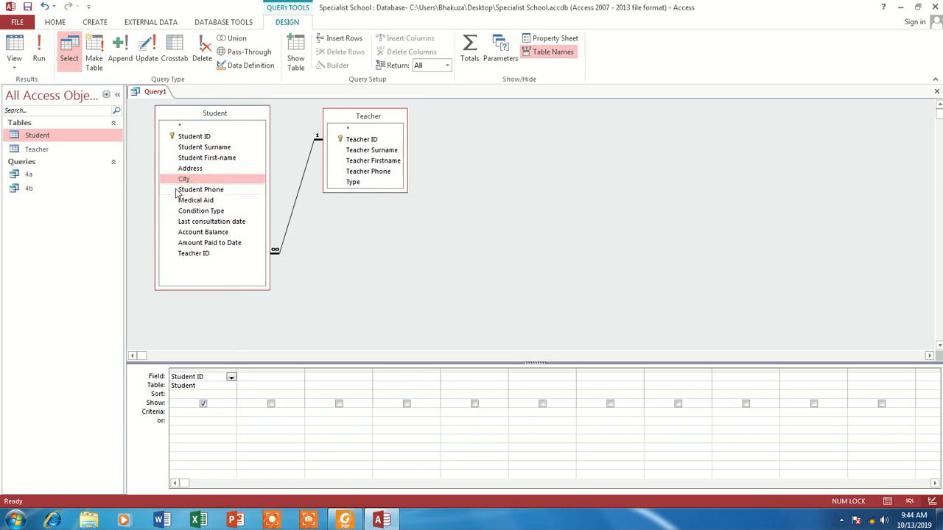
double_click(184, 179)
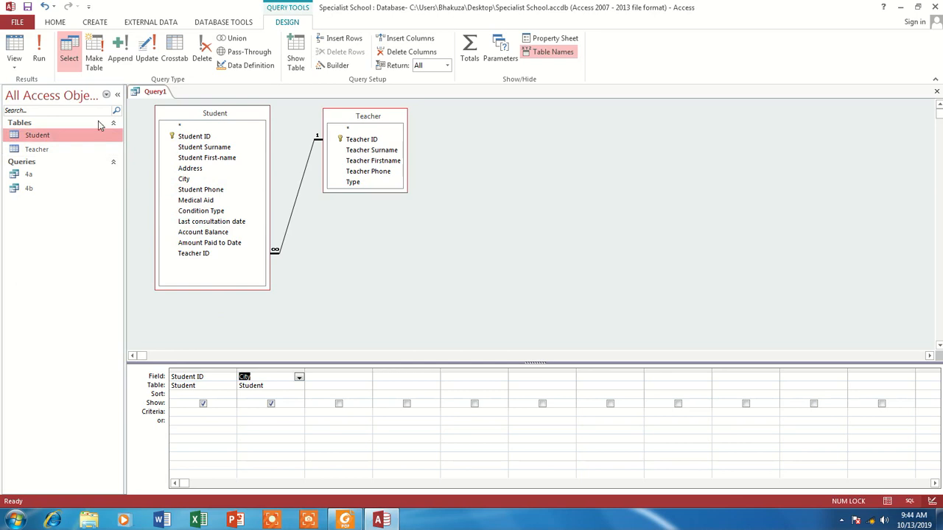
click(41, 52)
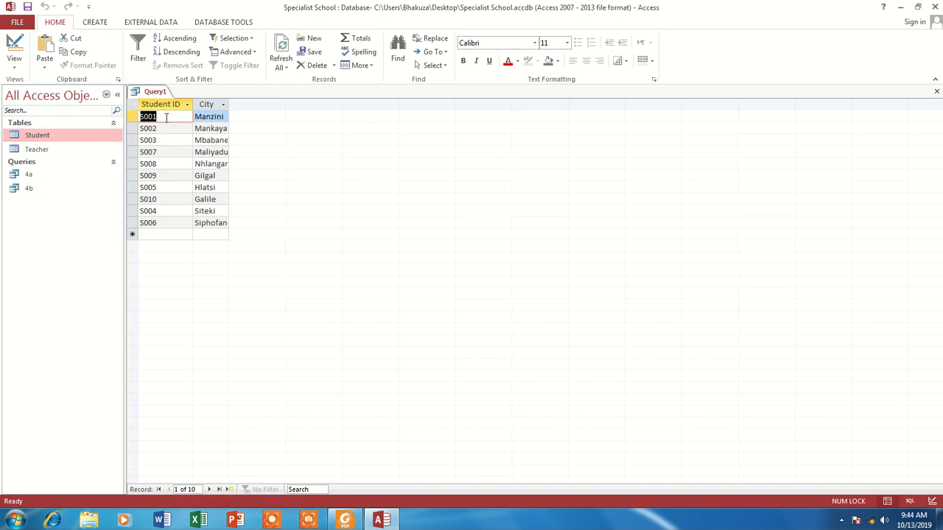
click(345, 521)
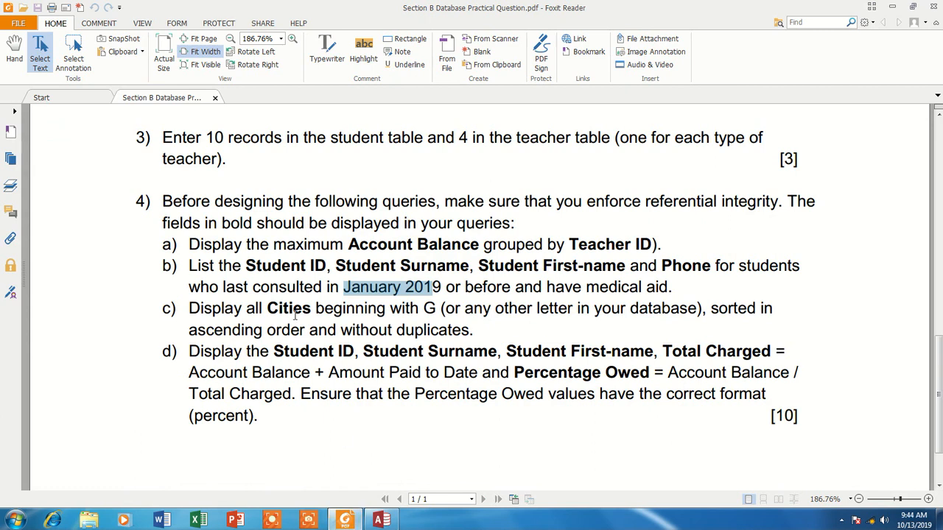
click(345, 521)
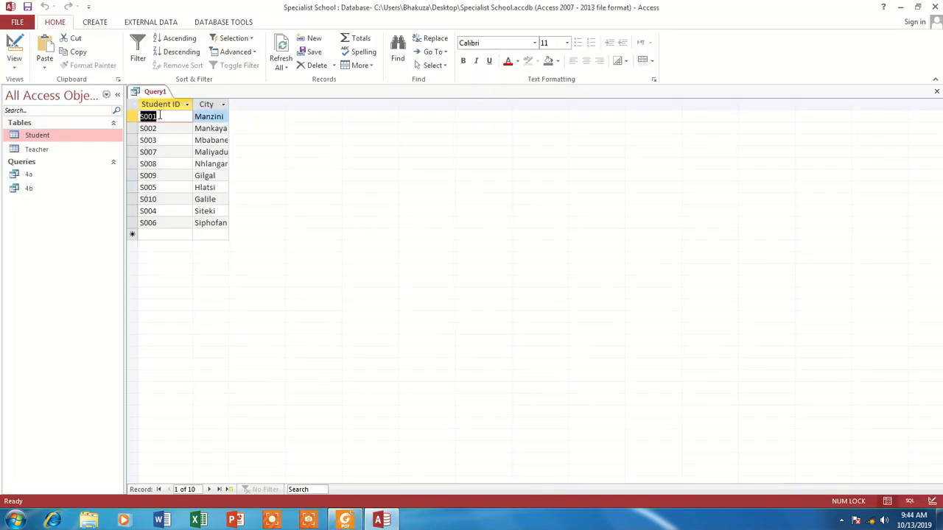
Return to the query design, set the City criterion to G* and run the query
click(16, 46)
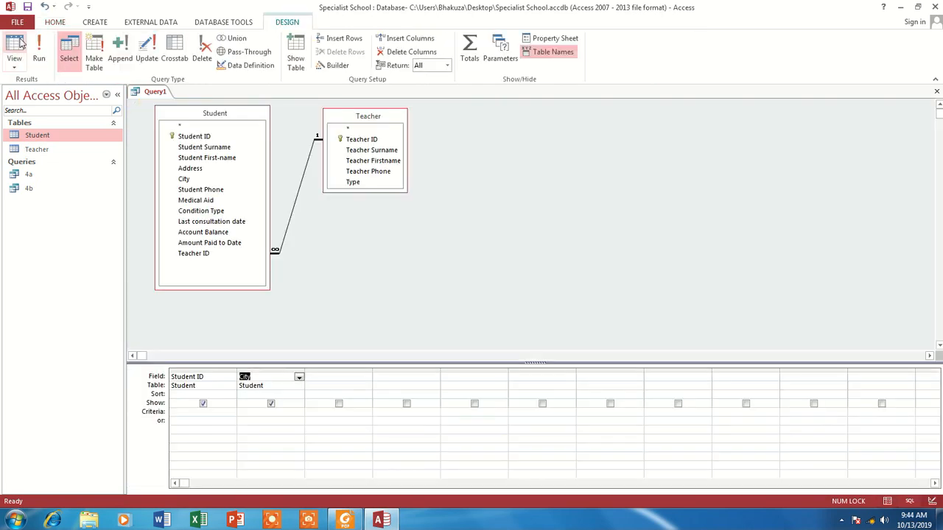
click(264, 416)
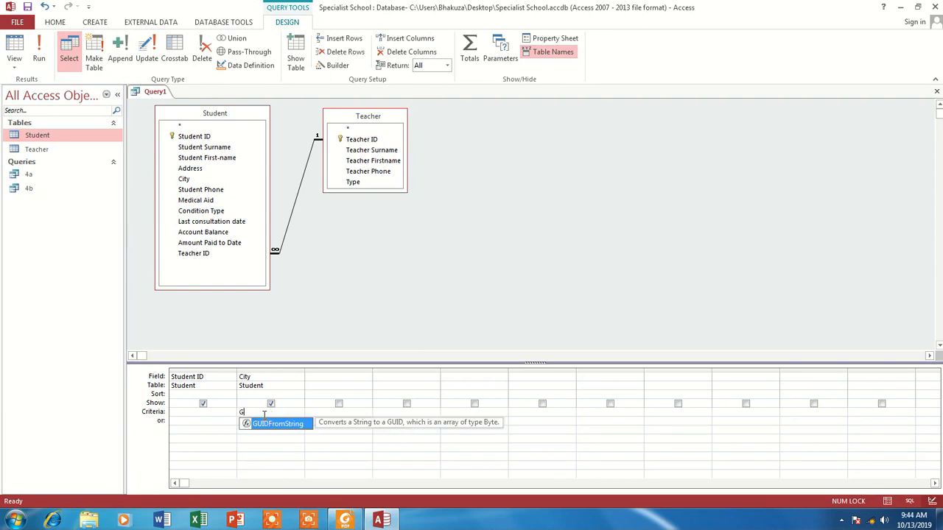
text(G*)
click(288, 434)
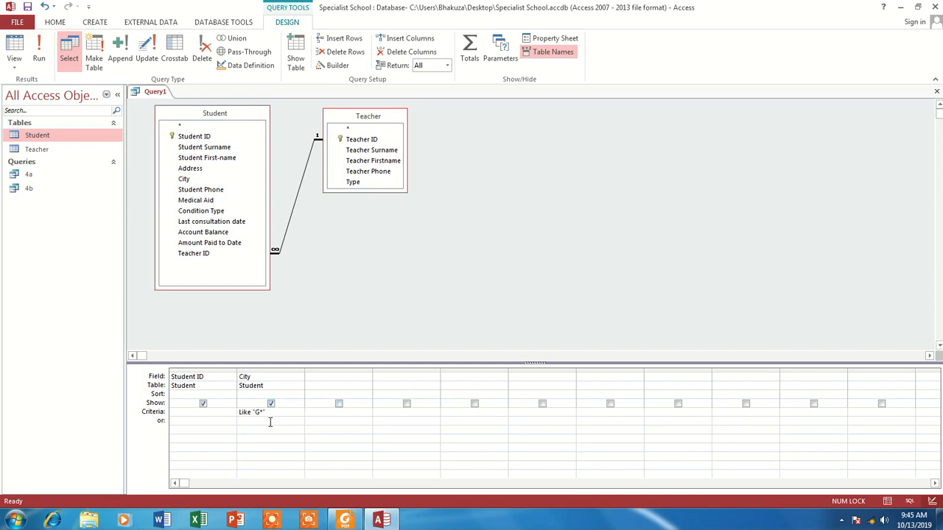
click(42, 45)
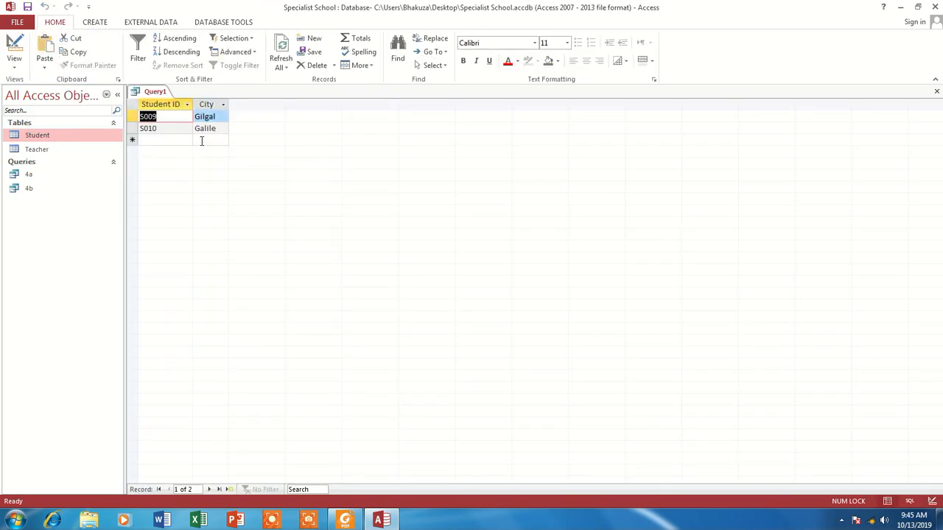
Hide Student ID from the results, rerun the query, and consult question 4c in the PDF
click(12, 49)
click(204, 404)
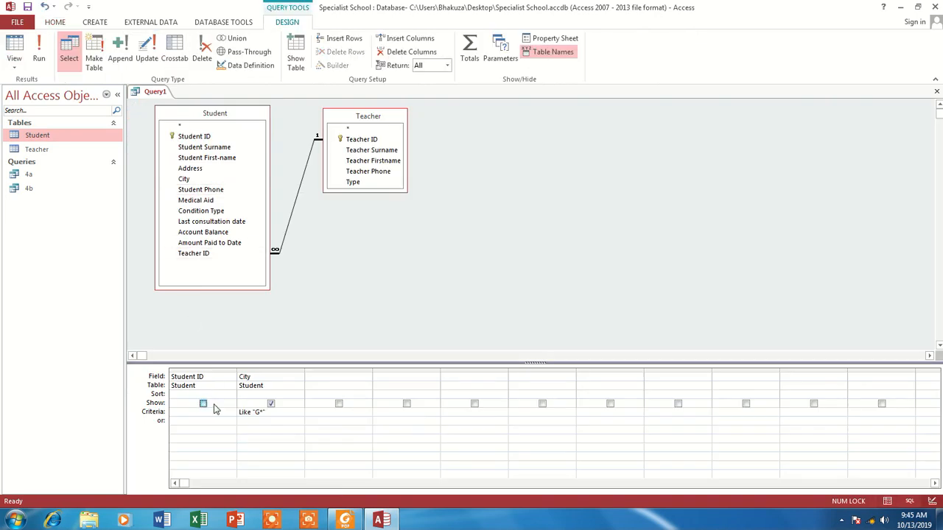
click(41, 48)
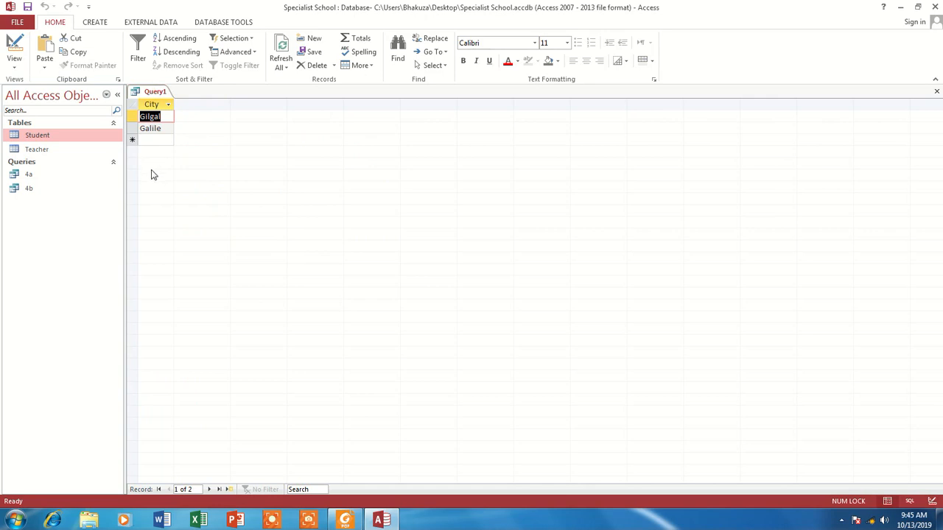
click(346, 520)
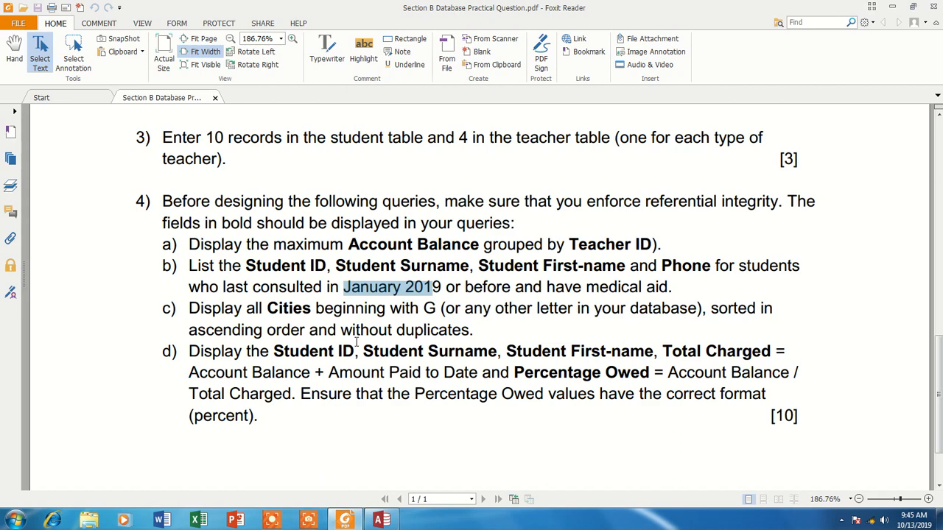
click(346, 522)
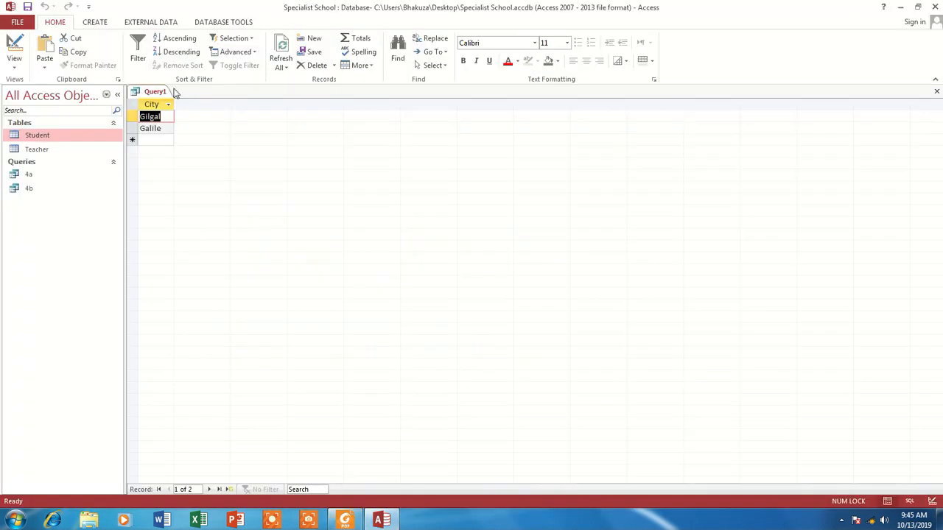
Sort the City field in ascending order and run the query
click(14, 46)
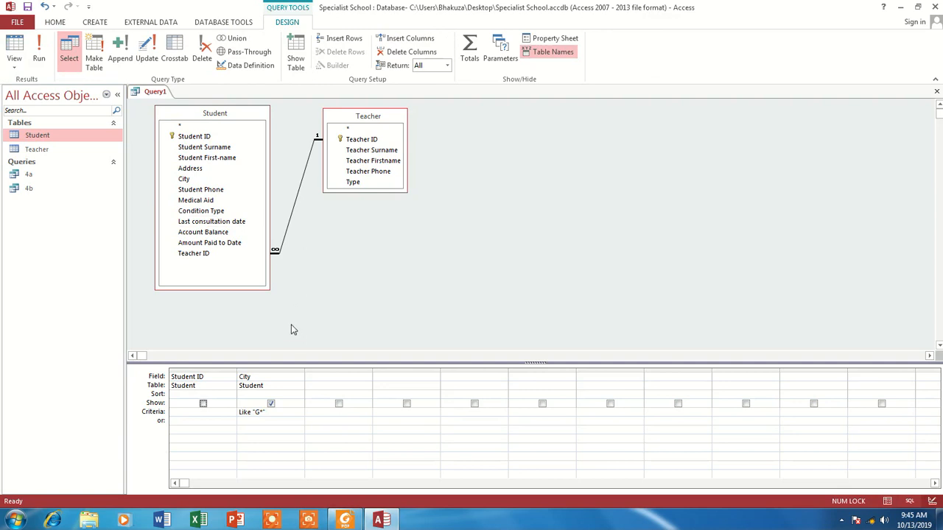
click(264, 393)
click(299, 395)
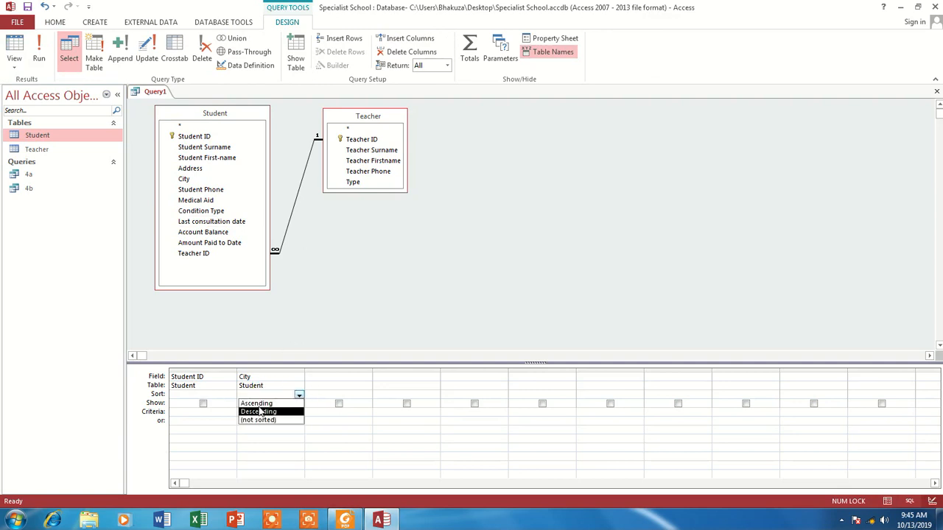
click(260, 404)
click(41, 46)
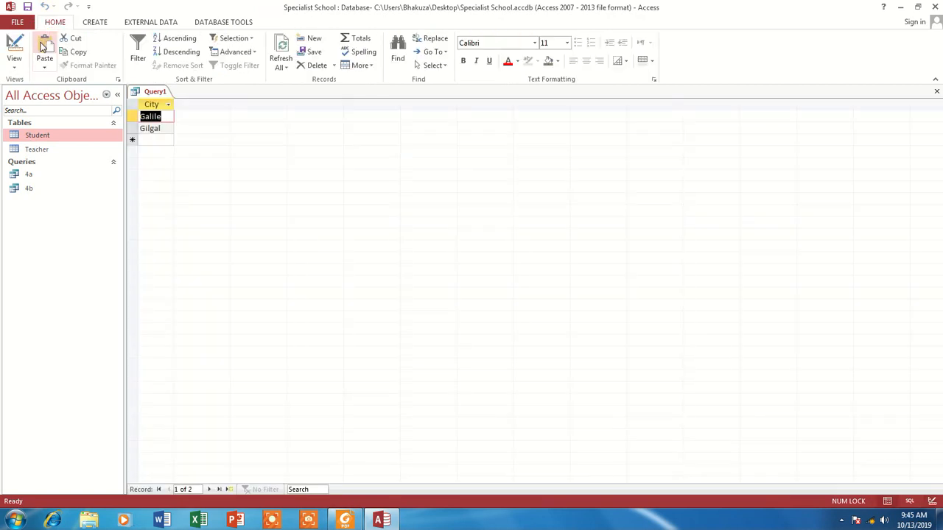
Save the city query as 4c
click(27, 7)
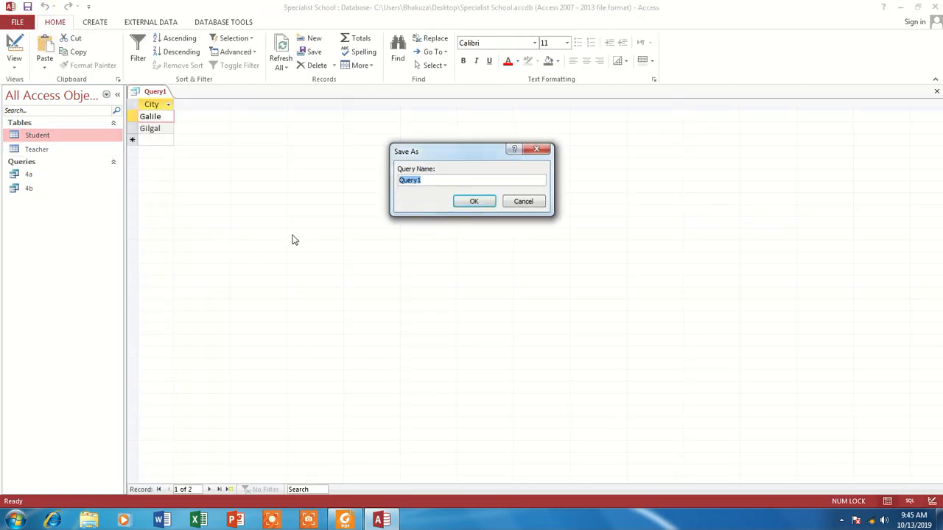
text(4c)
click(465, 202)
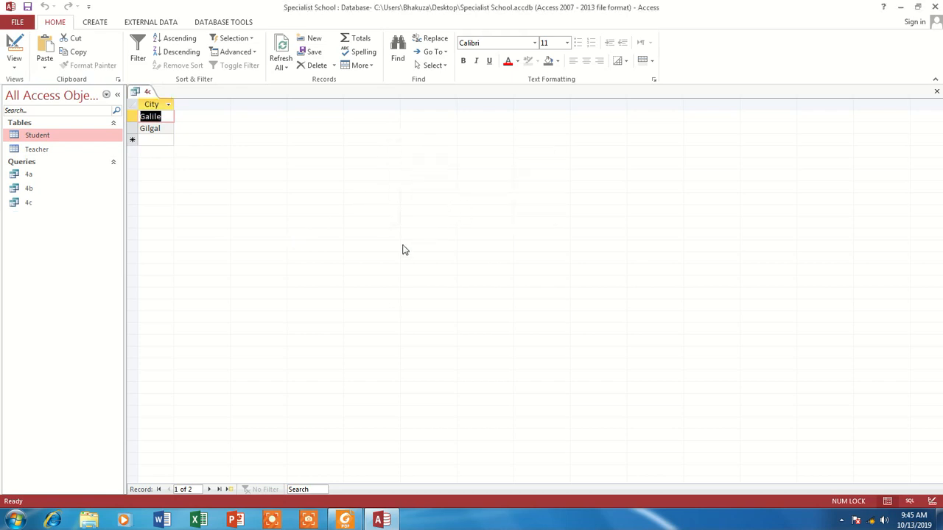
Copy the field name Total Charged from question 4d in the PDF
click(345, 520)
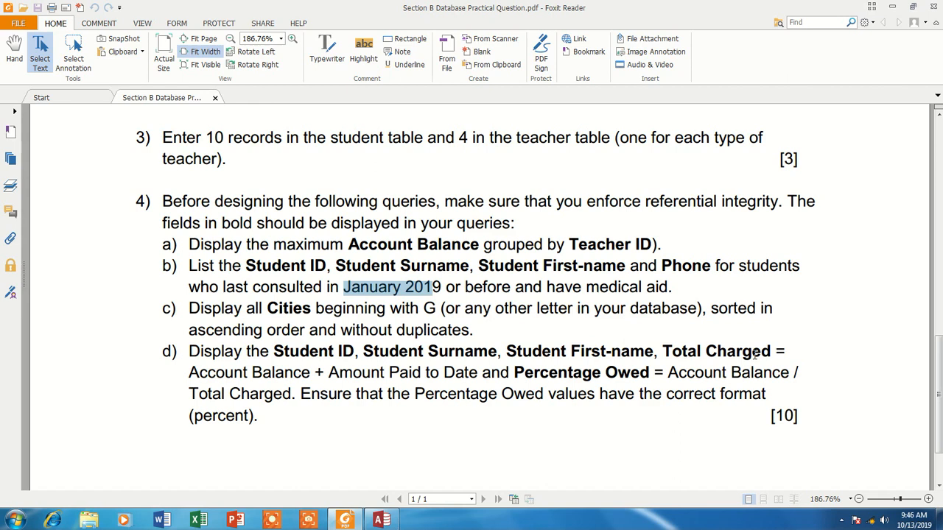
drag(772, 352, 663, 352)
right_click(682, 350)
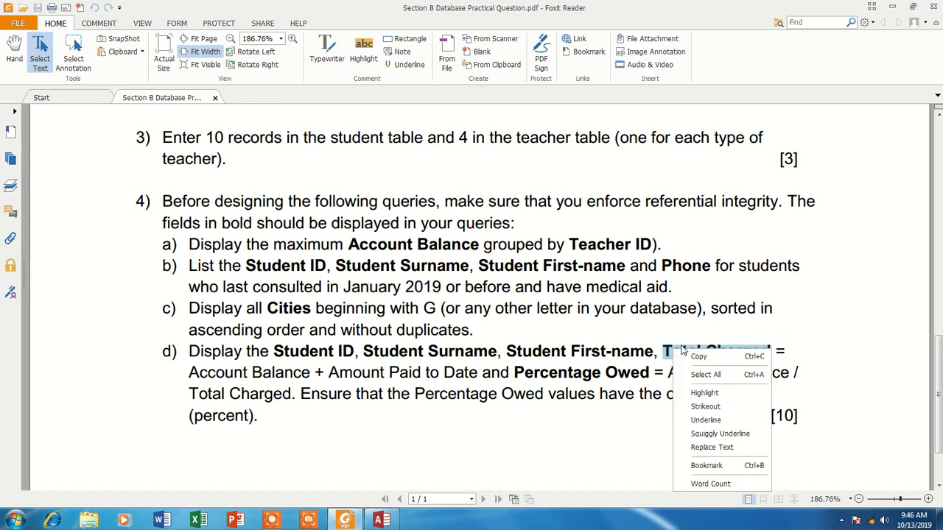
click(697, 357)
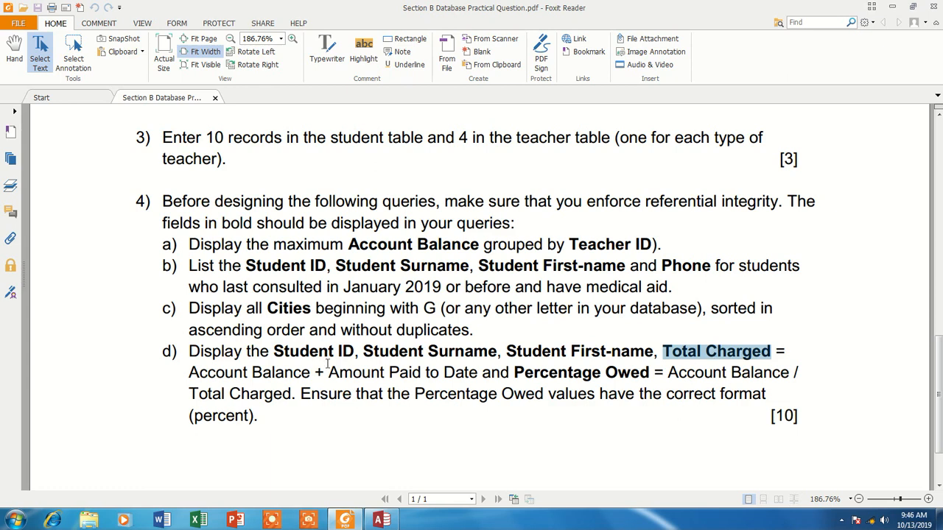
Switch to Access and create a new design-view query with the Student and Teacher tables, lengthening the Student field list and spacing the tables apart
click(377, 519)
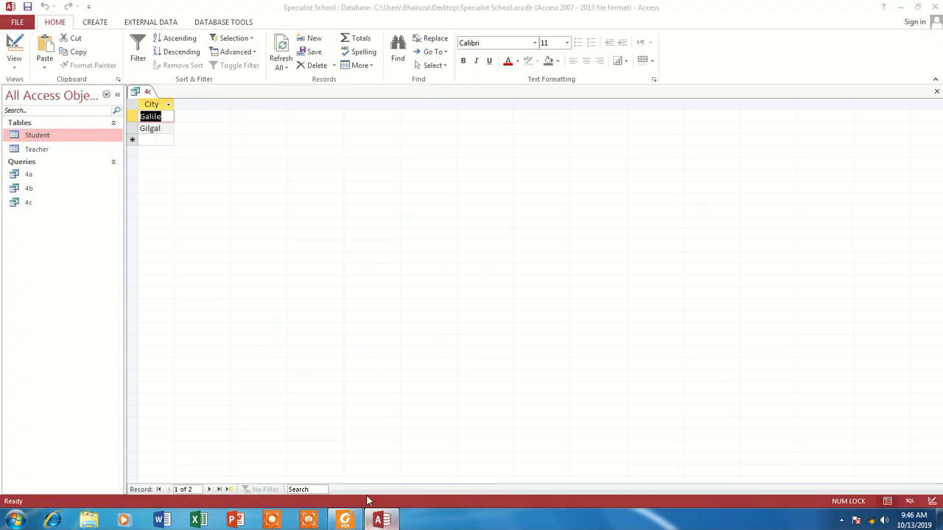
click(95, 22)
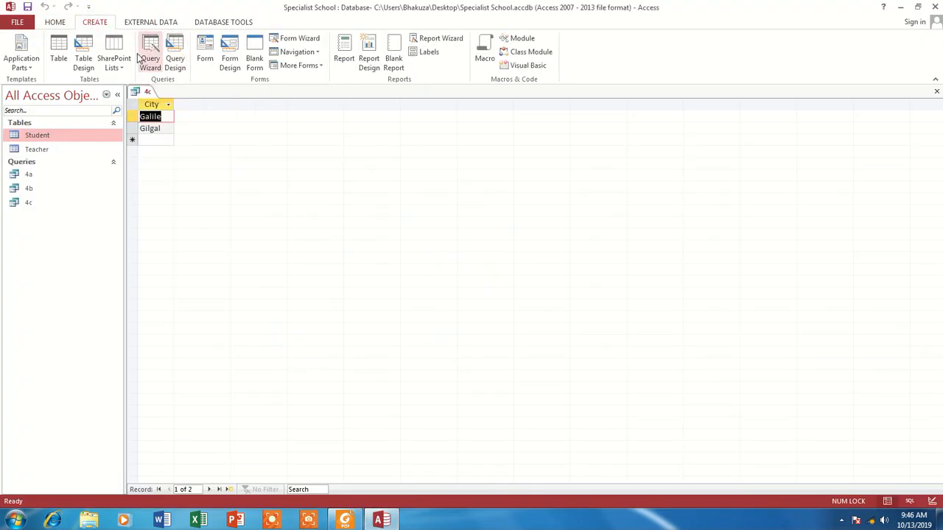
click(173, 56)
drag(458, 401, 409, 363)
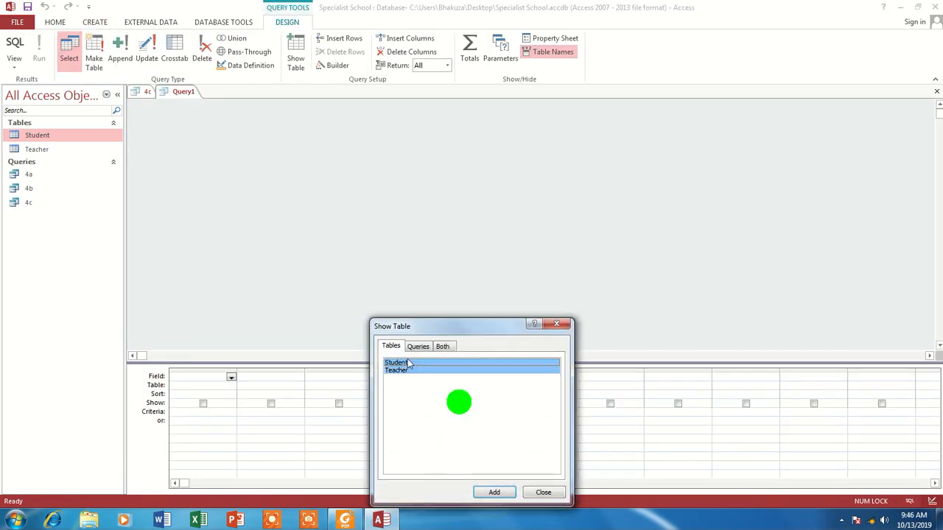
click(497, 493)
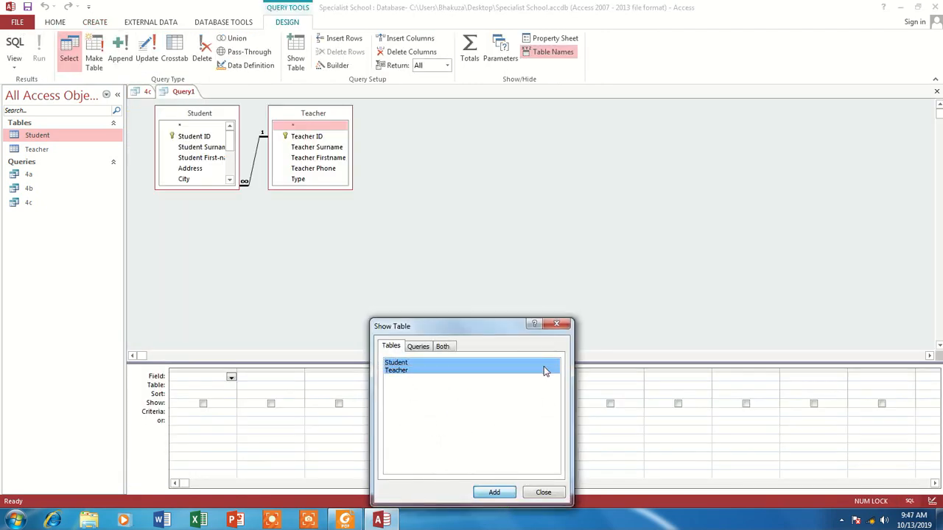
click(557, 324)
drag(228, 187, 223, 277)
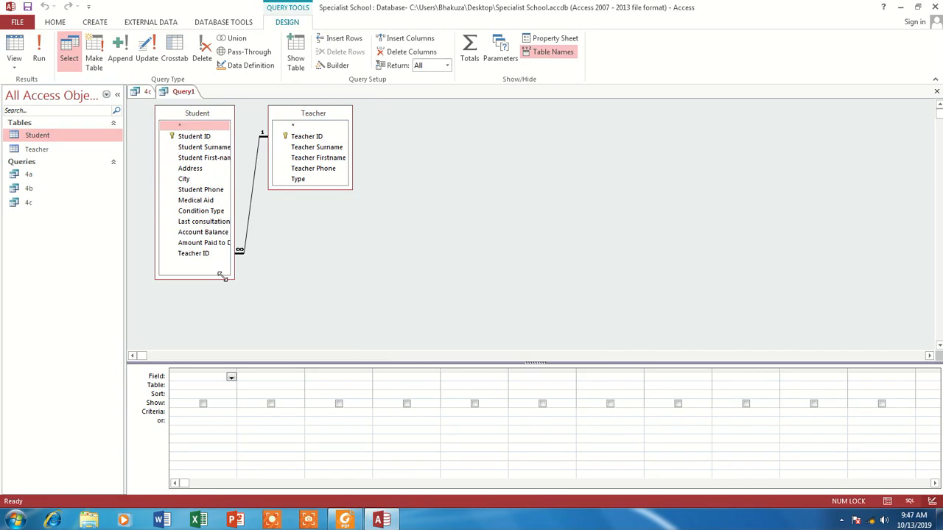
drag(304, 115, 315, 115)
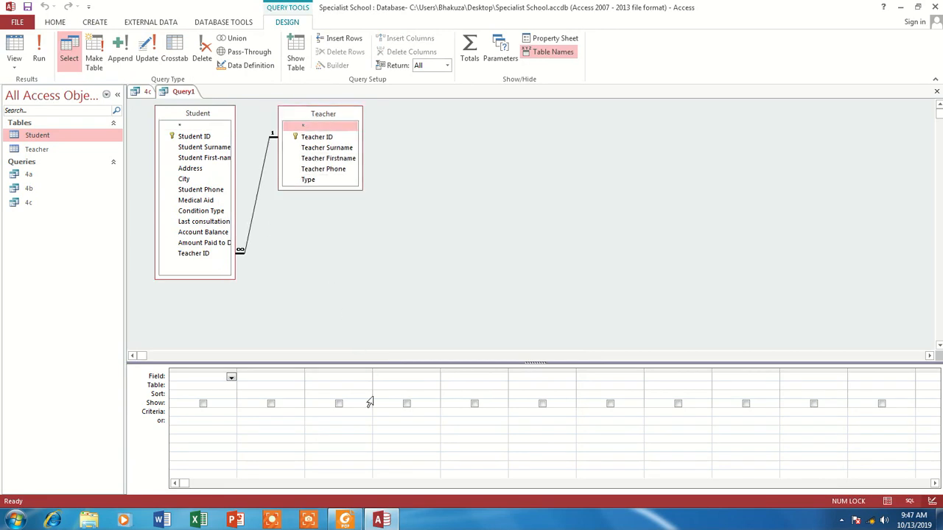
Consult question 4d in the PDF and add Student ID, Student Surname and Student First-name to the query
click(347, 522)
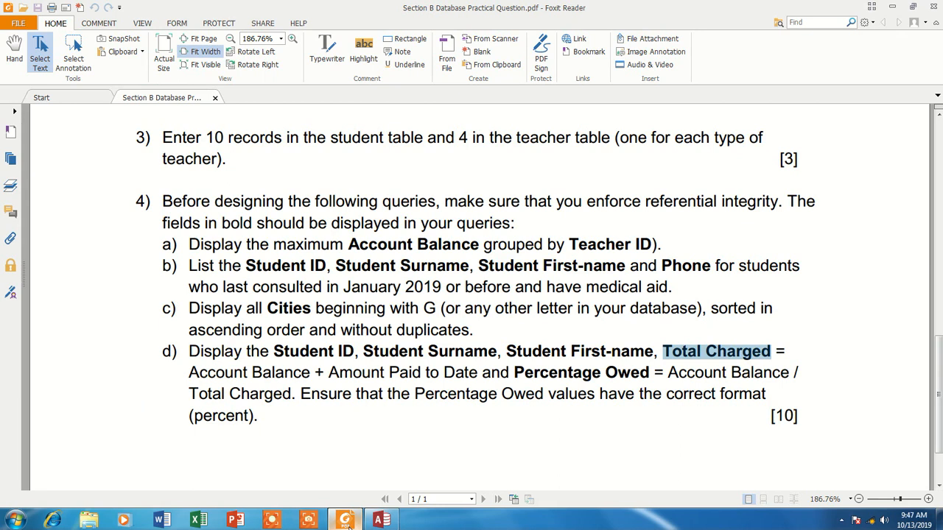
click(348, 522)
double_click(190, 137)
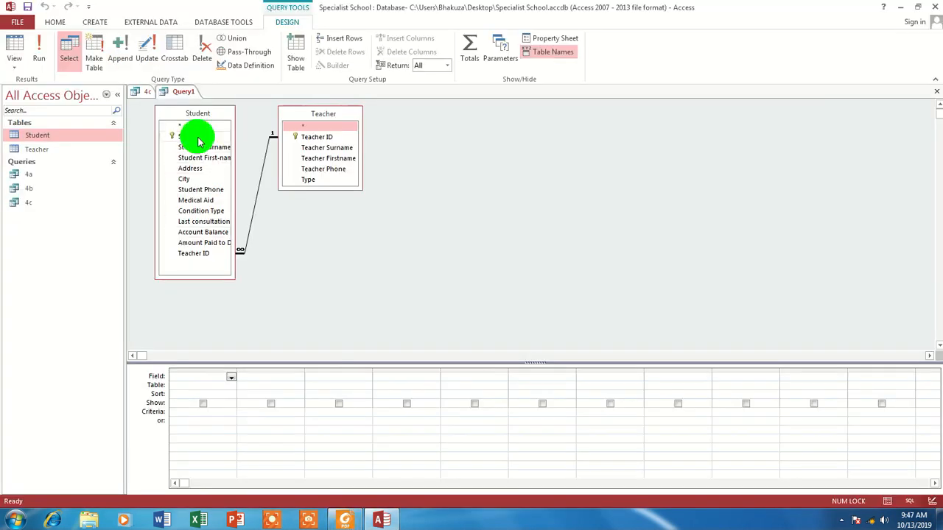
double_click(196, 147)
double_click(195, 158)
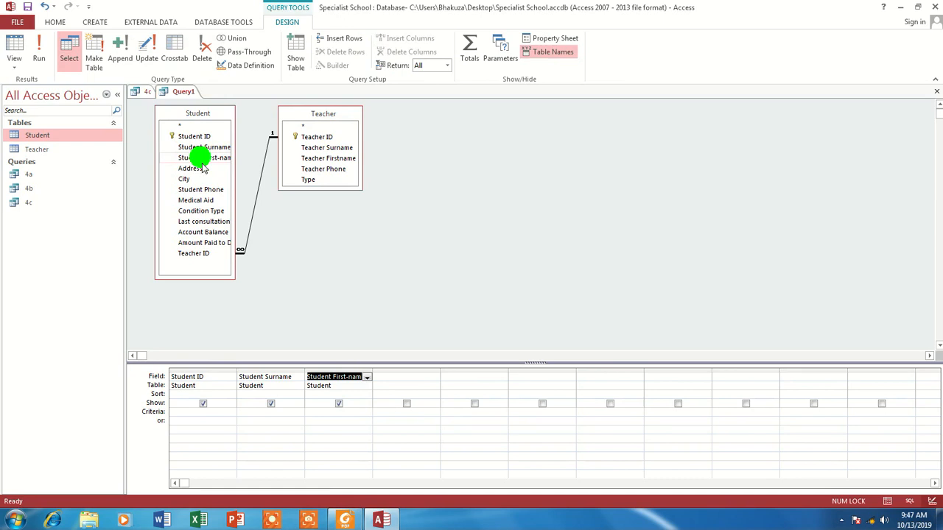
Recheck question 4d, widen the fourth query column and start its calculated field with the copied name, entering "Total Charged:"
click(346, 522)
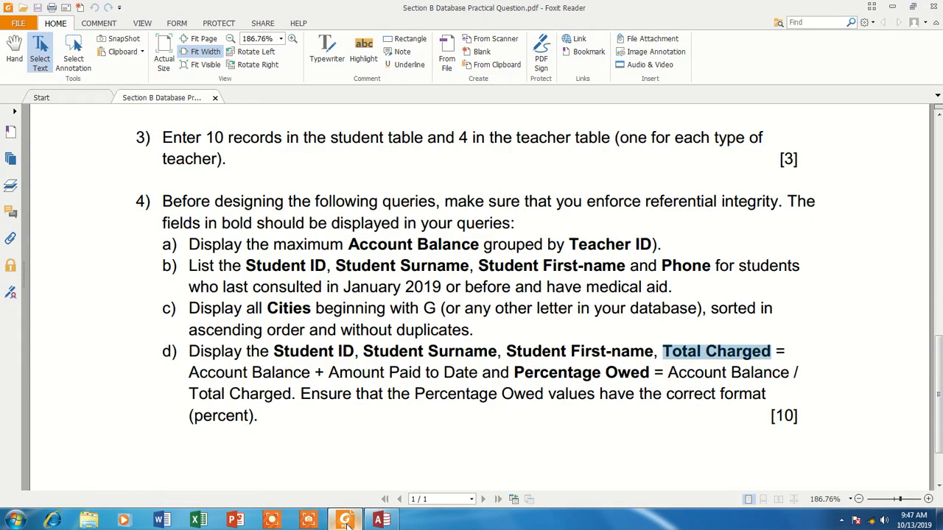
click(348, 521)
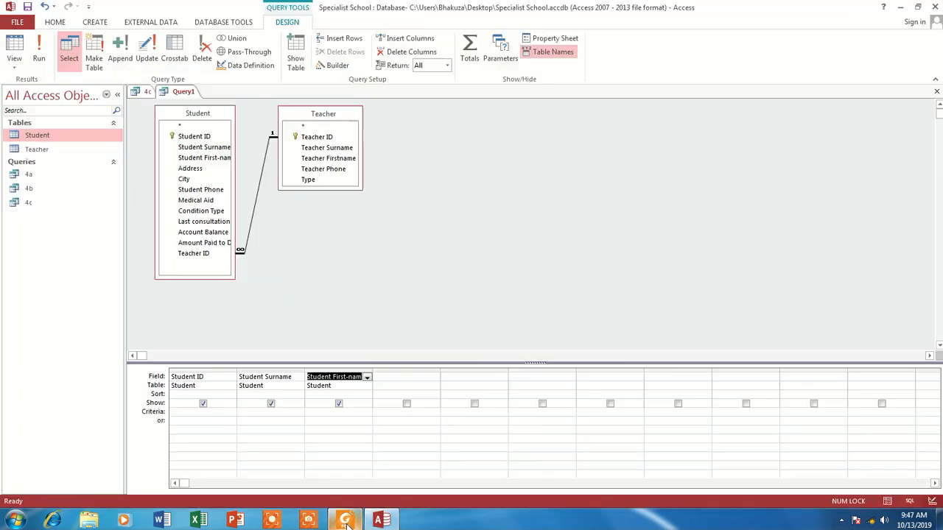
click(398, 376)
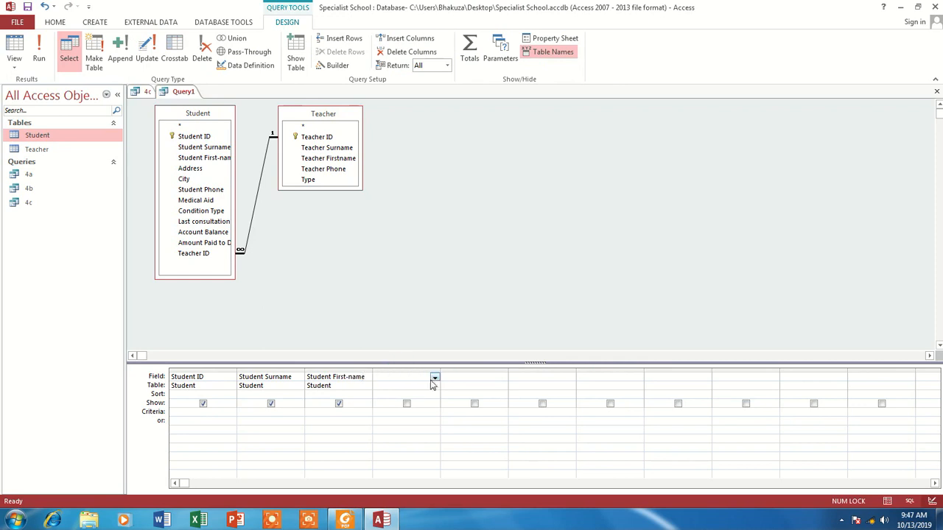
drag(440, 372, 568, 372)
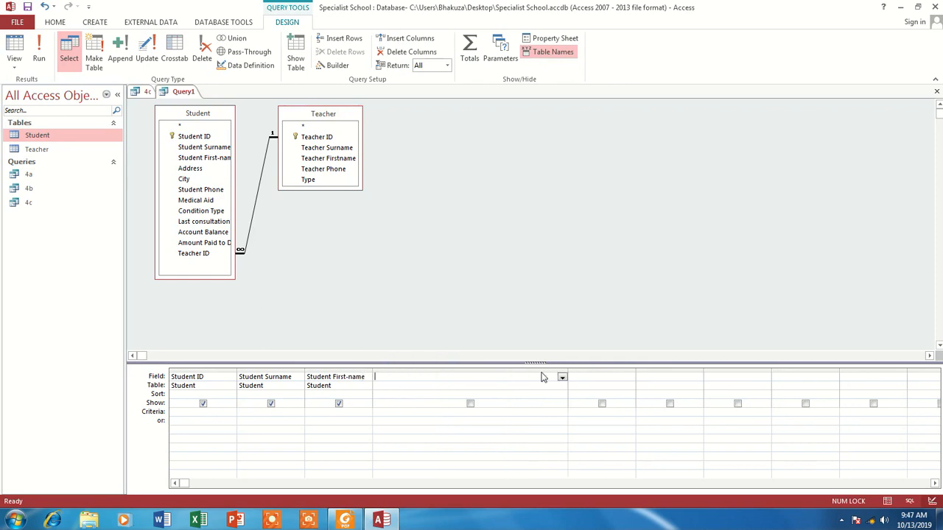
right_click(454, 377)
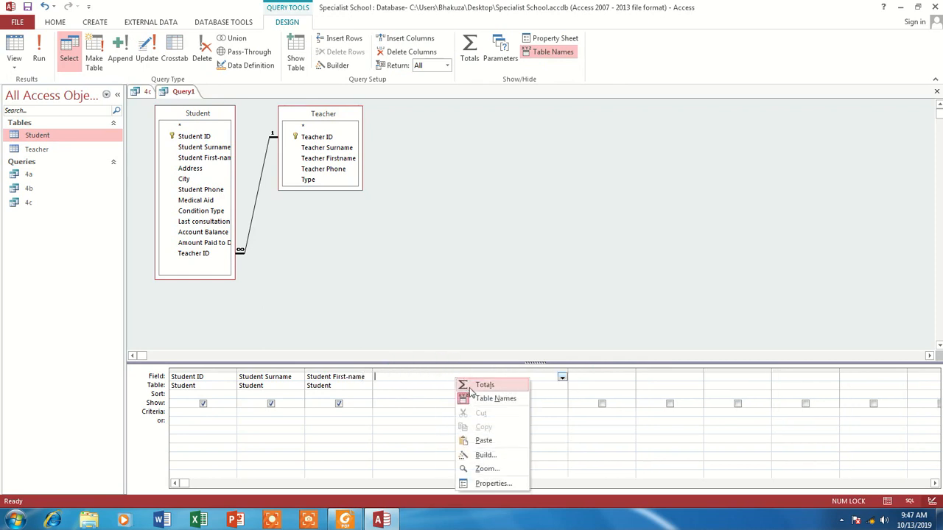
click(484, 442)
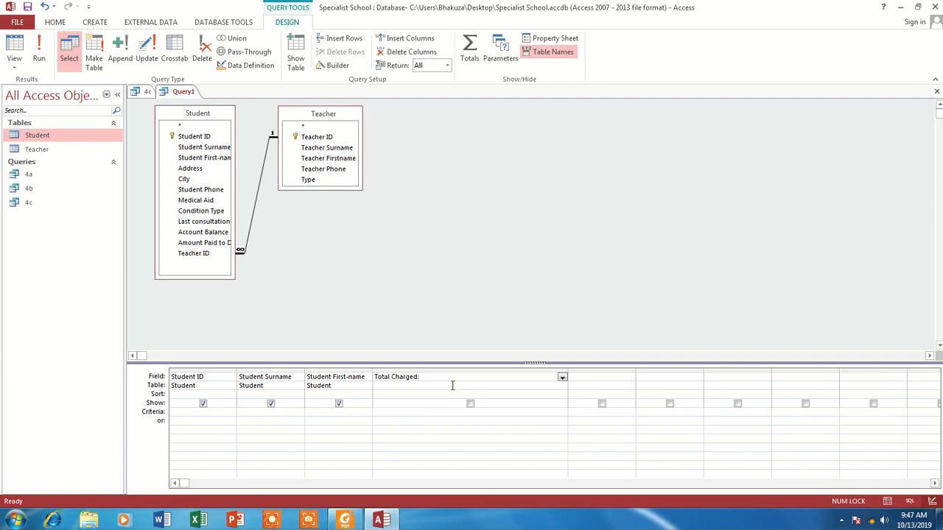
Copy the field name Amount Paid to Date from question 4d in the PDF
click(345, 520)
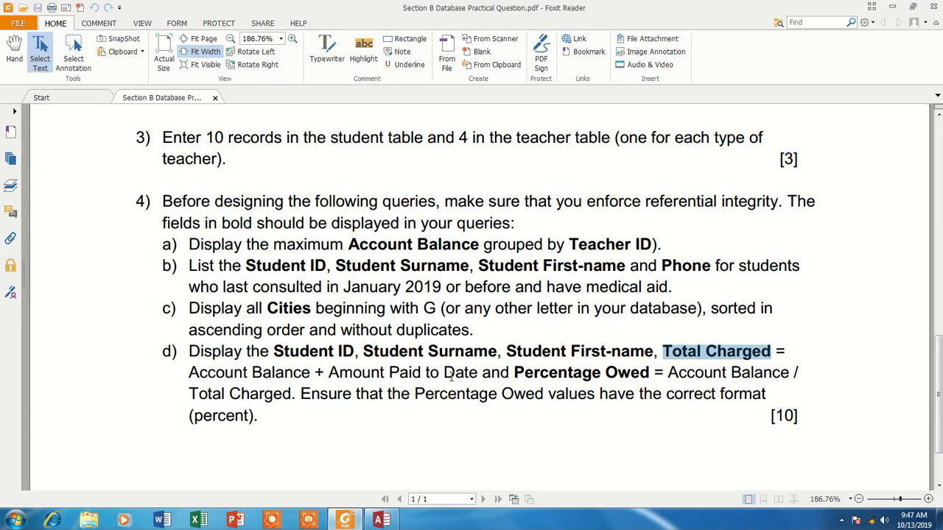
drag(478, 373, 333, 374)
key(ctrl+c)
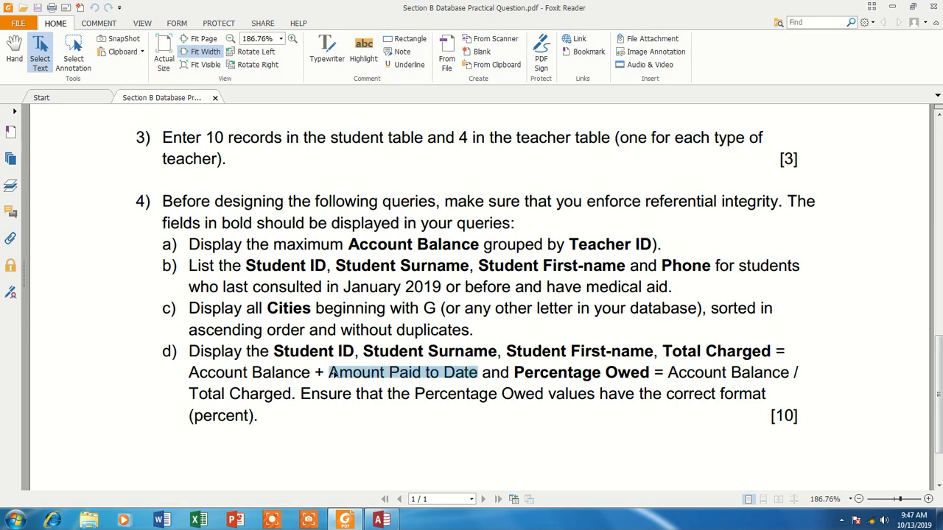
right_click(370, 374)
click(413, 237)
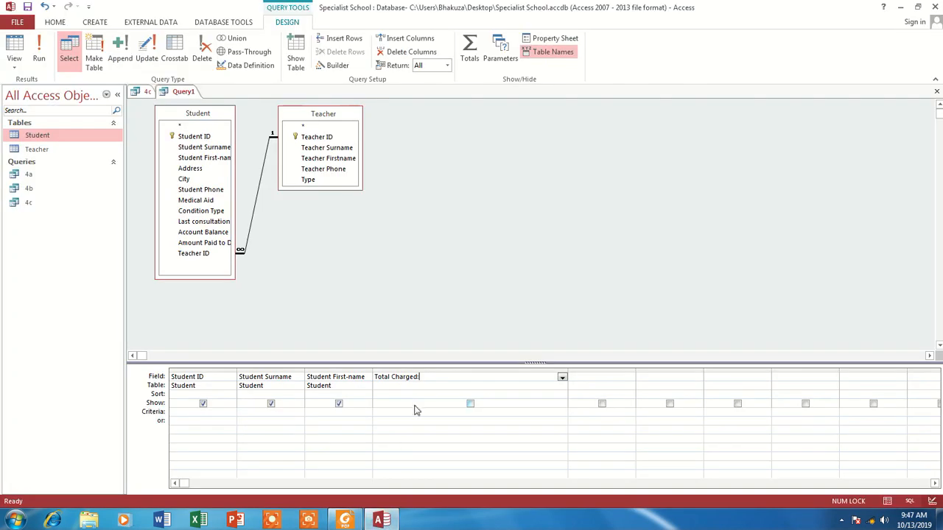
Return to Access and complete the Total Charged expression as [Account balance]+[Amount Paid to Date]
click(382, 520)
text(ccount balance)
right_click(498, 376)
click(527, 439)
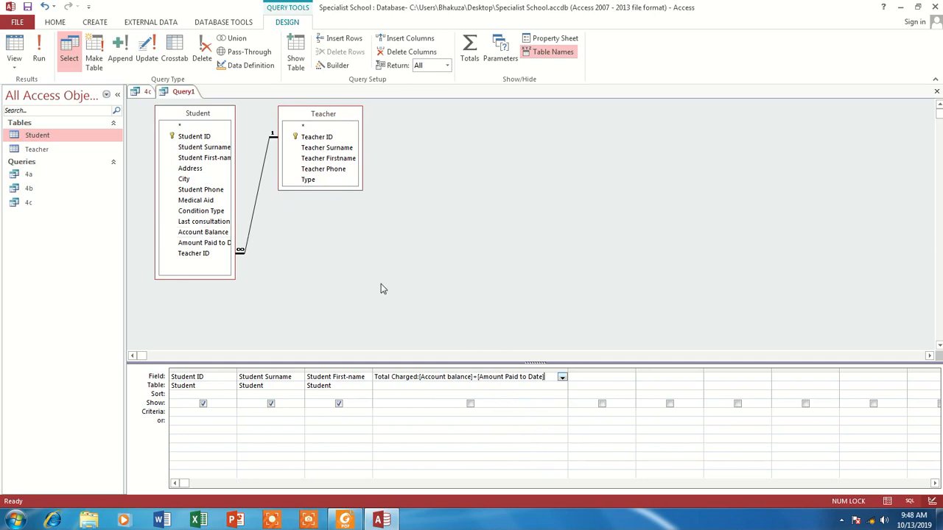
Widen the Student field list to show full field names, move the Teacher table clear of it, and run the query
drag(235, 198, 271, 207)
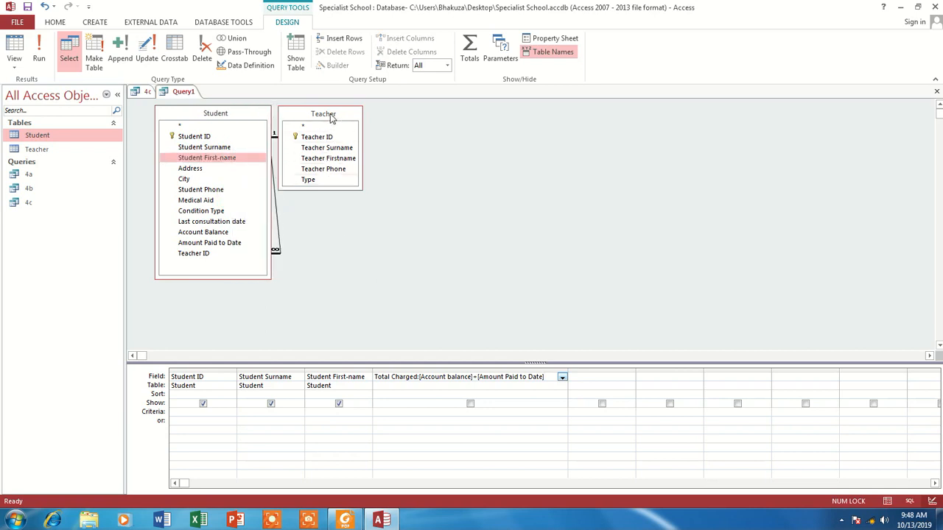
drag(329, 116, 355, 115)
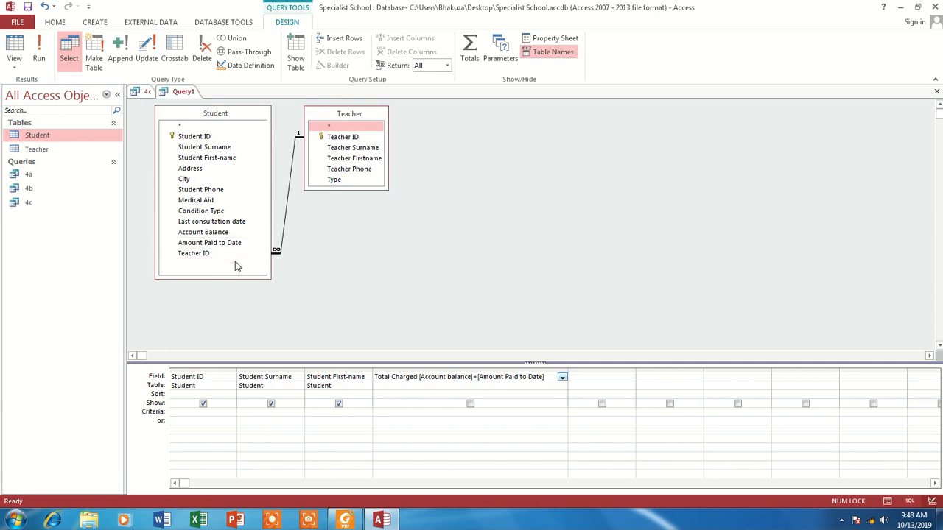
click(39, 52)
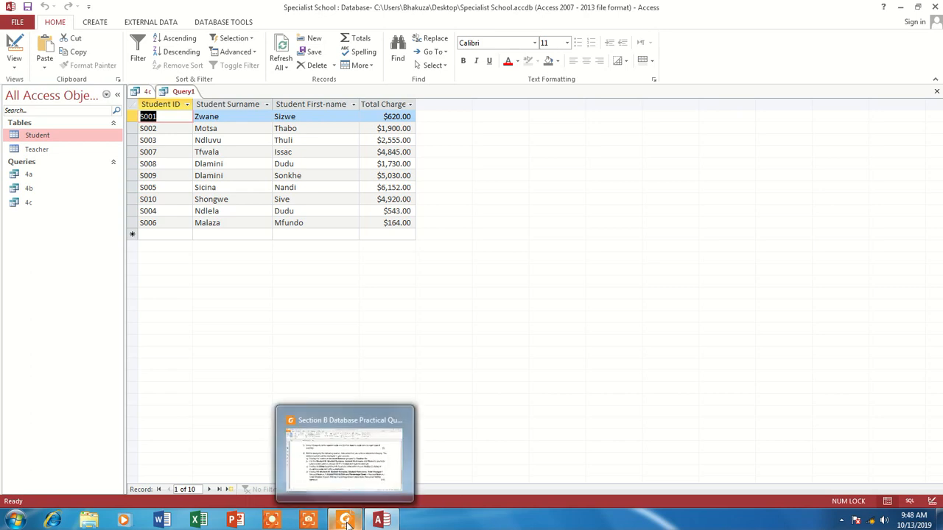
Check the Total Charged results against question 4d, the query design, and the Account Balance and Amount Paid to Date values in the Student table
click(383, 523)
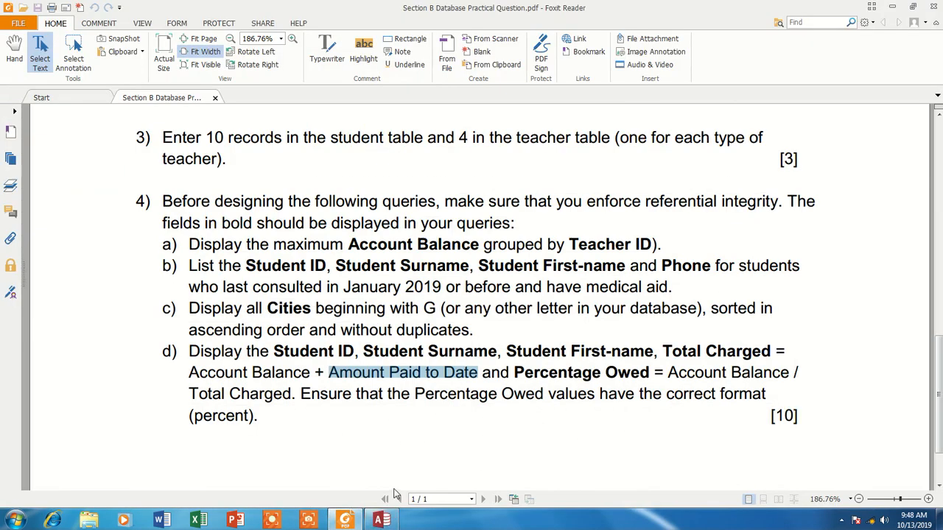
click(381, 520)
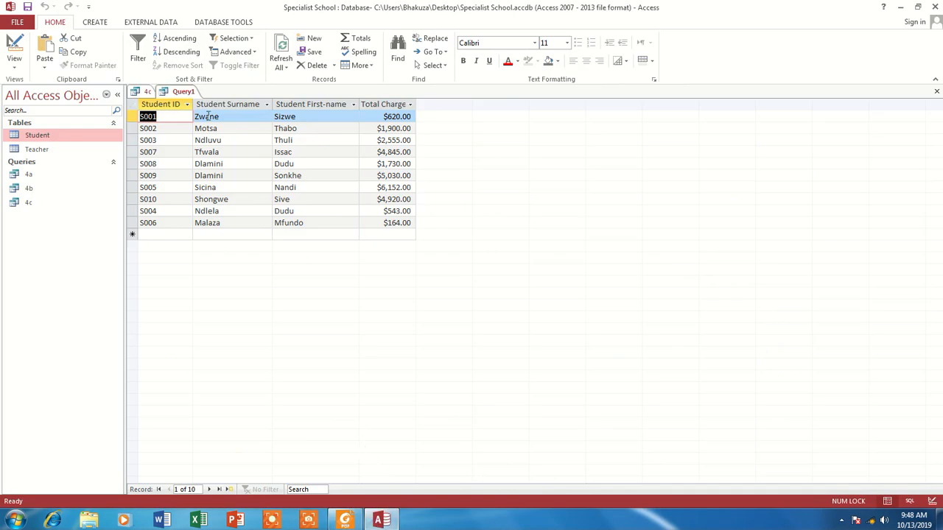
click(14, 52)
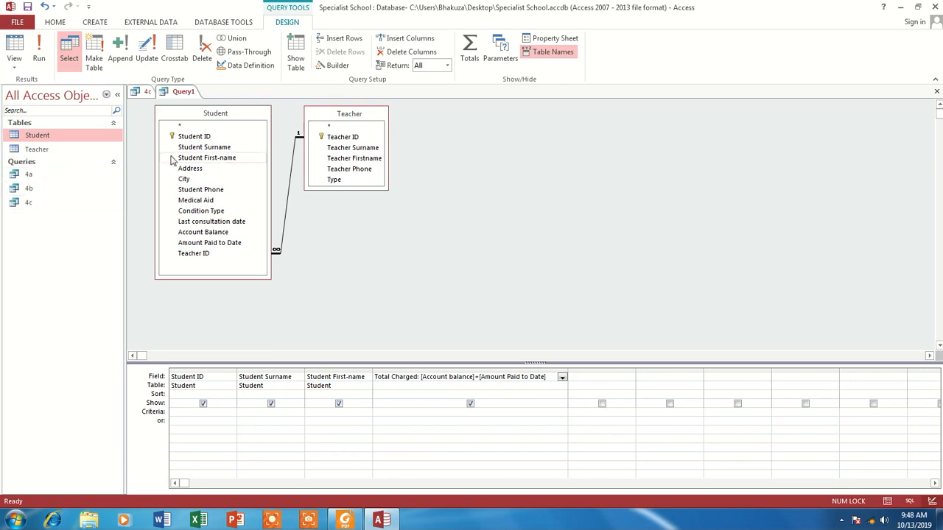
click(39, 51)
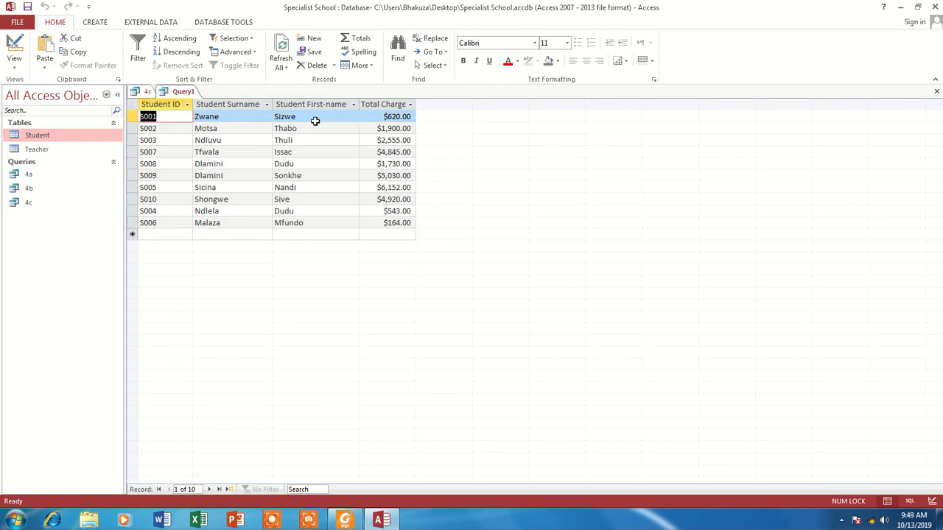
click(38, 138)
double_click(38, 138)
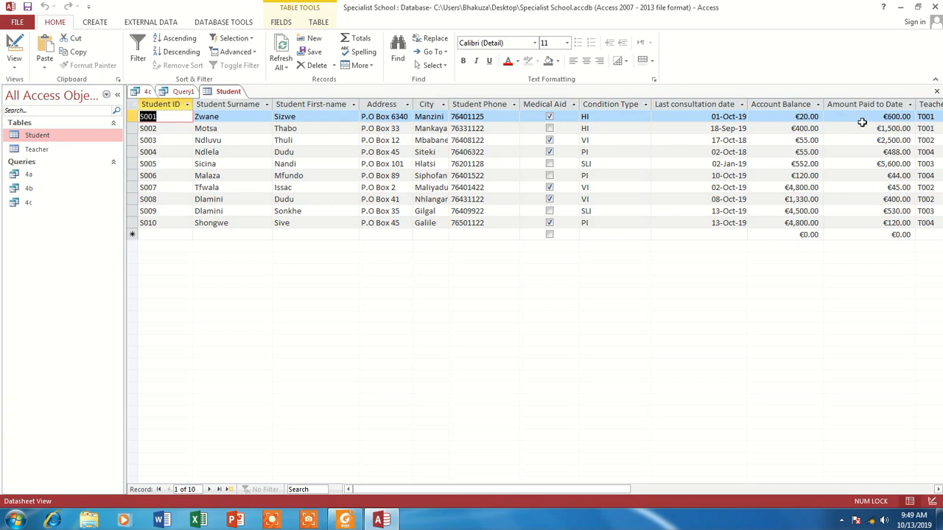
click(181, 91)
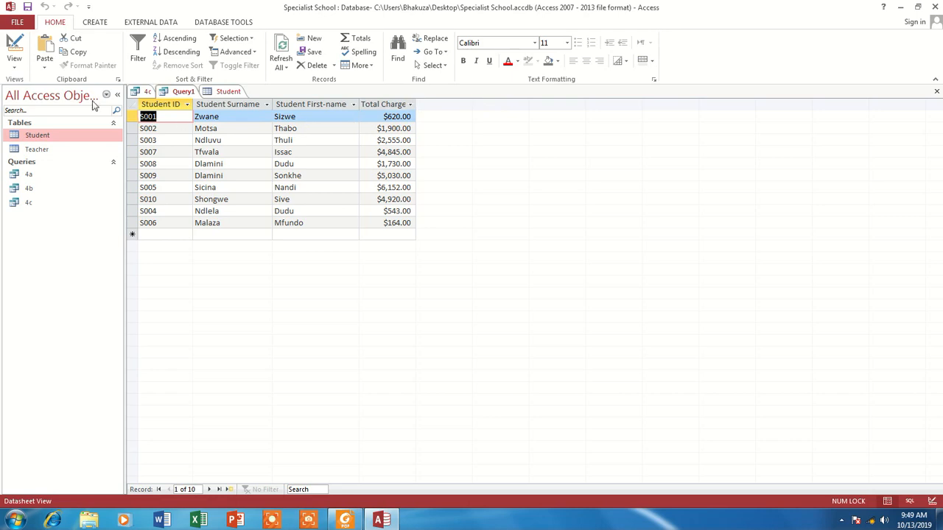
Copy the field name Percentage Owed from question 4d in the PDF
click(381, 520)
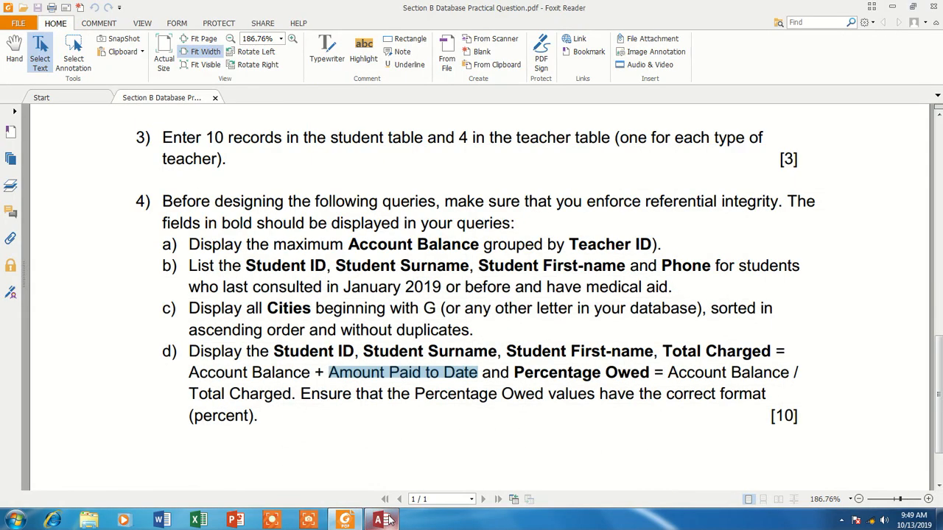
drag(650, 376, 532, 375)
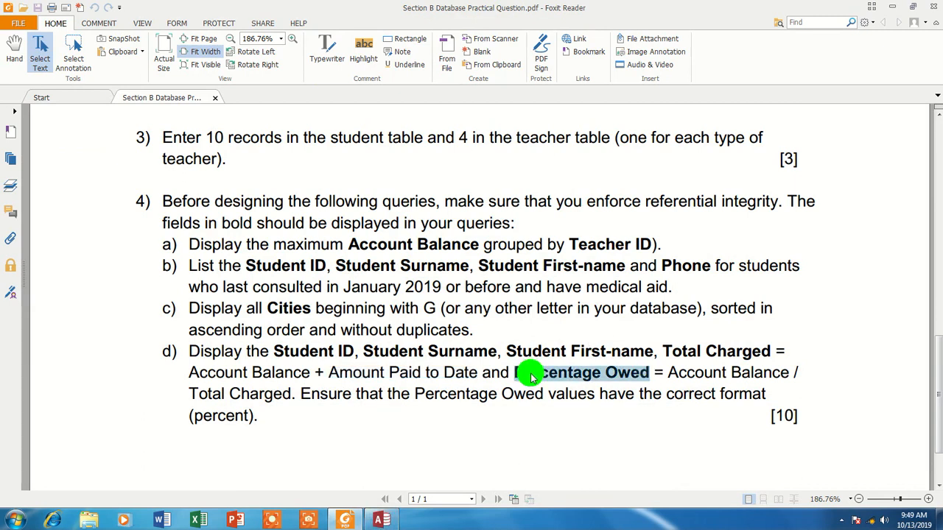
right_click(531, 375)
click(563, 242)
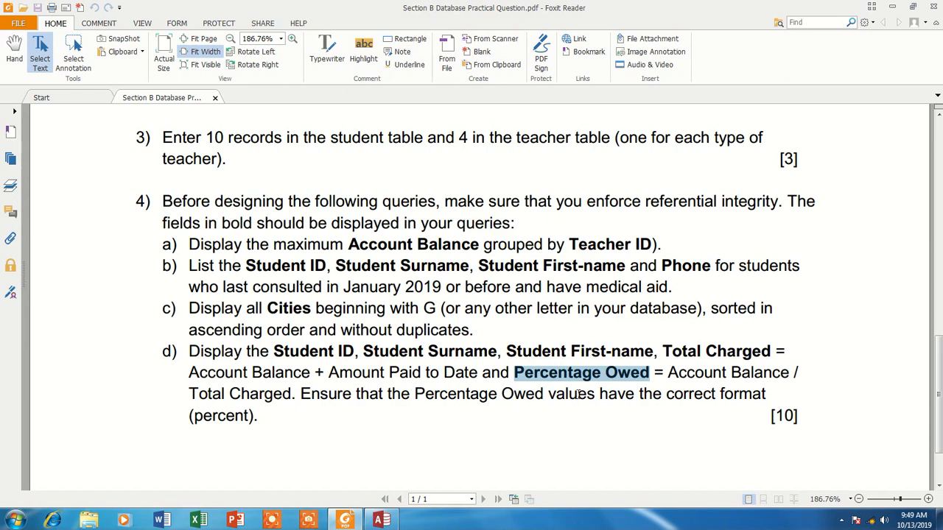
Return to Access, reopen the query in design view, widen the next empty column, and paste Percentage Owed as its field name
click(380, 520)
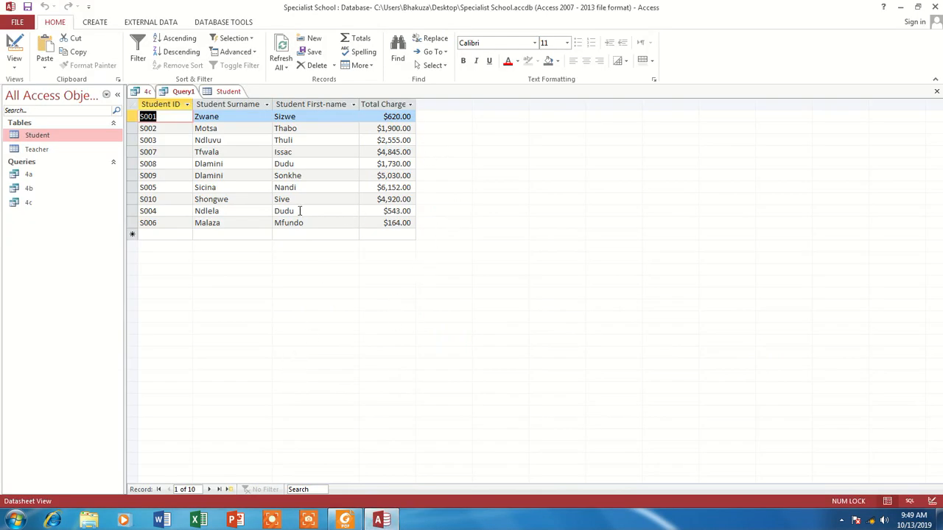
click(15, 46)
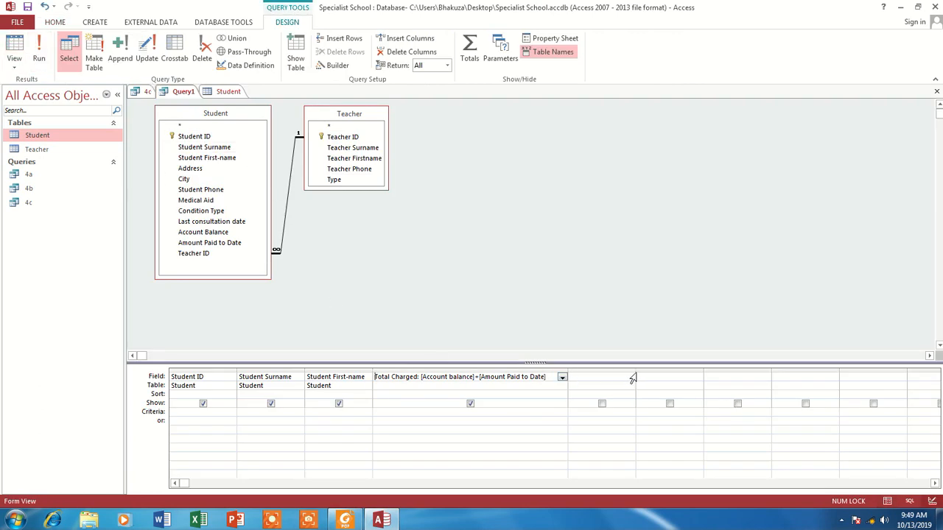
drag(635, 370, 718, 370)
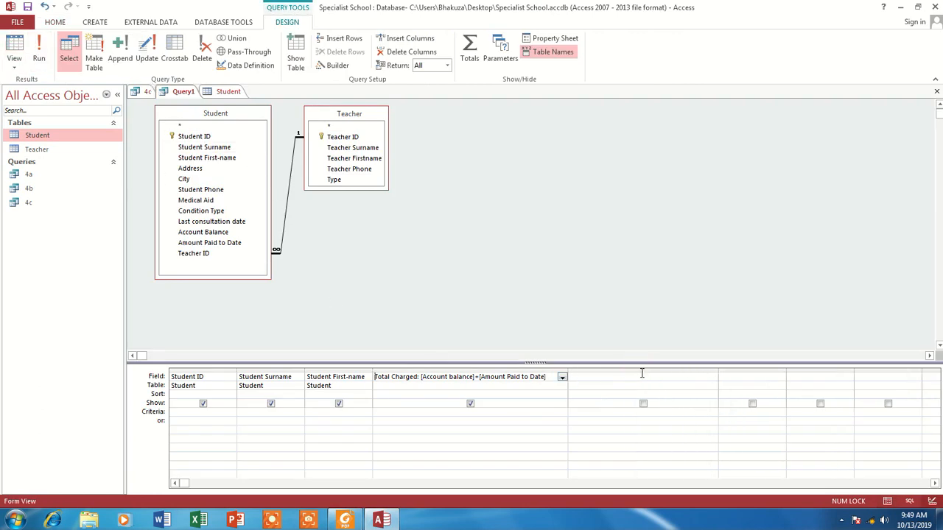
right_click(637, 373)
click(615, 375)
right_click(617, 376)
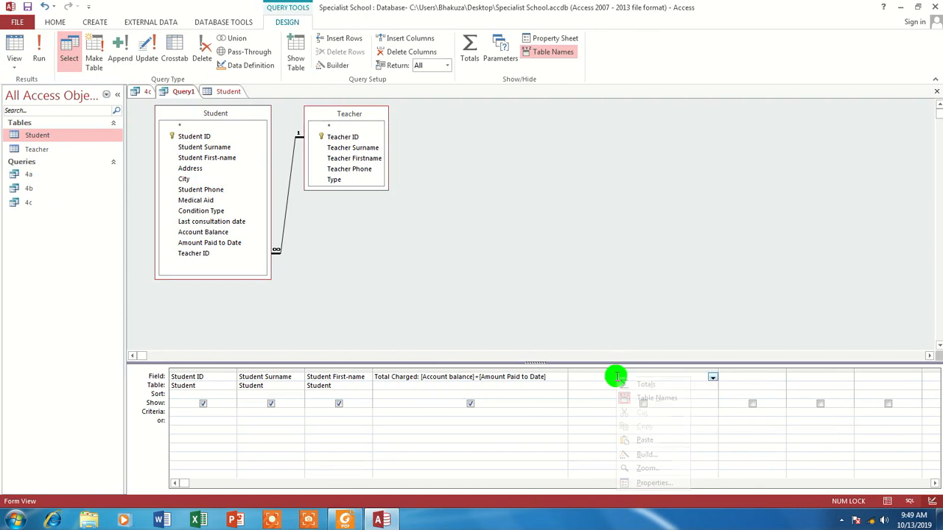
click(631, 440)
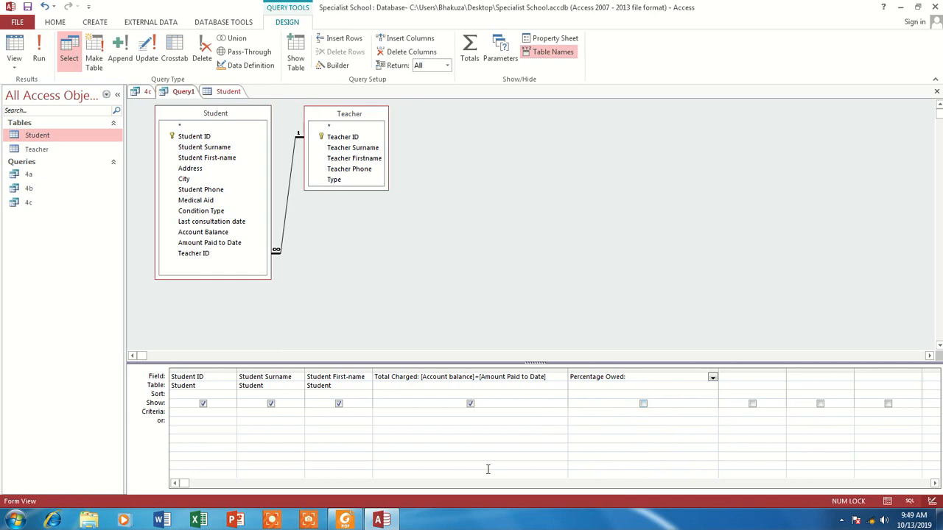
Consult question 4d in the PDF, complete the Percentage Owed expression as [Account Balance]/[Total Charged] in Access, and run the query
click(357, 524)
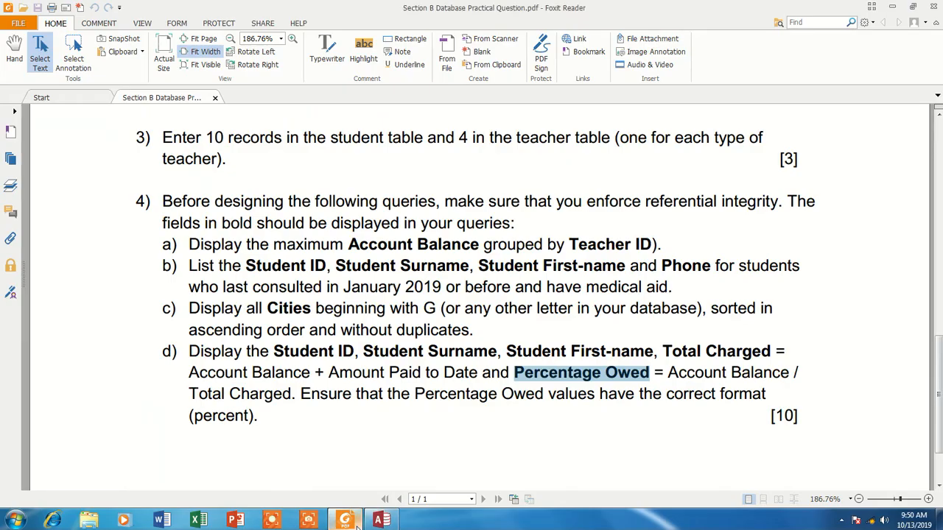
click(382, 521)
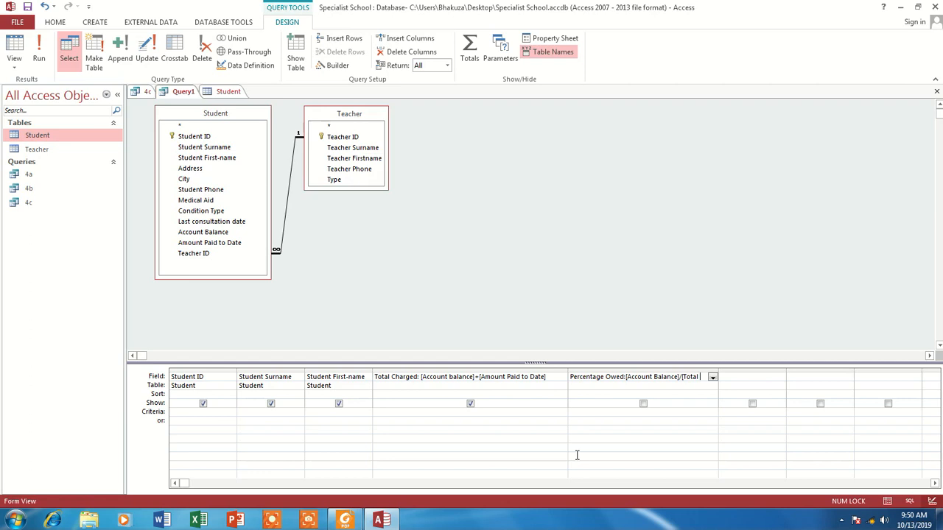
text(Charged)
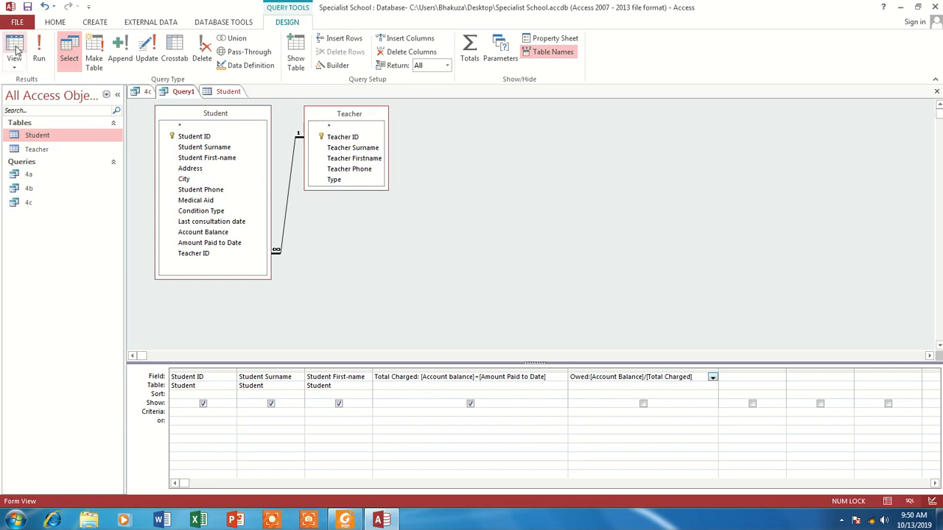
click(40, 51)
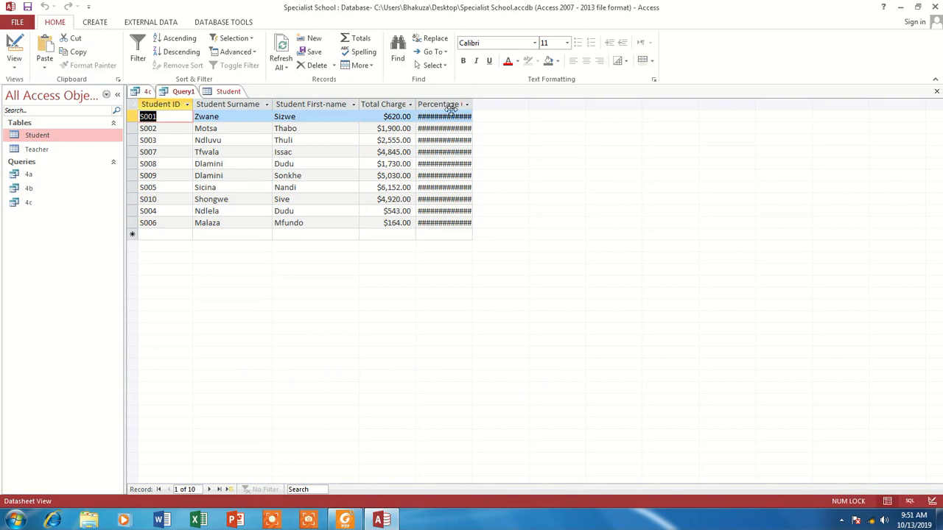
Set the Percentage Owed field's format to Percent in the query design and run the query
click(15, 46)
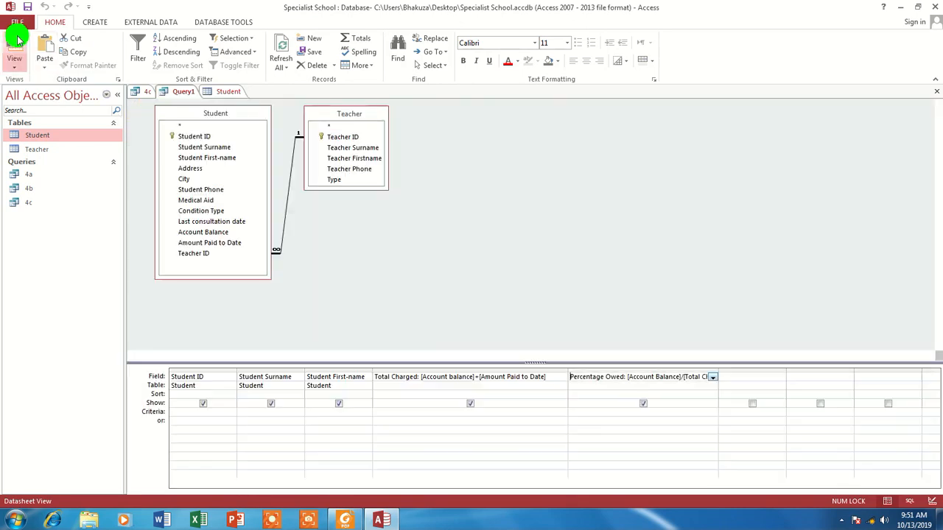
click(620, 370)
right_click(620, 378)
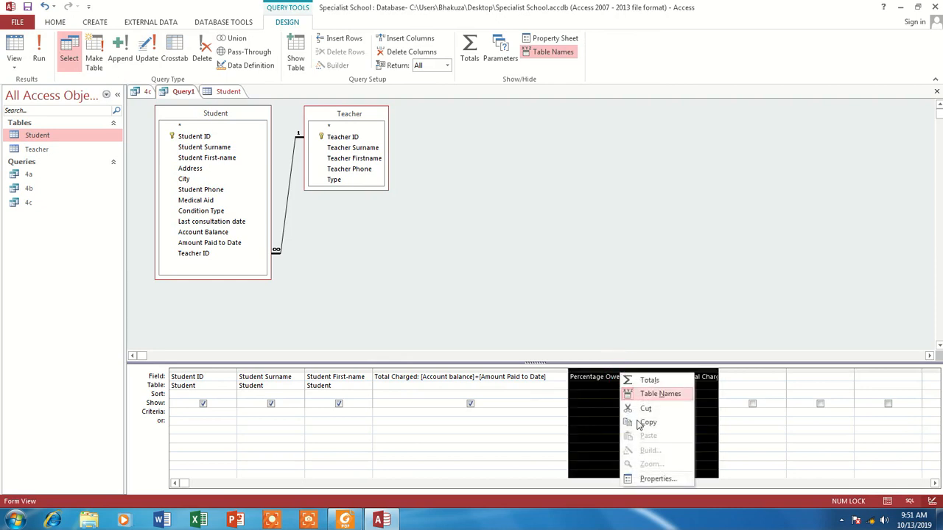
click(648, 477)
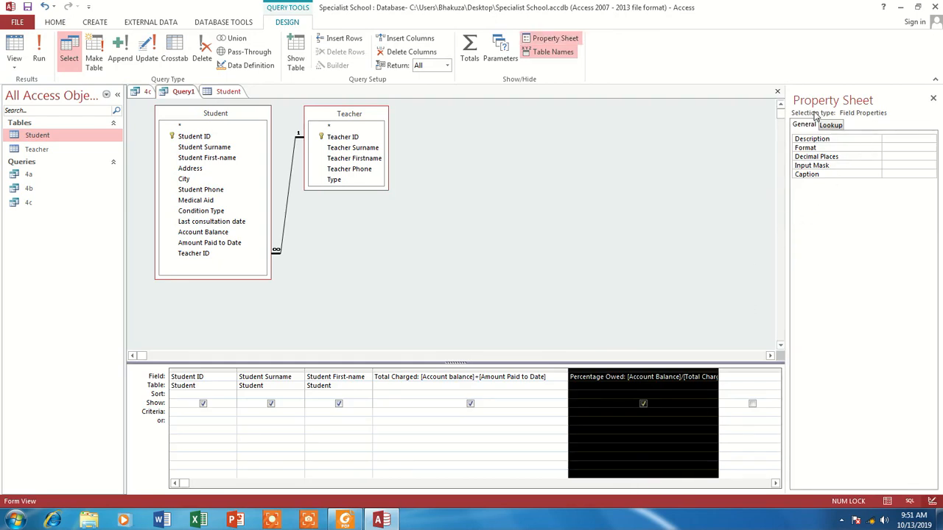
click(895, 145)
click(931, 148)
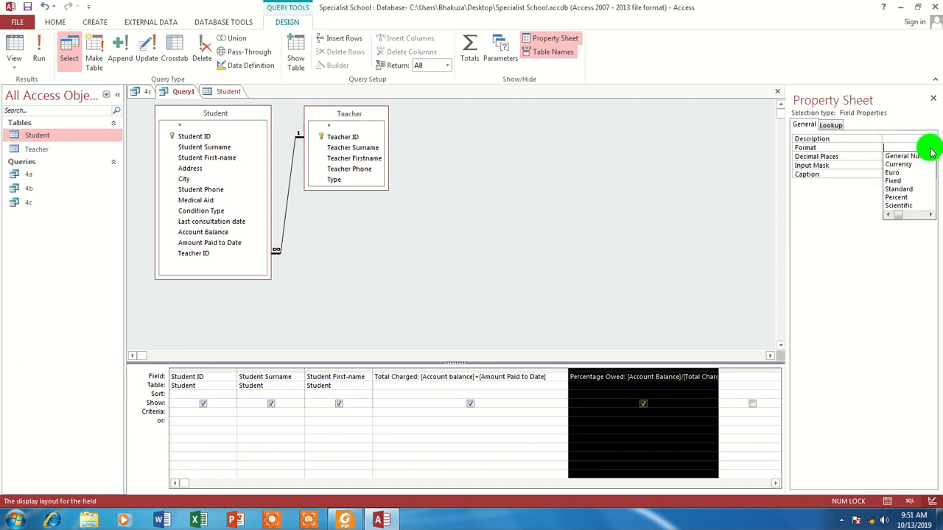
click(906, 196)
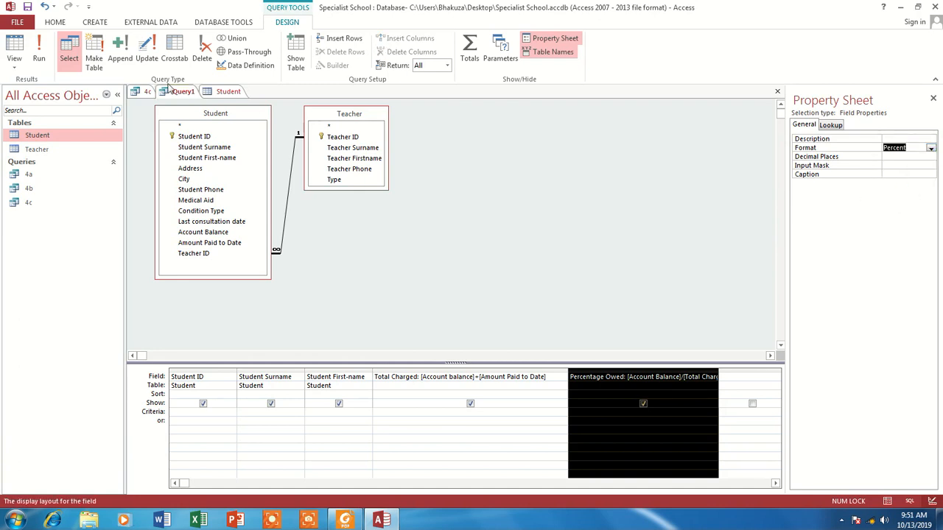
click(40, 48)
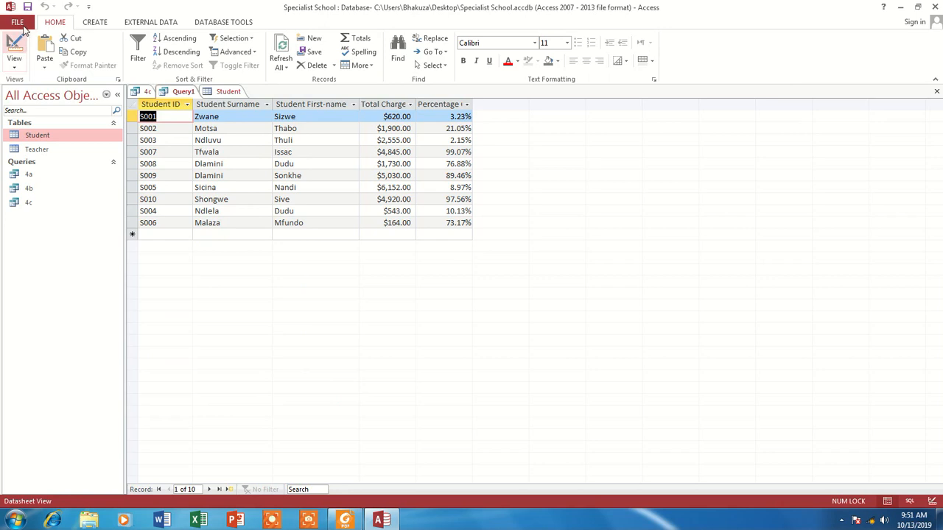
Save the query as 4d after checking the question number in the PDF
click(28, 8)
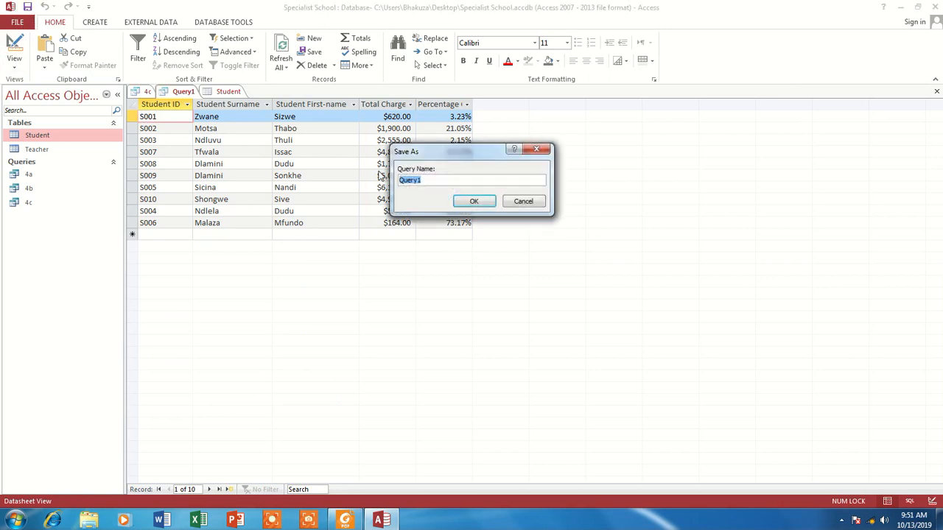
click(345, 520)
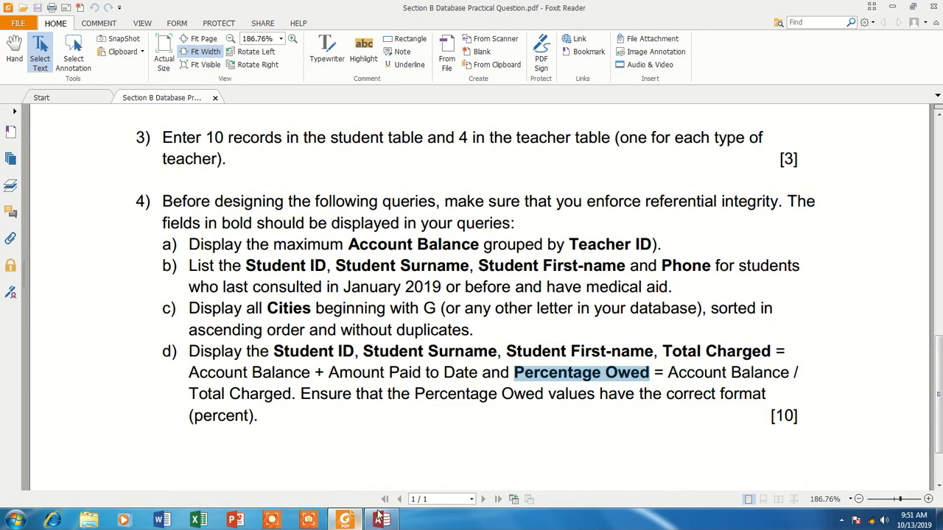
scroll(436, 368, down, 2)
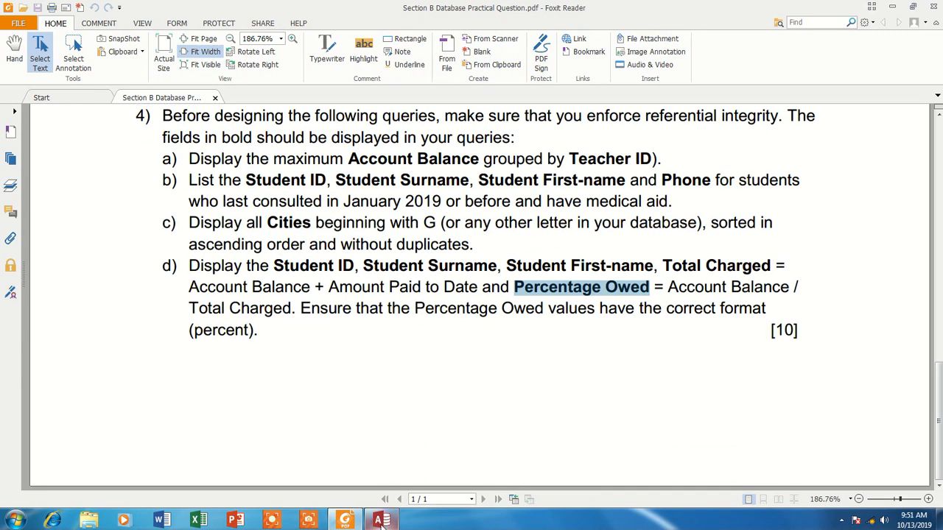
click(385, 523)
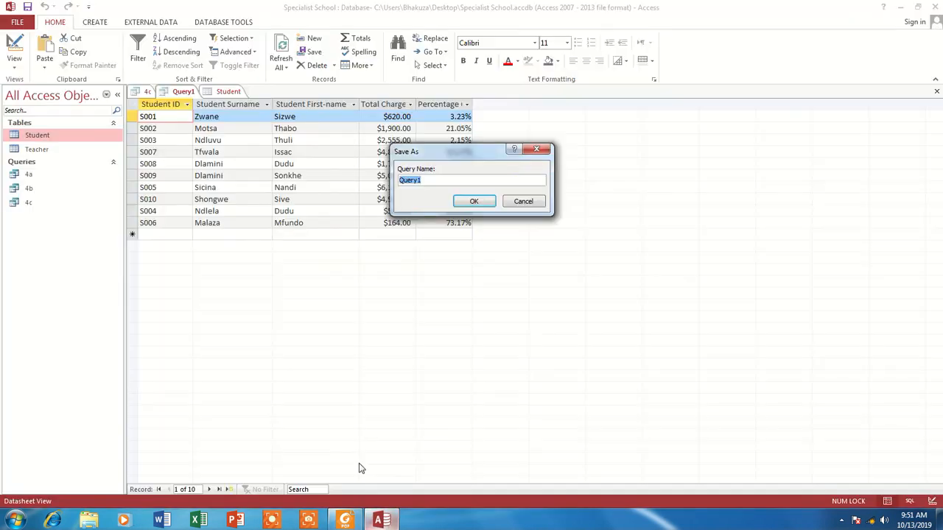
text(4d)
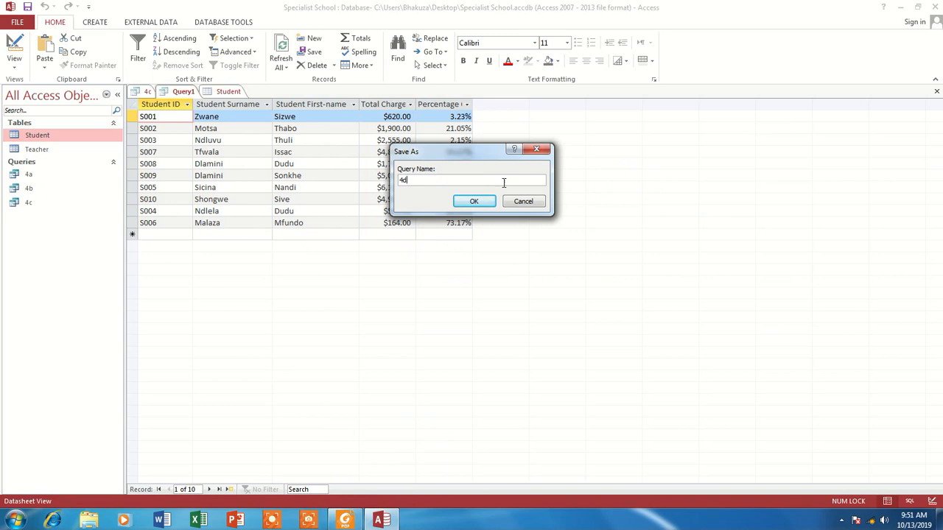
click(475, 201)
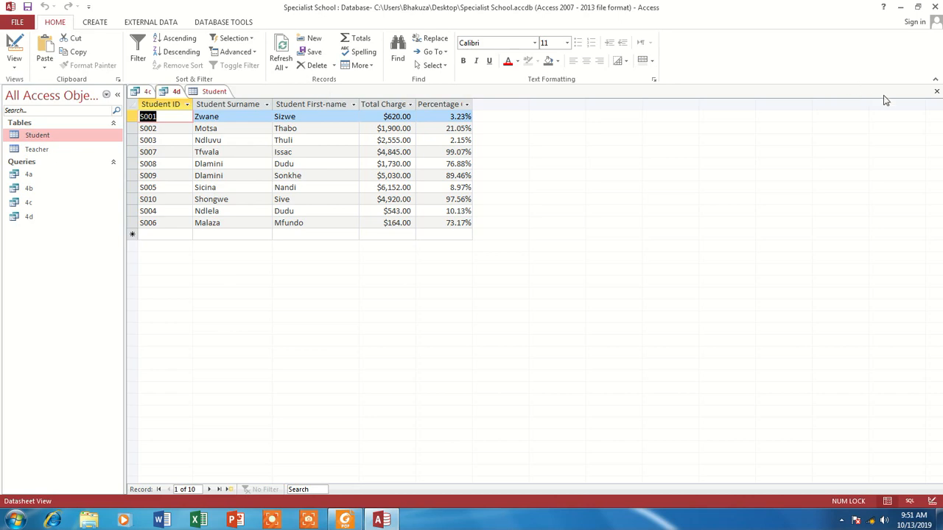
Close query 4d, the Student table and query 4c, and exit Access
click(936, 92)
click(936, 91)
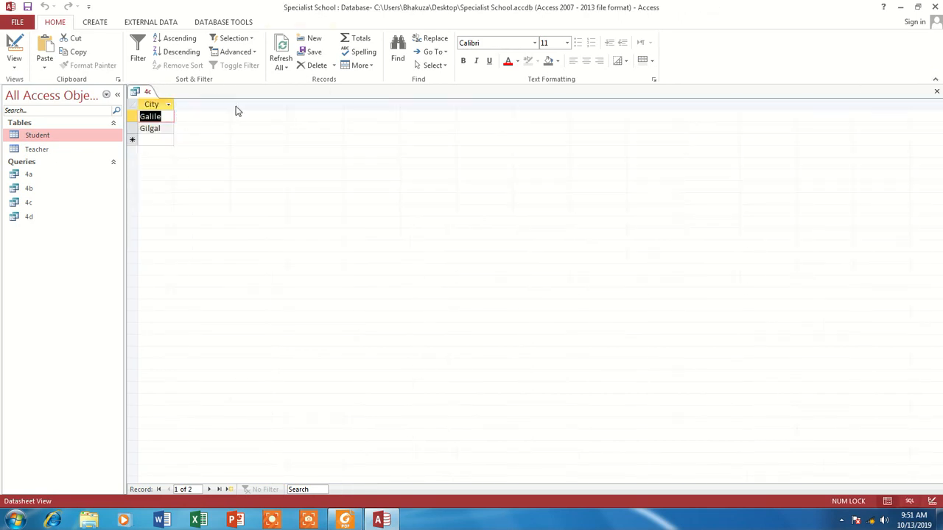
click(936, 91)
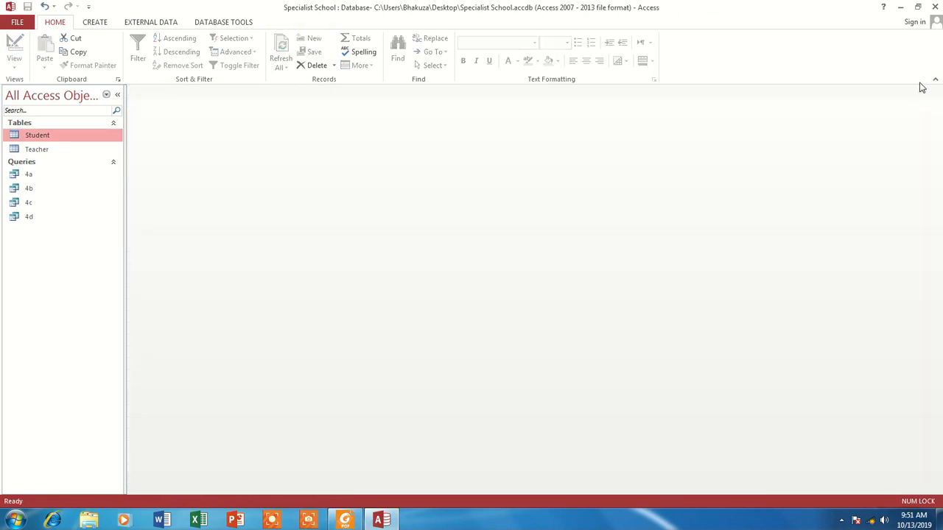
click(936, 6)
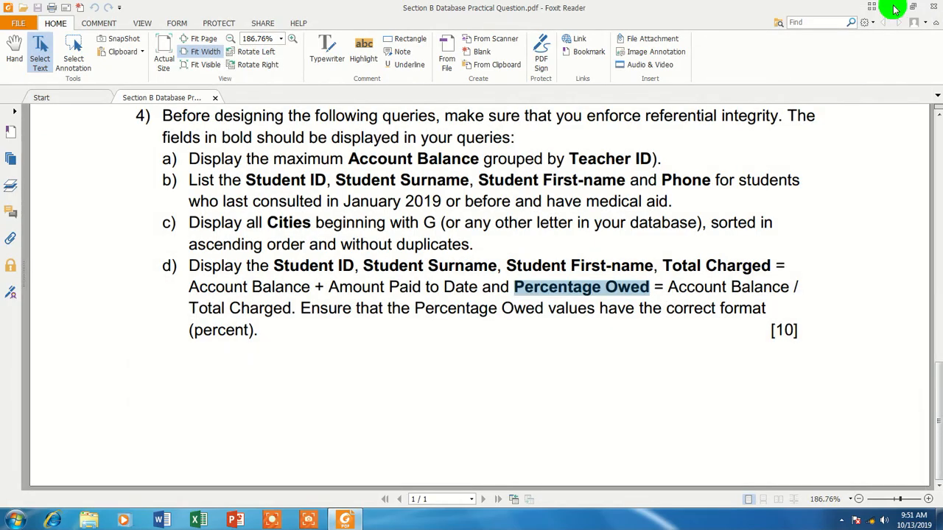
Minimize the PDF reader, reopen the Specialist School database from the desktop, and open its Student table
click(894, 8)
double_click(158, 401)
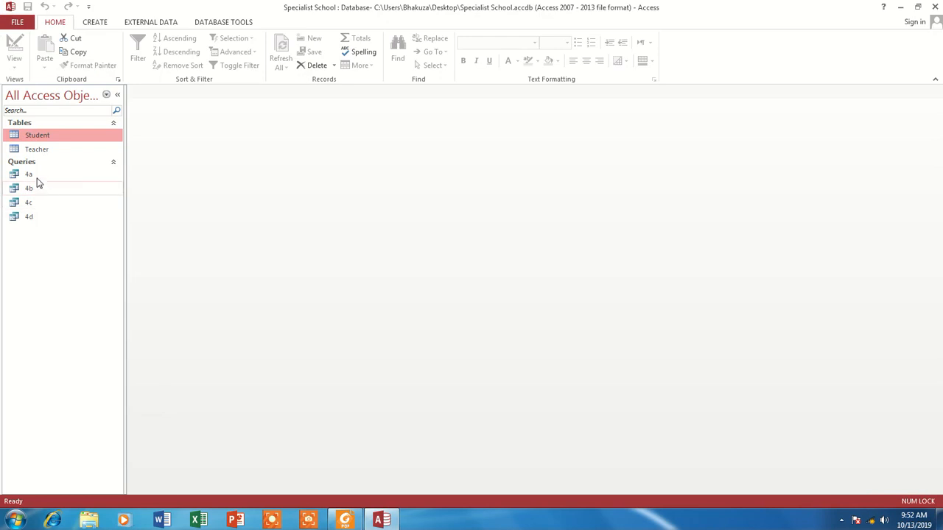
double_click(36, 134)
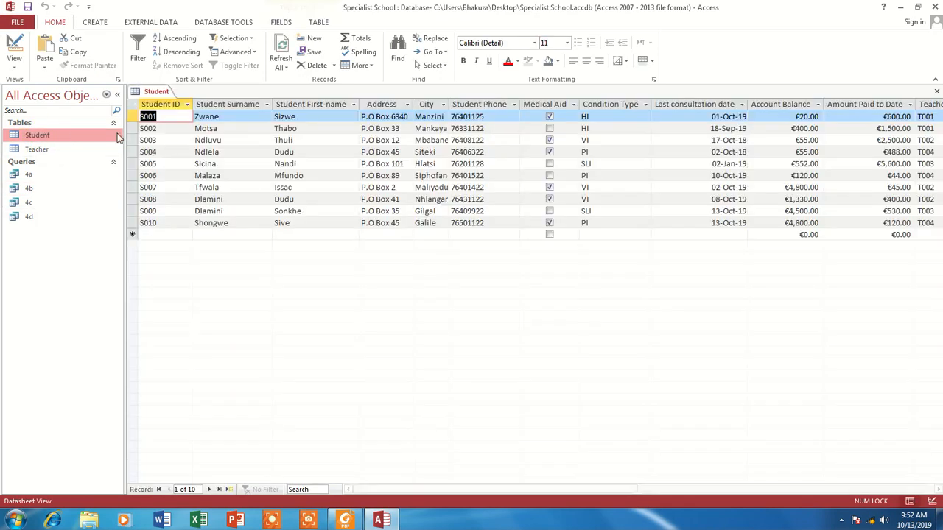
Examine the Display Control options of the Medical Aid field in the Student table's design, return to the datasheet, and close the database
click(15, 45)
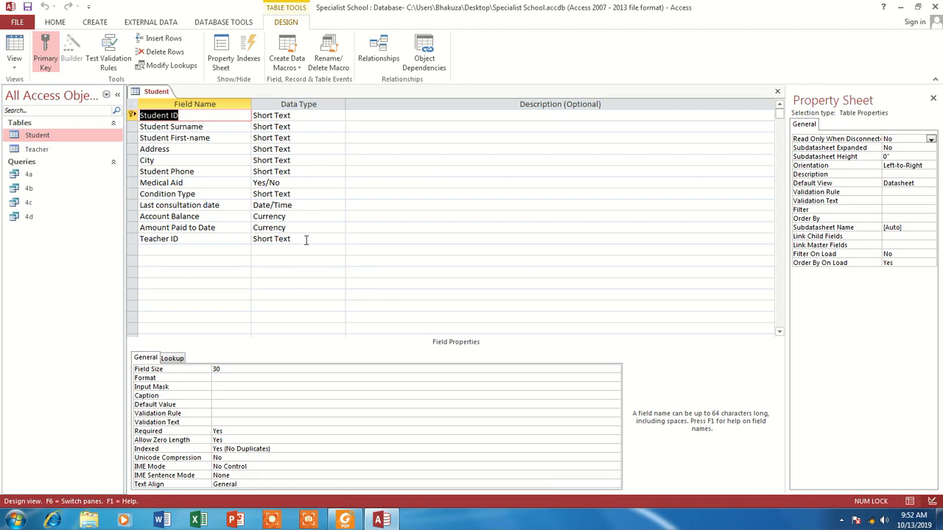
click(319, 186)
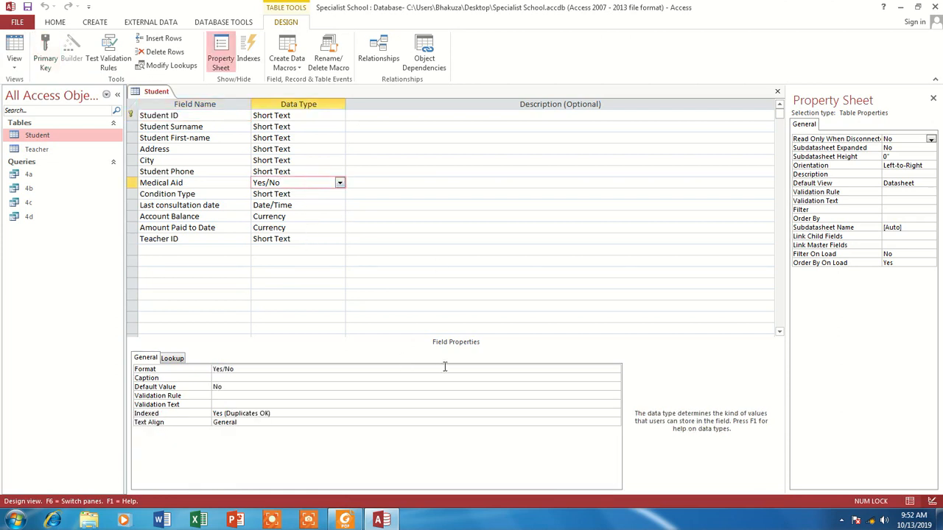
click(177, 358)
click(358, 370)
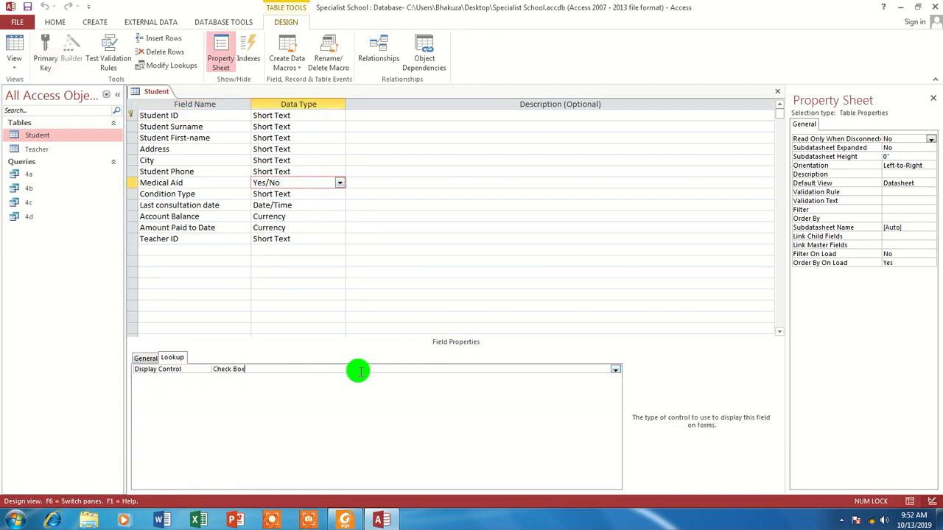
click(615, 370)
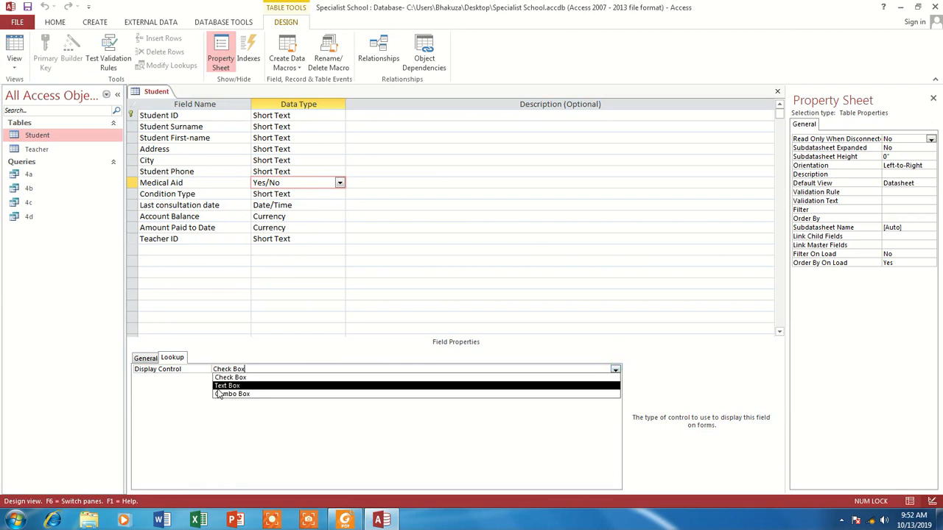
key(Escape)
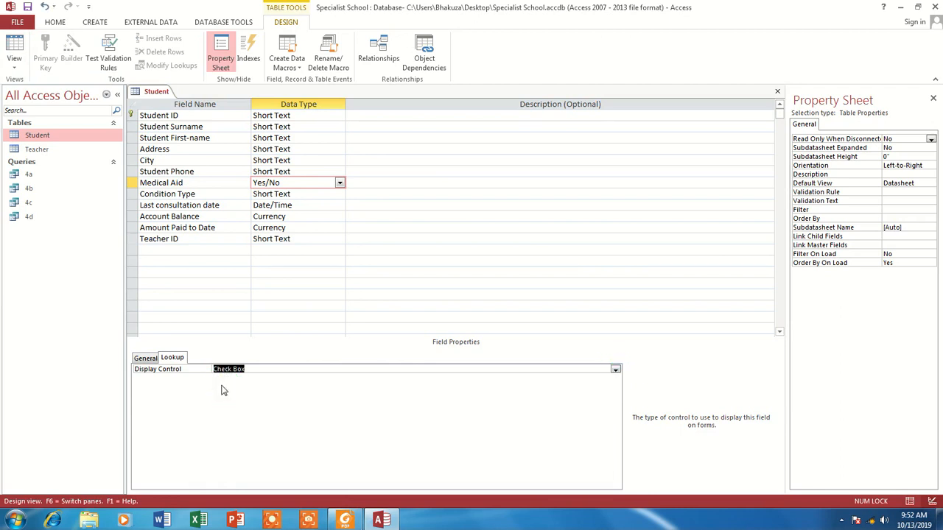
click(615, 371)
click(228, 383)
click(14, 41)
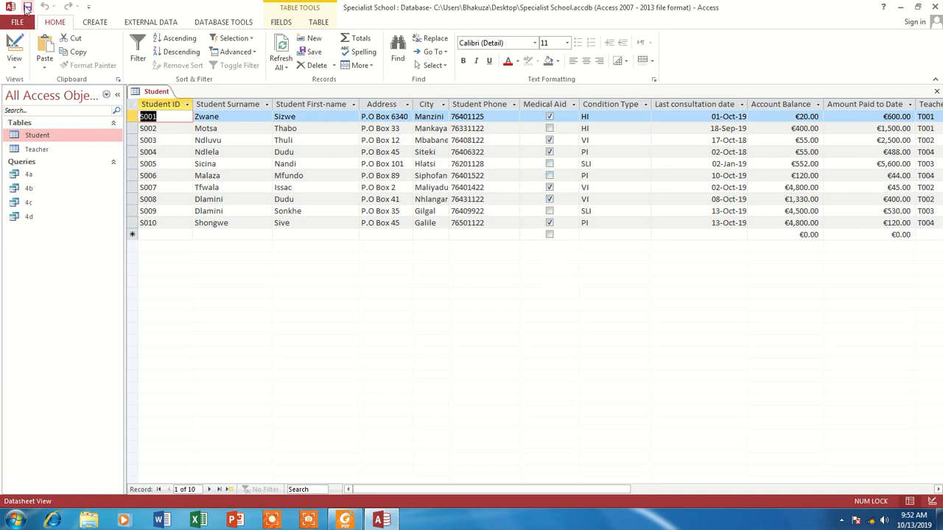
click(934, 7)
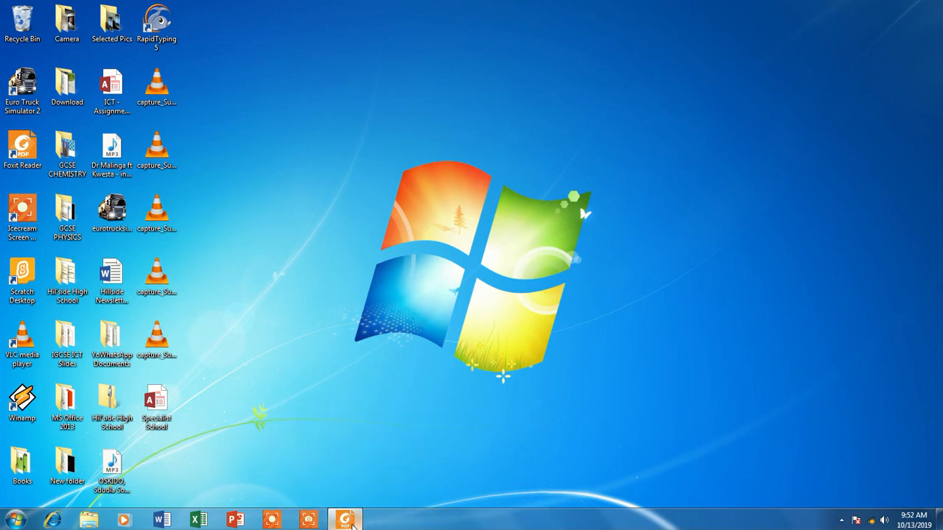
mouse_move(352, 525)
click(841, 520)
click(840, 461)
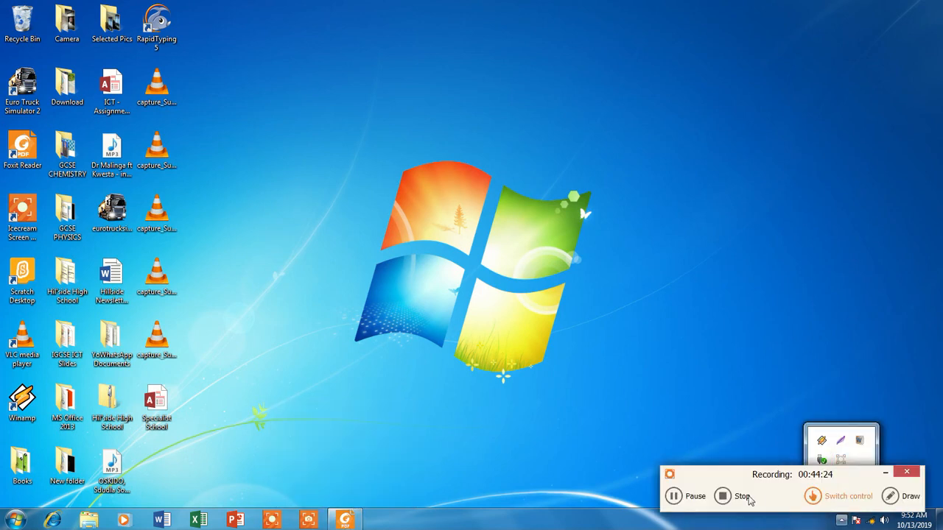
click(622, 377)
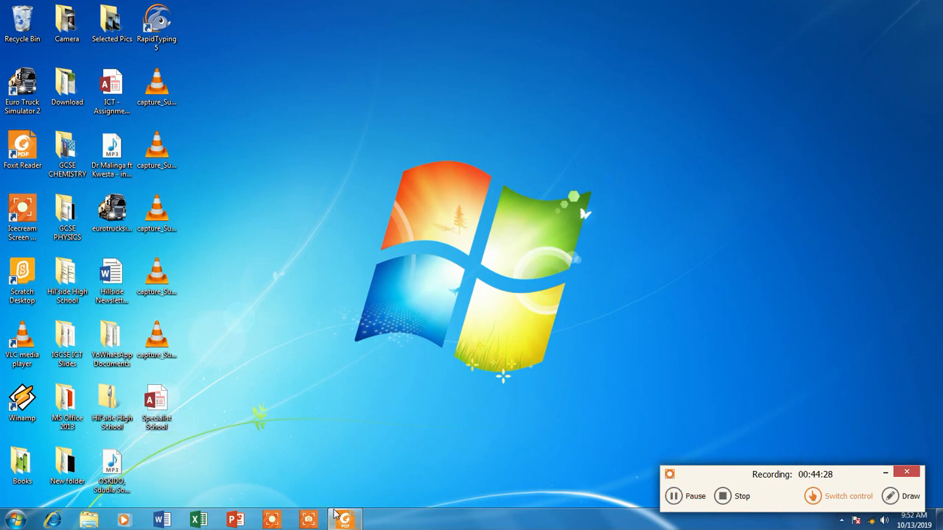
mouse_move(335, 520)
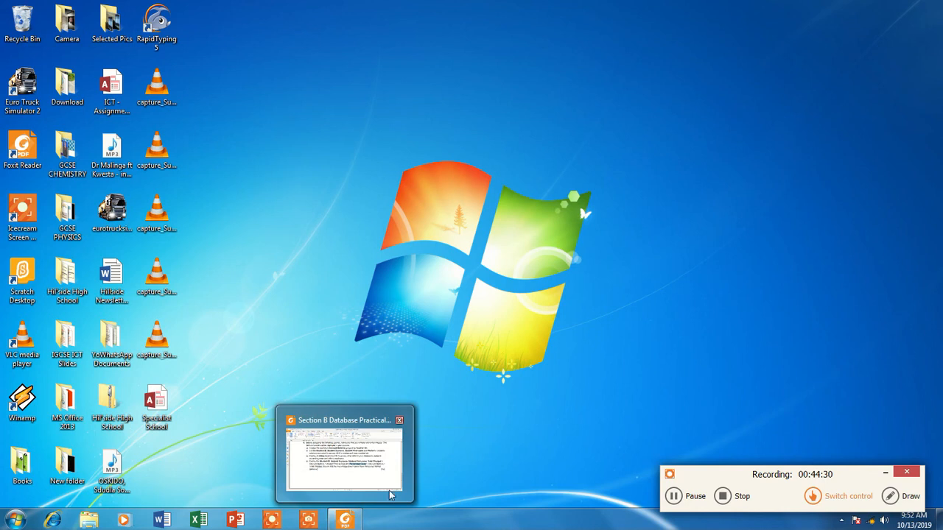